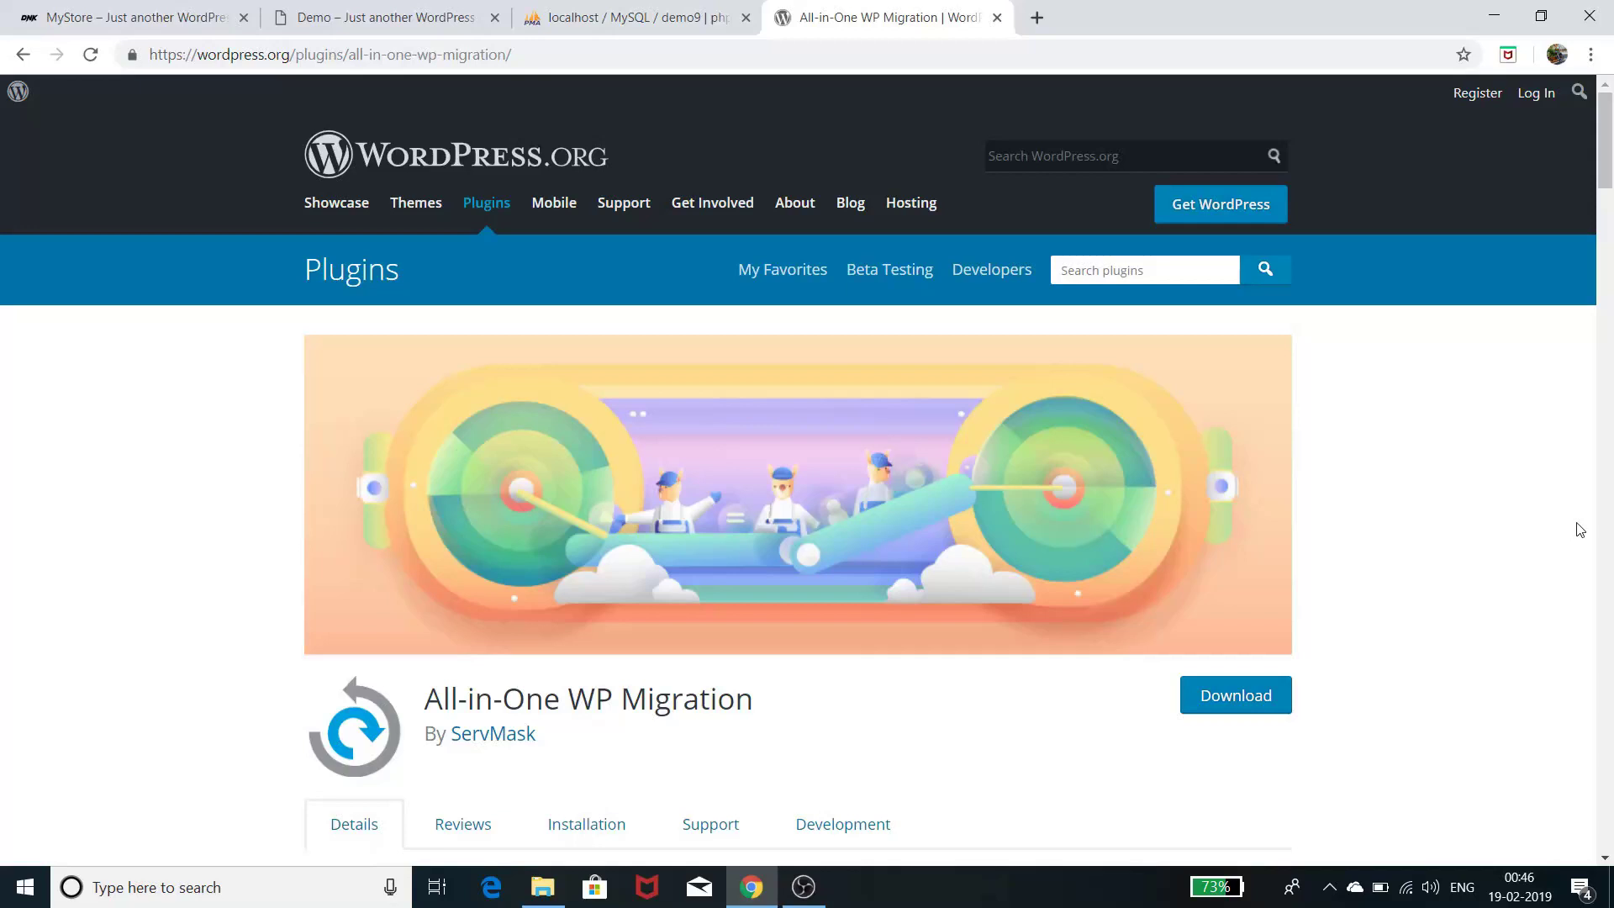
Read through the All-in-One WP Migration plugin's description and feature list on its WordPress.org page
{"action": "left_click_drag", "start_coordinate": [570, 702], "coordinate": [612, 706]}
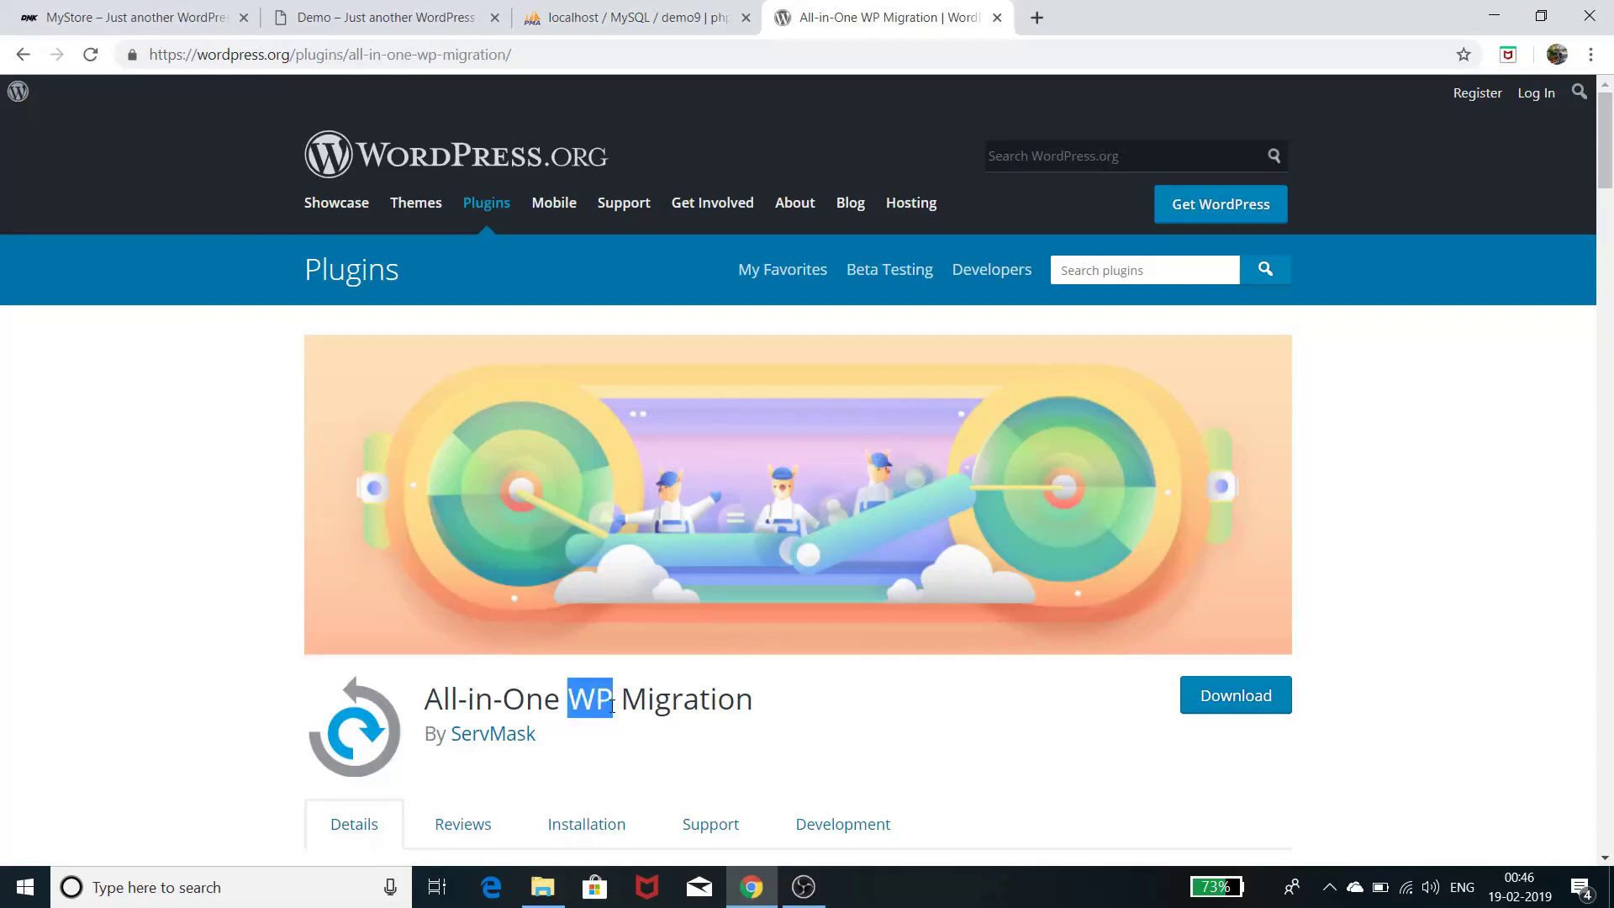
{"action": "left_click", "coordinate": [756, 698]}
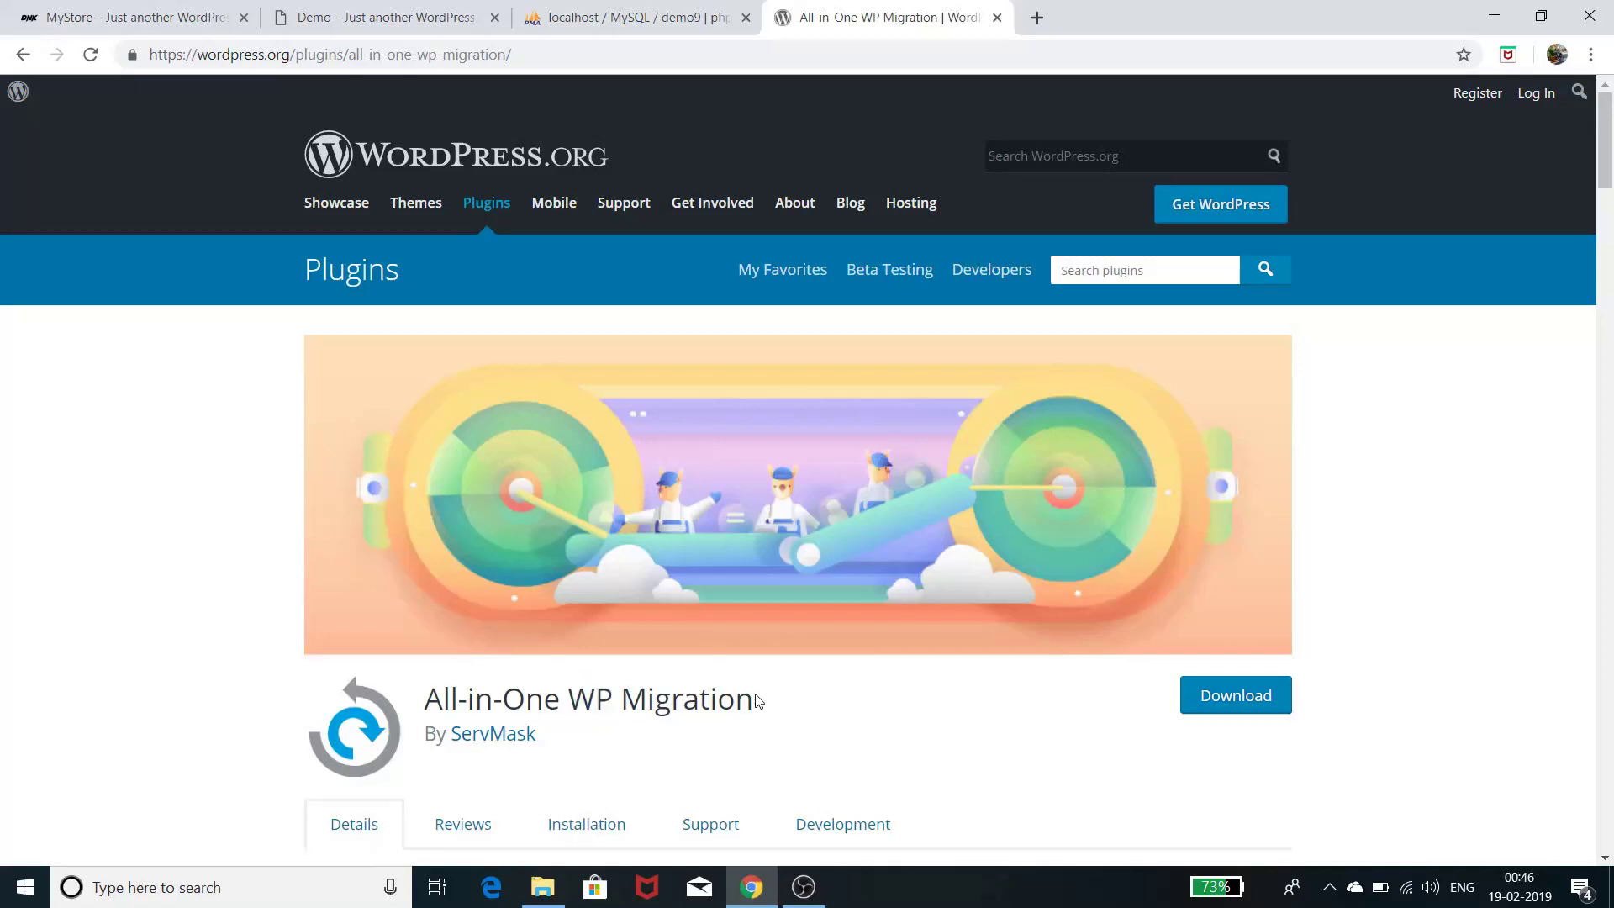
{"action": "scroll", "coordinate": [761, 699], "scroll_direction": "down", "scroll_amount": 4}
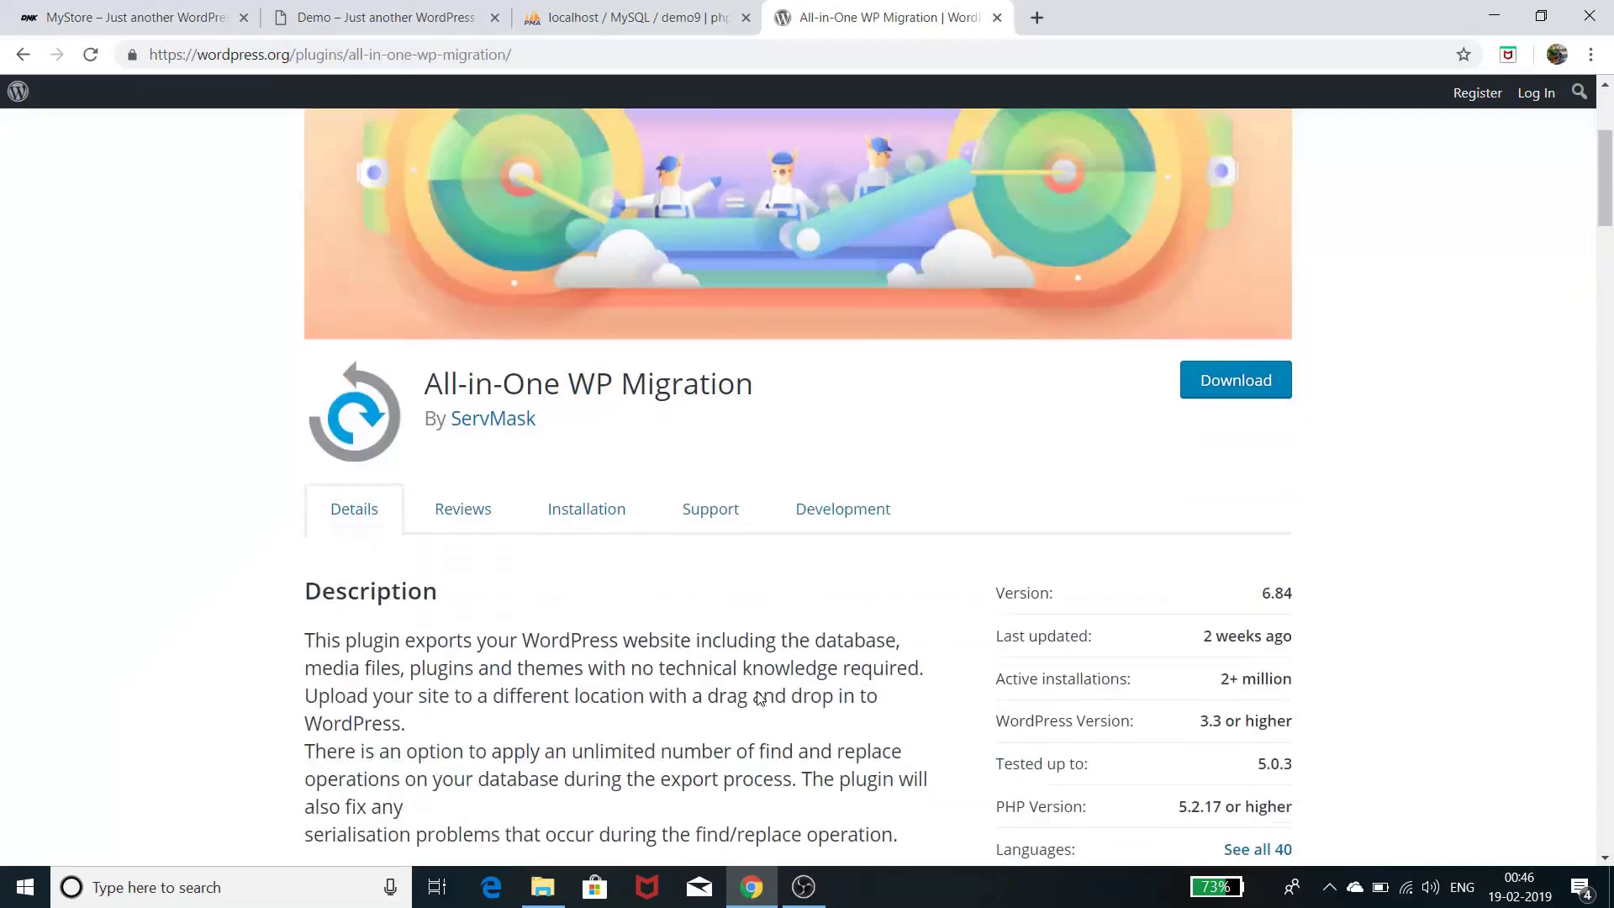
{"action": "scroll", "coordinate": [761, 700], "scroll_direction": "up", "scroll_amount": 2}
{"action": "scroll", "coordinate": [761, 699], "scroll_direction": "up", "scroll_amount": 2}
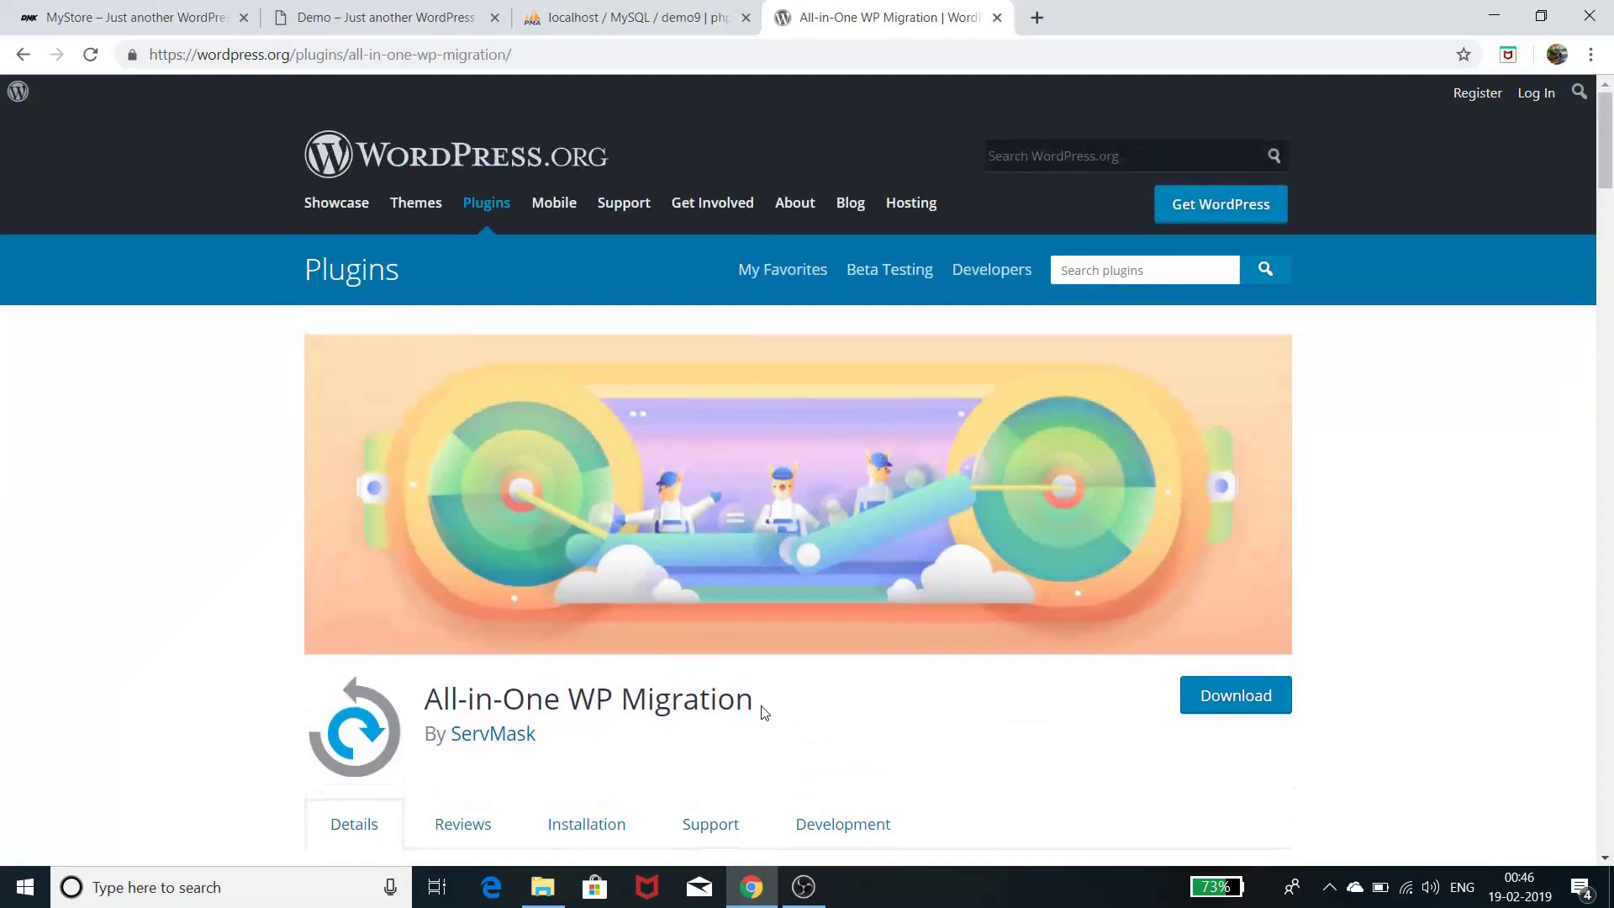
{"action": "left_click_drag", "start_coordinate": [760, 713], "coordinate": [423, 713]}
{"action": "left_click", "coordinate": [580, 762]}
{"action": "scroll", "coordinate": [572, 740], "scroll_direction": "down", "scroll_amount": 10}
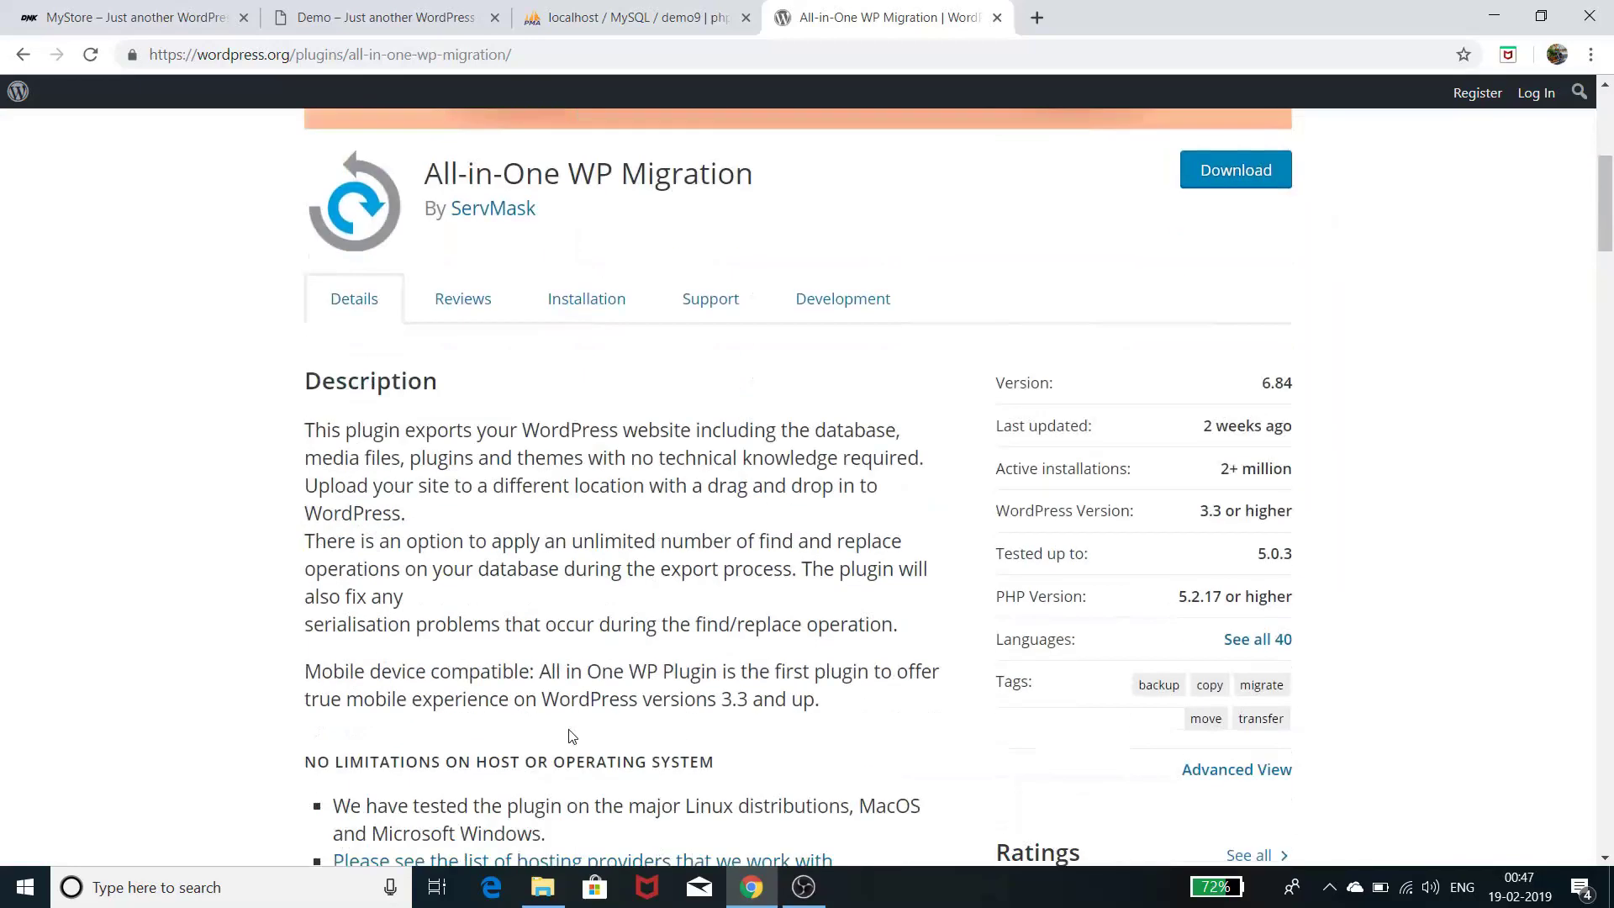
{"action": "scroll", "coordinate": [570, 728], "scroll_direction": "down", "scroll_amount": 5}
{"action": "scroll", "coordinate": [570, 728], "scroll_direction": "up", "scroll_amount": 15}
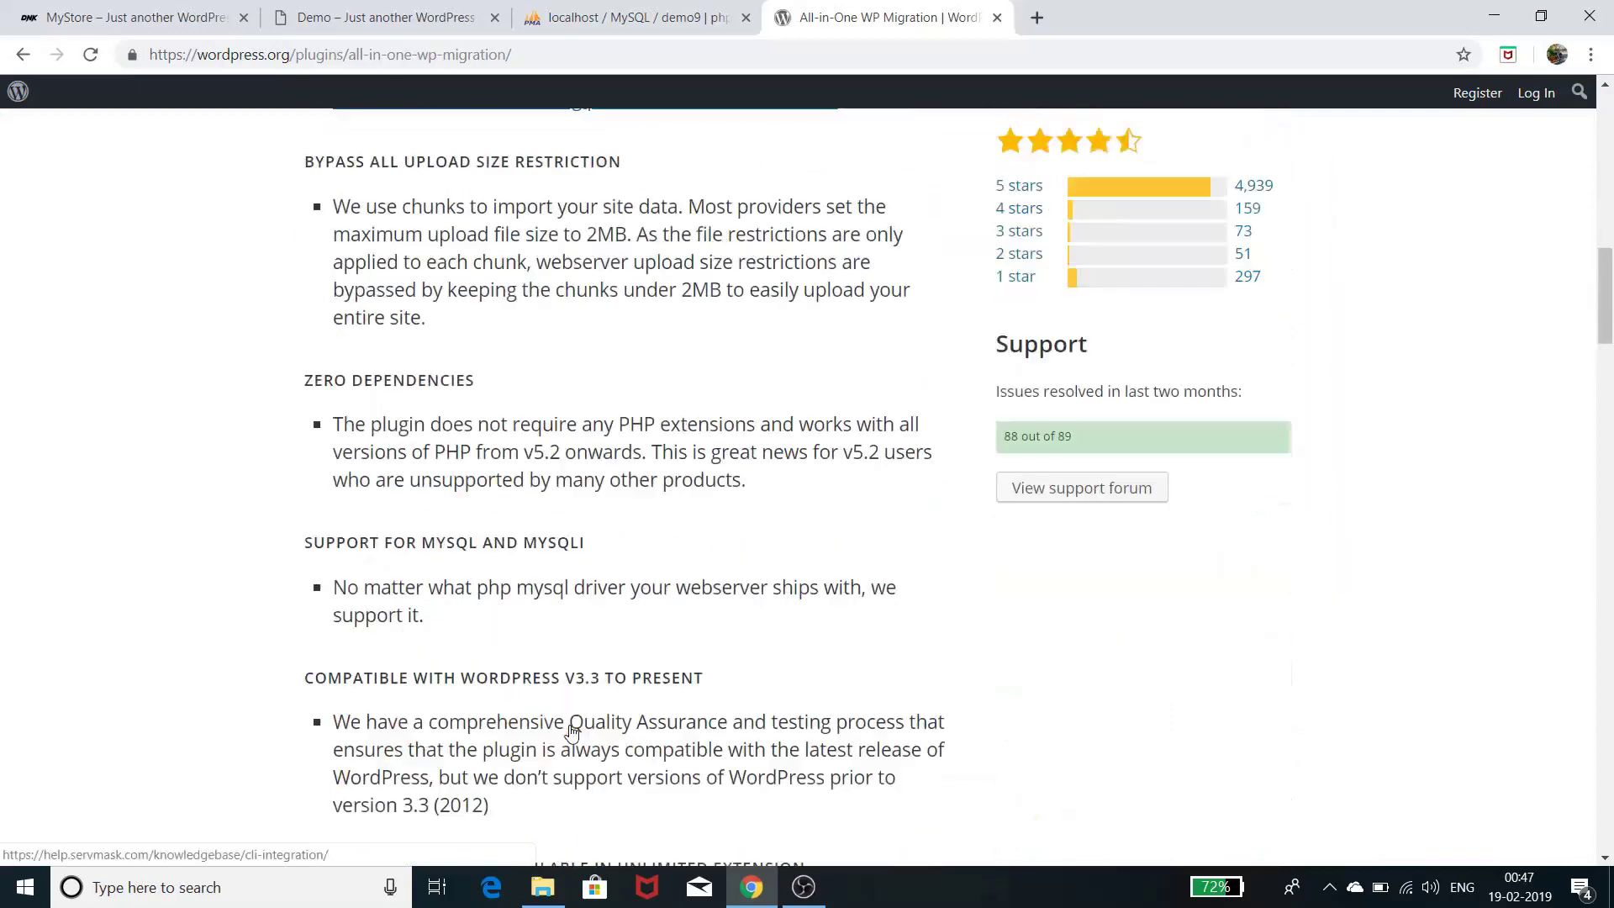
{"action": "scroll", "coordinate": [570, 724], "scroll_direction": "up", "scroll_amount": 3}
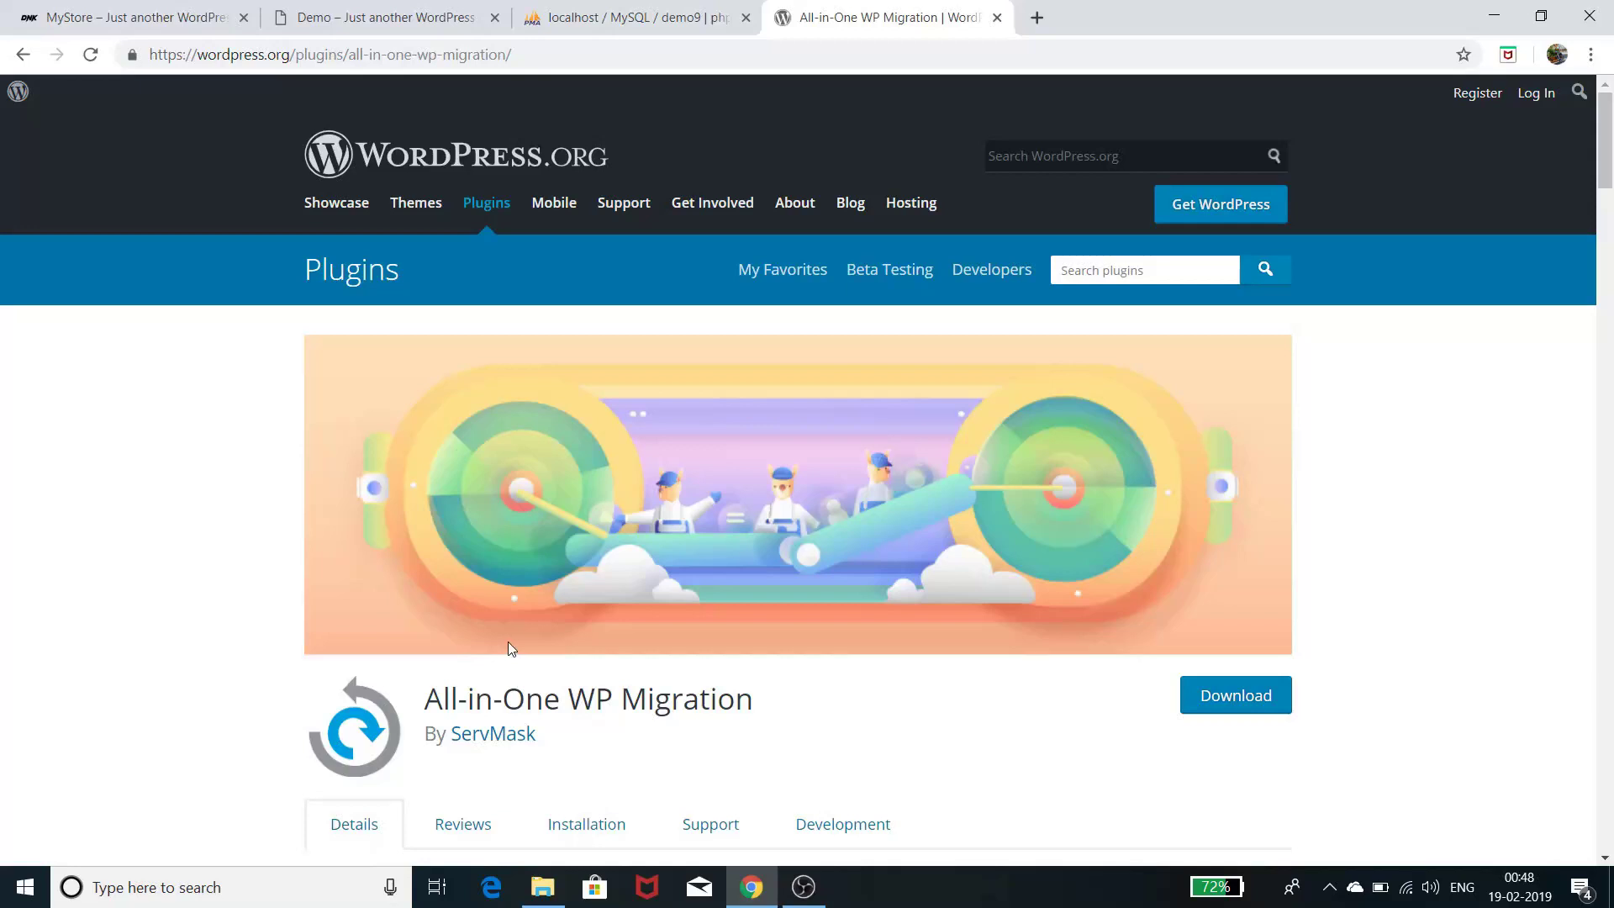
Check the All-in-One WP Migration plugin's active installations and star ratings
{"action": "scroll", "coordinate": [507, 648], "scroll_direction": "down", "scroll_amount": 5}
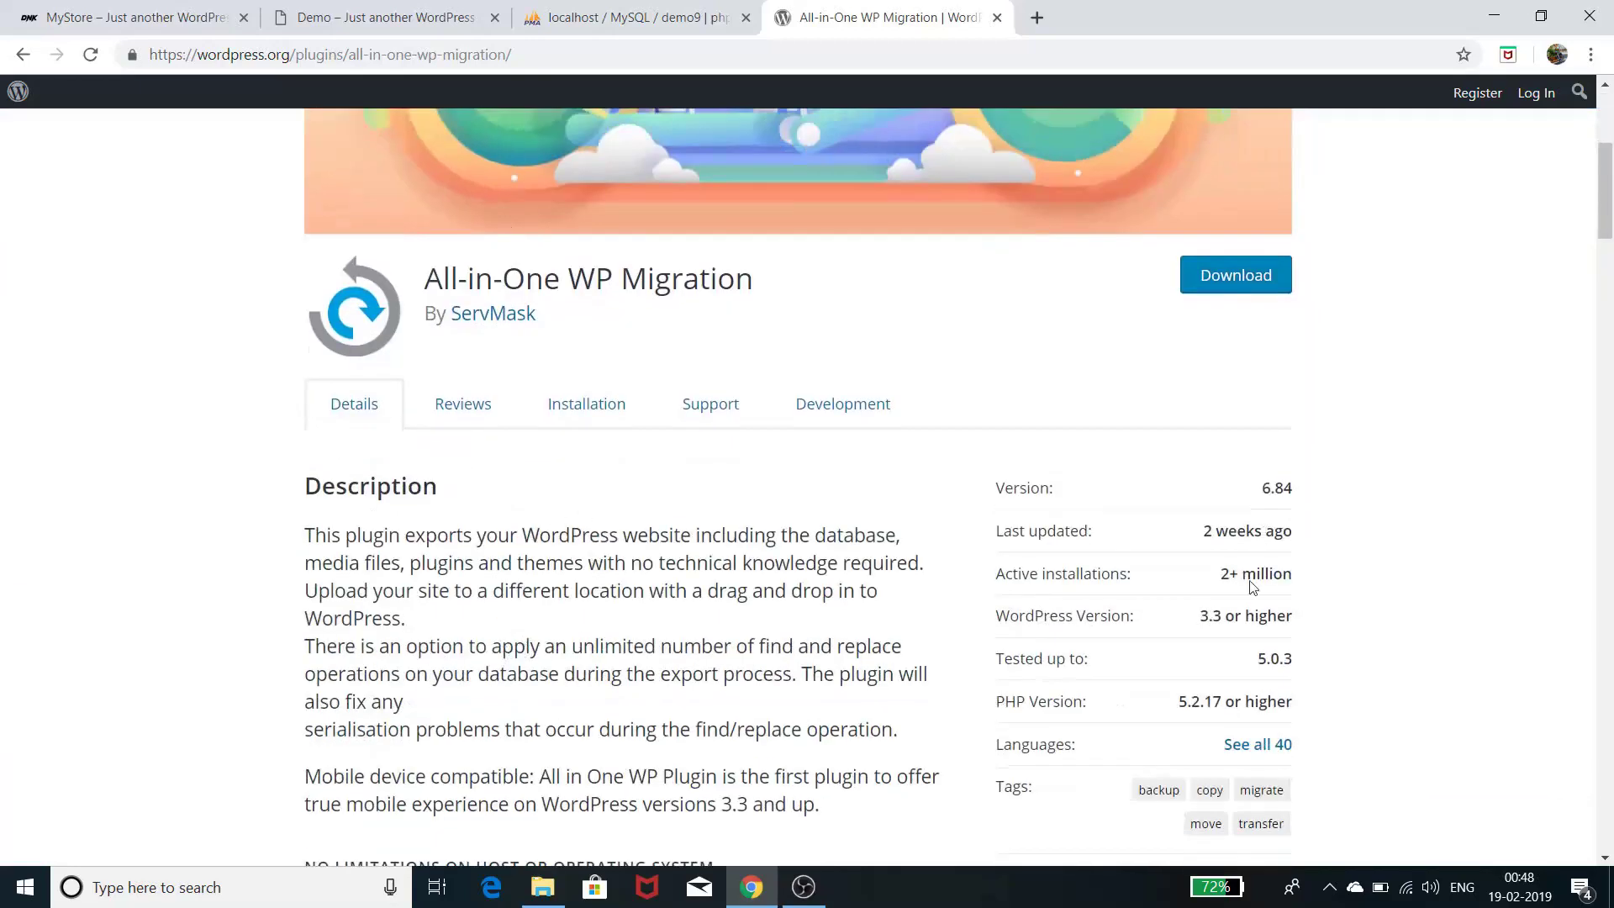
{"action": "left_click_drag", "start_coordinate": [1220, 575], "coordinate": [1292, 575]}
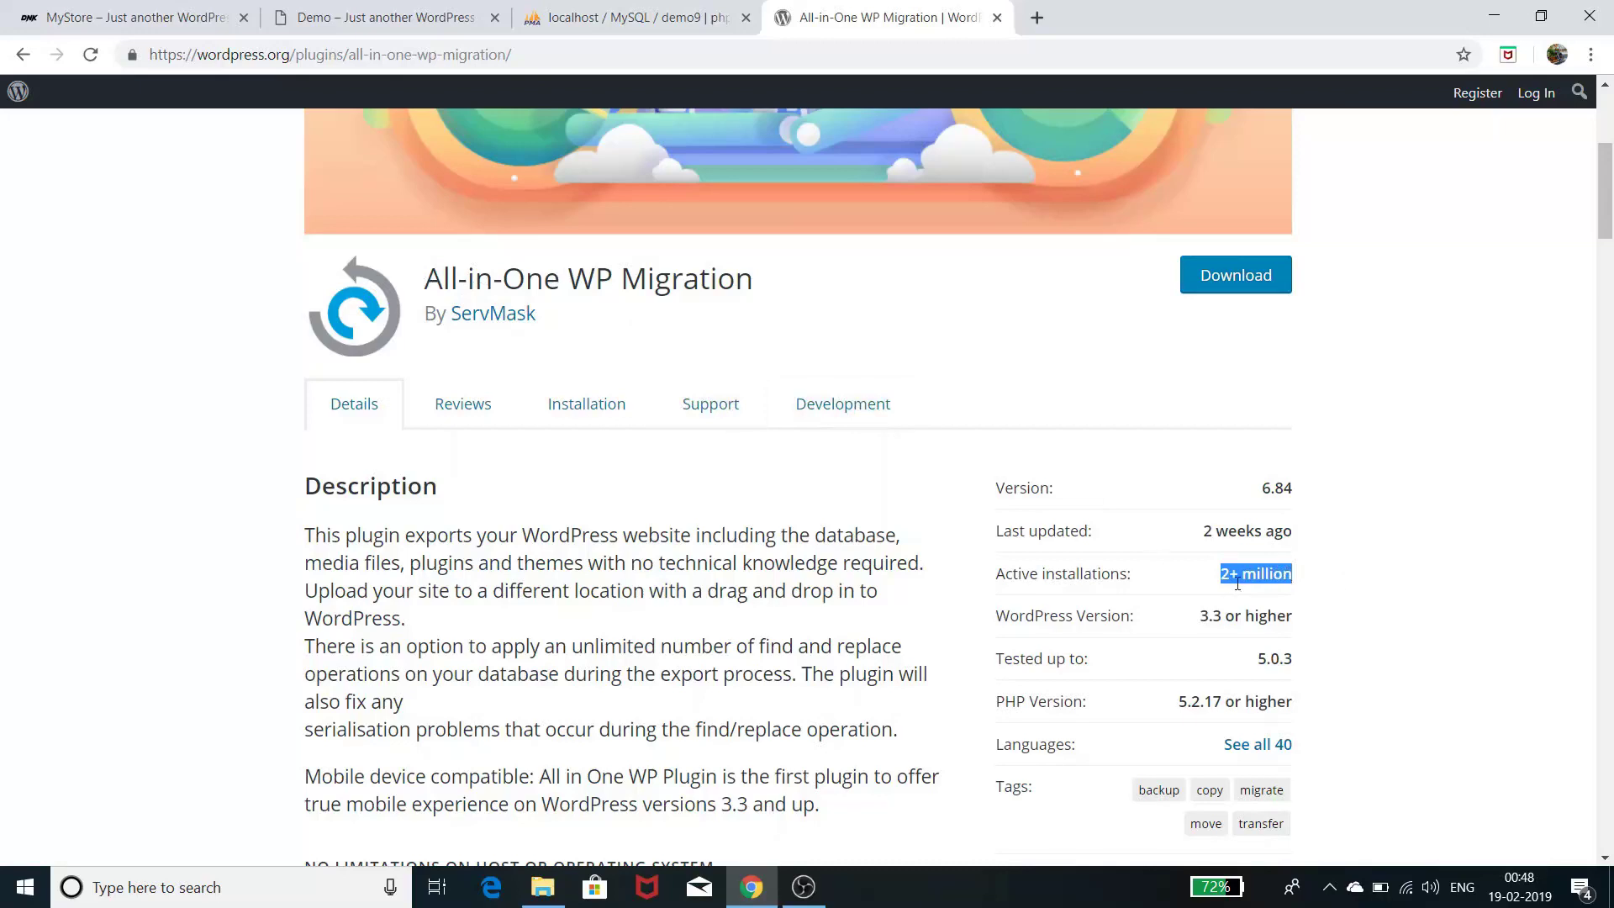
{"action": "scroll", "coordinate": [1247, 647], "scroll_direction": "down", "scroll_amount": 3}
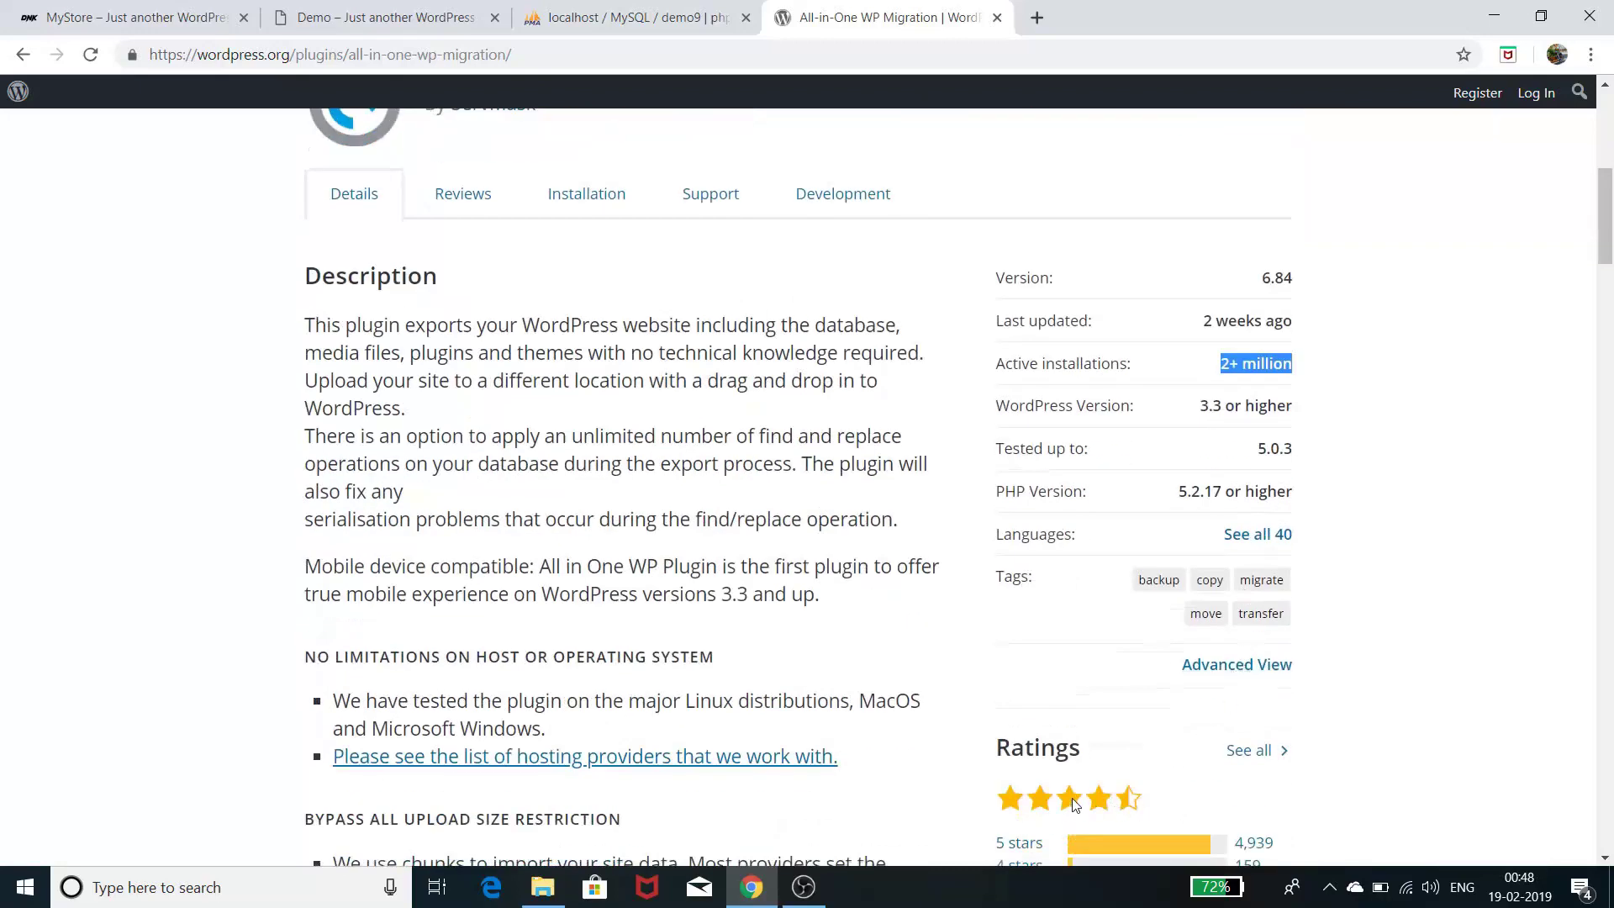
{"action": "scroll", "coordinate": [1076, 803], "scroll_direction": "down", "scroll_amount": 3}
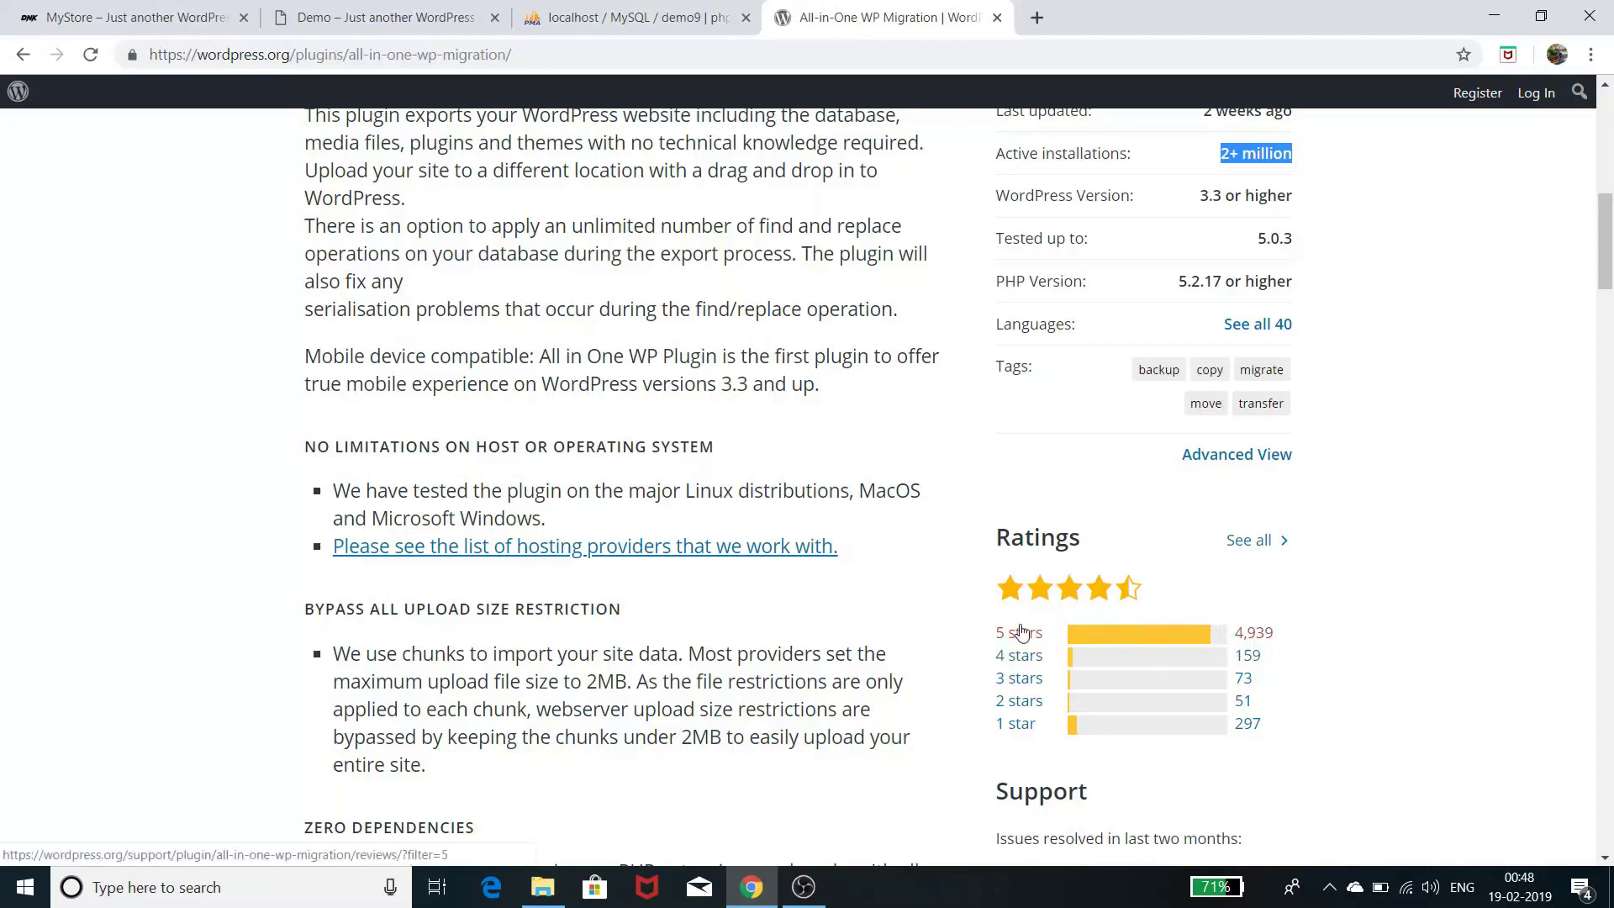
{"action": "scroll", "coordinate": [1022, 630], "scroll_direction": "up", "scroll_amount": 1}
{"action": "scroll", "coordinate": [1023, 630], "scroll_direction": "up", "scroll_amount": 5}
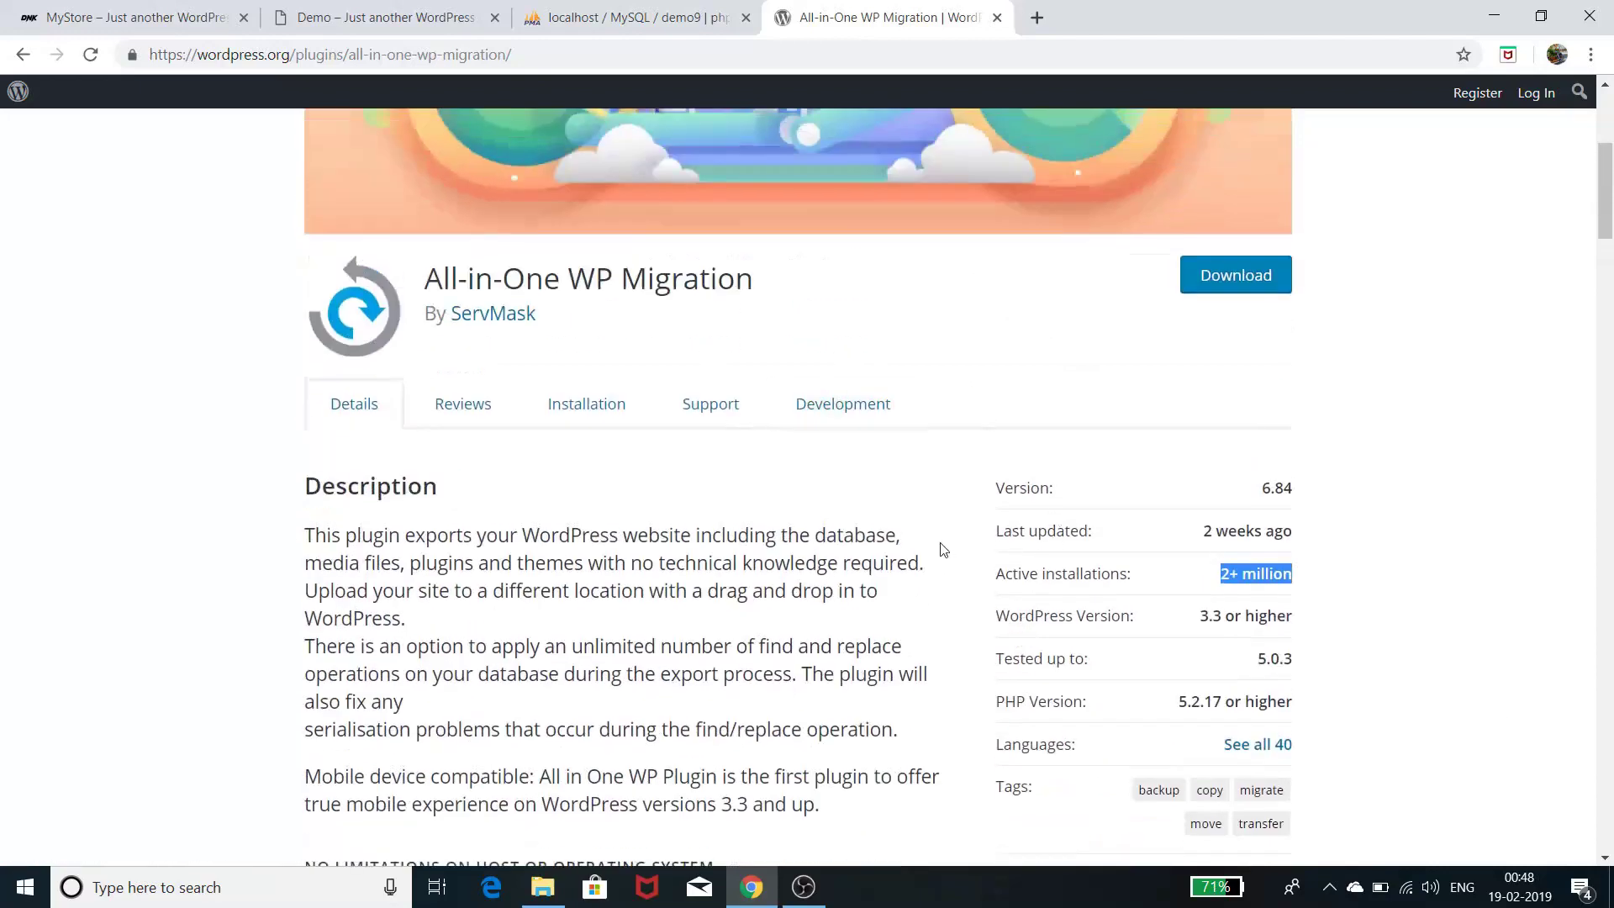
{"action": "scroll", "coordinate": [907, 479], "scroll_direction": "up", "scroll_amount": 5}
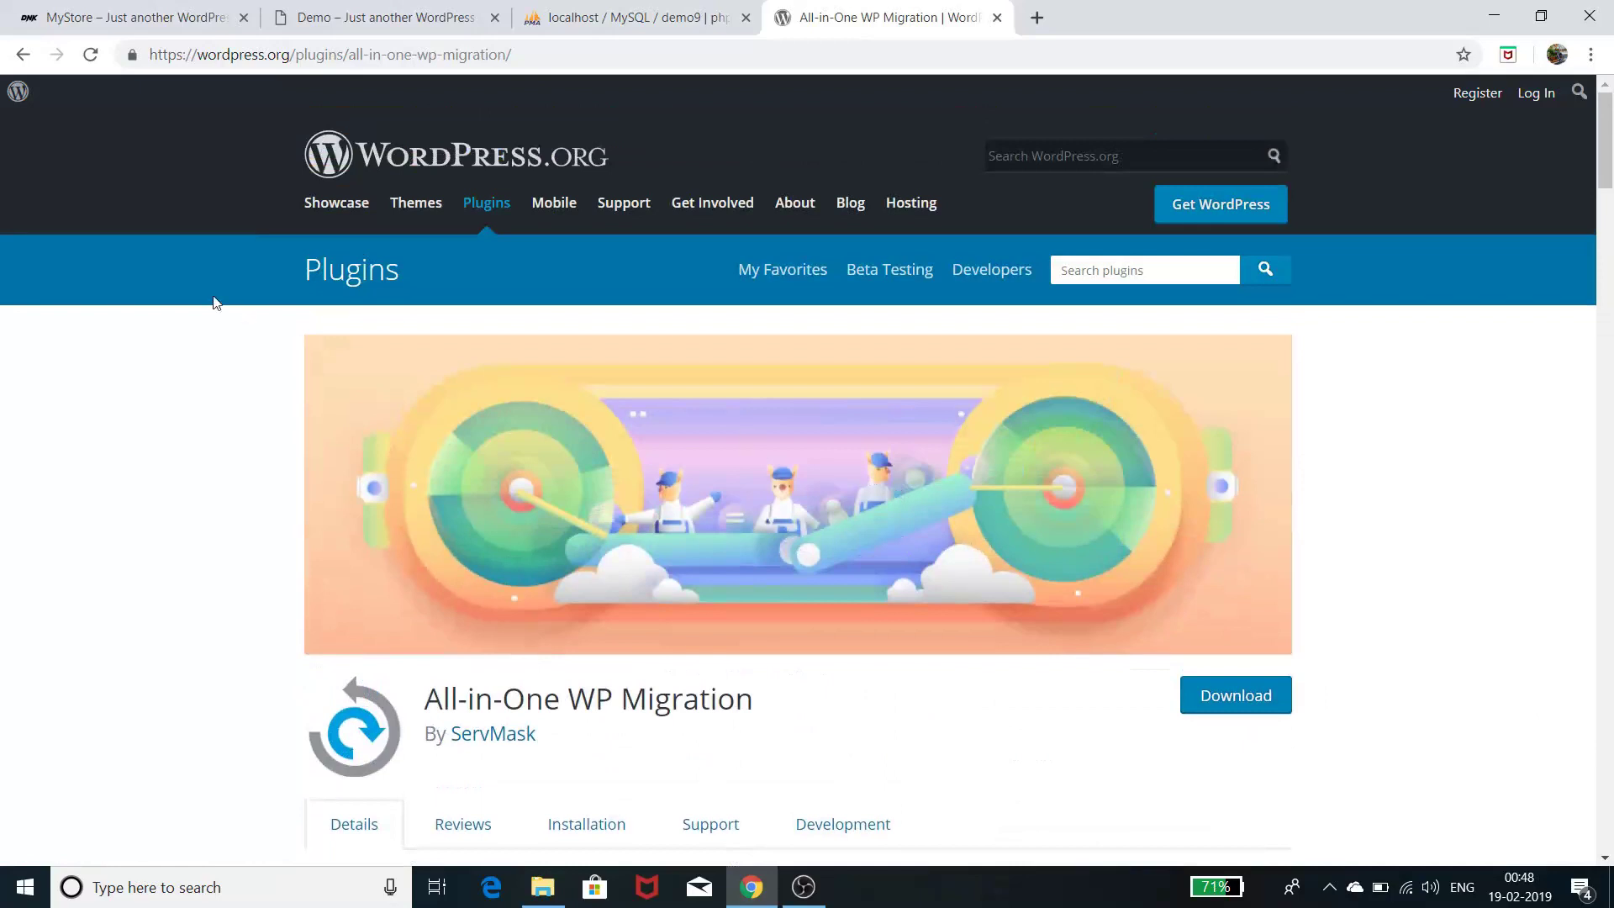
Compare the web addresses of the MyStore and Demo WordPress sites
{"action": "left_click", "coordinate": [92, 19]}
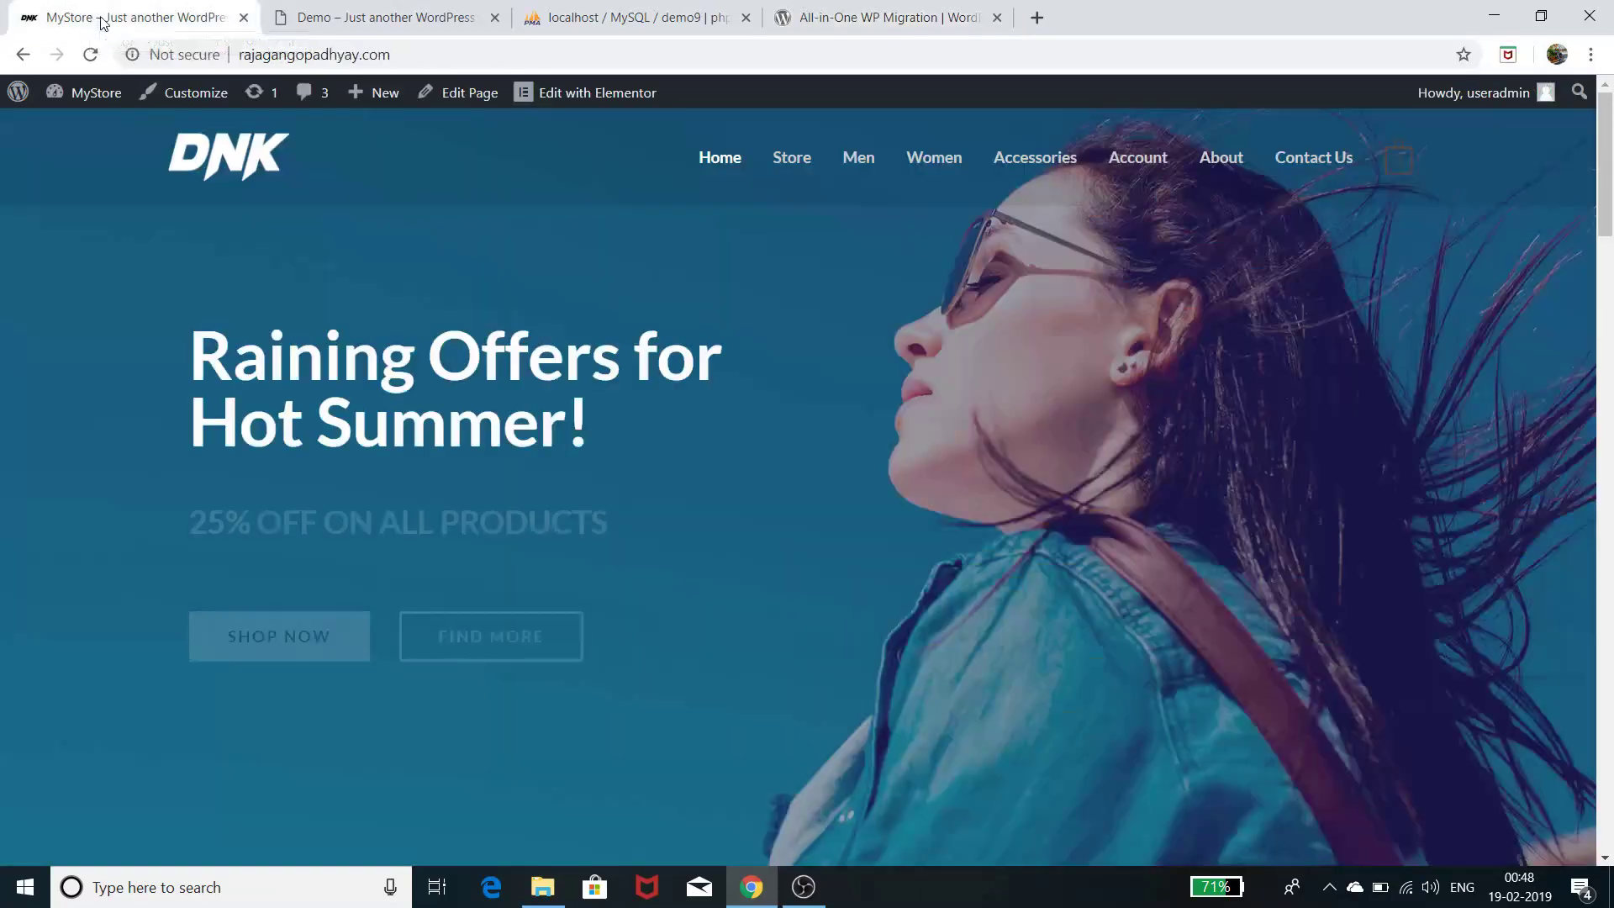
{"action": "left_click", "coordinate": [348, 29]}
{"action": "left_click", "coordinate": [172, 26]}
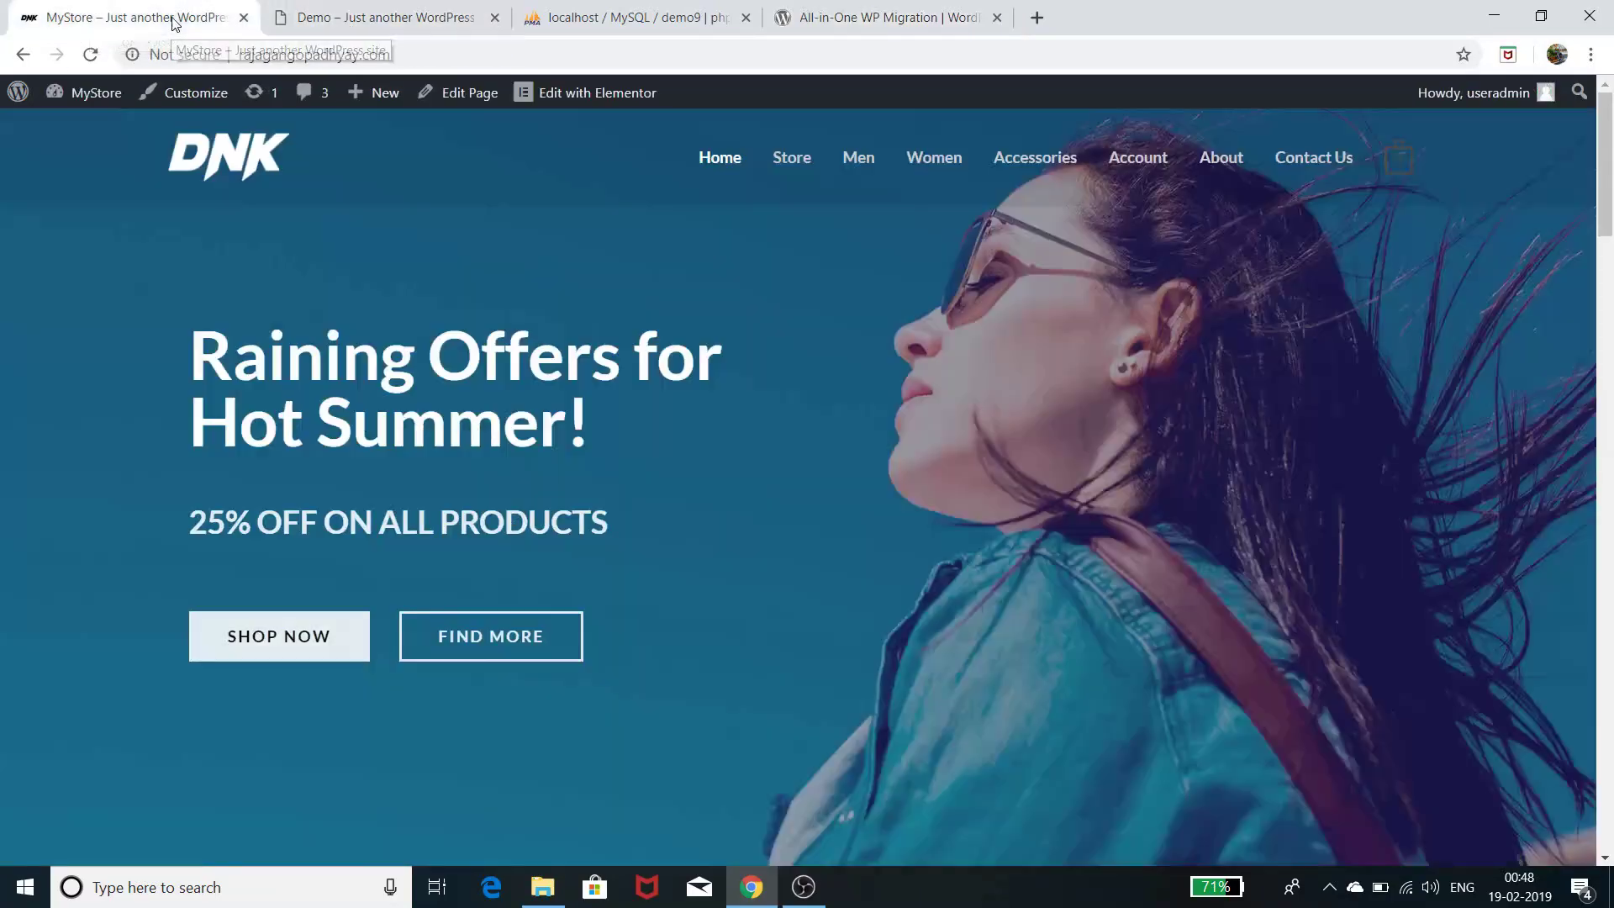
{"action": "left_click_drag", "start_coordinate": [405, 54], "coordinate": [231, 50]}
{"action": "left_click", "coordinate": [336, 19]}
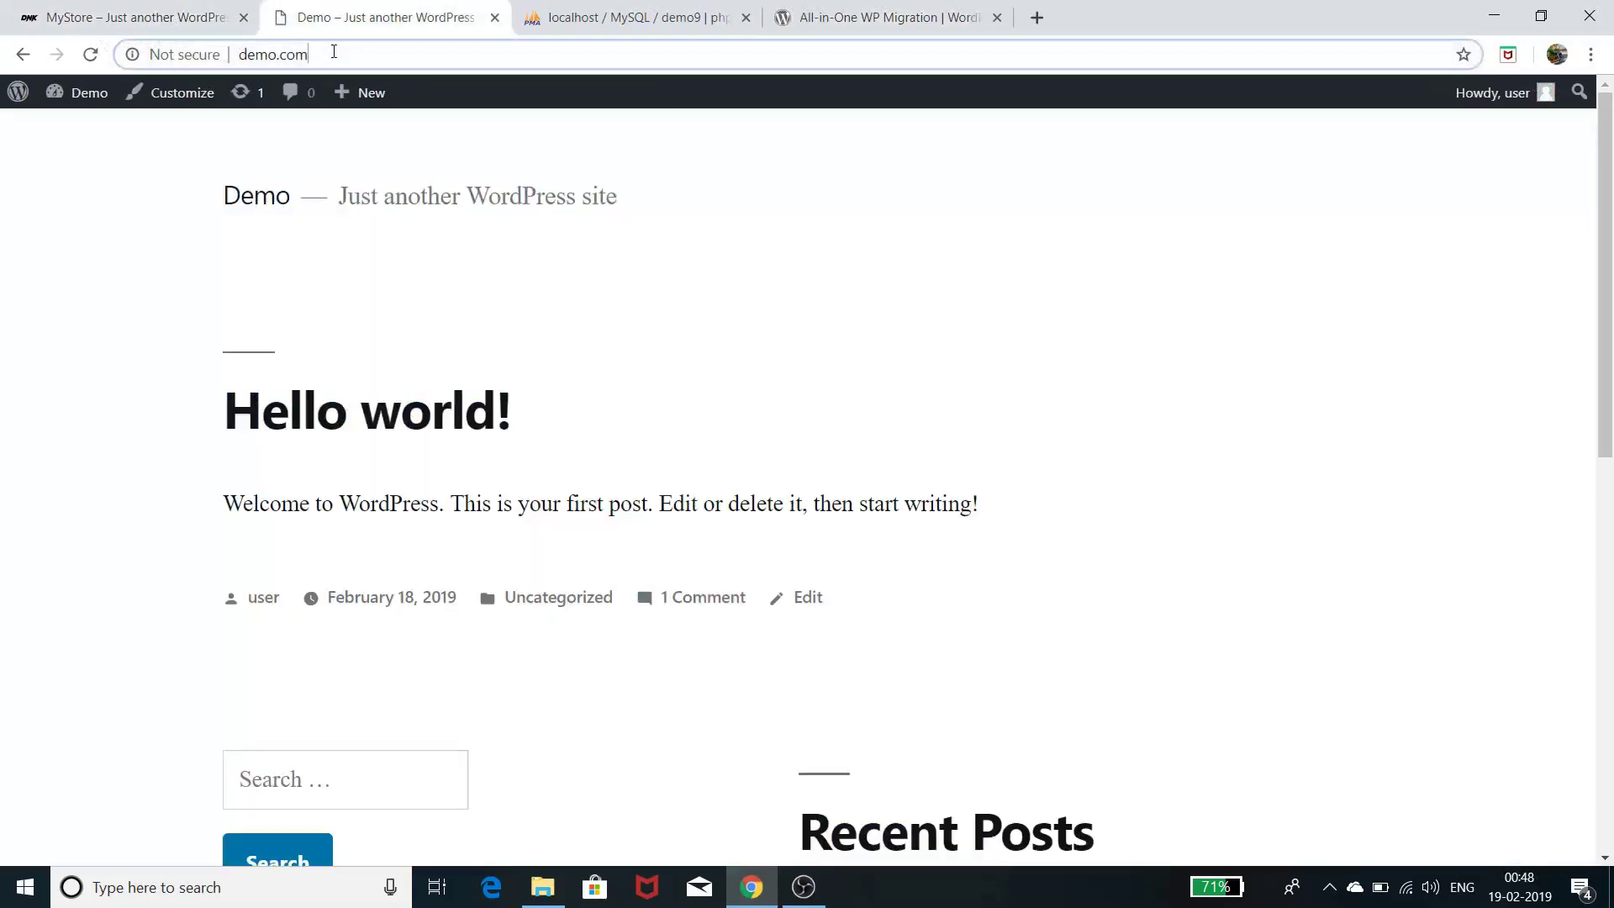
{"action": "left_click_drag", "start_coordinate": [336, 54], "coordinate": [237, 53]}
{"action": "left_click", "coordinate": [181, 18]}
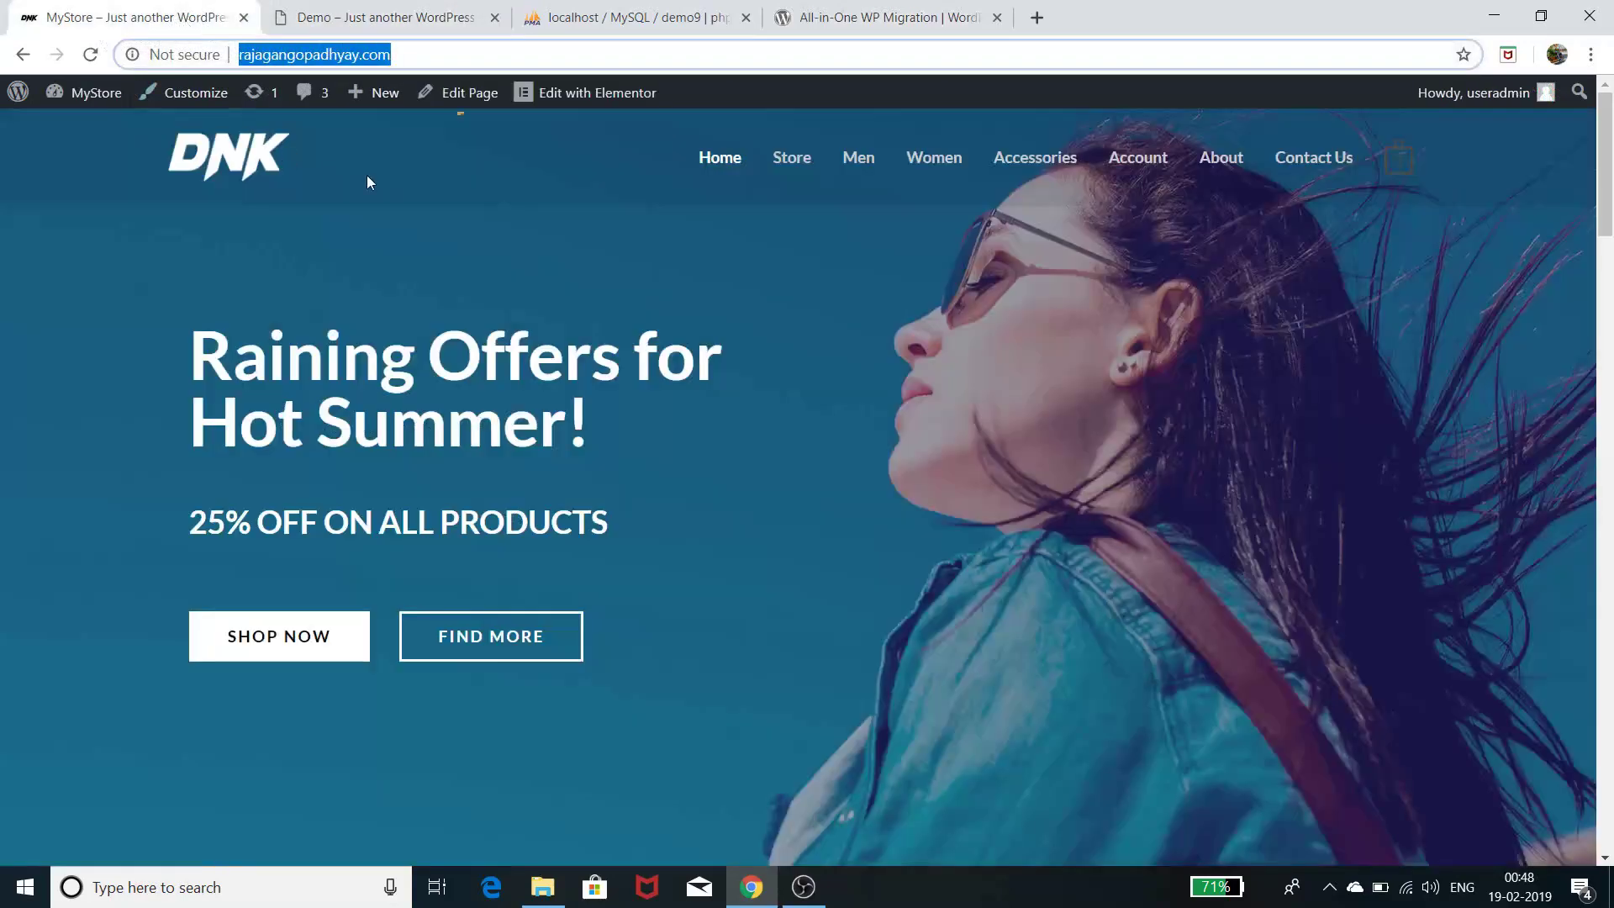
{"action": "left_click", "coordinate": [273, 49]}
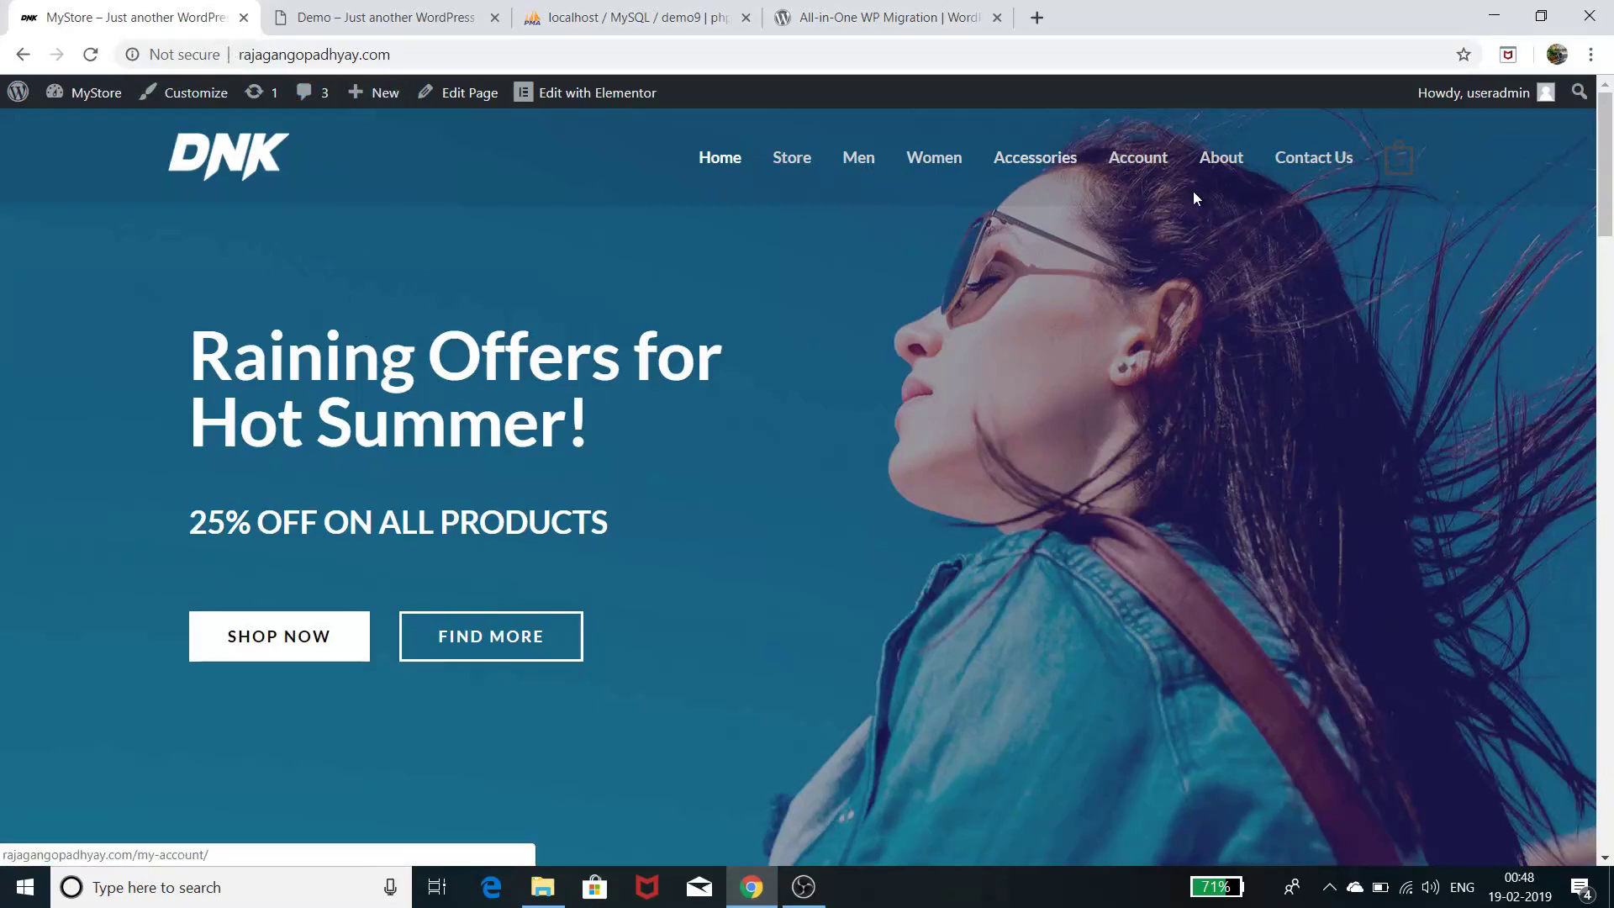
Open the Store page of the MyStore site and look through its product listing
{"action": "left_click", "coordinate": [805, 163]}
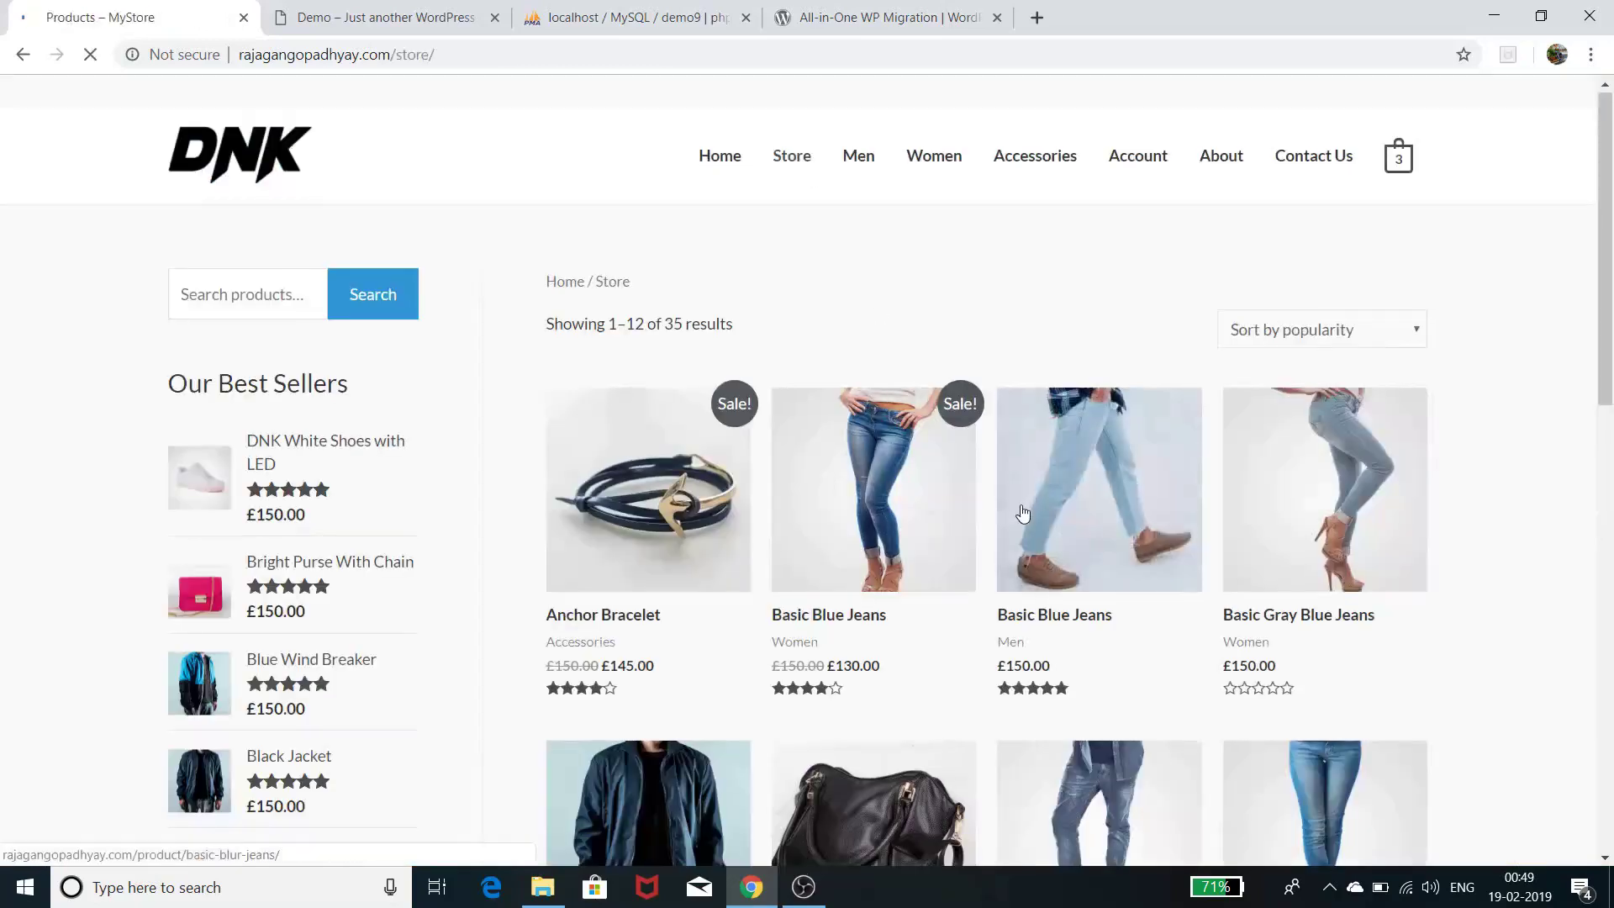
{"action": "scroll", "coordinate": [1020, 511], "scroll_direction": "down", "scroll_amount": 10}
{"action": "scroll", "coordinate": [1024, 512], "scroll_direction": "up", "scroll_amount": 10}
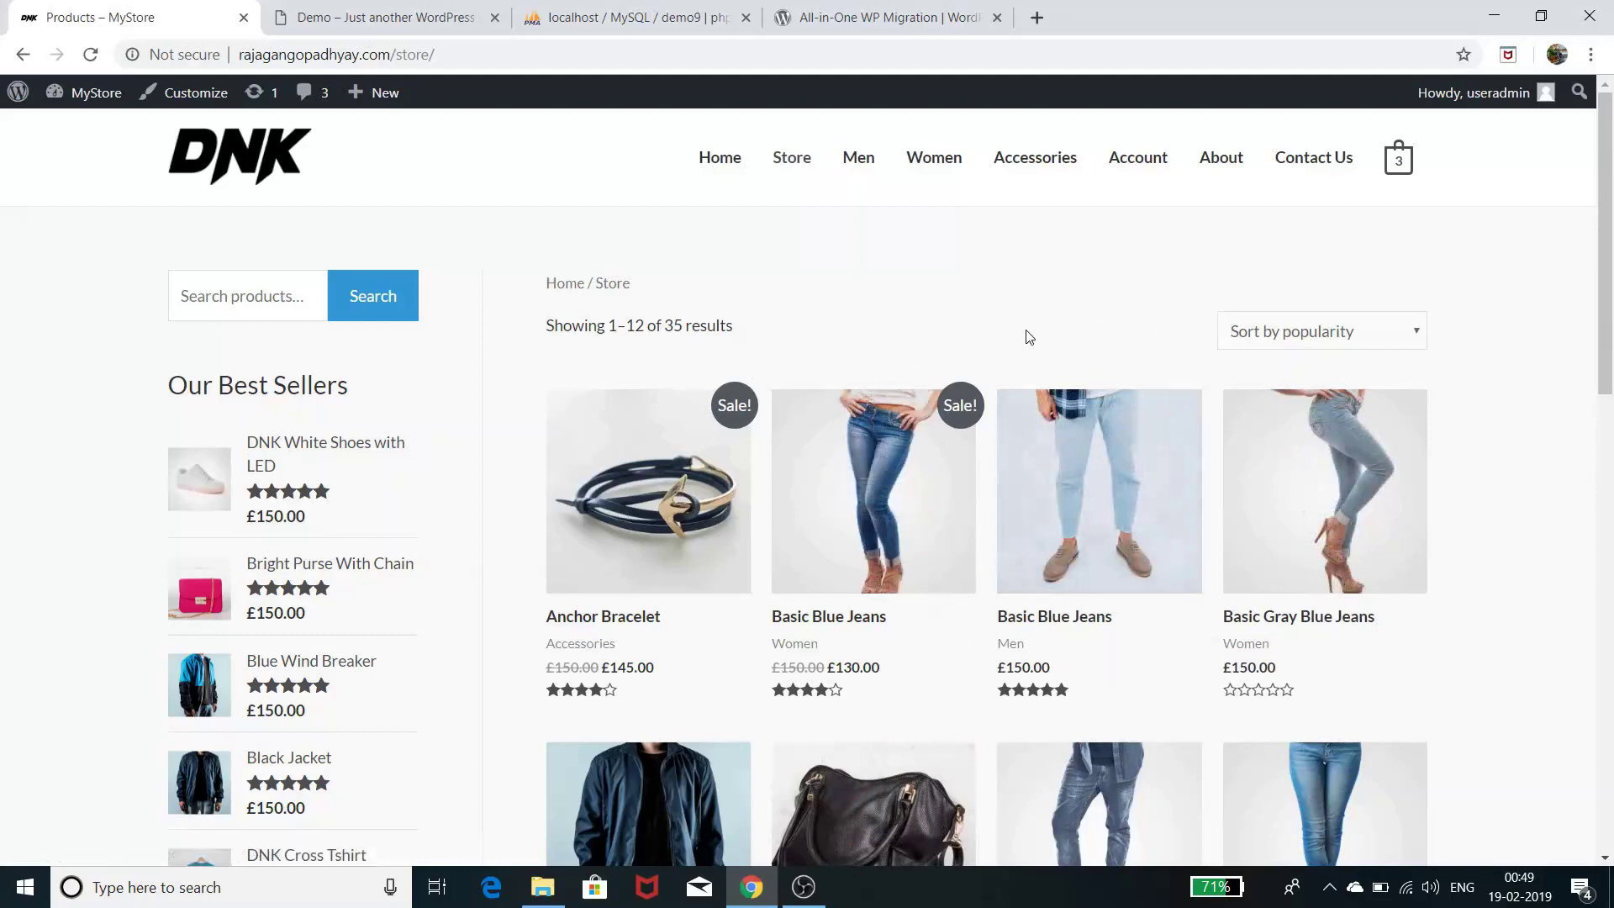
Open YouTube in a new tab and search for the creator's ecommerce website videos using the suggested query
{"action": "left_click", "coordinate": [1038, 18]}
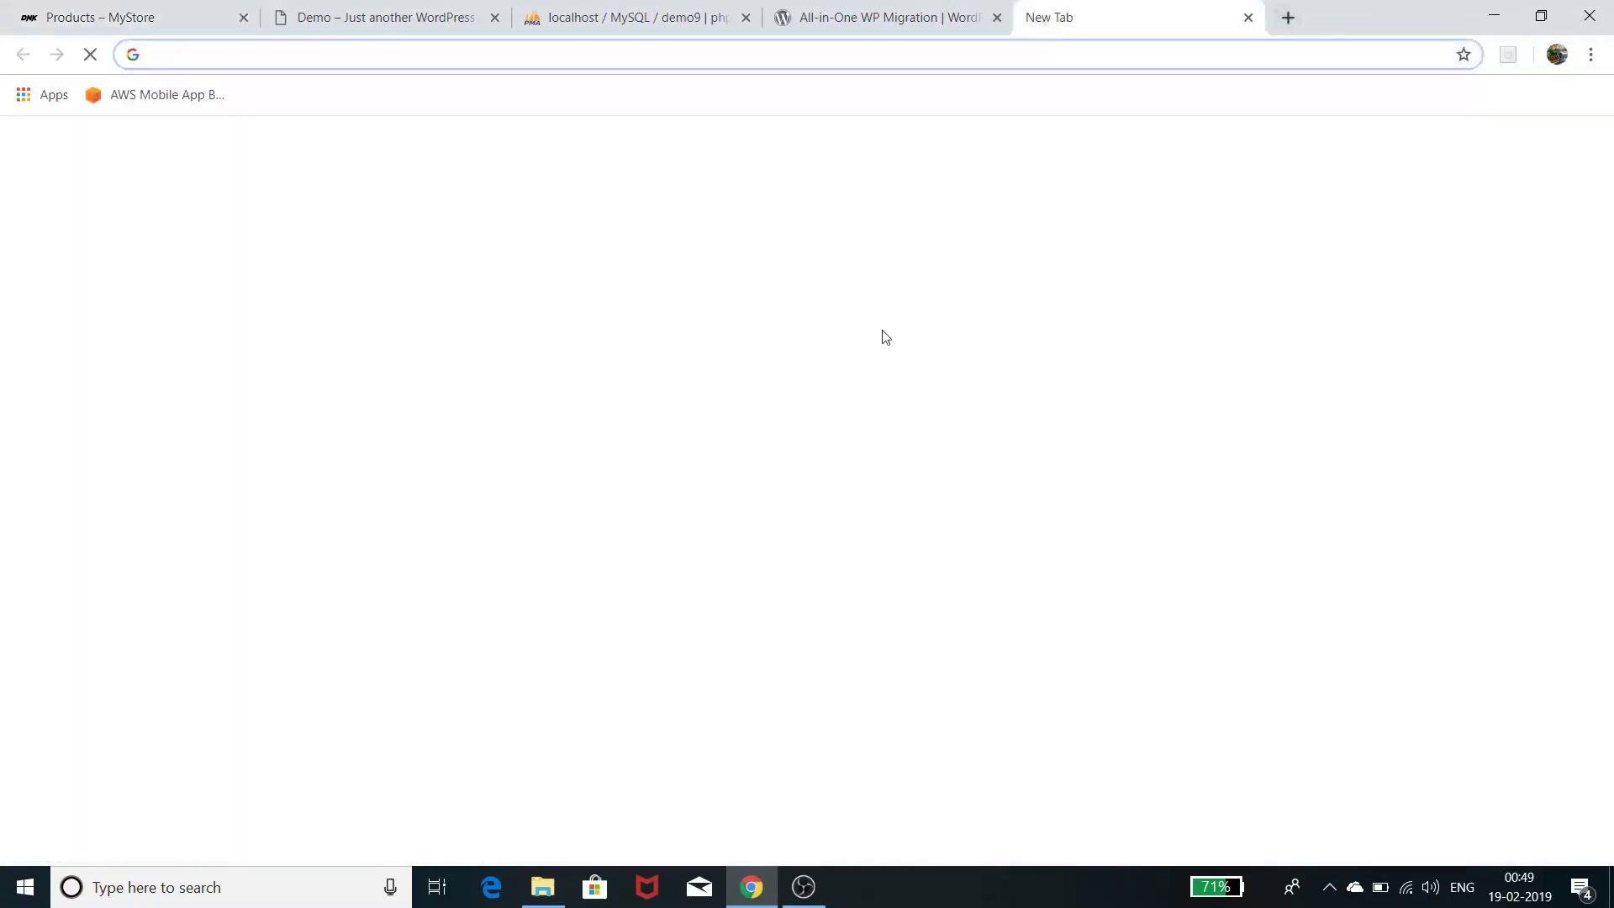
{"action": "left_click", "coordinate": [586, 539]}
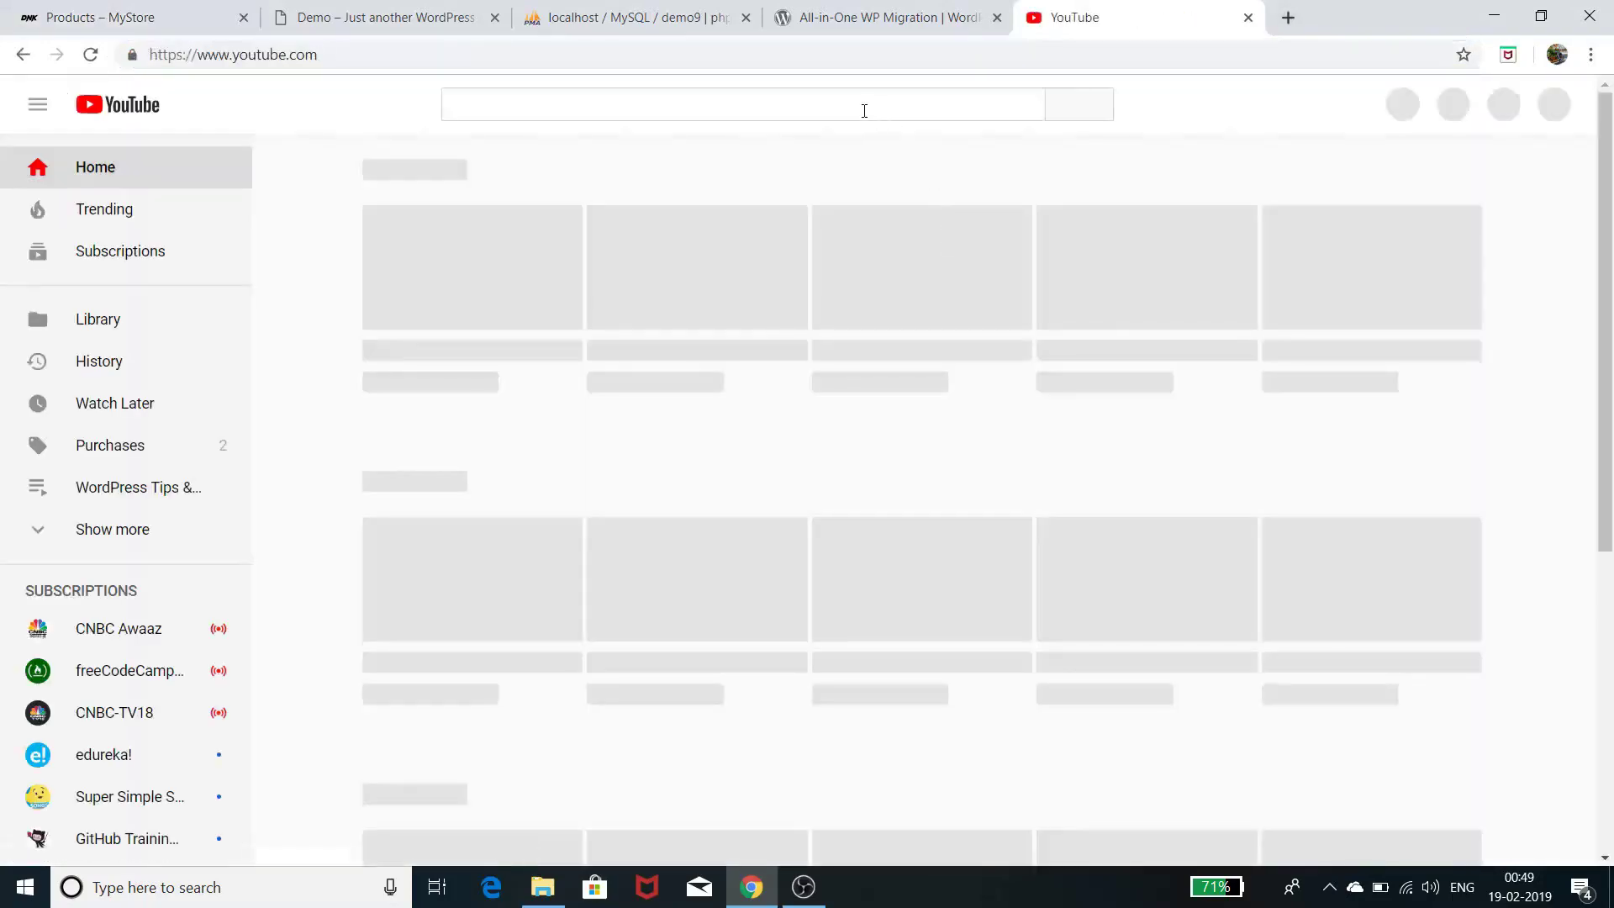
{"action": "left_click", "coordinate": [864, 110]}
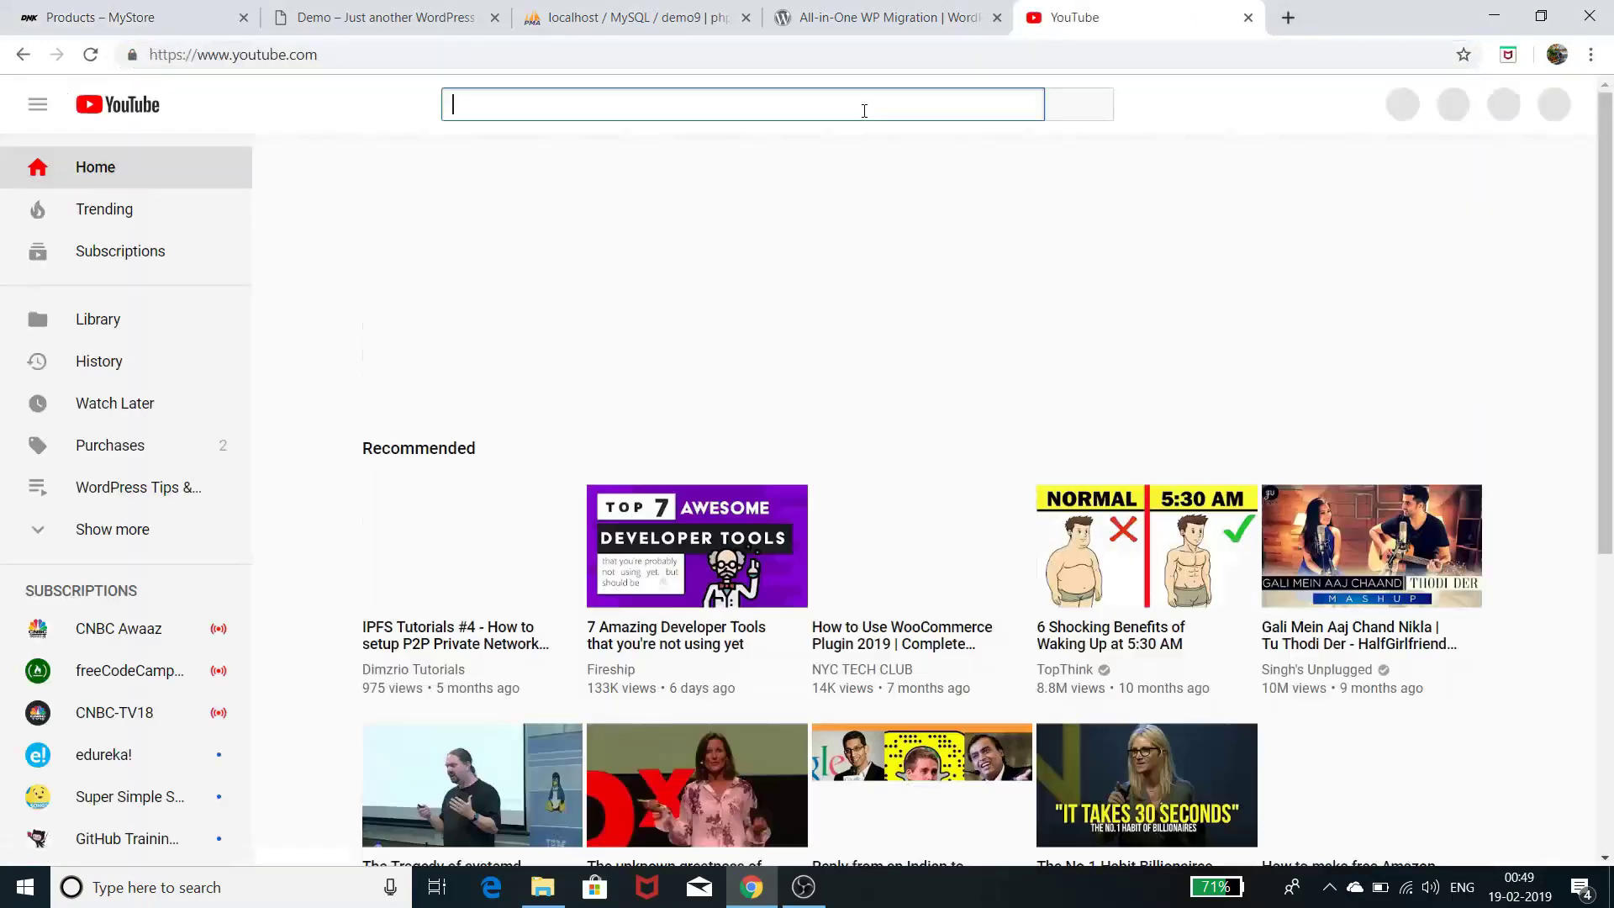
{"action": "type", "text": "ra"}
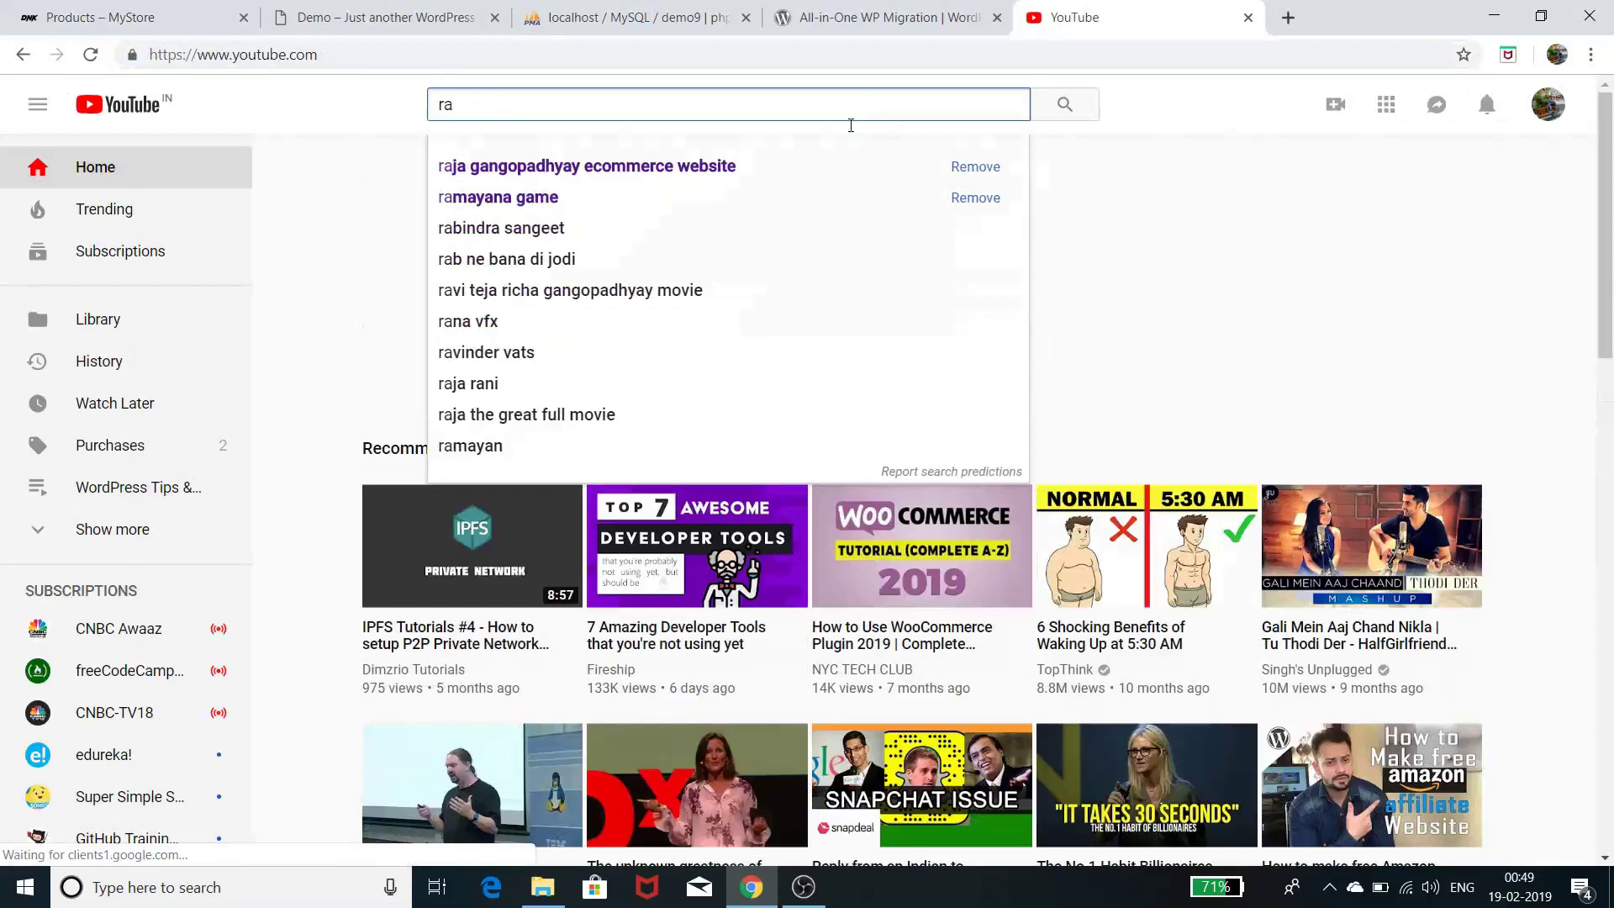
{"action": "left_click", "coordinate": [819, 168]}
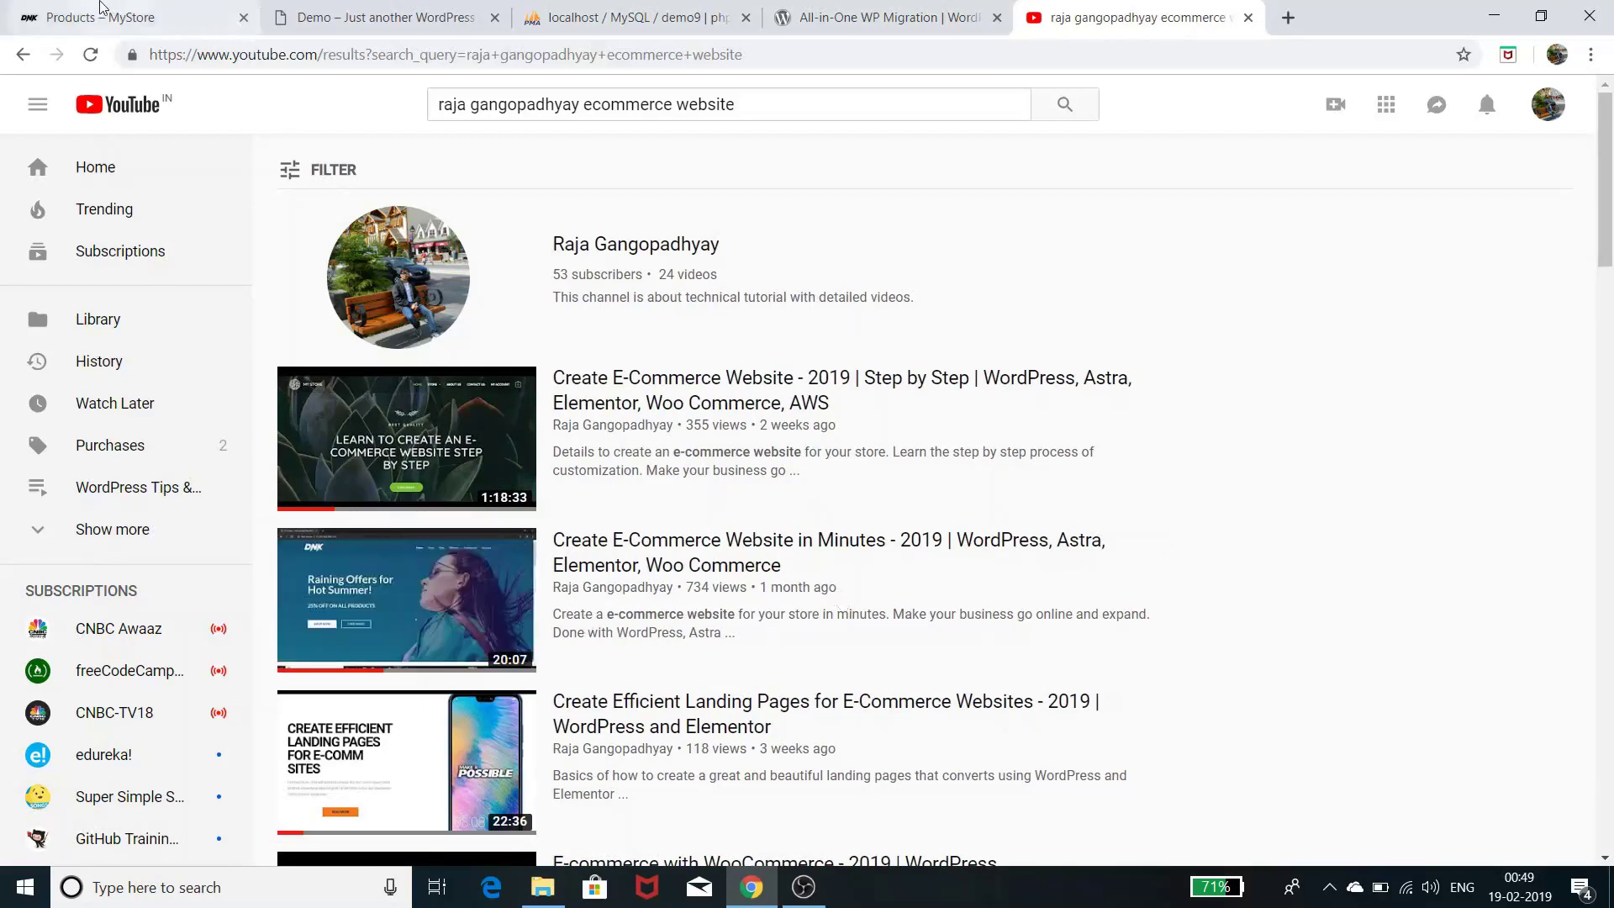
Return to the MyStore home page and compare it with the Demo site's front page
{"action": "left_click", "coordinate": [118, 23]}
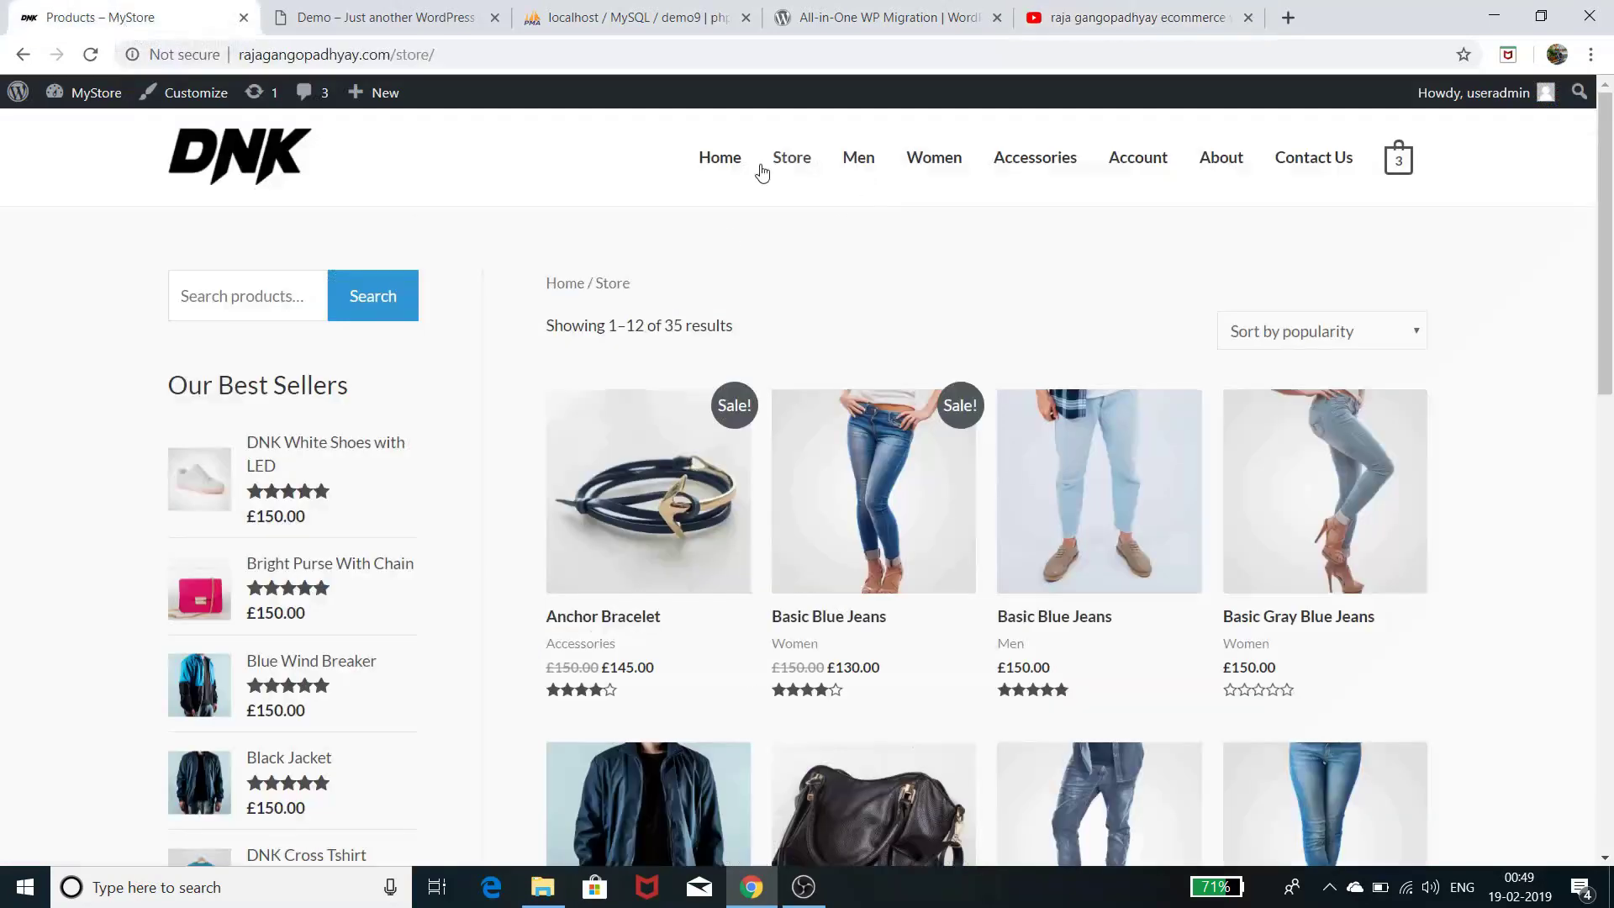
{"action": "left_click", "coordinate": [719, 162]}
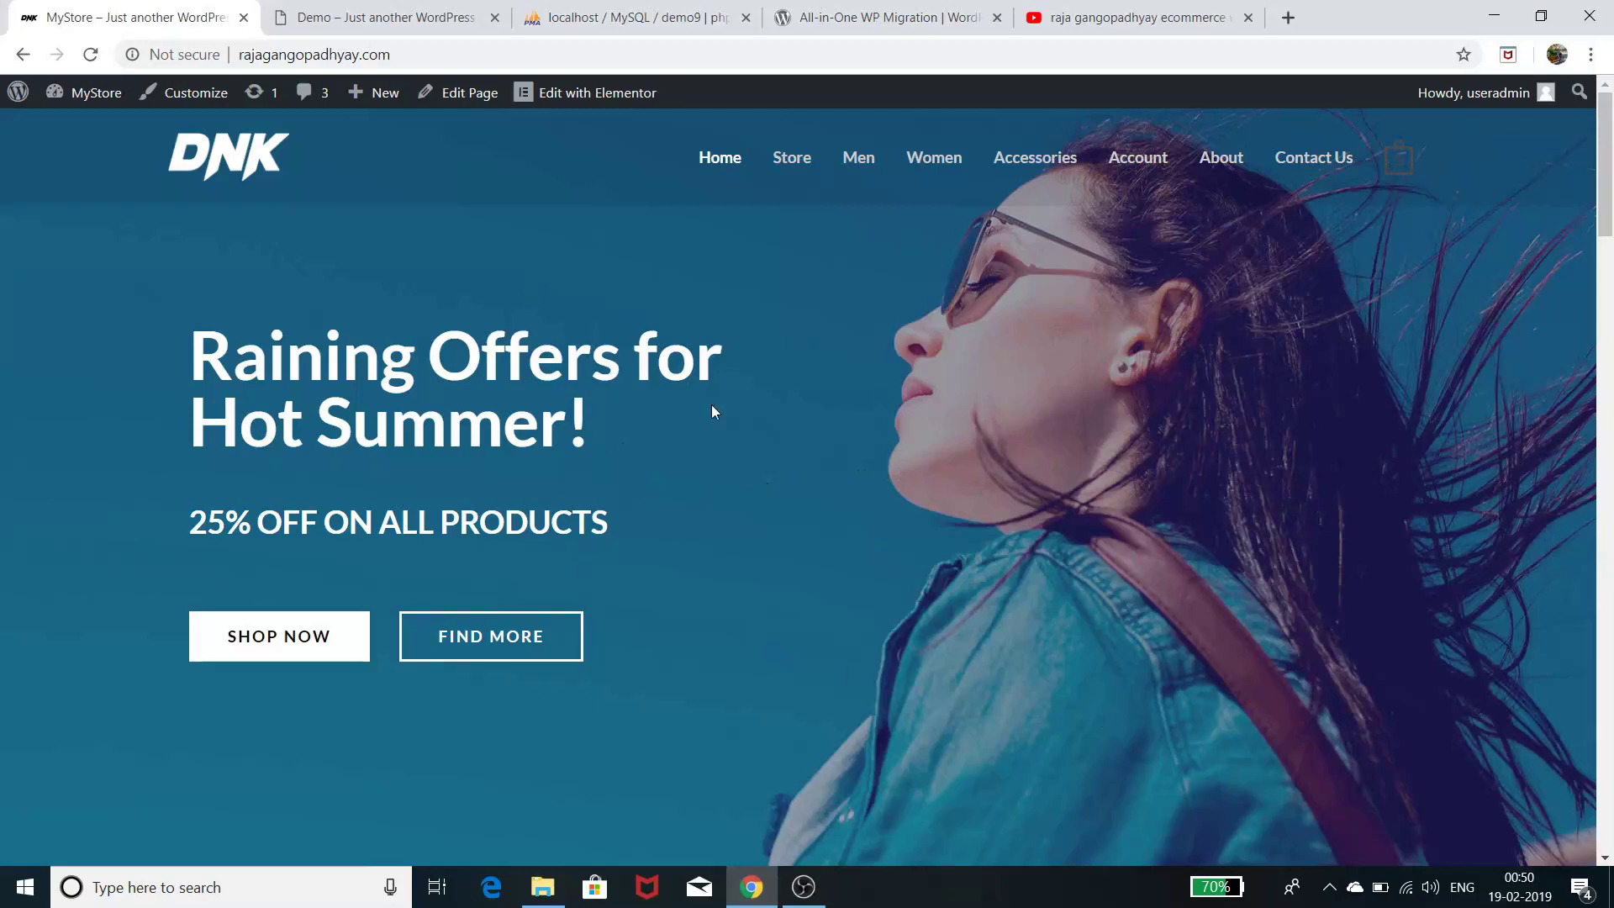
{"action": "left_click", "coordinate": [384, 19]}
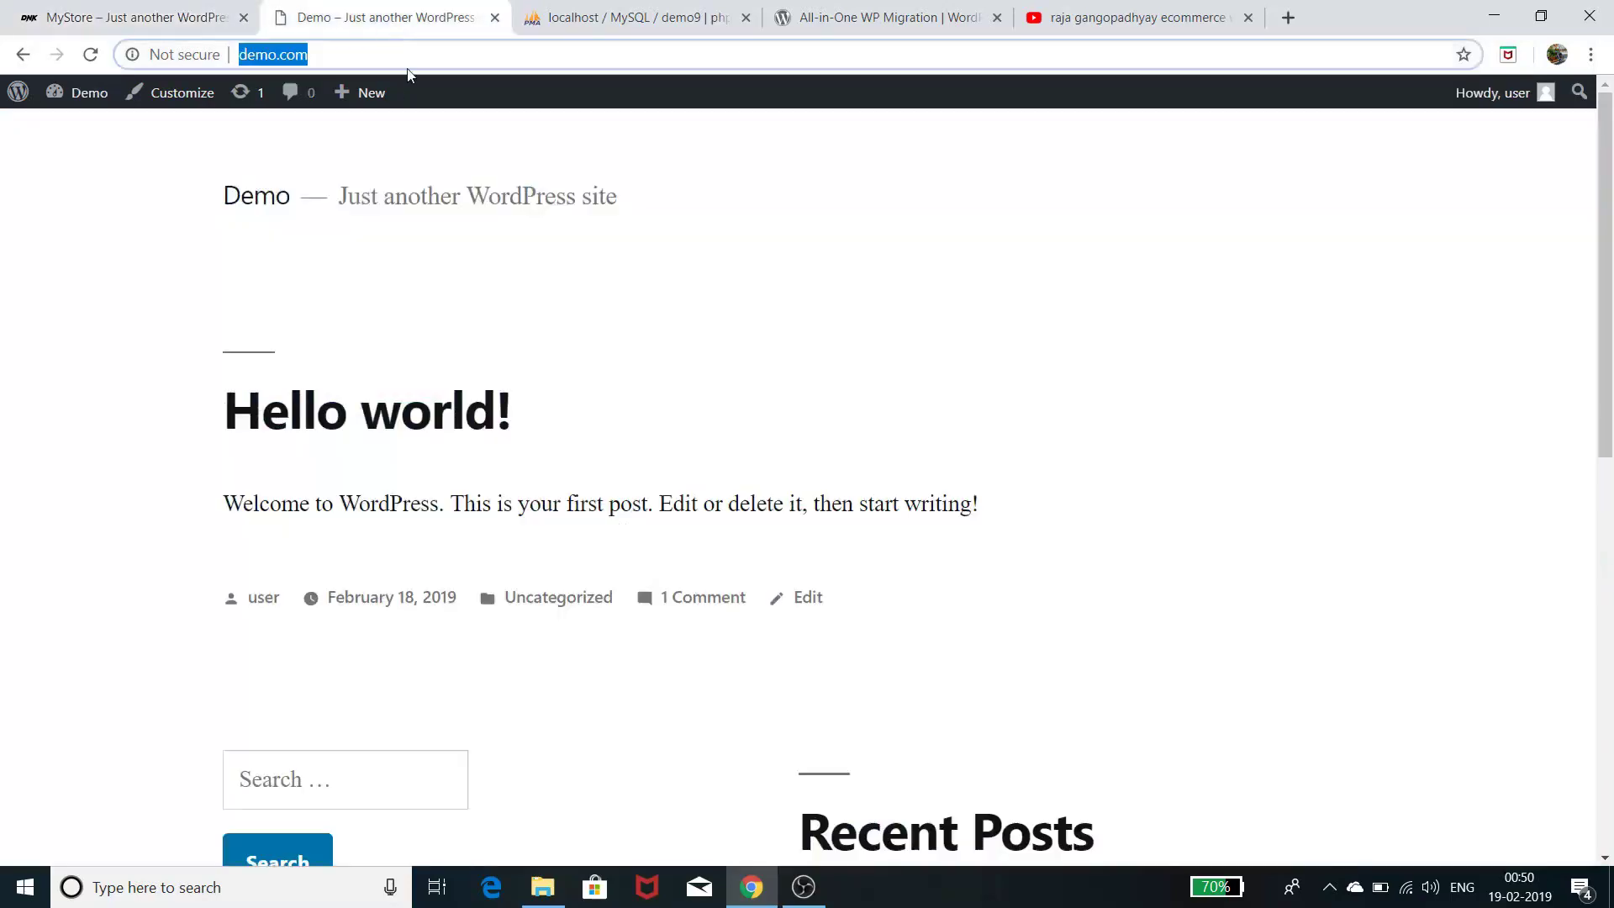
{"action": "left_click", "coordinate": [119, 20]}
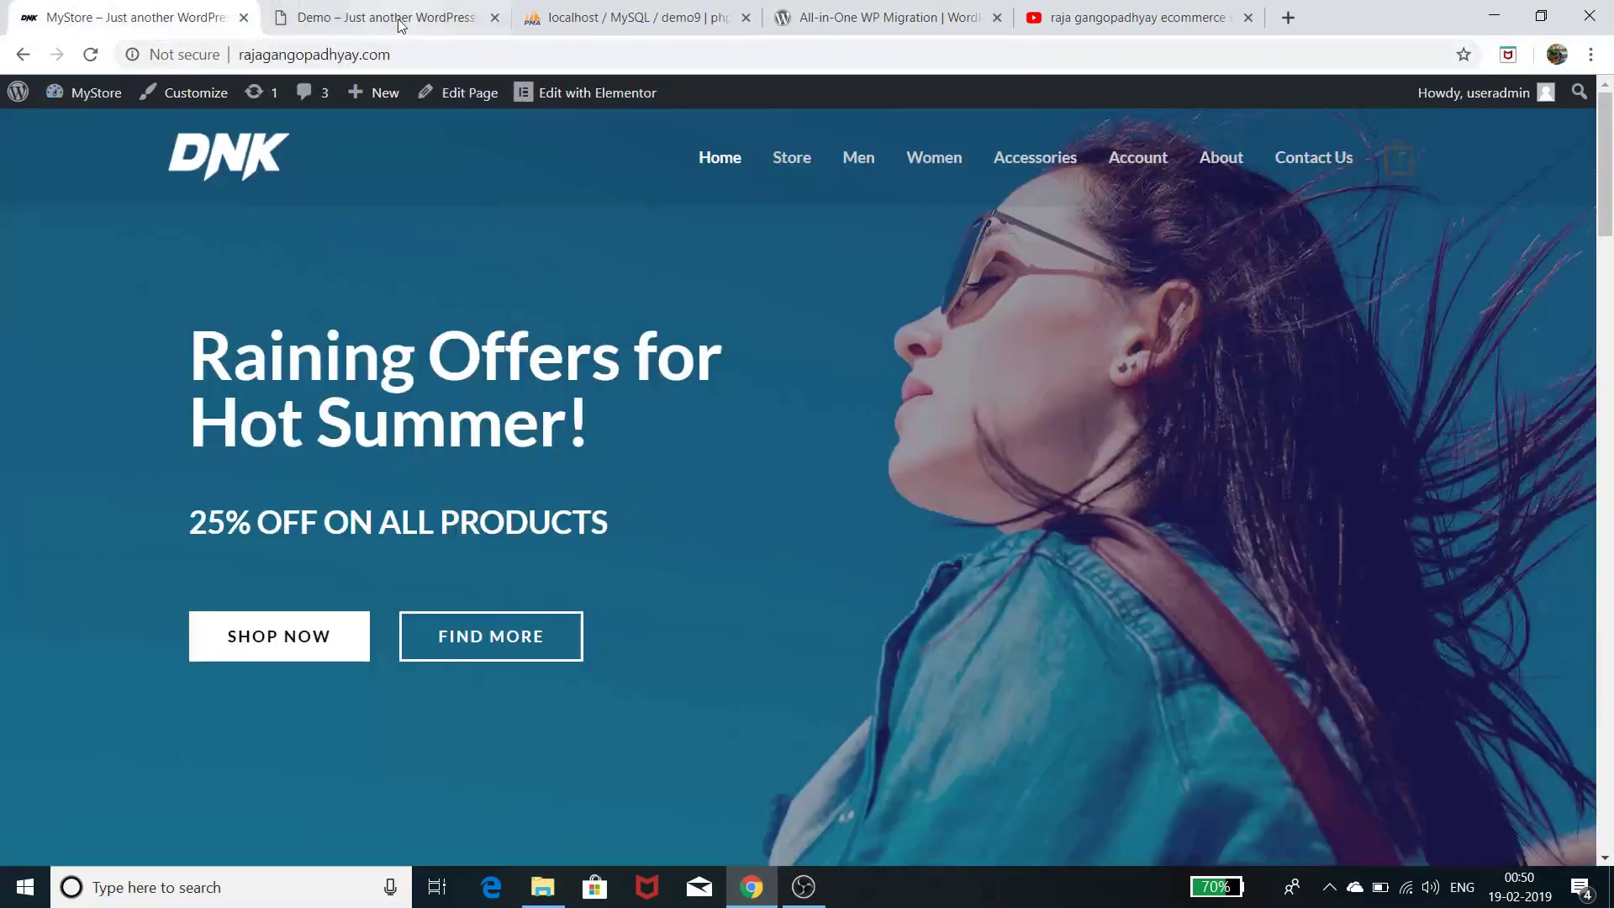
{"action": "left_click", "coordinate": [402, 20]}
{"action": "left_click", "coordinate": [140, 10]}
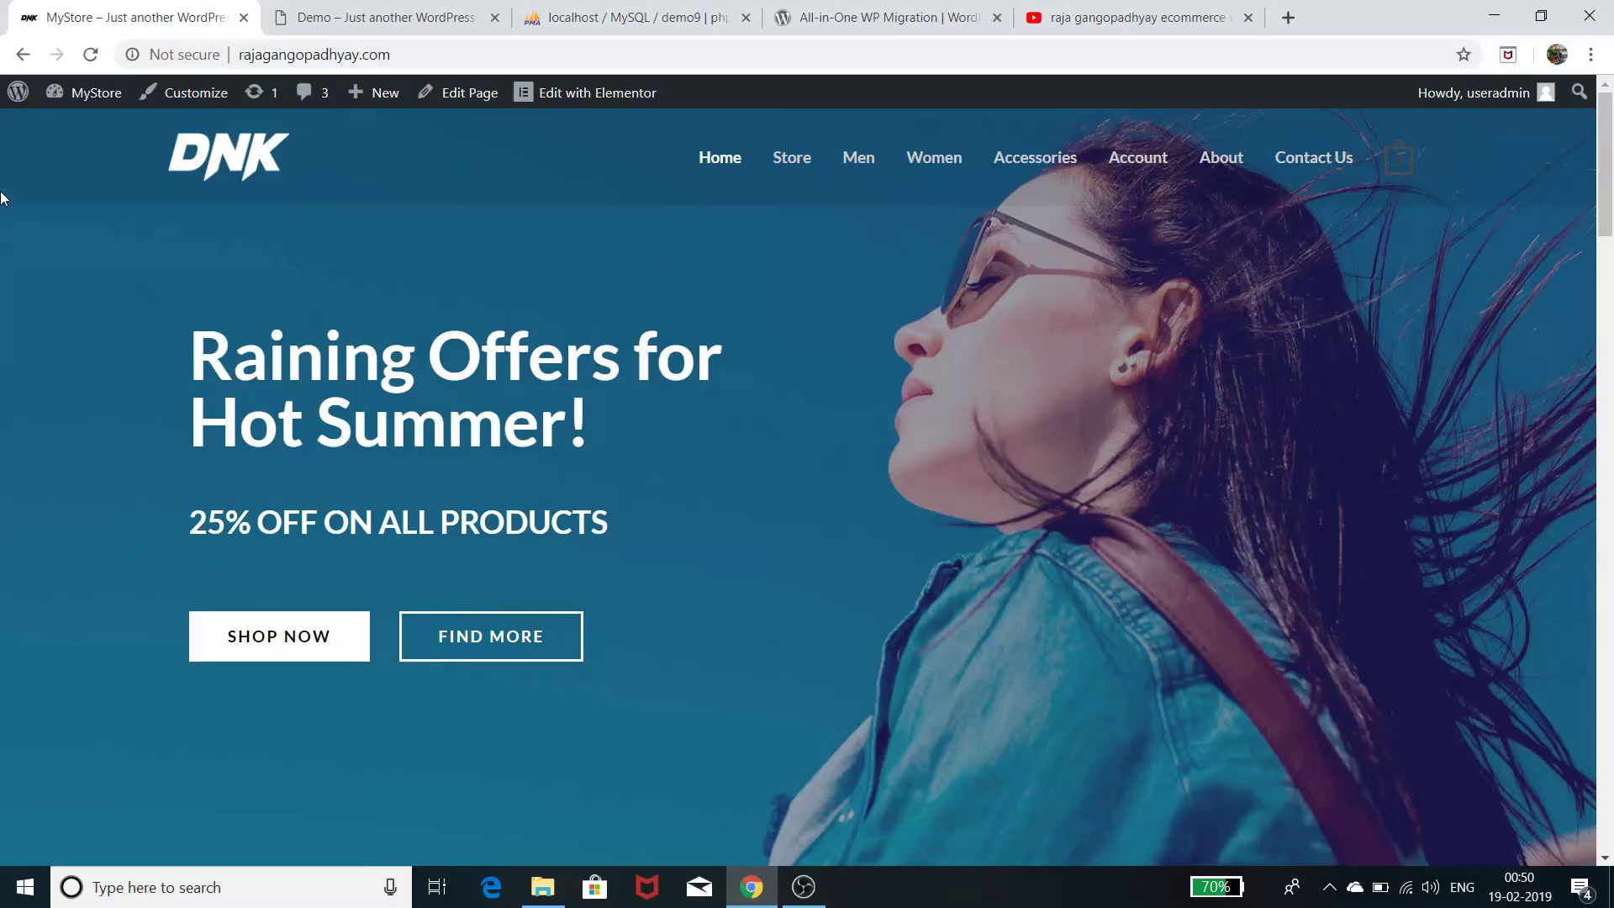
Open the MyStore admin dashboard and view the site's current theme on the Themes page
{"action": "mouse_move", "coordinate": [76, 99]}
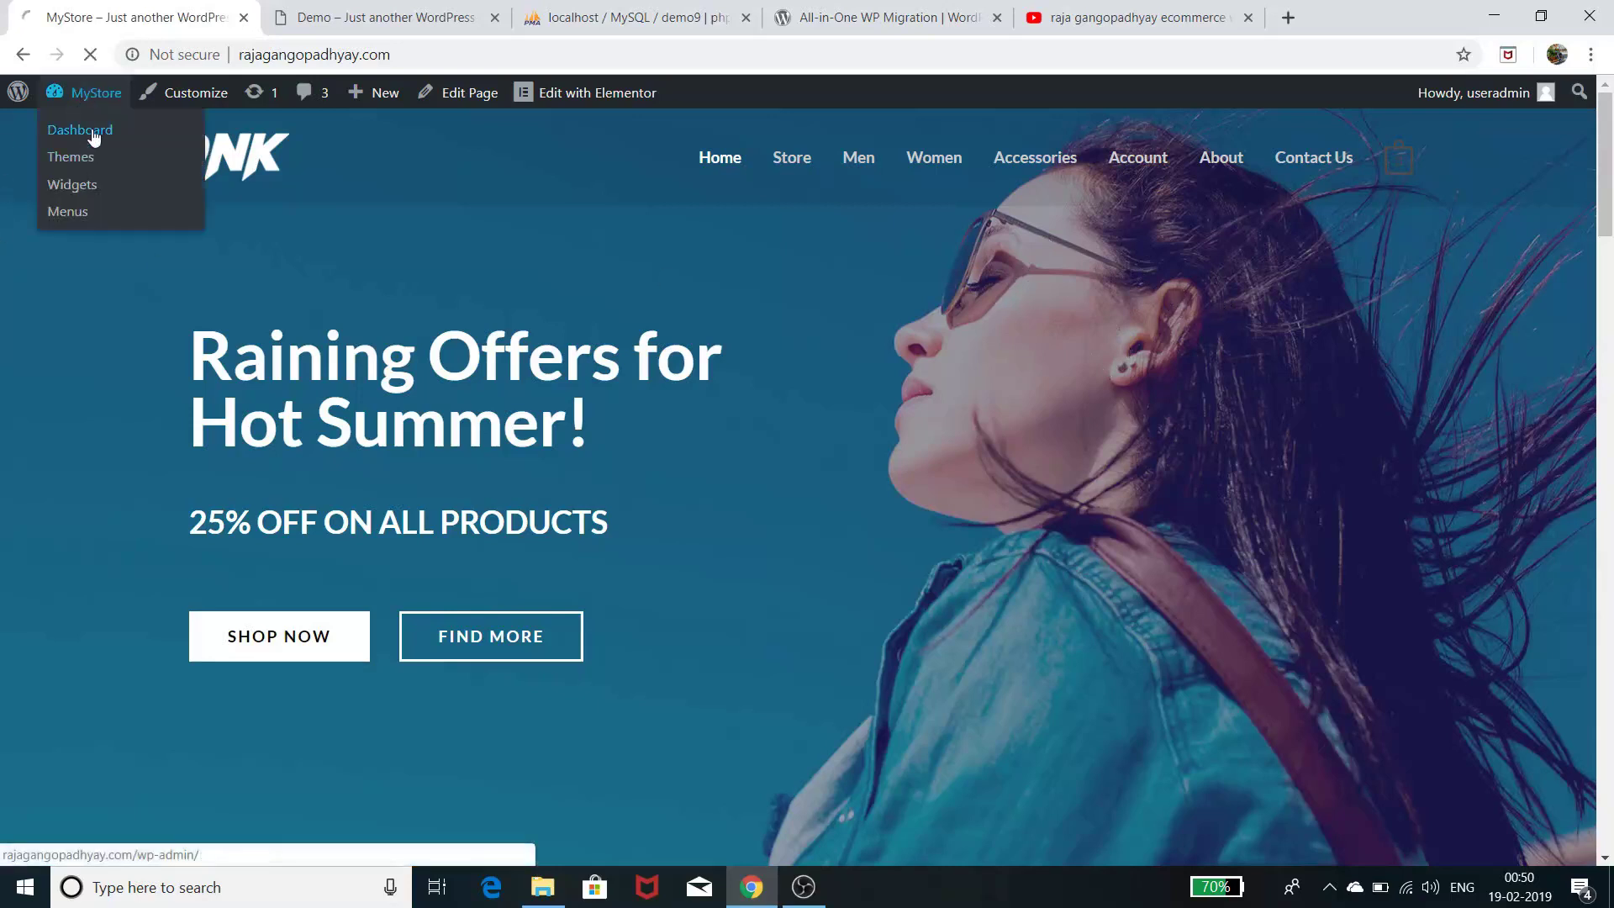
{"action": "left_click", "coordinate": [94, 136]}
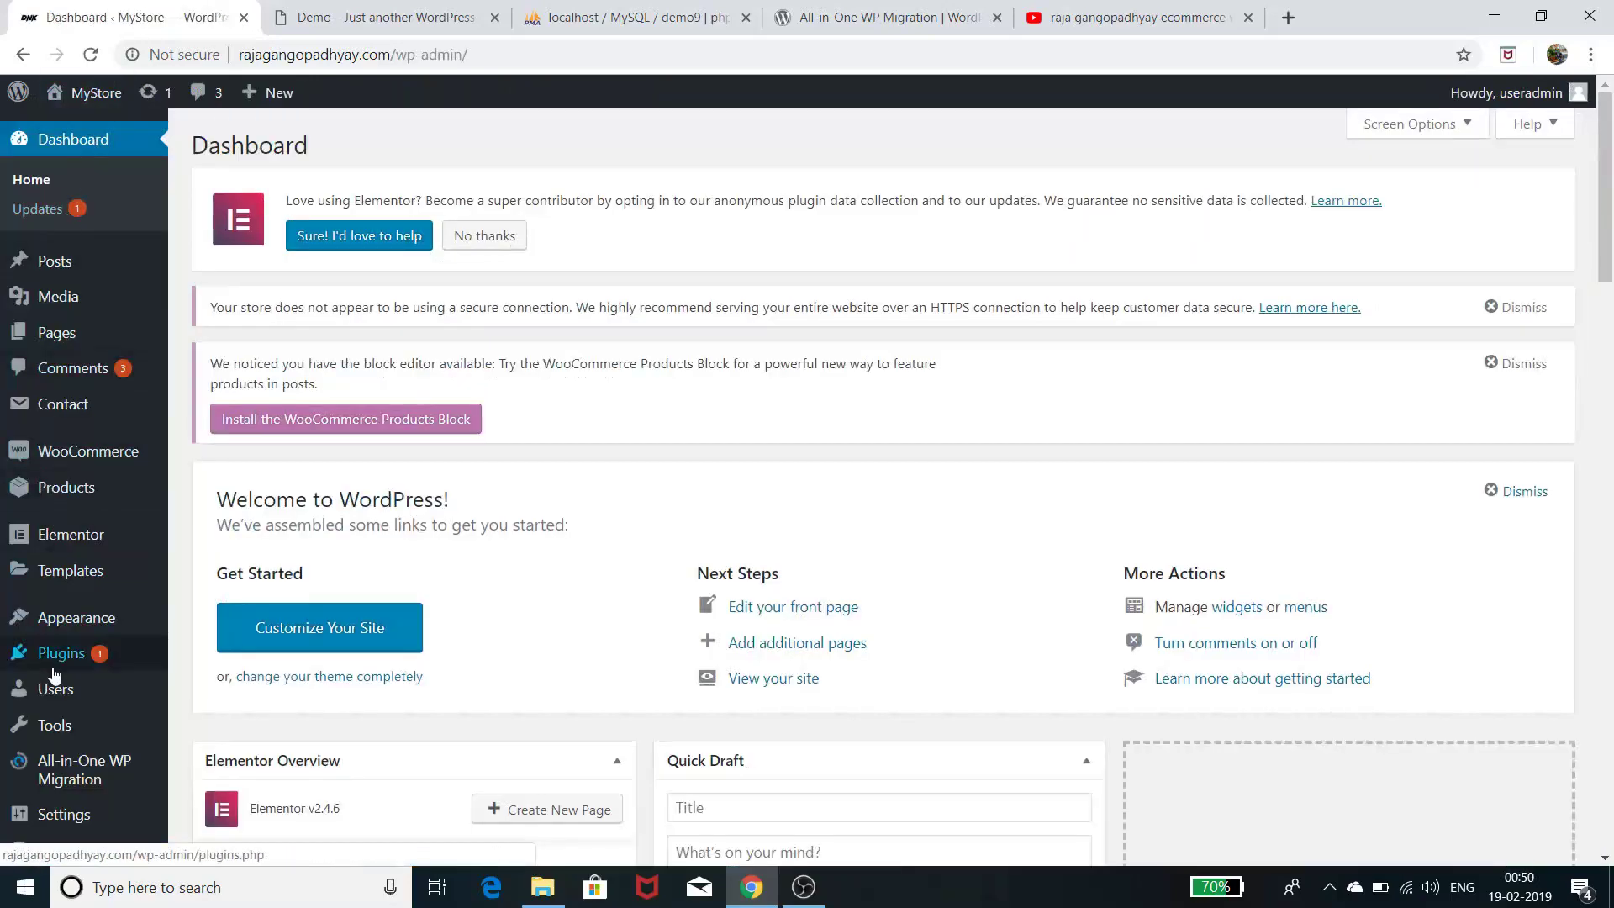
{"action": "mouse_move", "coordinate": [63, 624]}
{"action": "left_click", "coordinate": [217, 623]}
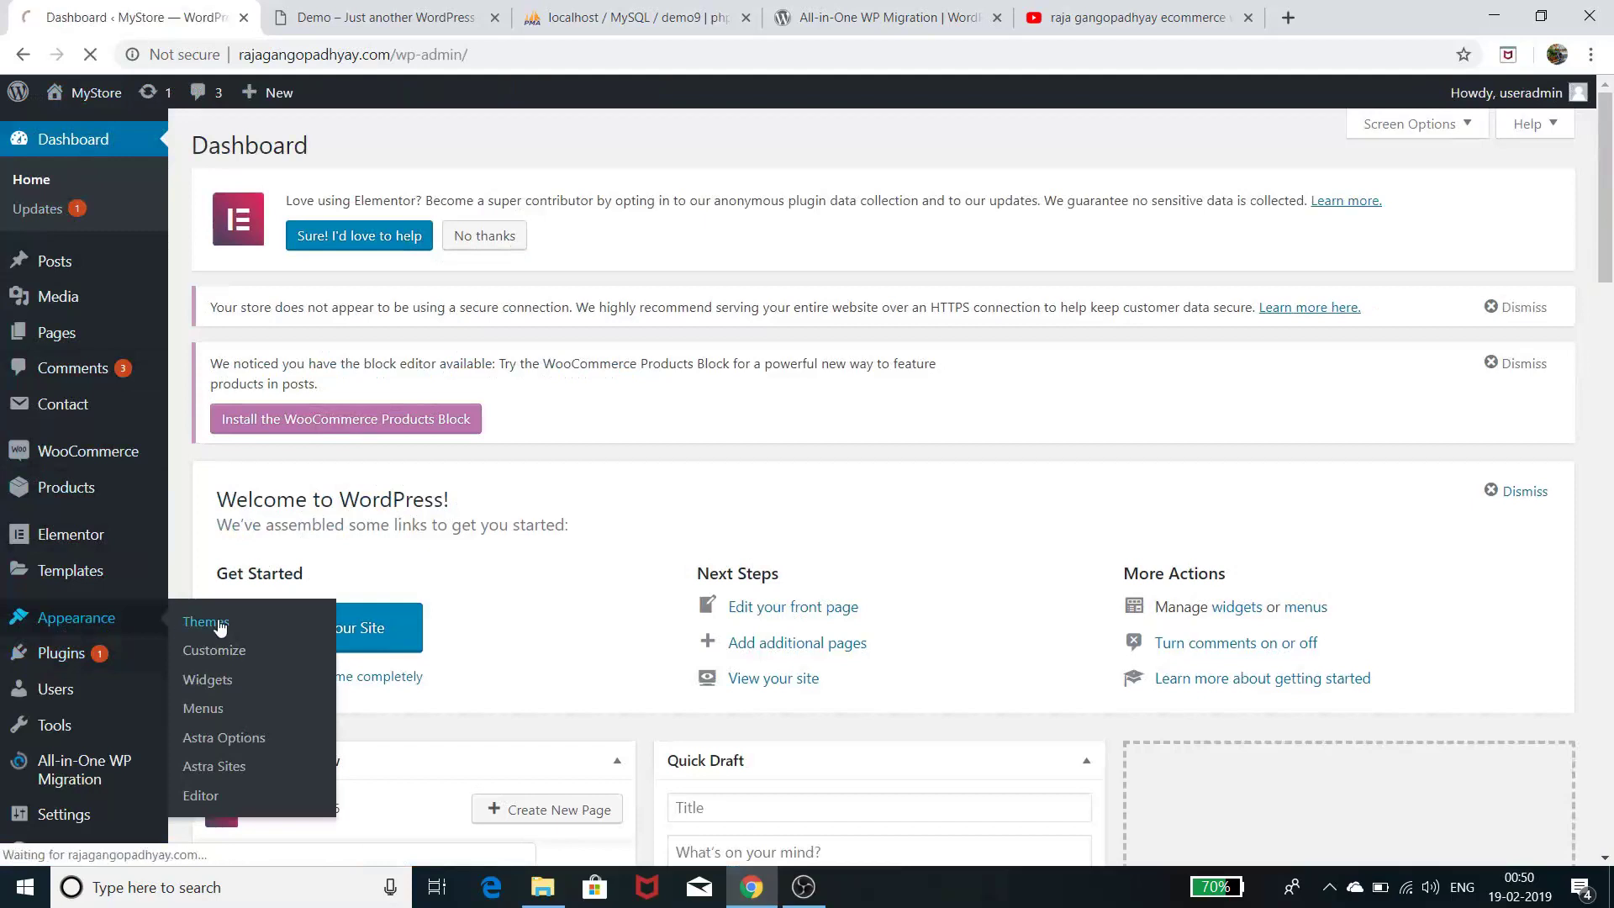
{"action": "left_click", "coordinate": [216, 621]}
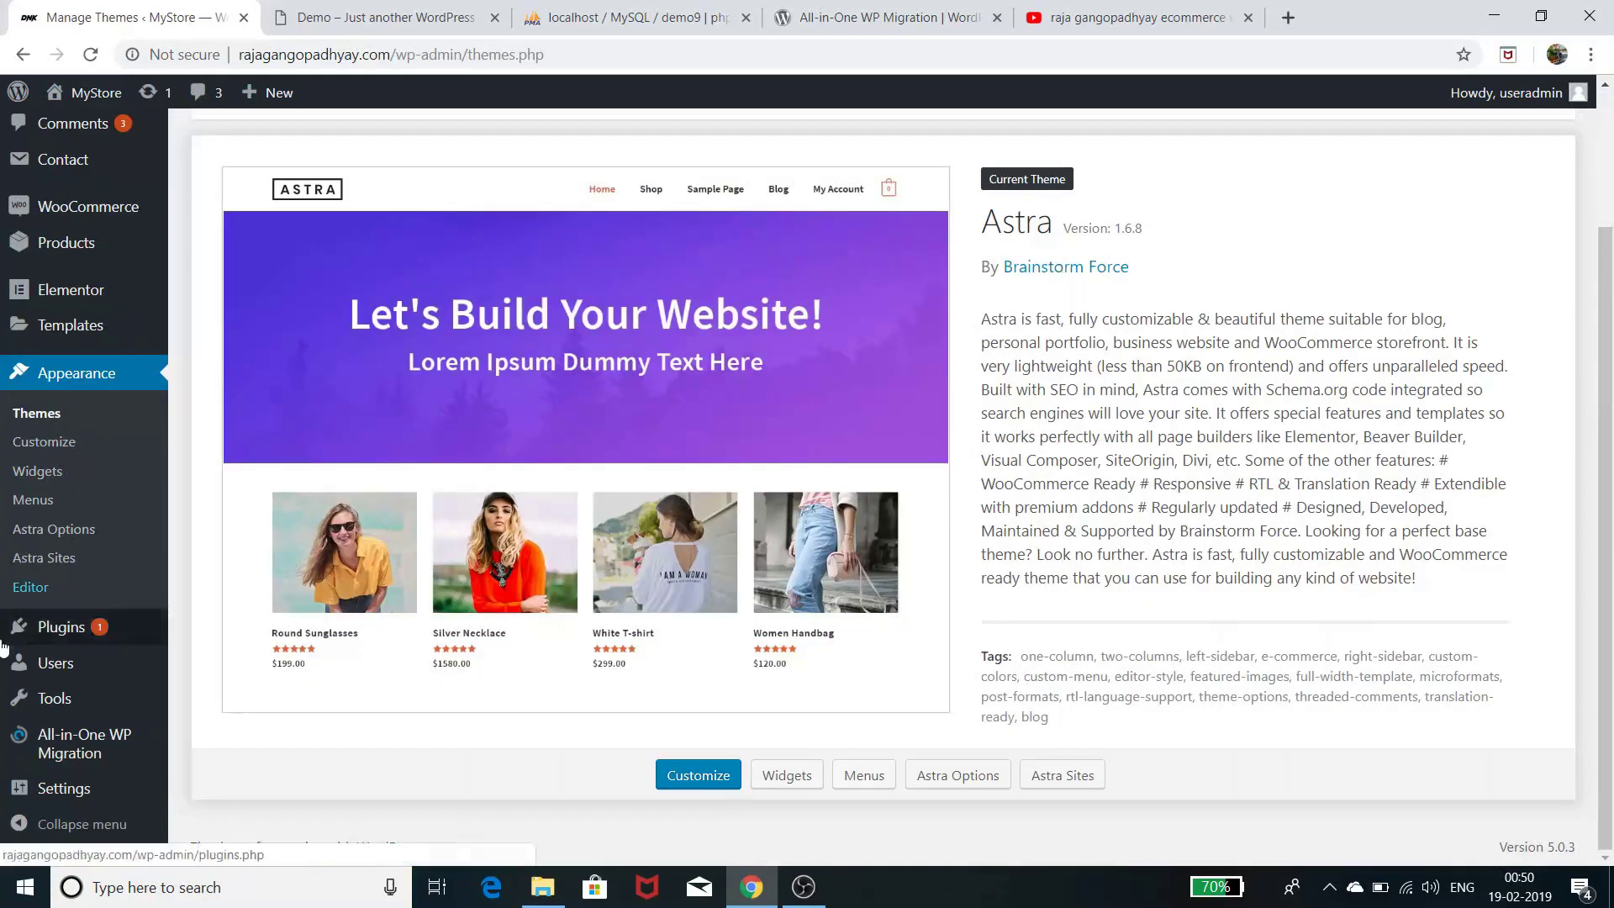
Open the MyStore site's installed plugins page and look through the full plugin list
{"action": "left_click", "coordinate": [73, 630]}
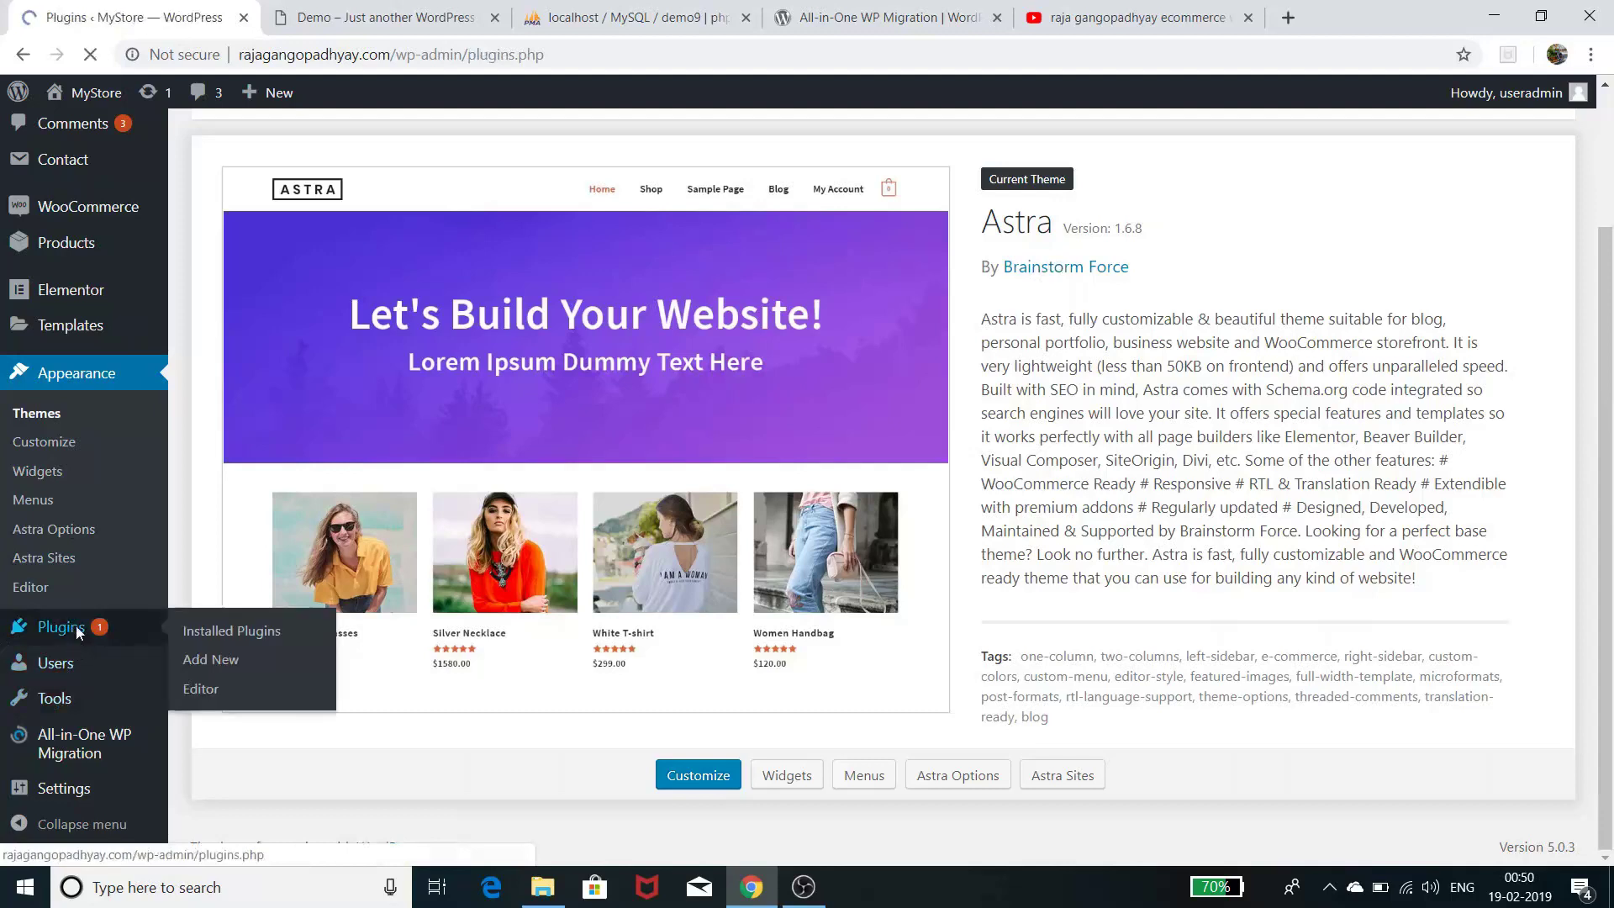
{"action": "scroll", "coordinate": [528, 648], "scroll_direction": "down", "scroll_amount": 6}
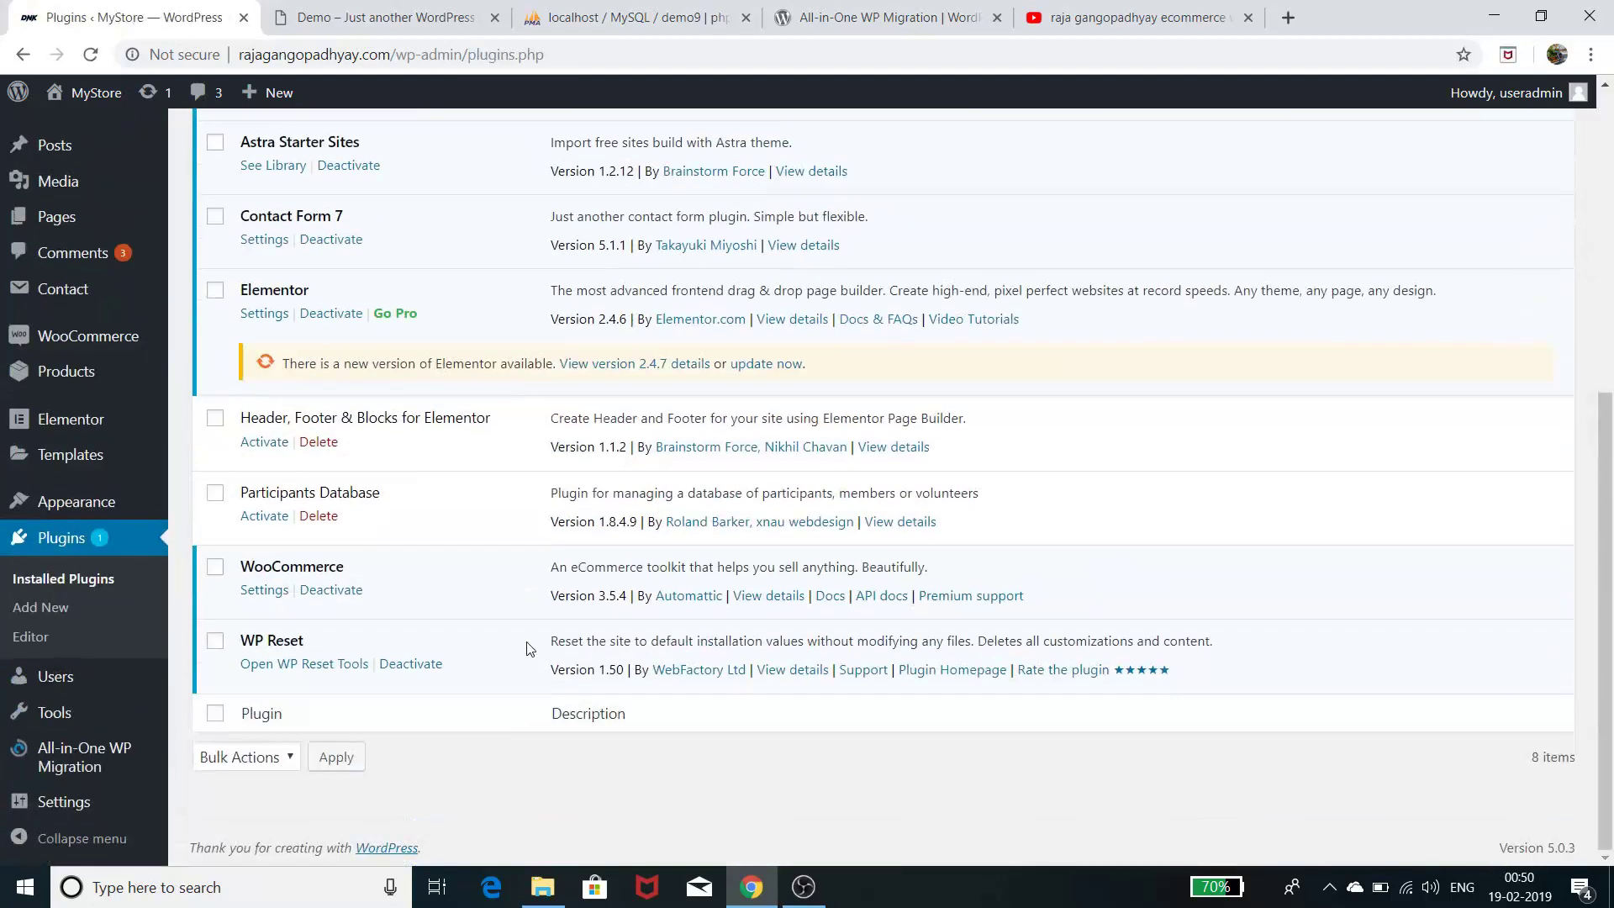
{"action": "scroll", "coordinate": [439, 650], "scroll_direction": "up", "scroll_amount": 5}
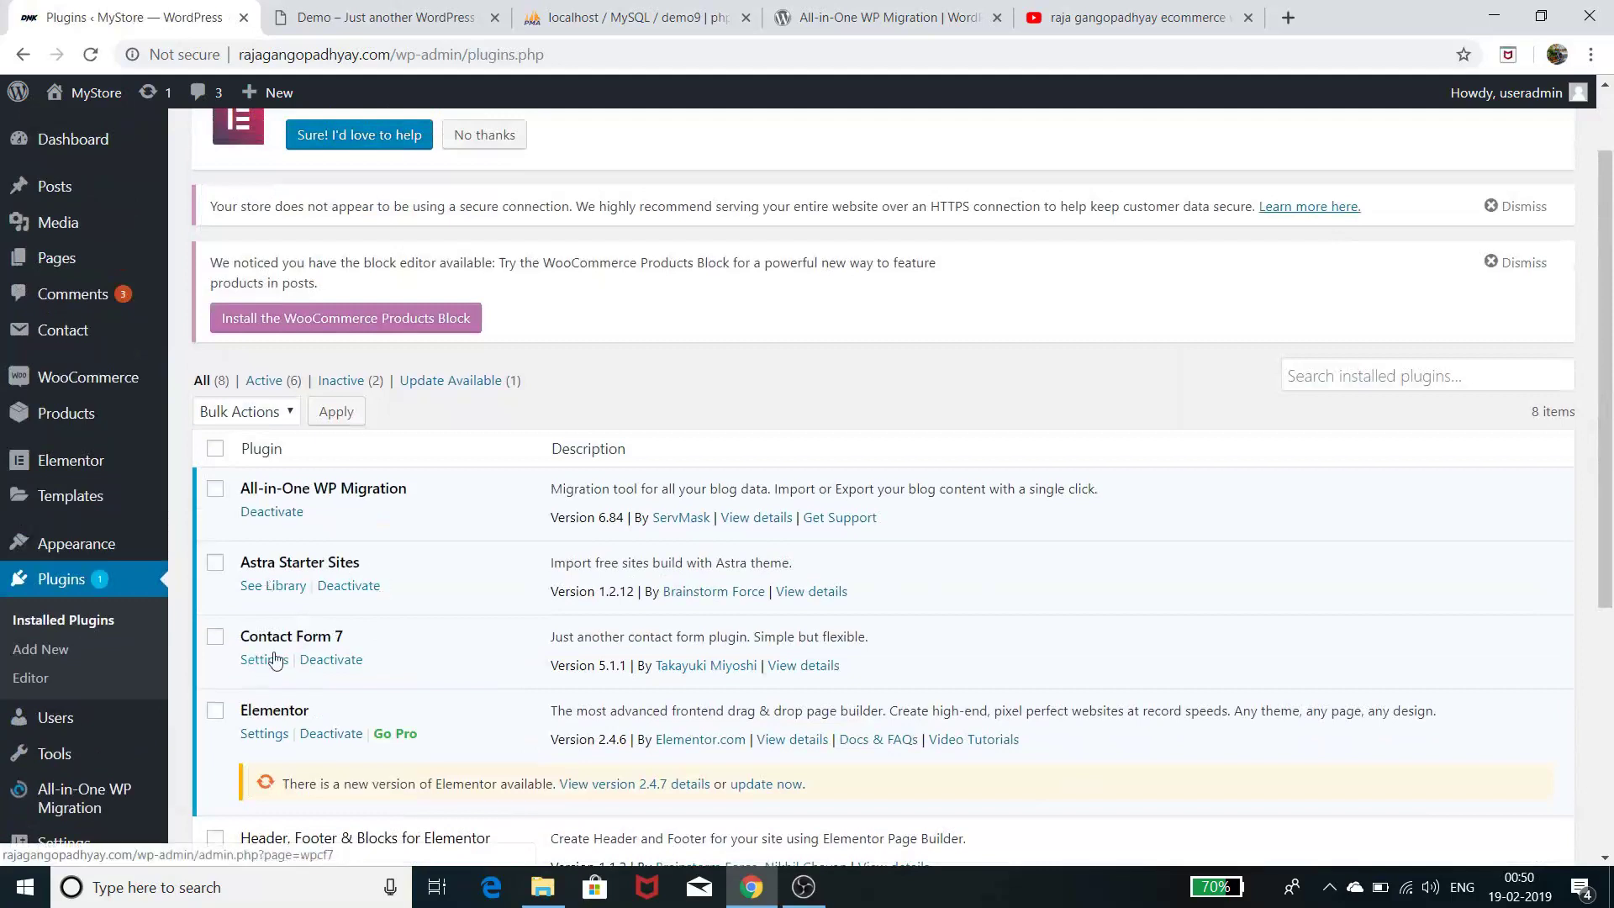
{"action": "scroll", "coordinate": [516, 716], "scroll_direction": "down", "scroll_amount": 2}
{"action": "scroll", "coordinate": [516, 716], "scroll_direction": "down", "scroll_amount": 3}
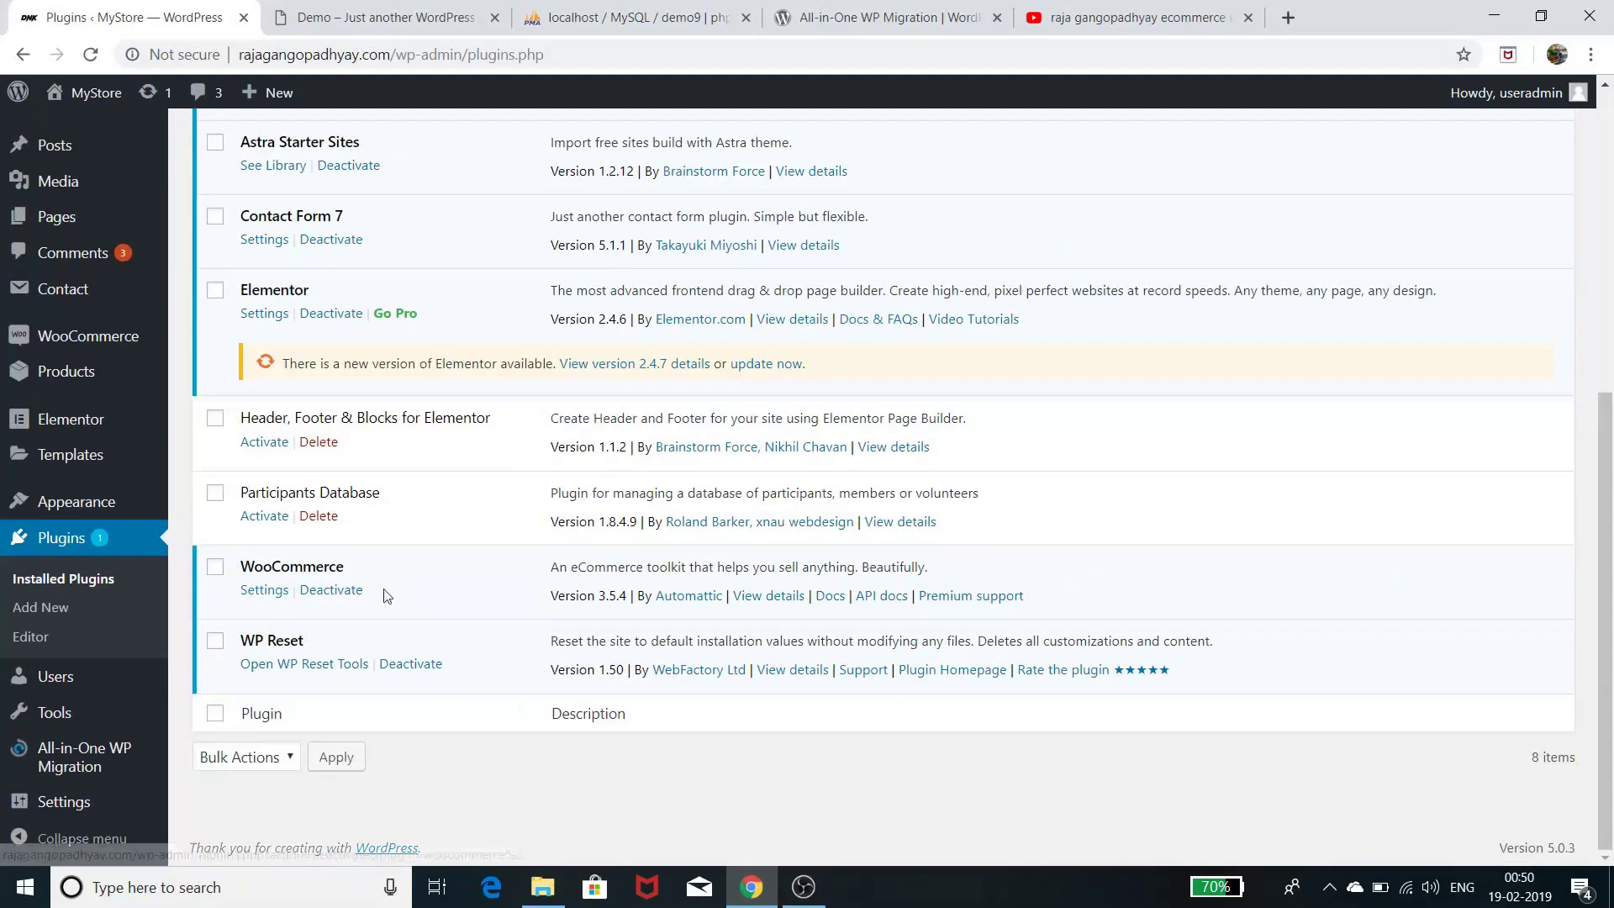
{"action": "scroll", "coordinate": [474, 665], "scroll_direction": "up", "scroll_amount": 6}
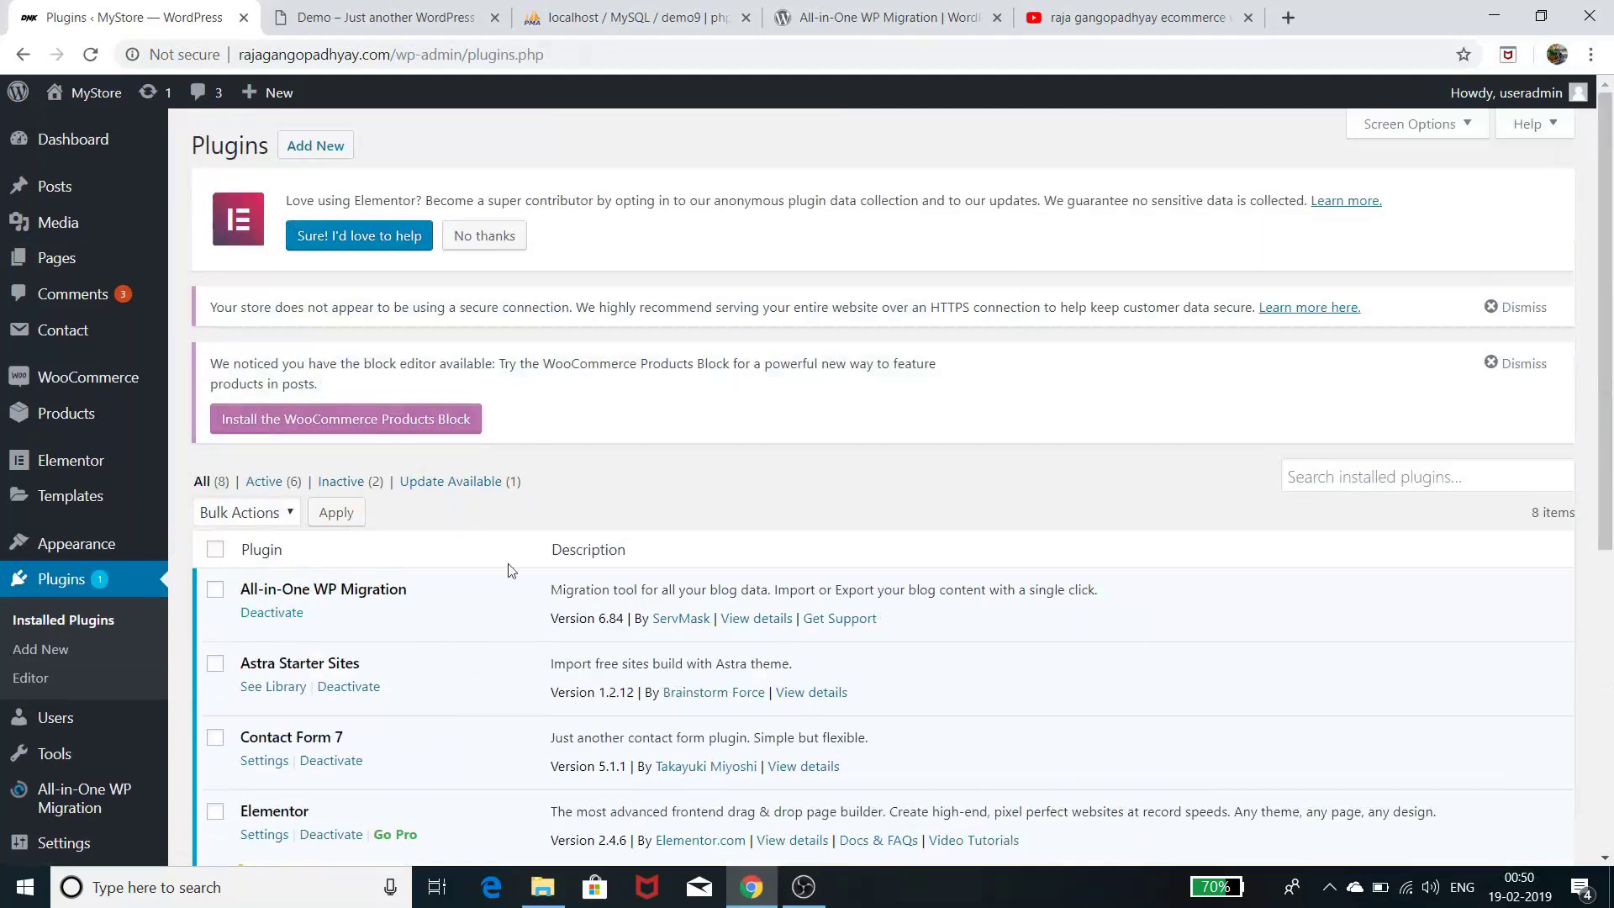
Open the Demo site's admin dashboard and view its installed themes and plugins for comparison
{"action": "left_click", "coordinate": [436, 18]}
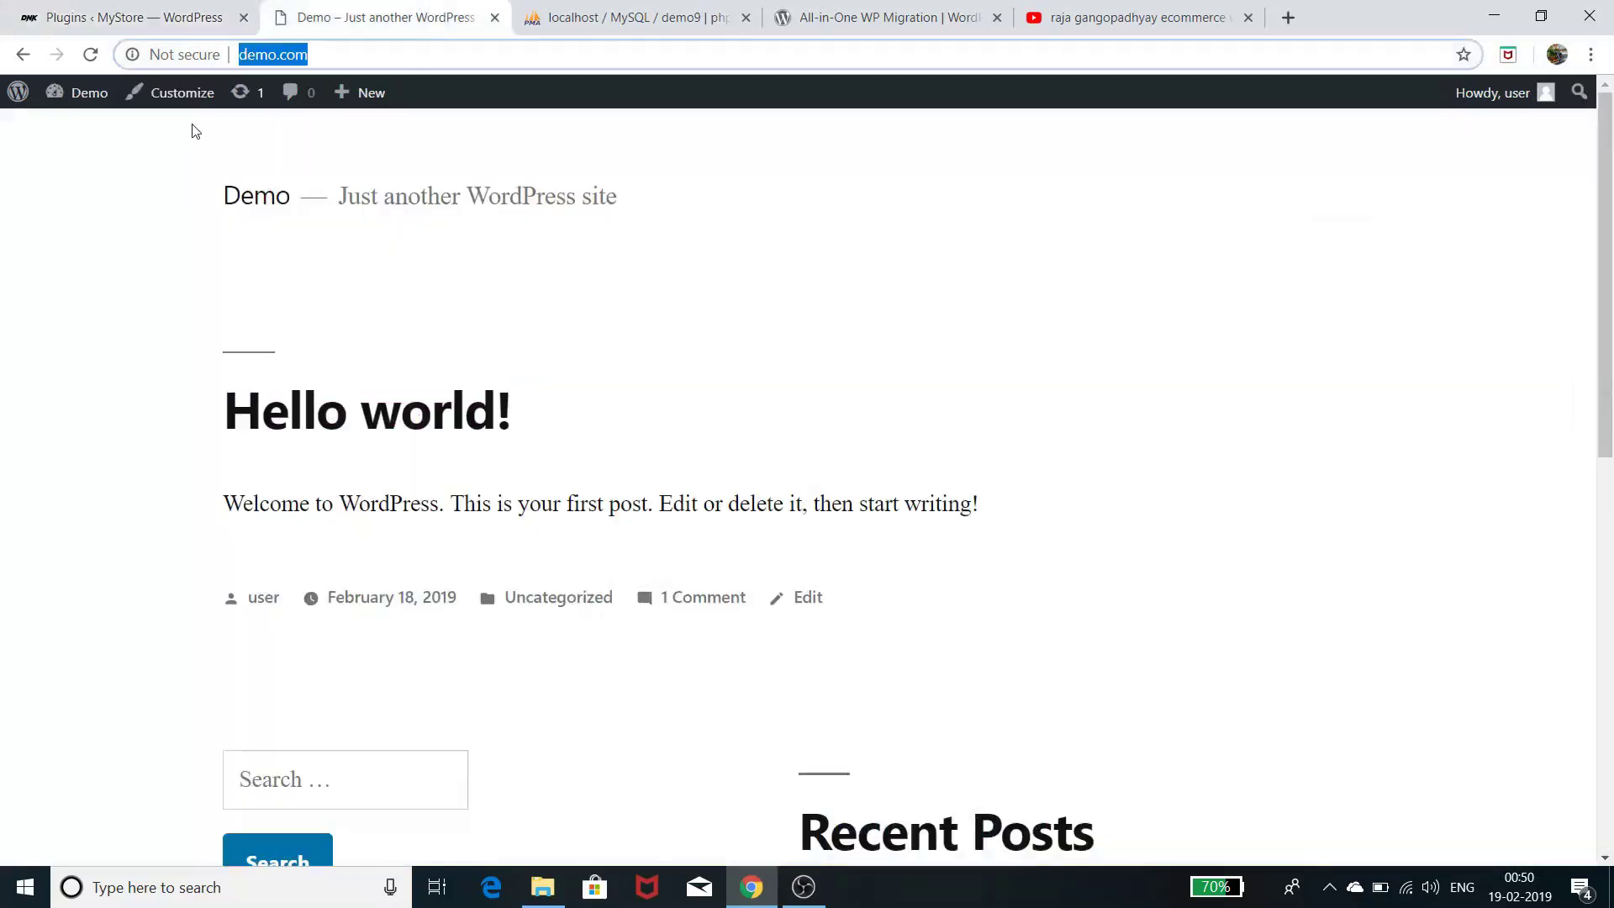
{"action": "mouse_move", "coordinate": [76, 99]}
{"action": "left_click", "coordinate": [81, 132]}
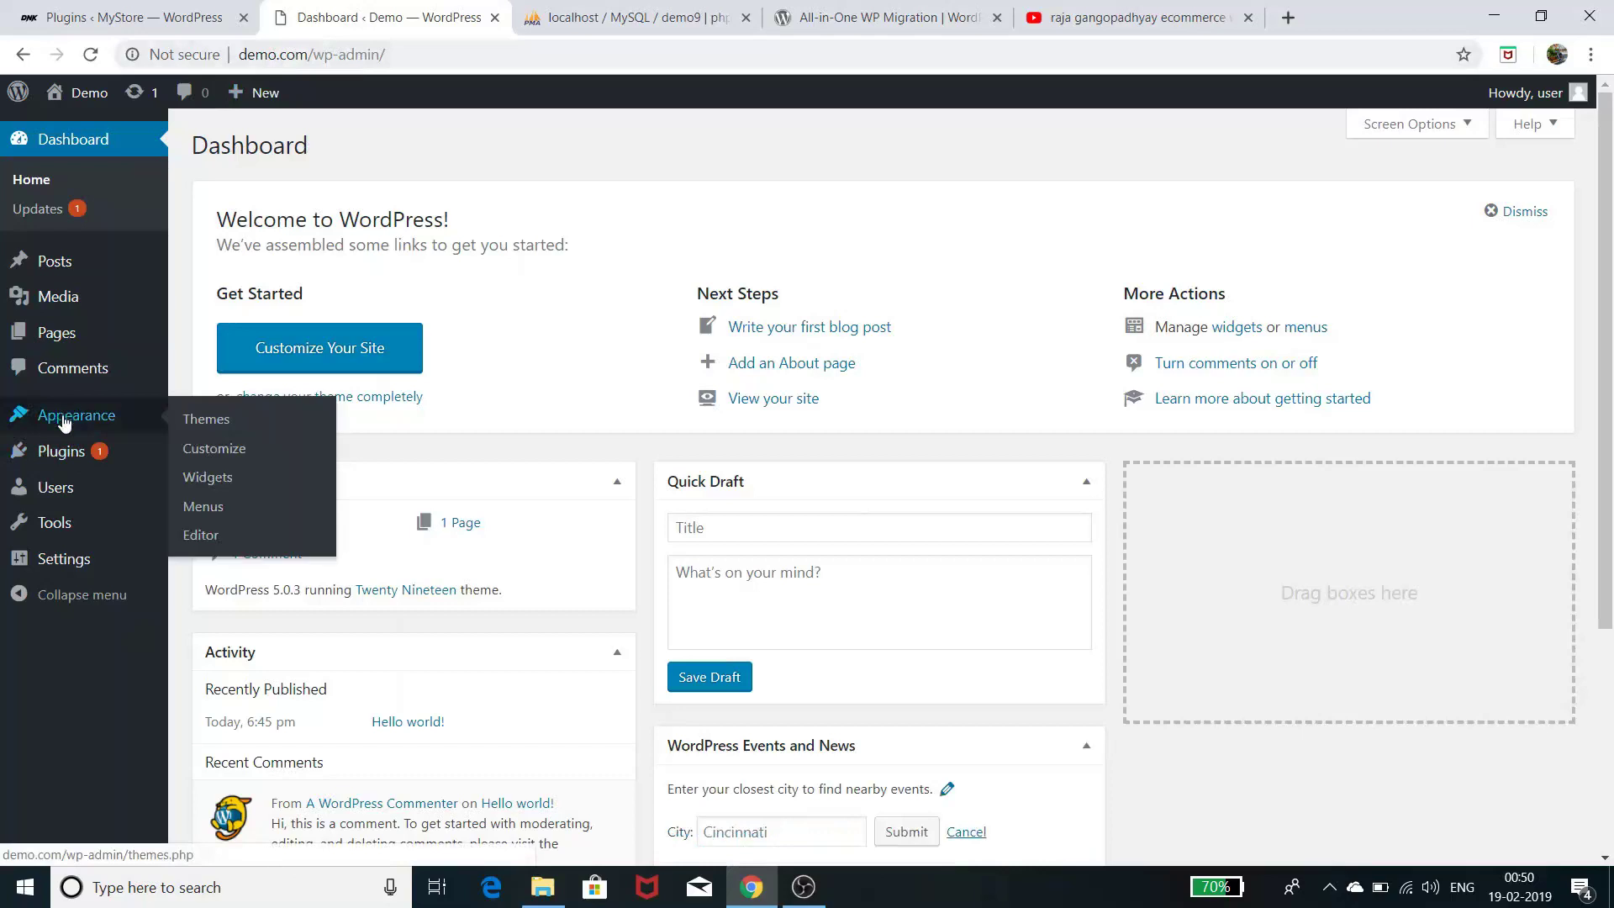
{"action": "left_click", "coordinate": [210, 418]}
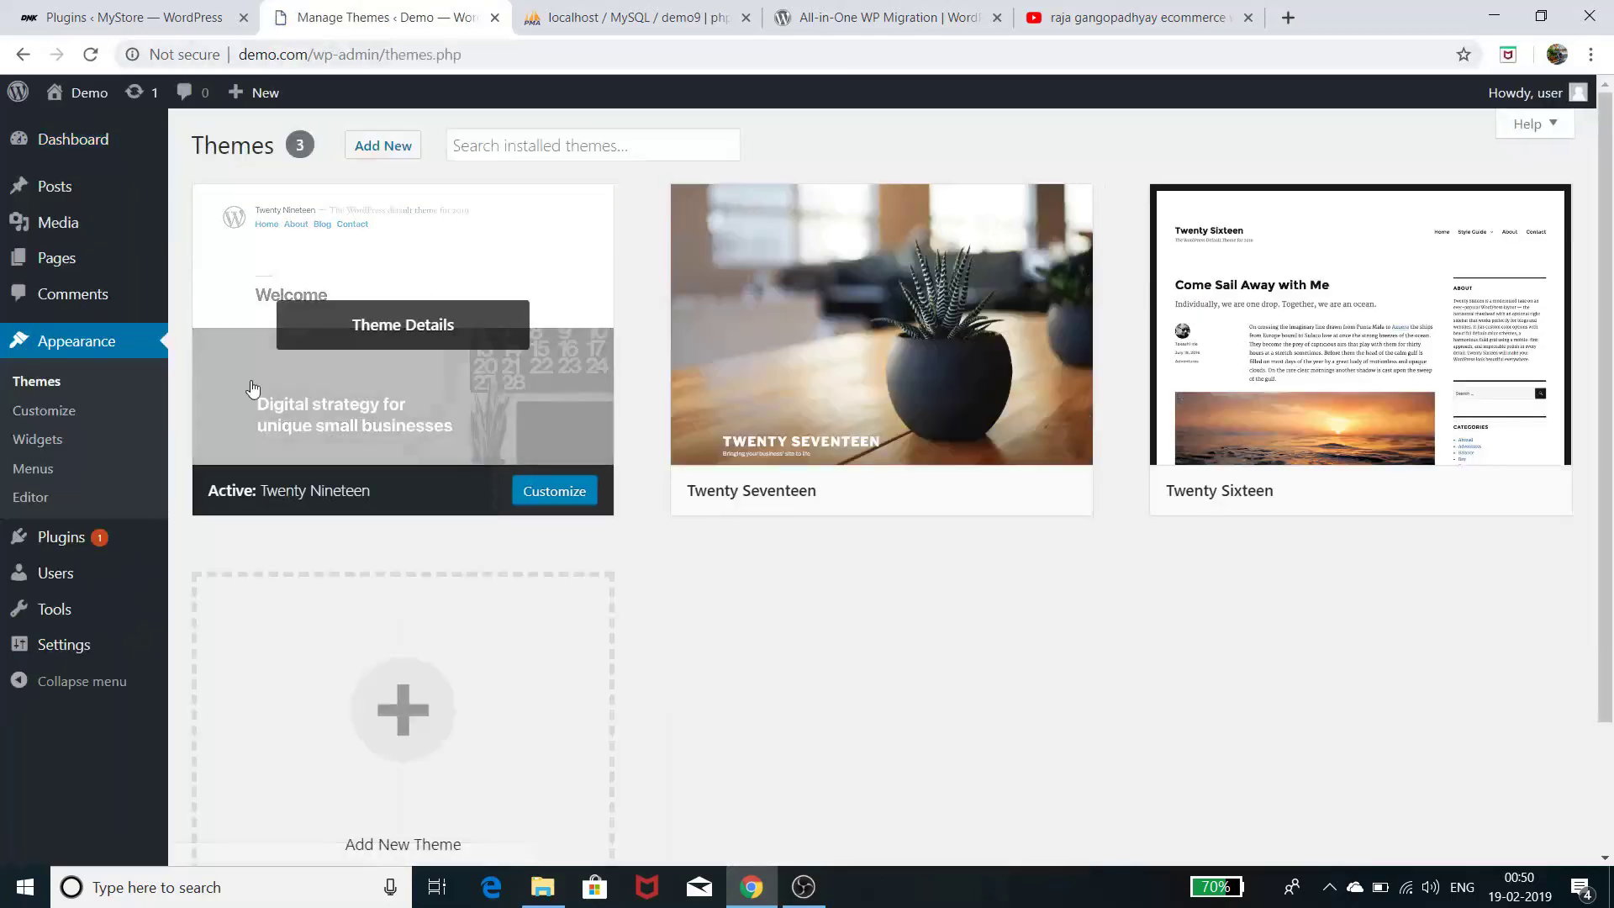
{"action": "mouse_move", "coordinate": [67, 543]}
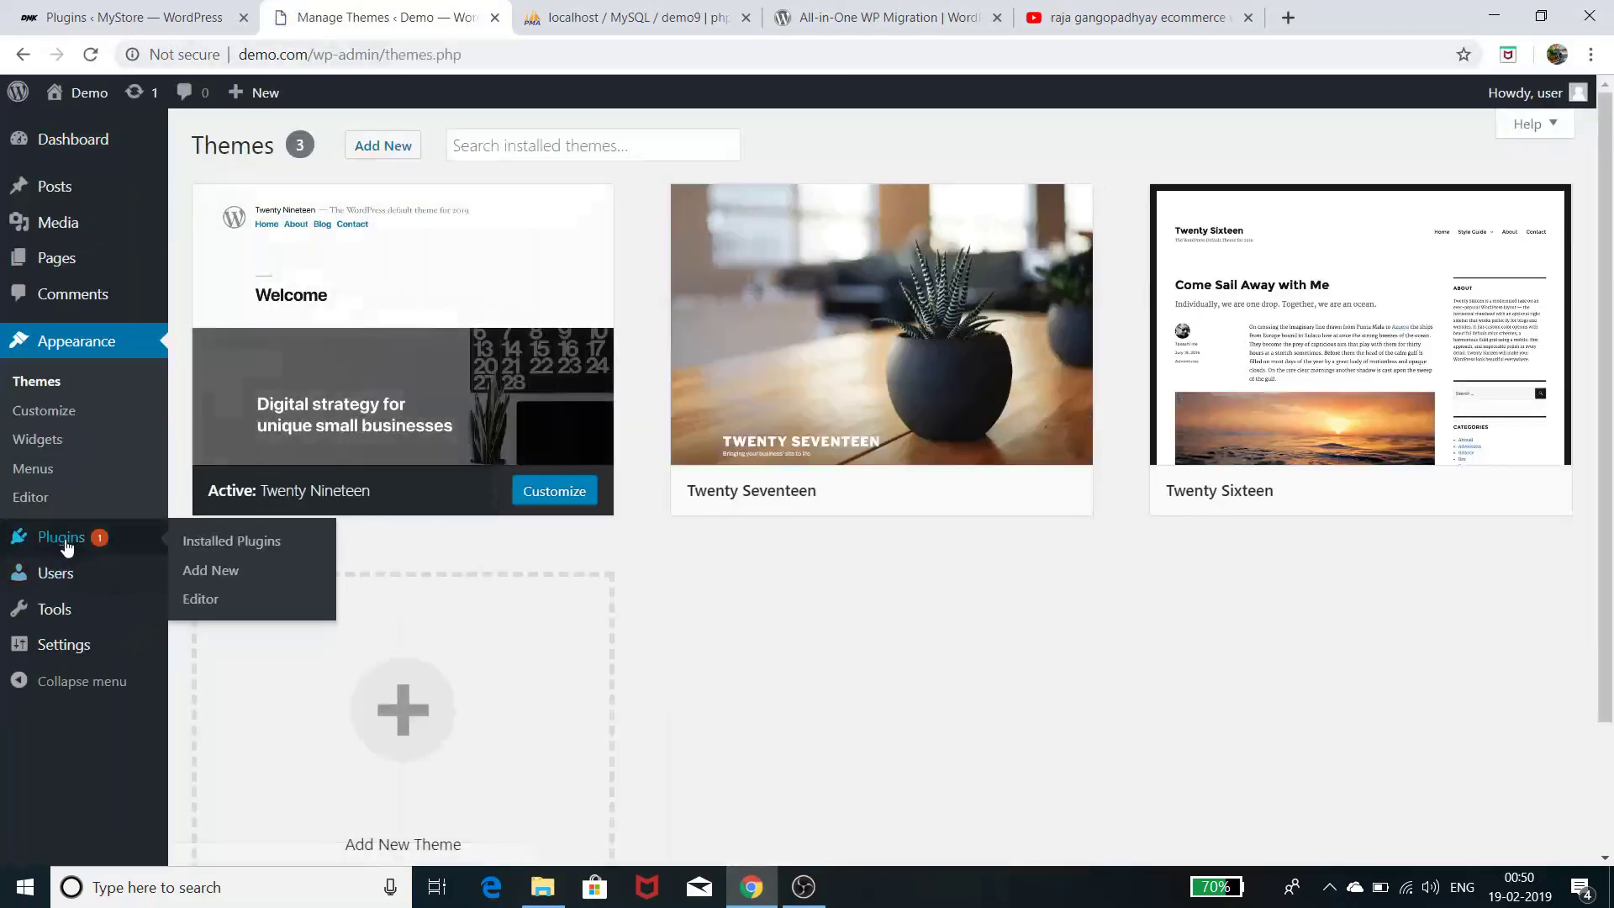
{"action": "left_click", "coordinate": [210, 542]}
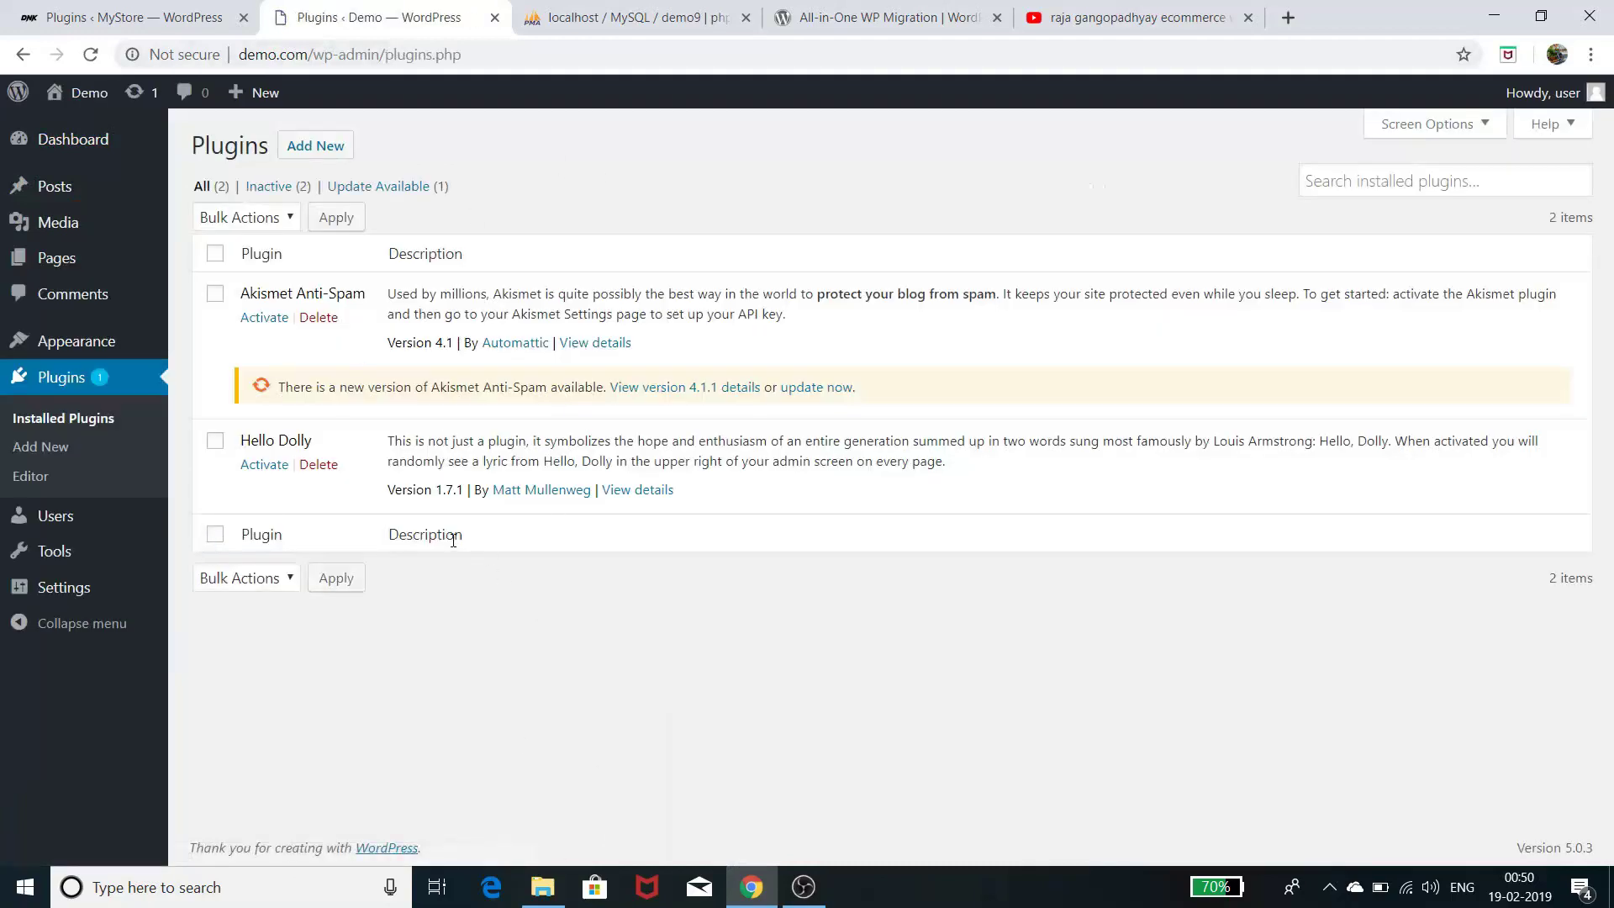
Switch to phpMyAdmin, sign in as root on the MySQL server and open the ecomm database
{"action": "left_click", "coordinate": [608, 8]}
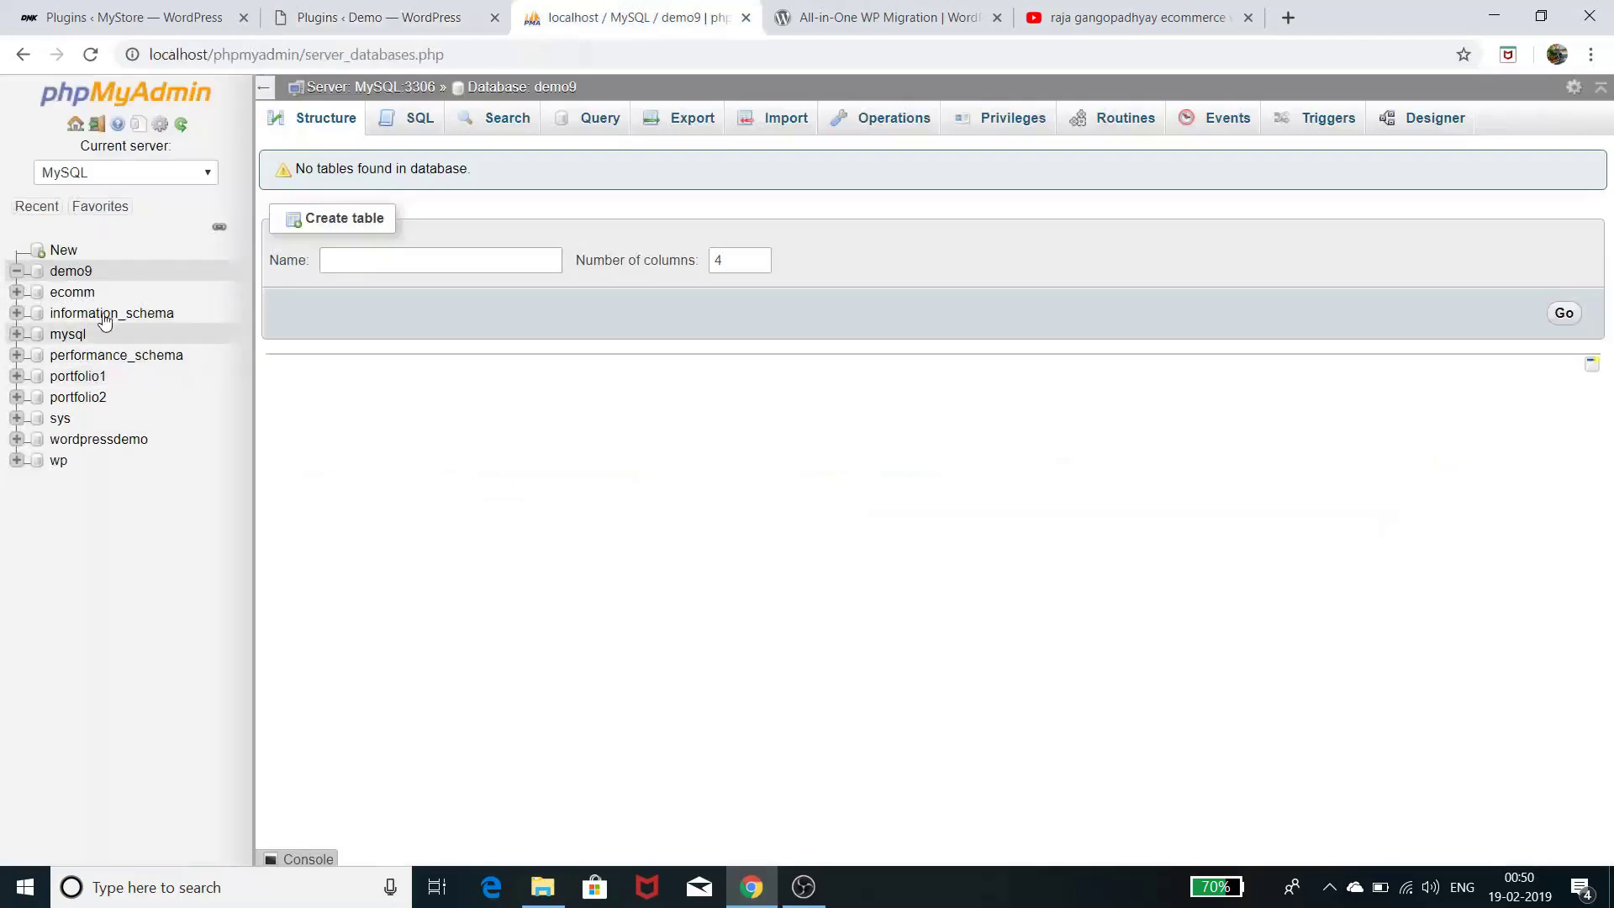
{"action": "left_click", "coordinate": [60, 296]}
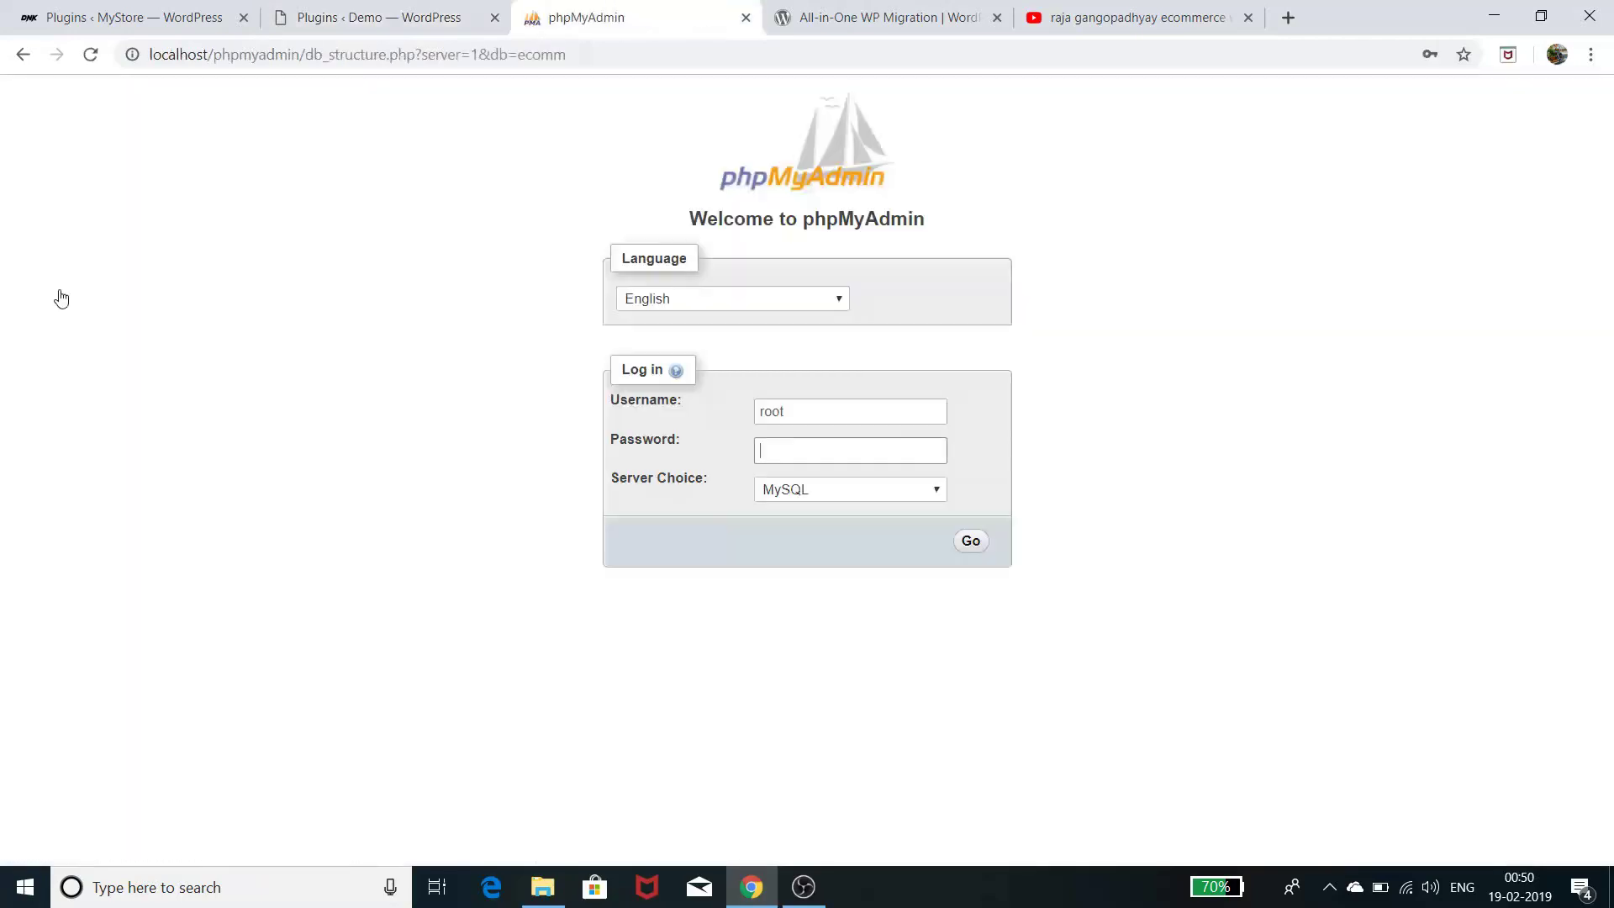
{"action": "left_click", "coordinate": [971, 542]}
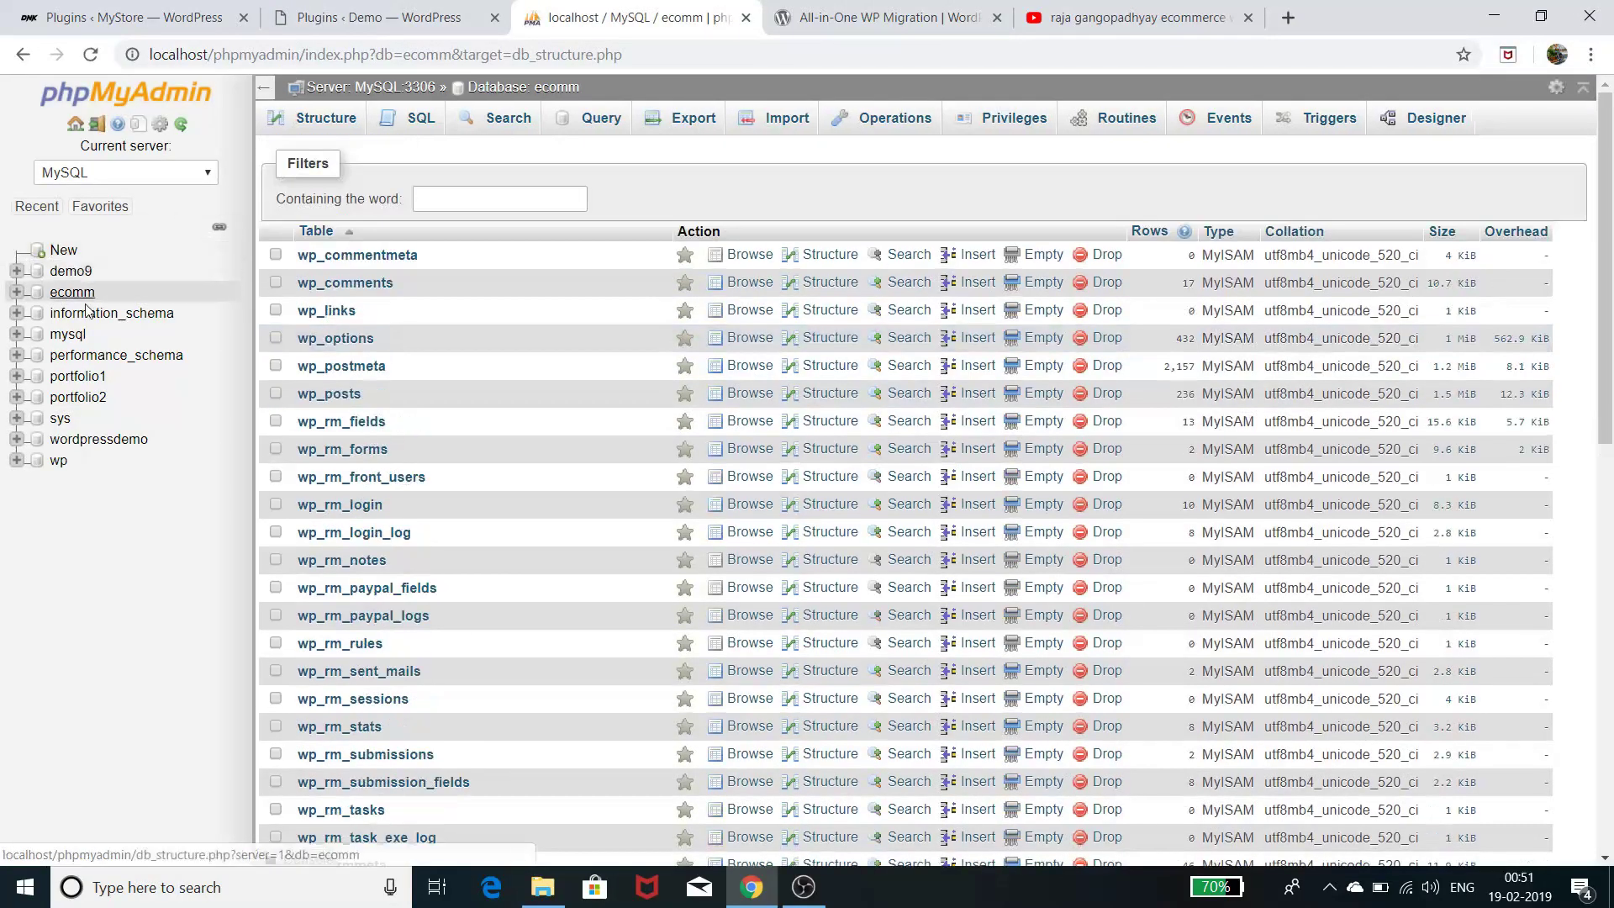
{"action": "left_click", "coordinate": [76, 294]}
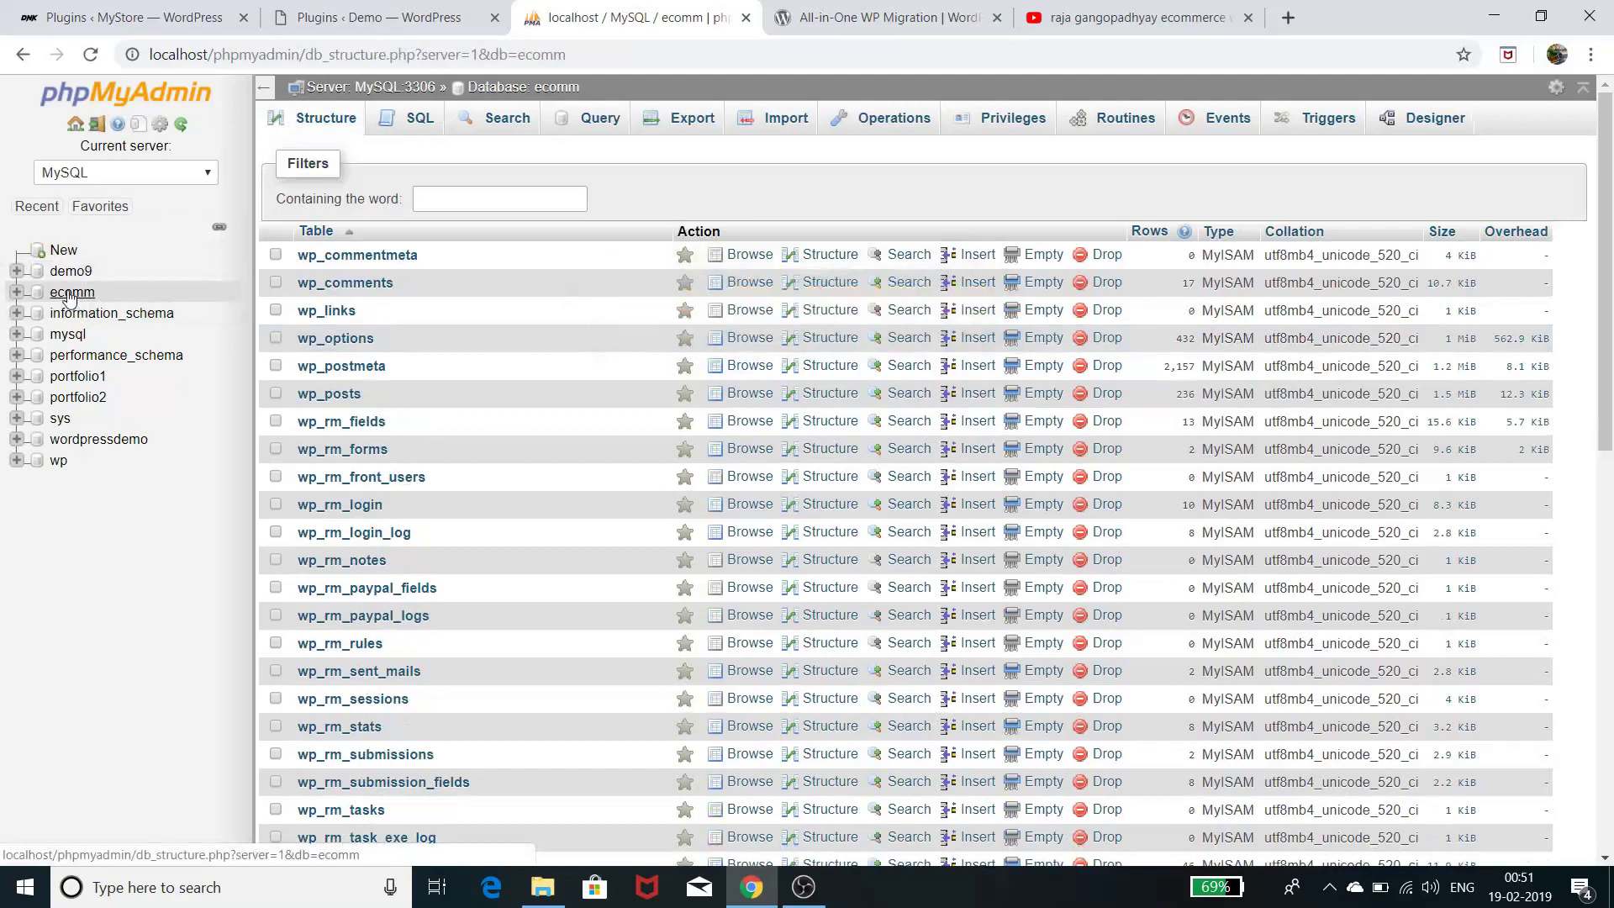
Look through the complete table list of the ecomm database, including its WooCommerce tables and table total
{"action": "scroll", "coordinate": [373, 458], "scroll_direction": "down", "scroll_amount": 10}
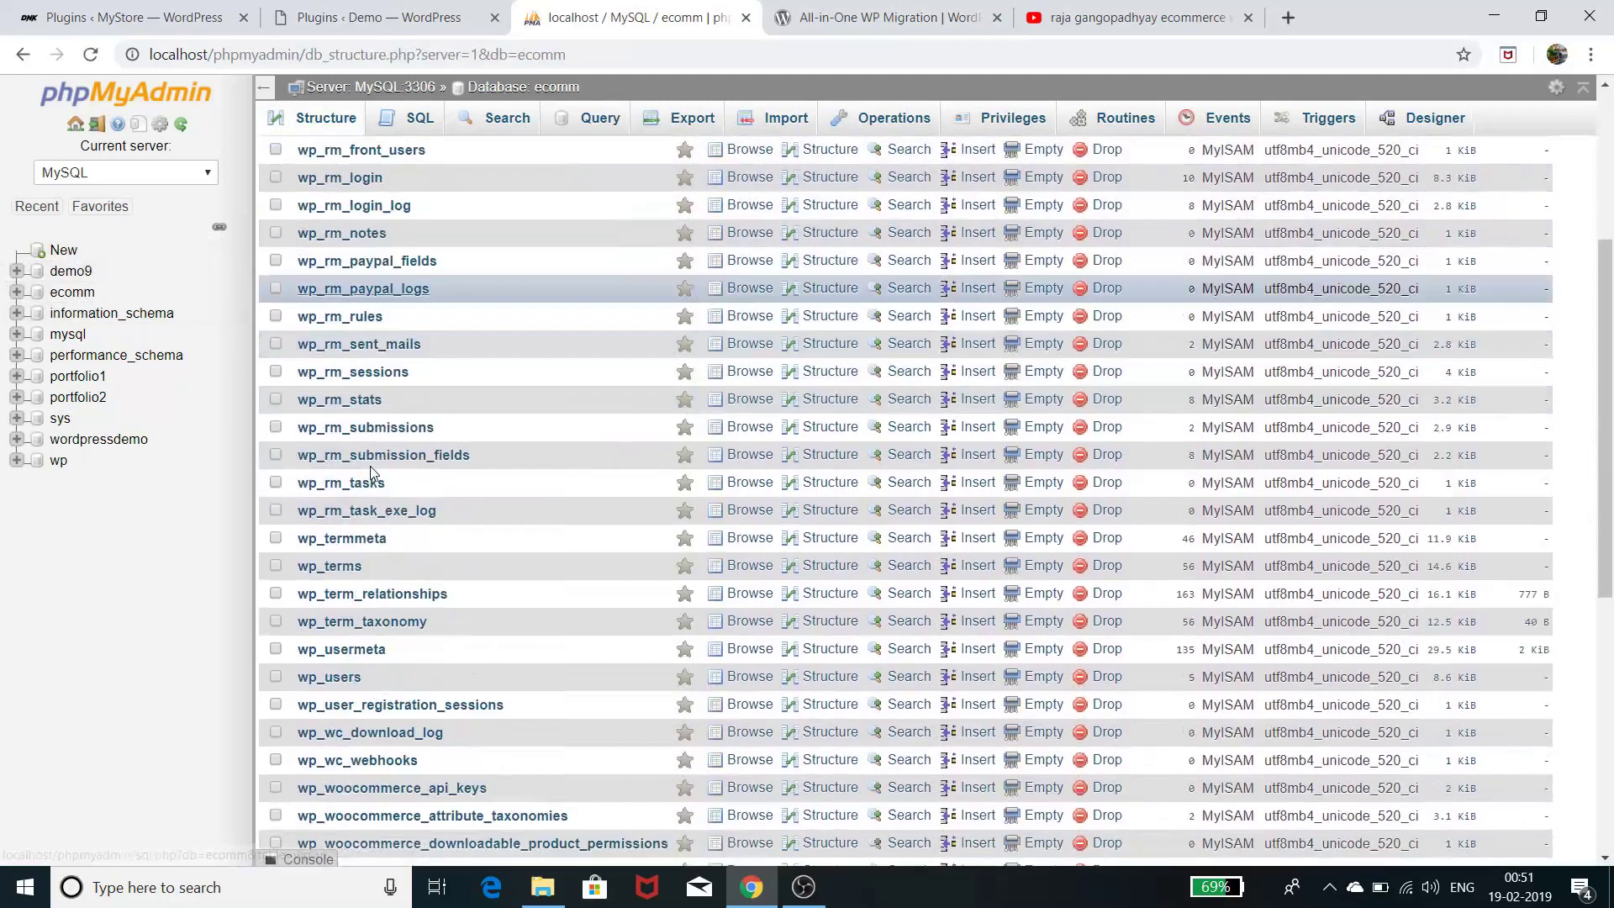
{"action": "scroll", "coordinate": [373, 491], "scroll_direction": "up", "scroll_amount": 10}
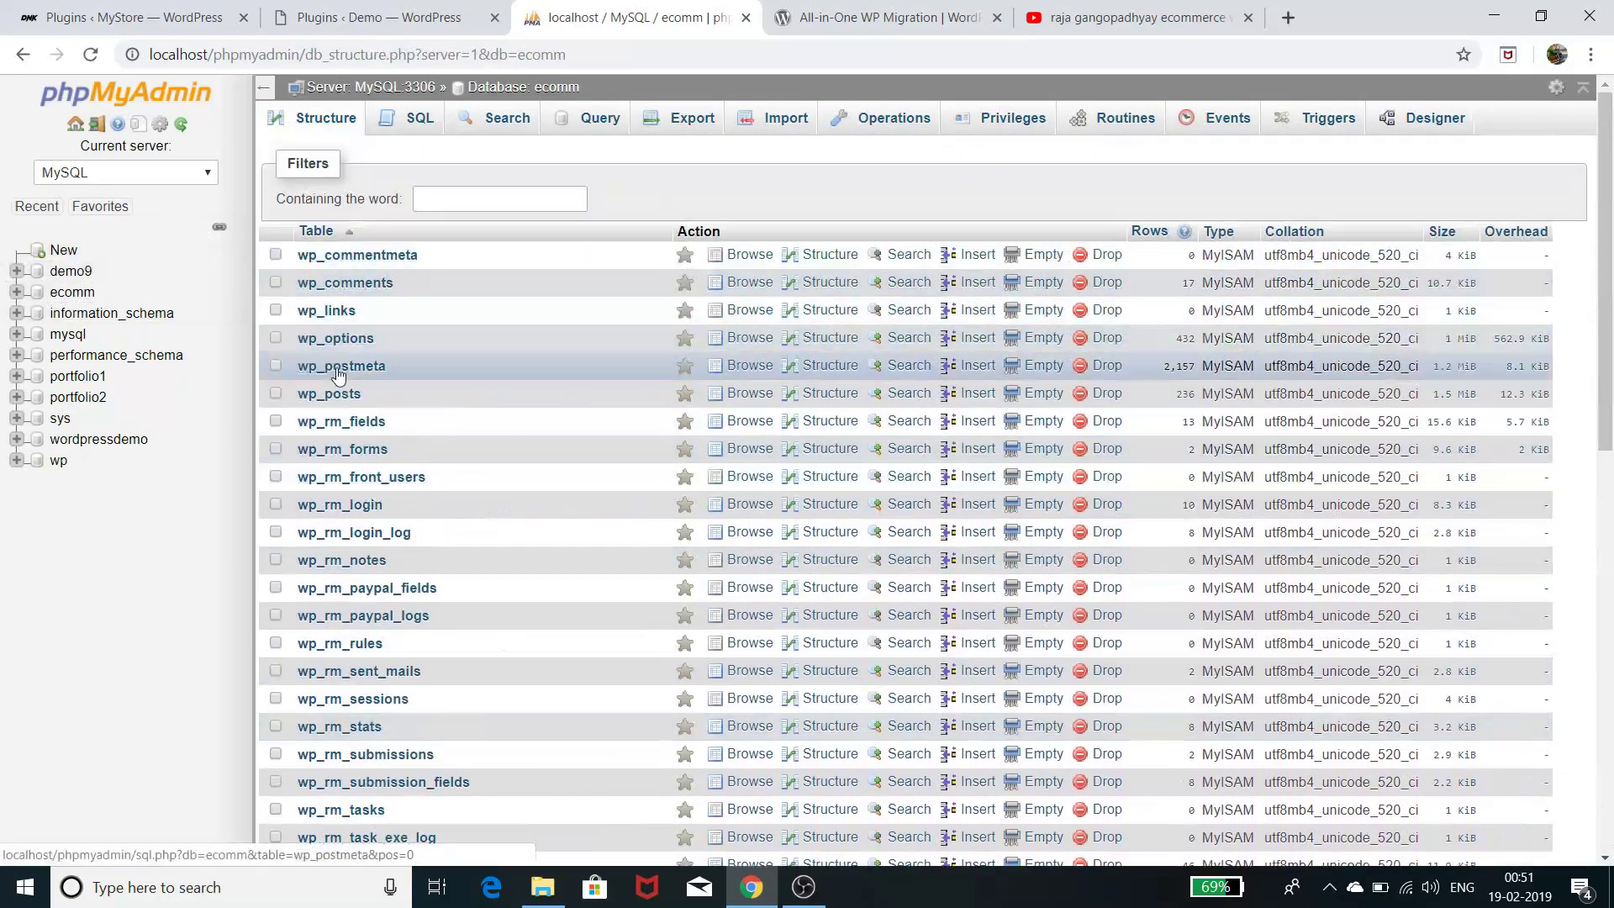
{"action": "scroll", "coordinate": [352, 609], "scroll_direction": "down", "scroll_amount": 3}
{"action": "scroll", "coordinate": [351, 605], "scroll_direction": "down", "scroll_amount": 5}
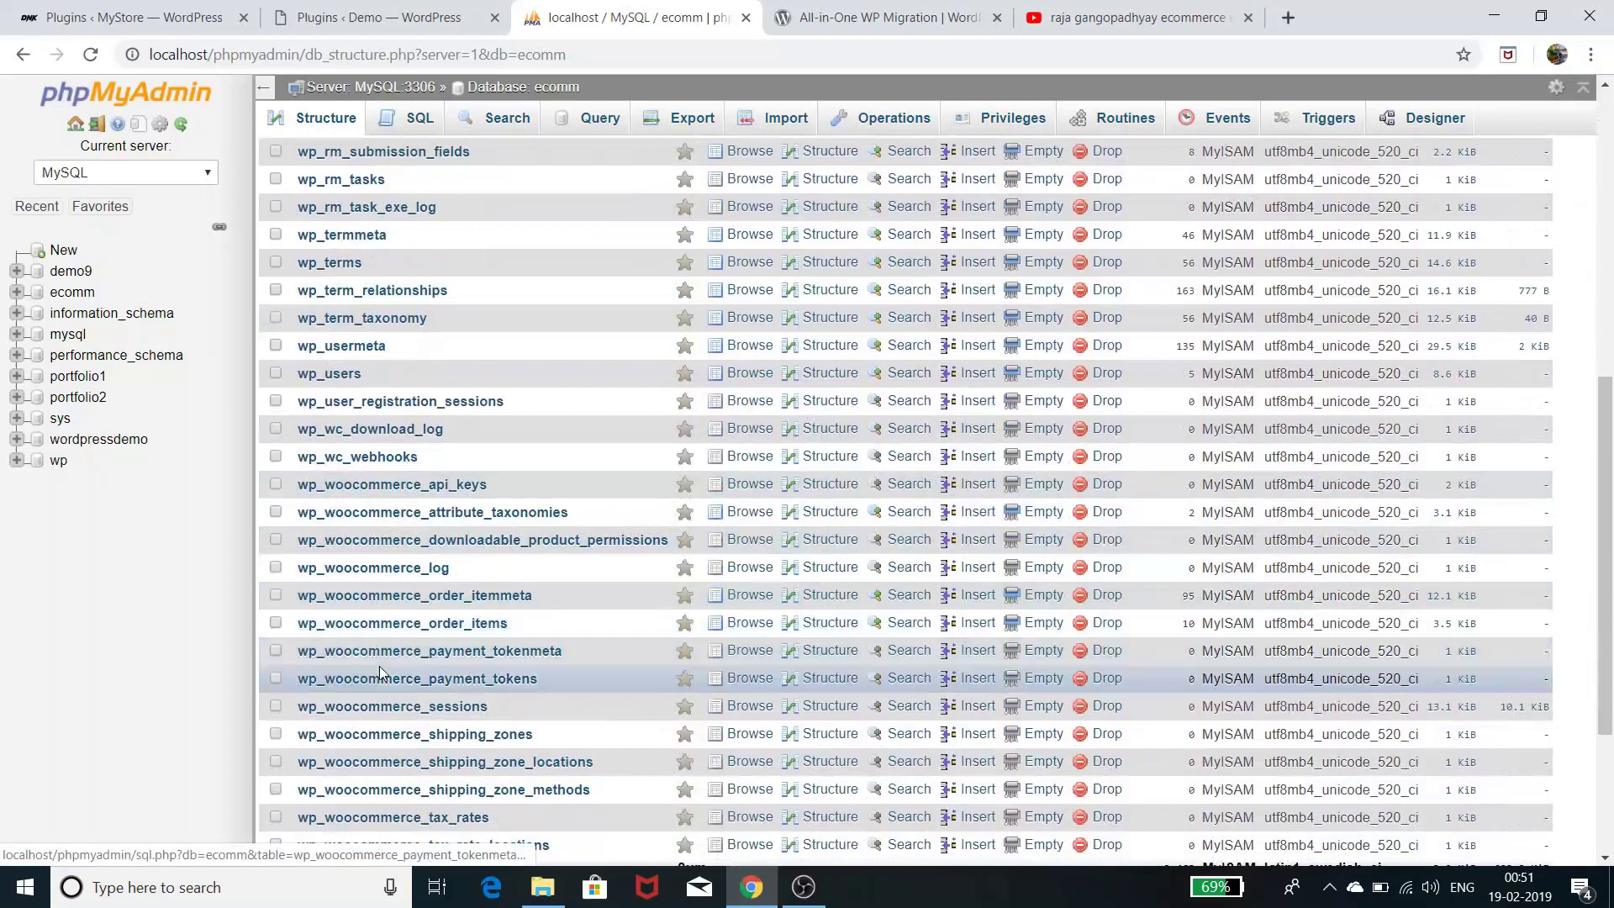
{"action": "scroll", "coordinate": [380, 664], "scroll_direction": "down", "scroll_amount": 3}
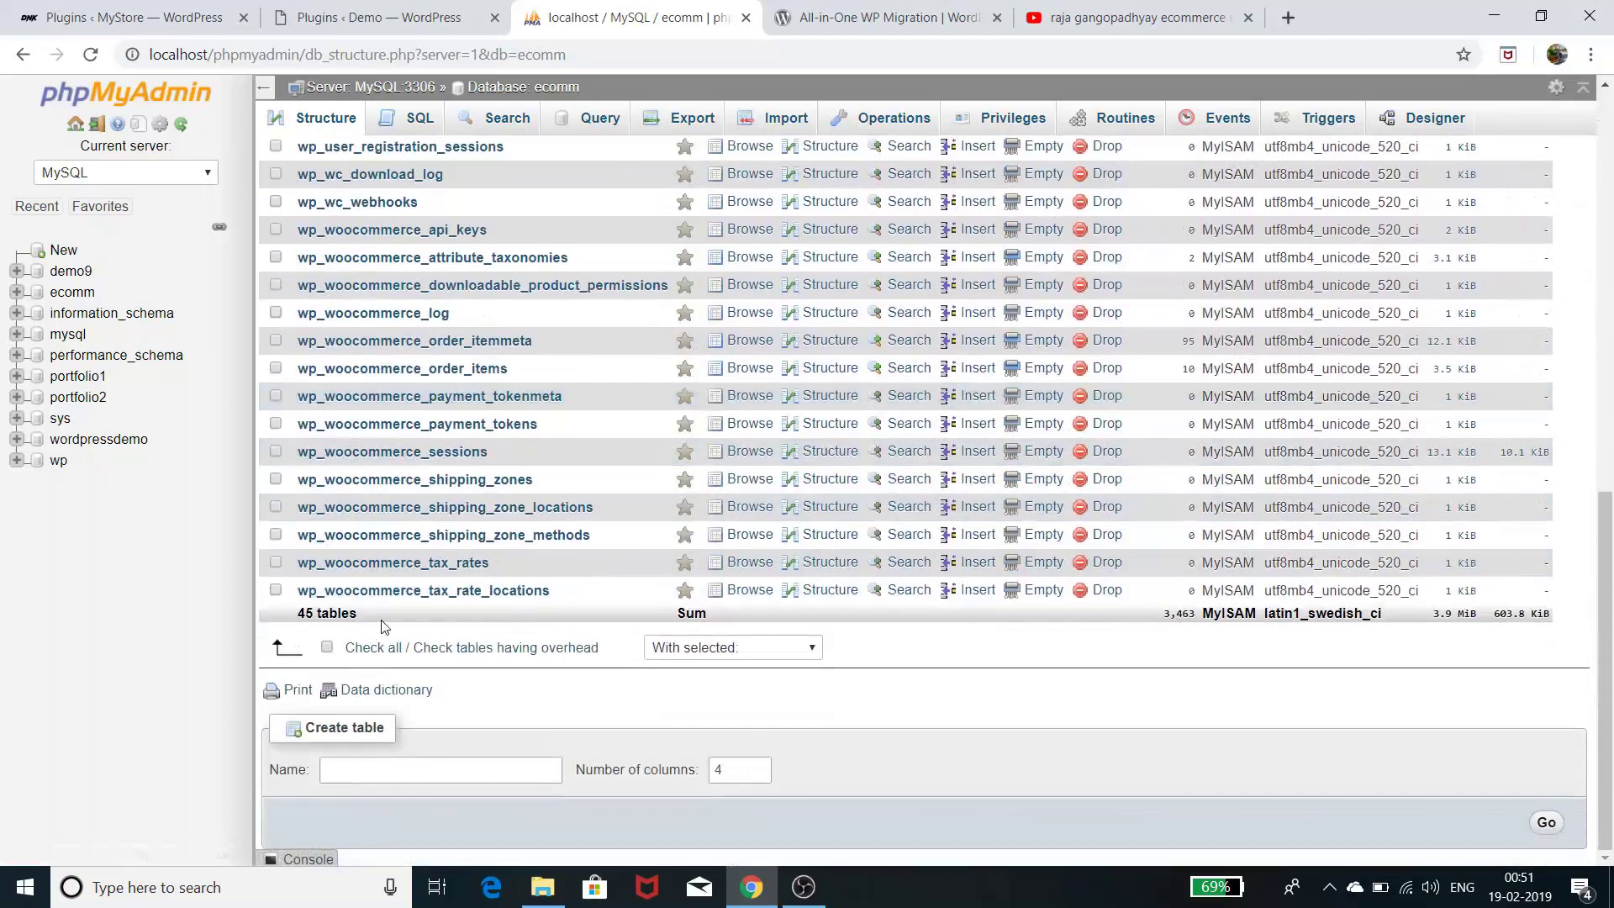
{"action": "scroll", "coordinate": [384, 624], "scroll_direction": "up", "scroll_amount": 9}
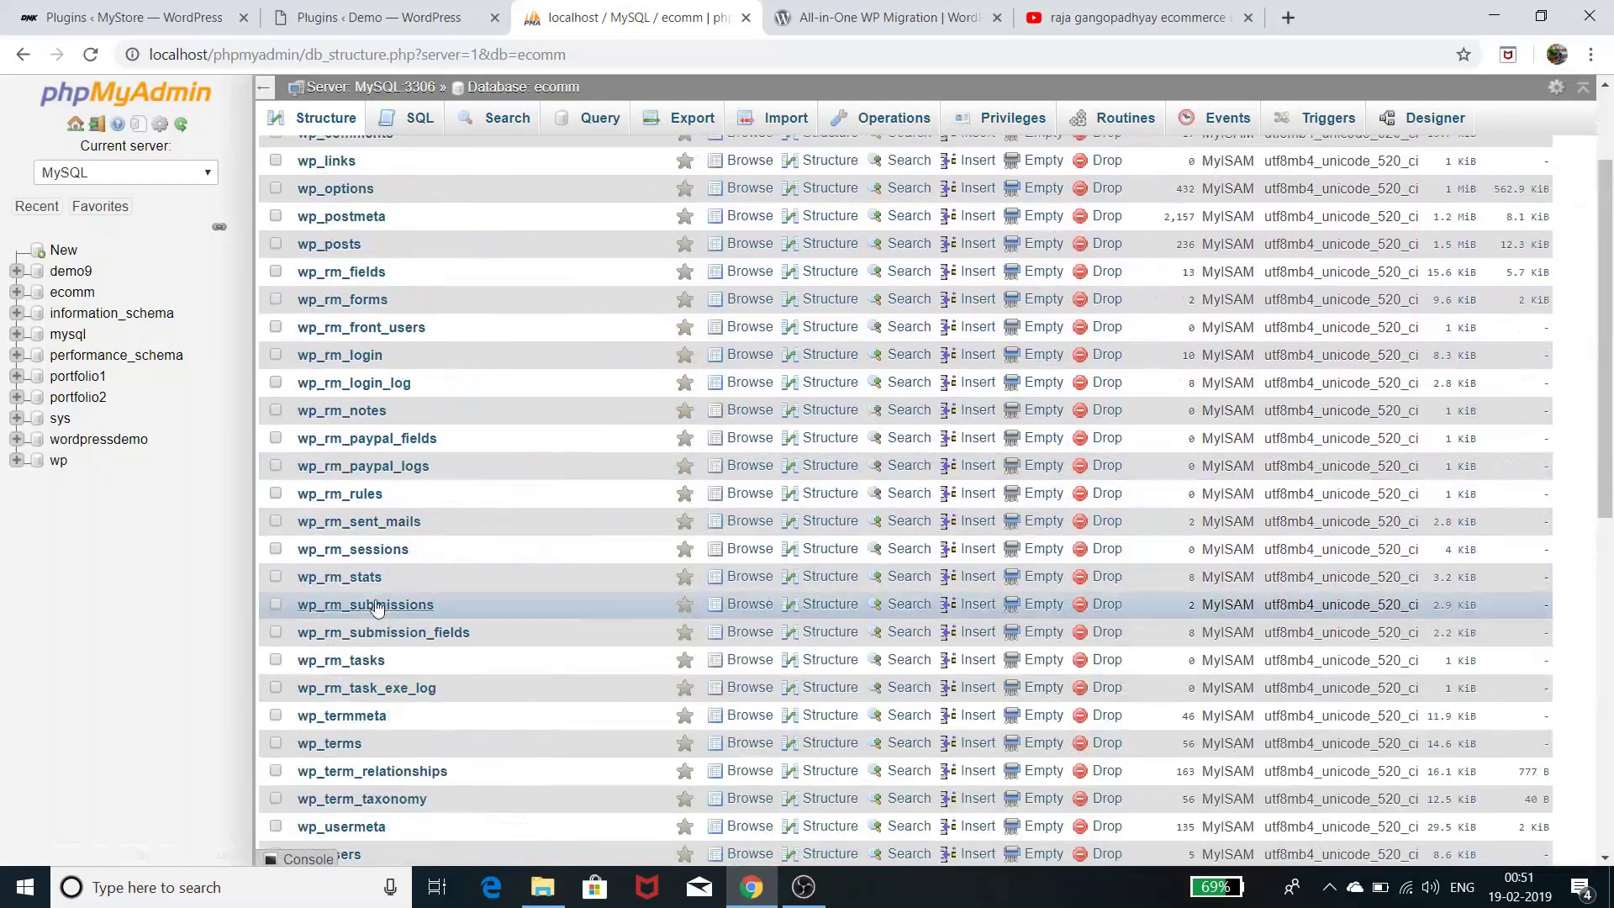
Open the demo9 database, review its tables and browse the records of its wp_users table
{"action": "left_click", "coordinate": [71, 271]}
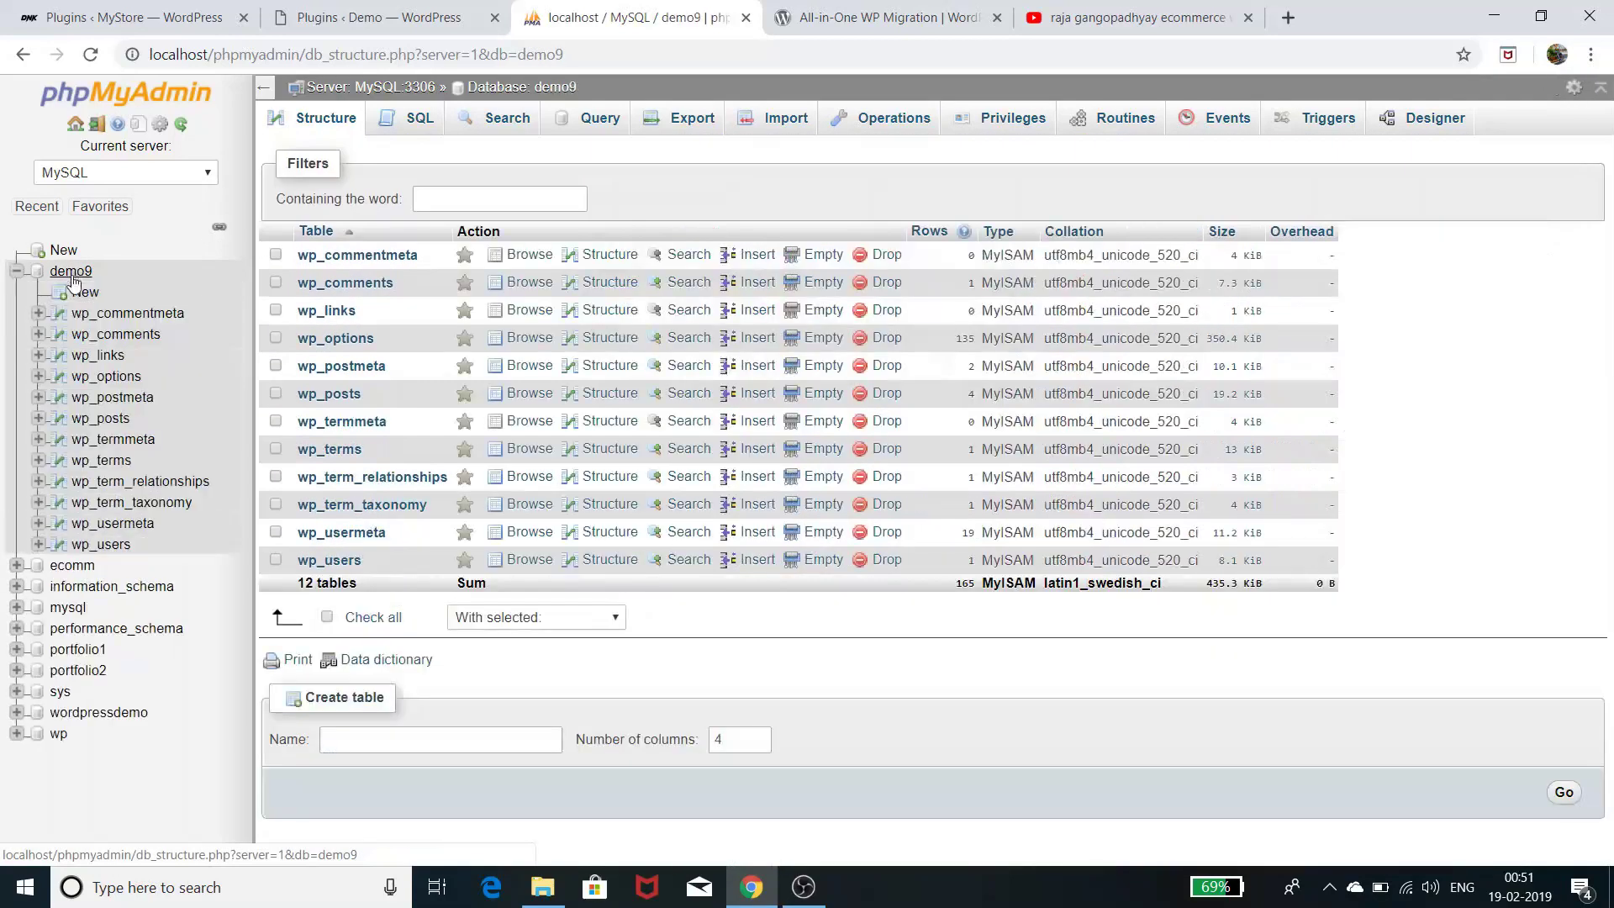
{"action": "left_click", "coordinate": [389, 18]}
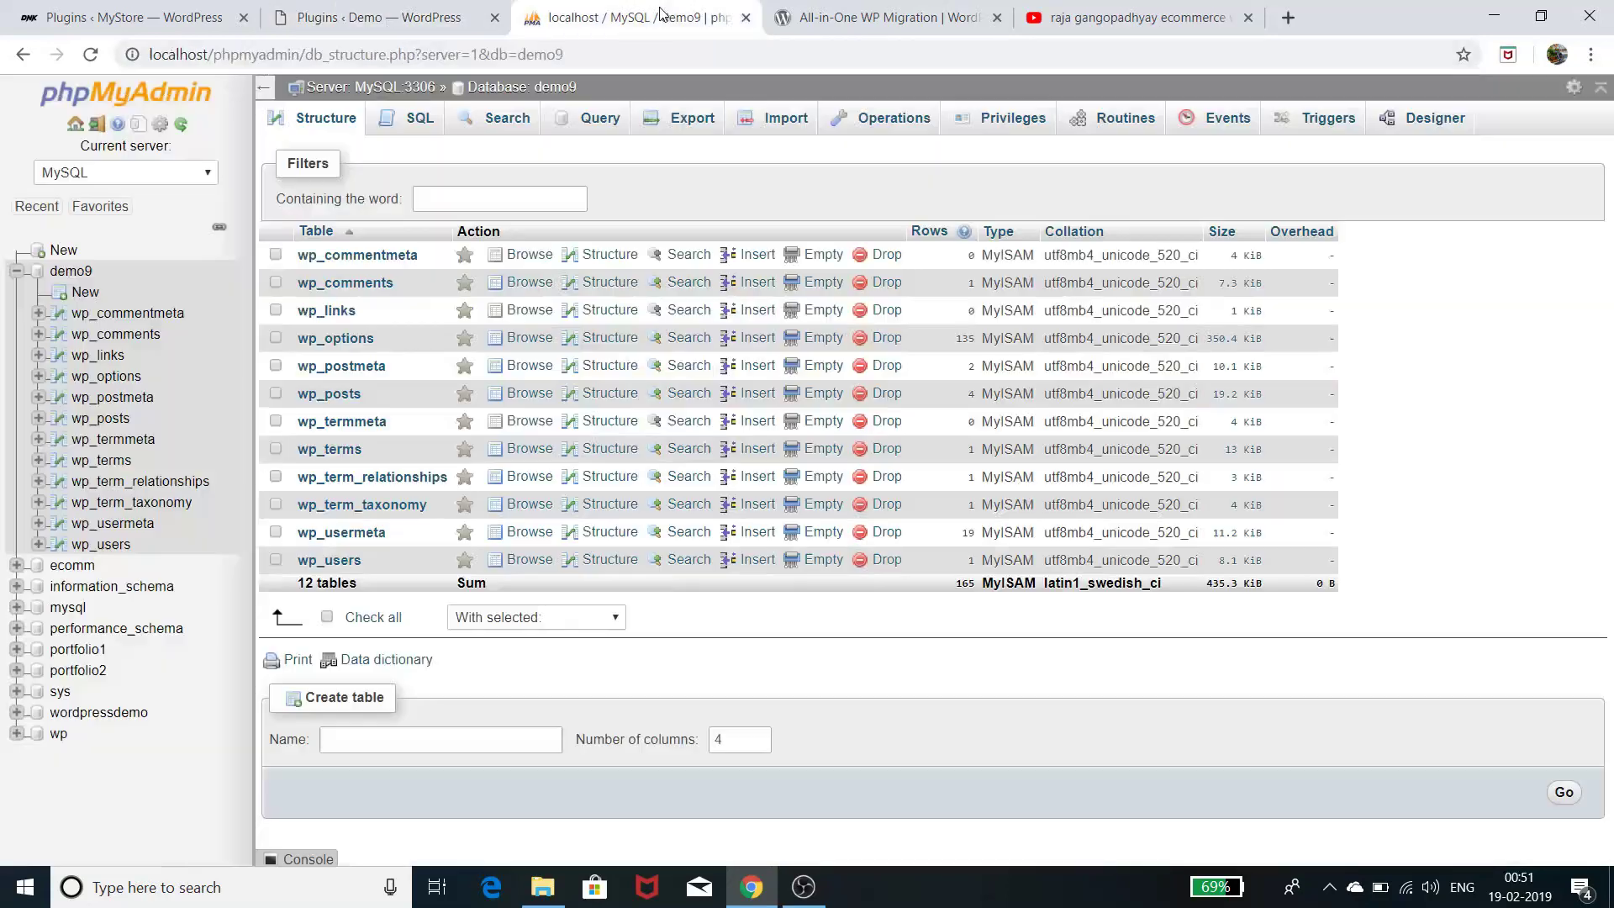
{"action": "left_click", "coordinate": [639, 17]}
{"action": "left_click", "coordinate": [16, 271]}
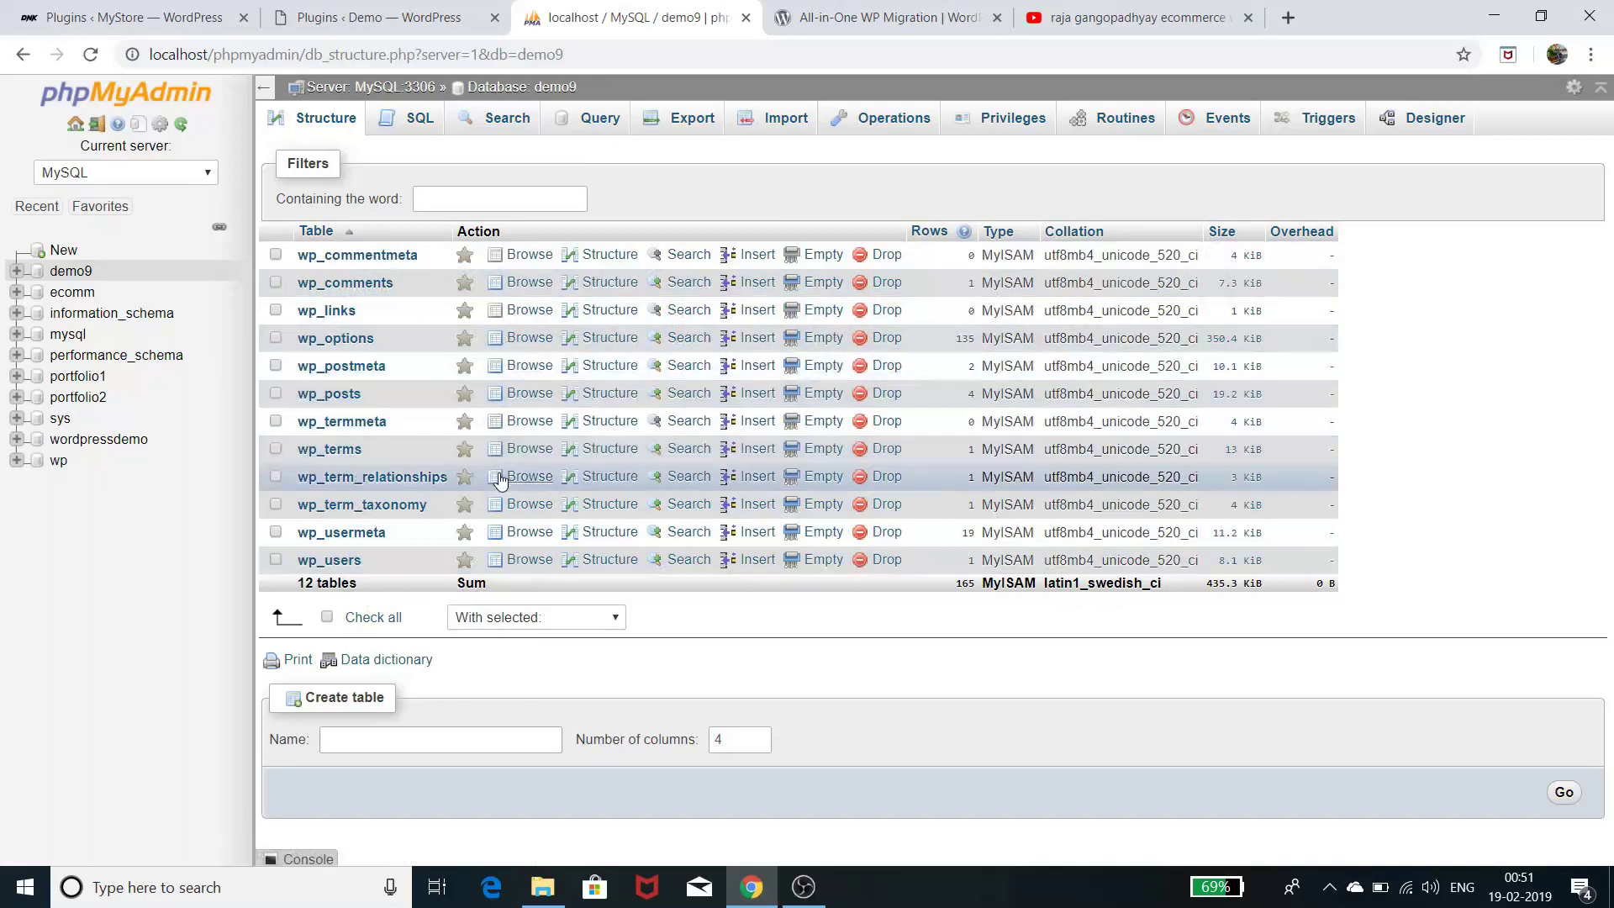
{"action": "left_click", "coordinate": [344, 561]}
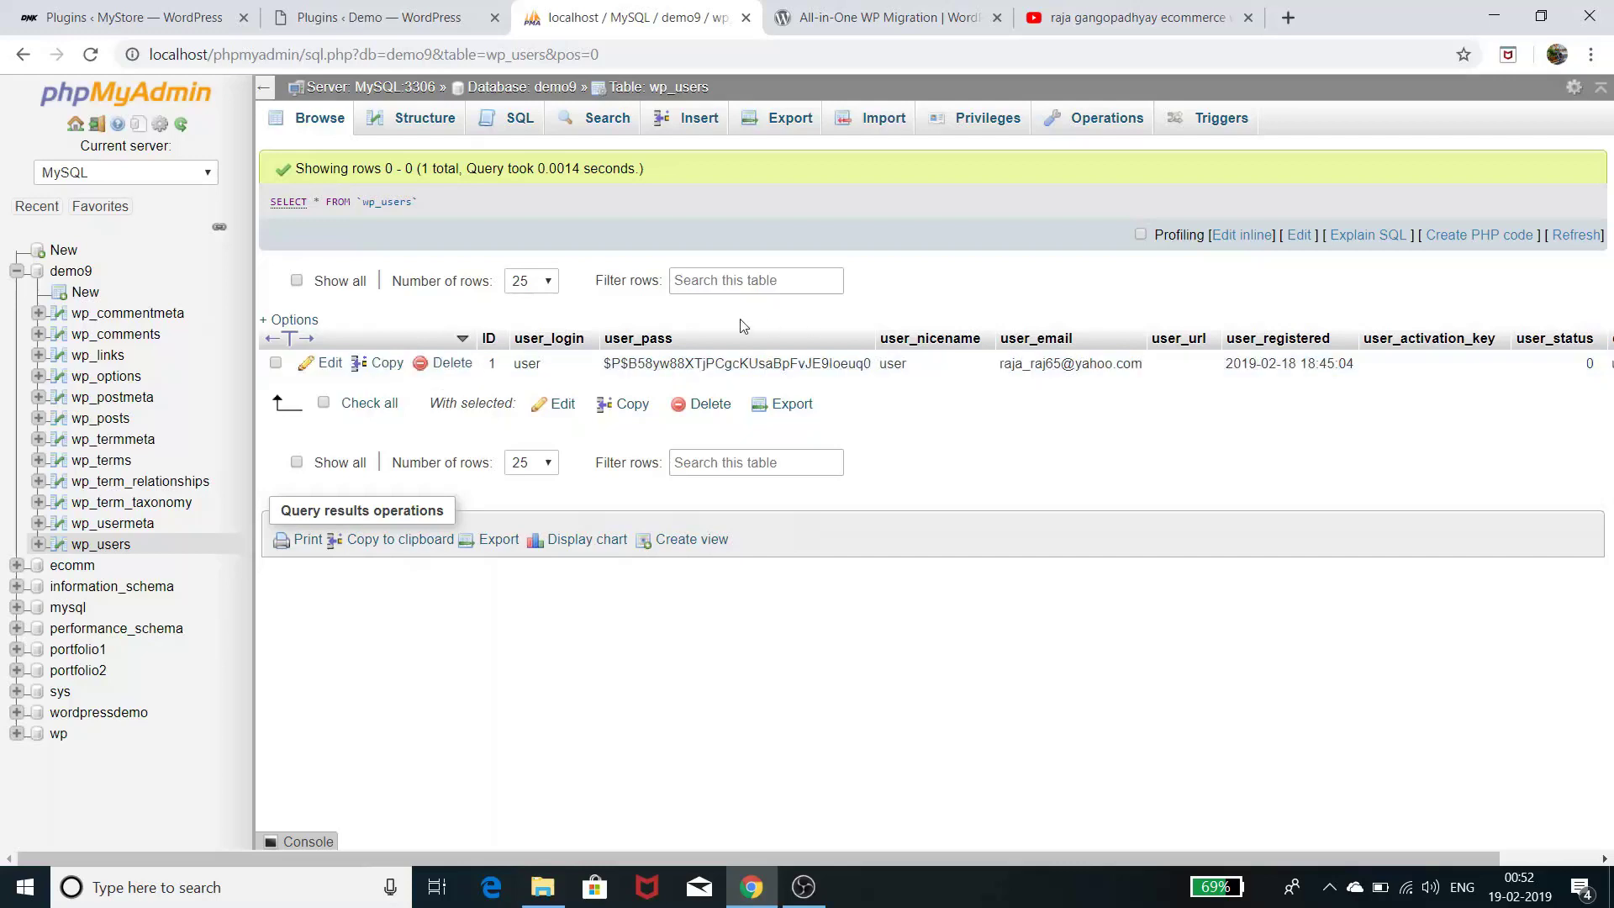
Browse the wp_users table of the ecomm database and highlight the login name of the user with ID 1
{"action": "left_click", "coordinate": [17, 270]}
{"action": "left_click", "coordinate": [73, 292]}
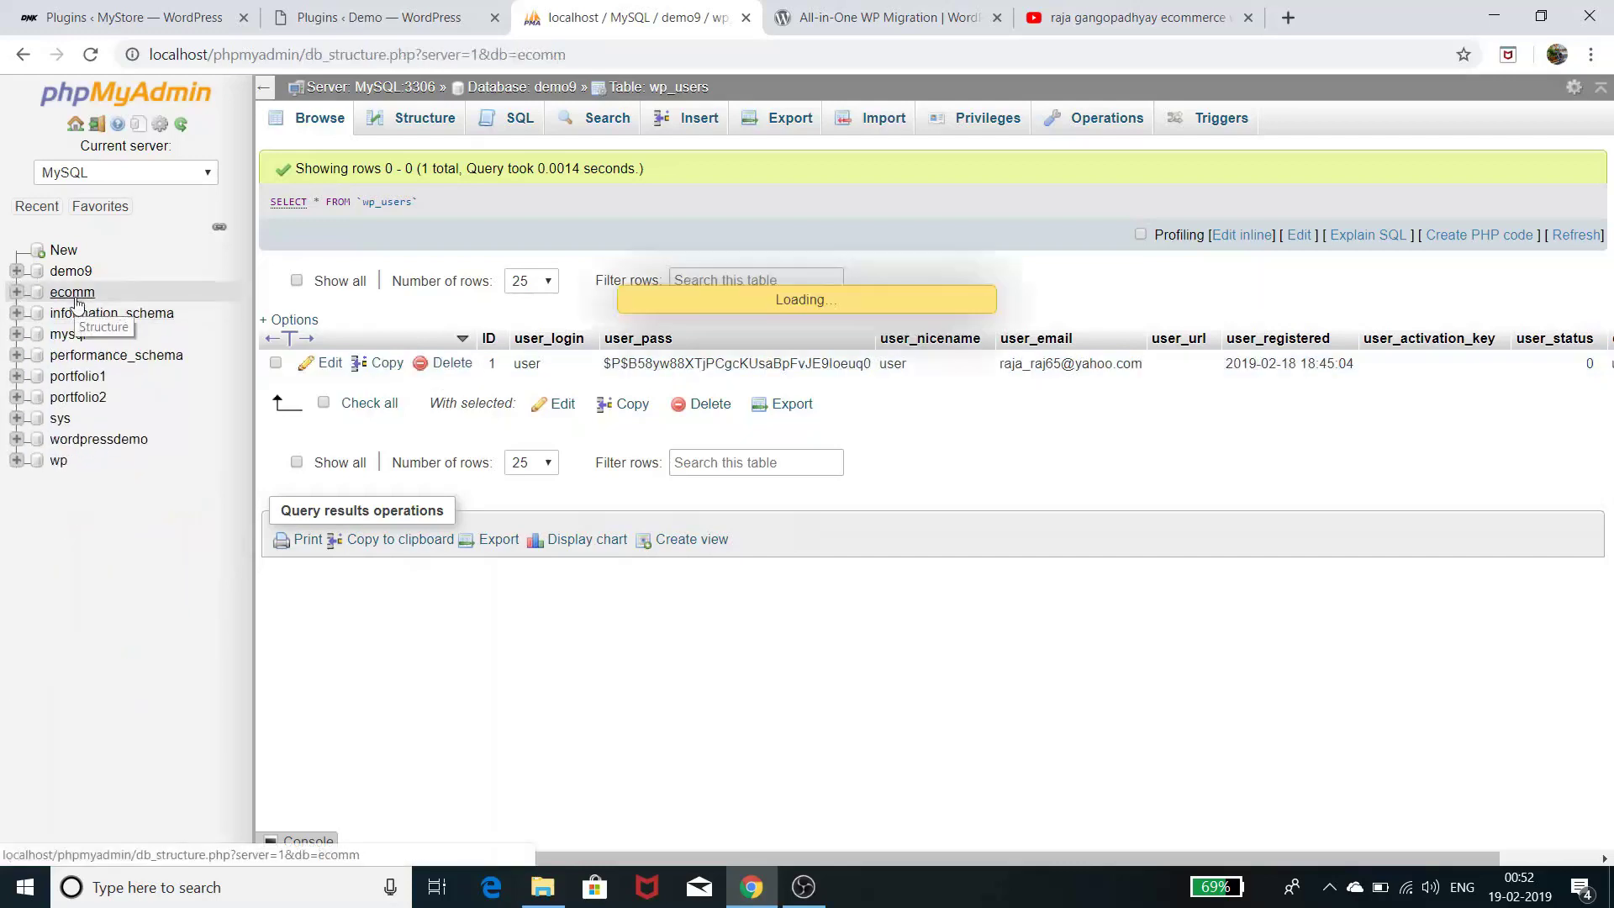
{"action": "scroll", "coordinate": [536, 472], "scroll_direction": "down", "scroll_amount": 10}
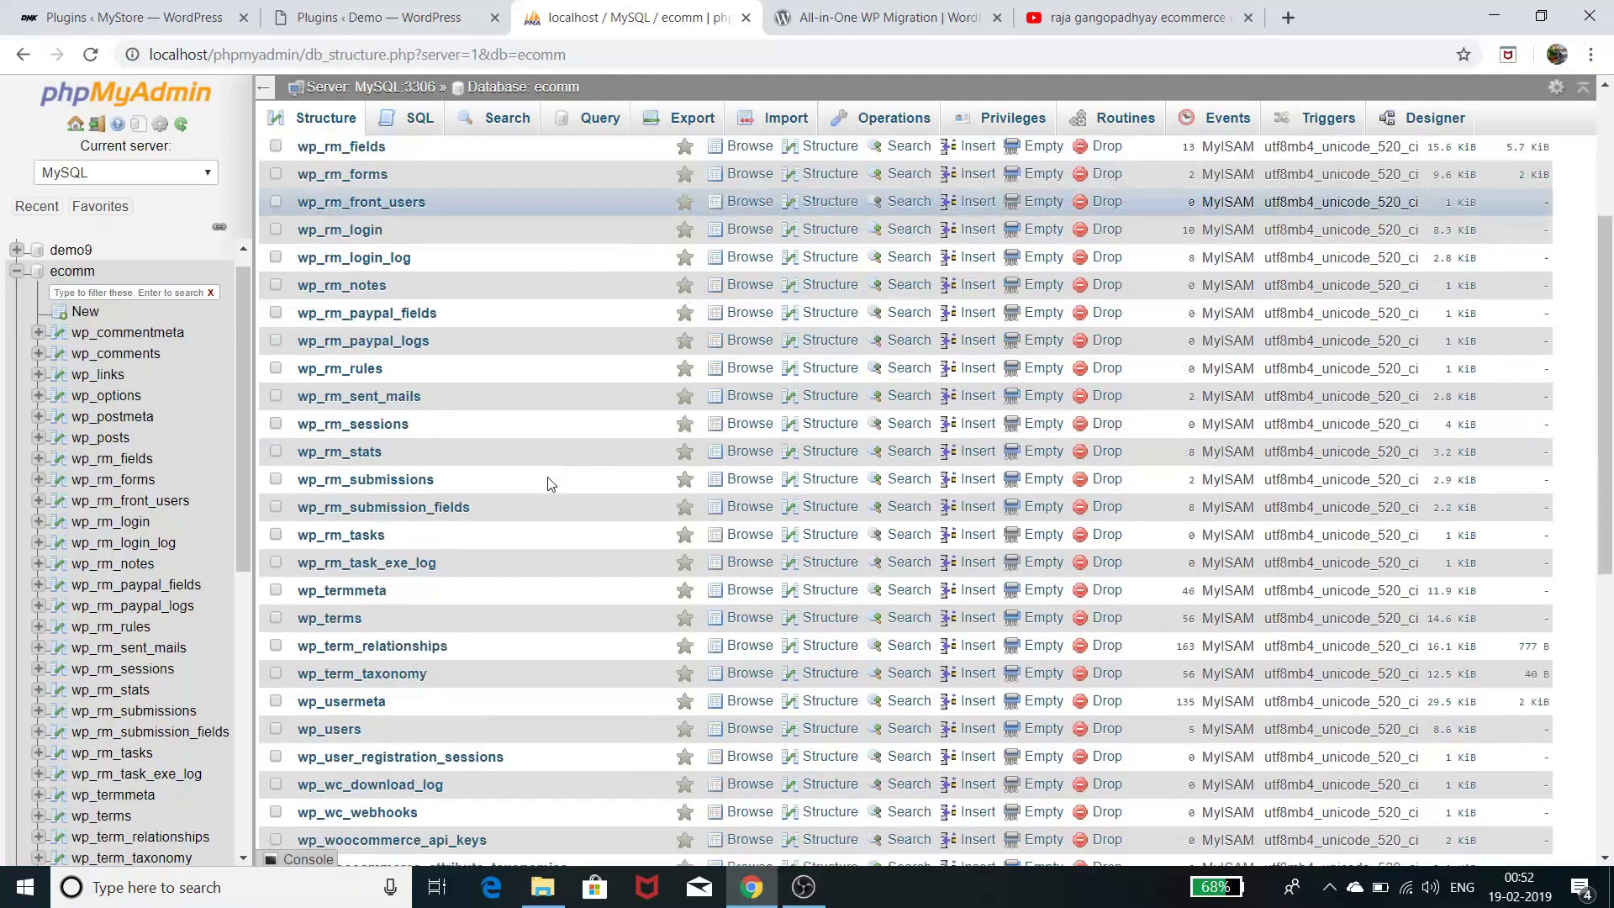
{"action": "scroll", "coordinate": [547, 476], "scroll_direction": "down", "scroll_amount": 1}
{"action": "scroll", "coordinate": [547, 477], "scroll_direction": "up", "scroll_amount": 4}
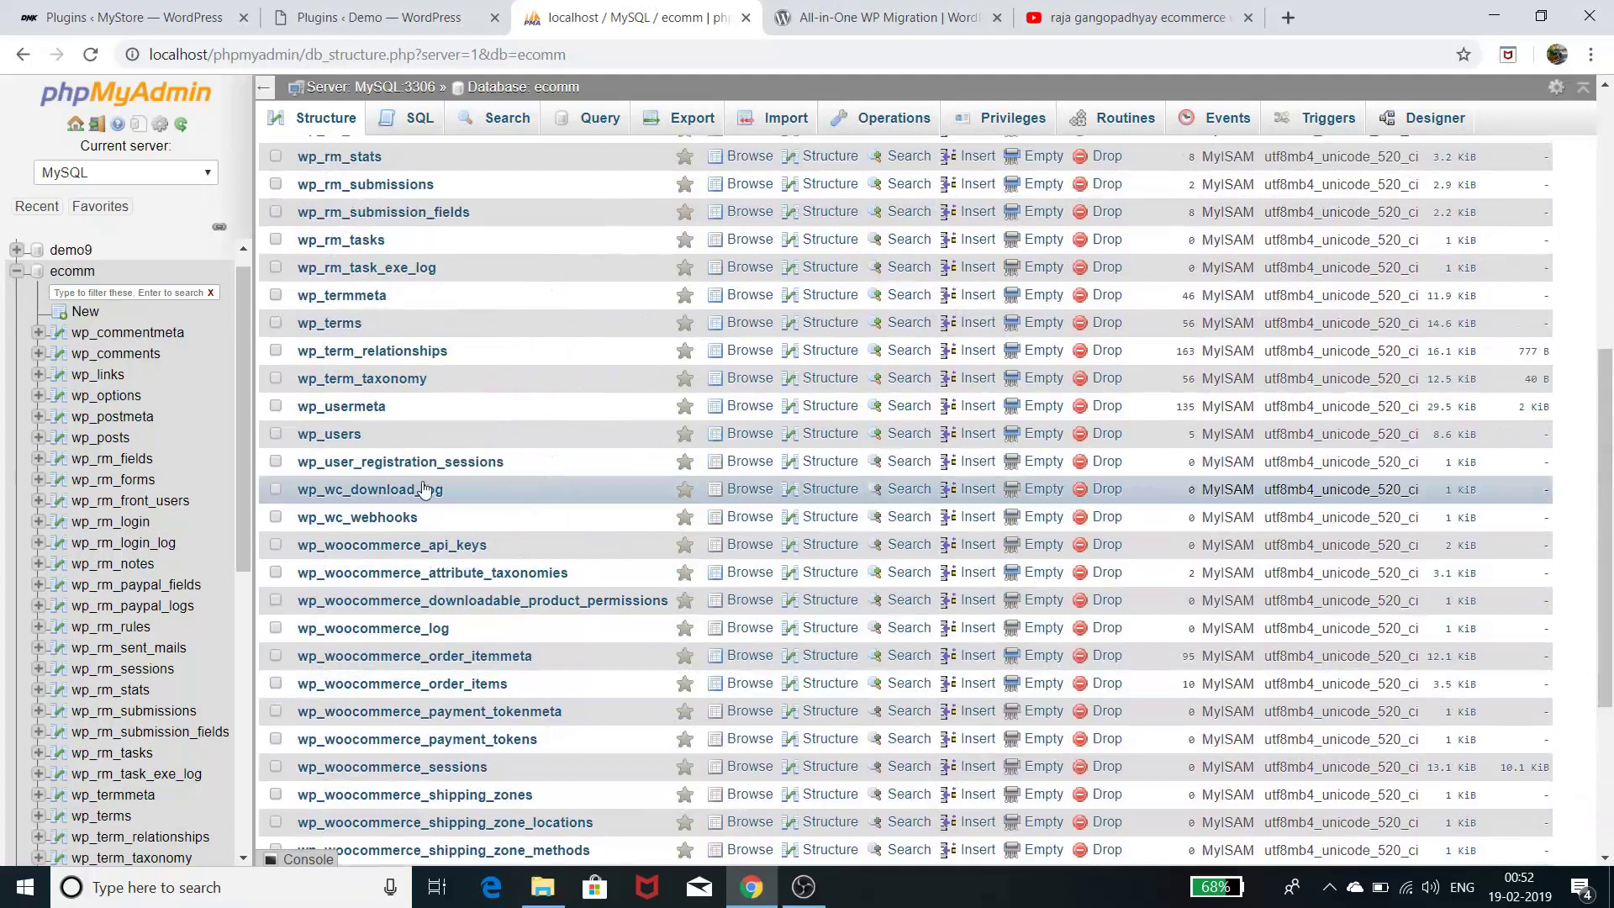
{"action": "left_click", "coordinate": [337, 435]}
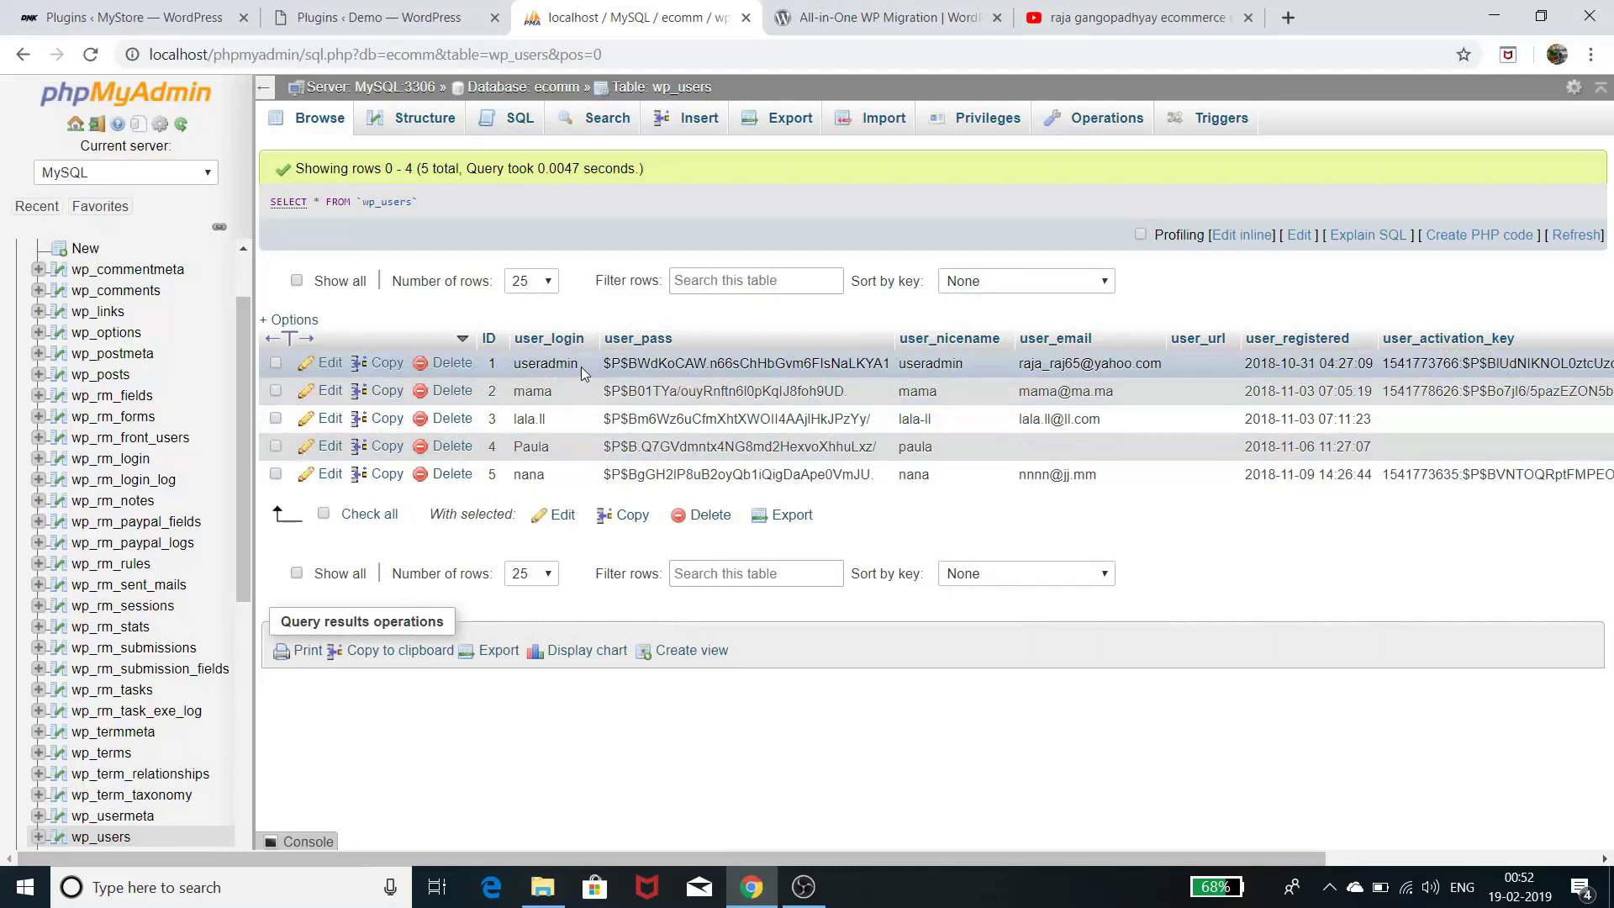
{"action": "left_click_drag", "start_coordinate": [581, 367], "coordinate": [512, 376]}
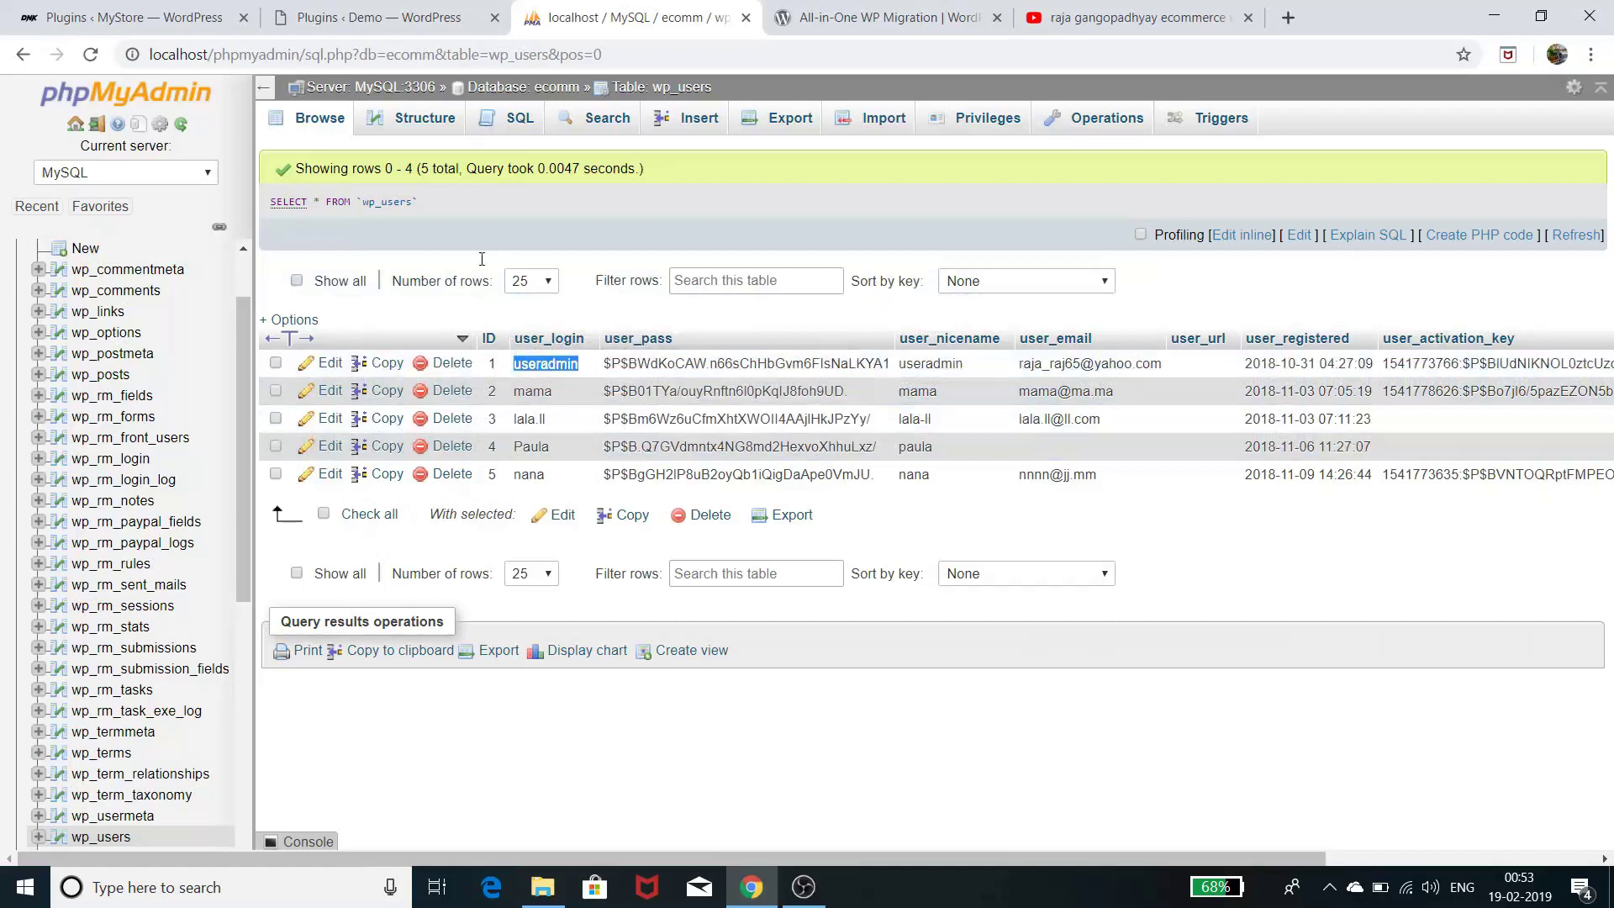
Return to the MyStore admin and open the Export page of the All-in-One WP Migration plugin
{"action": "left_click", "coordinate": [336, 14]}
{"action": "left_click", "coordinate": [177, 21]}
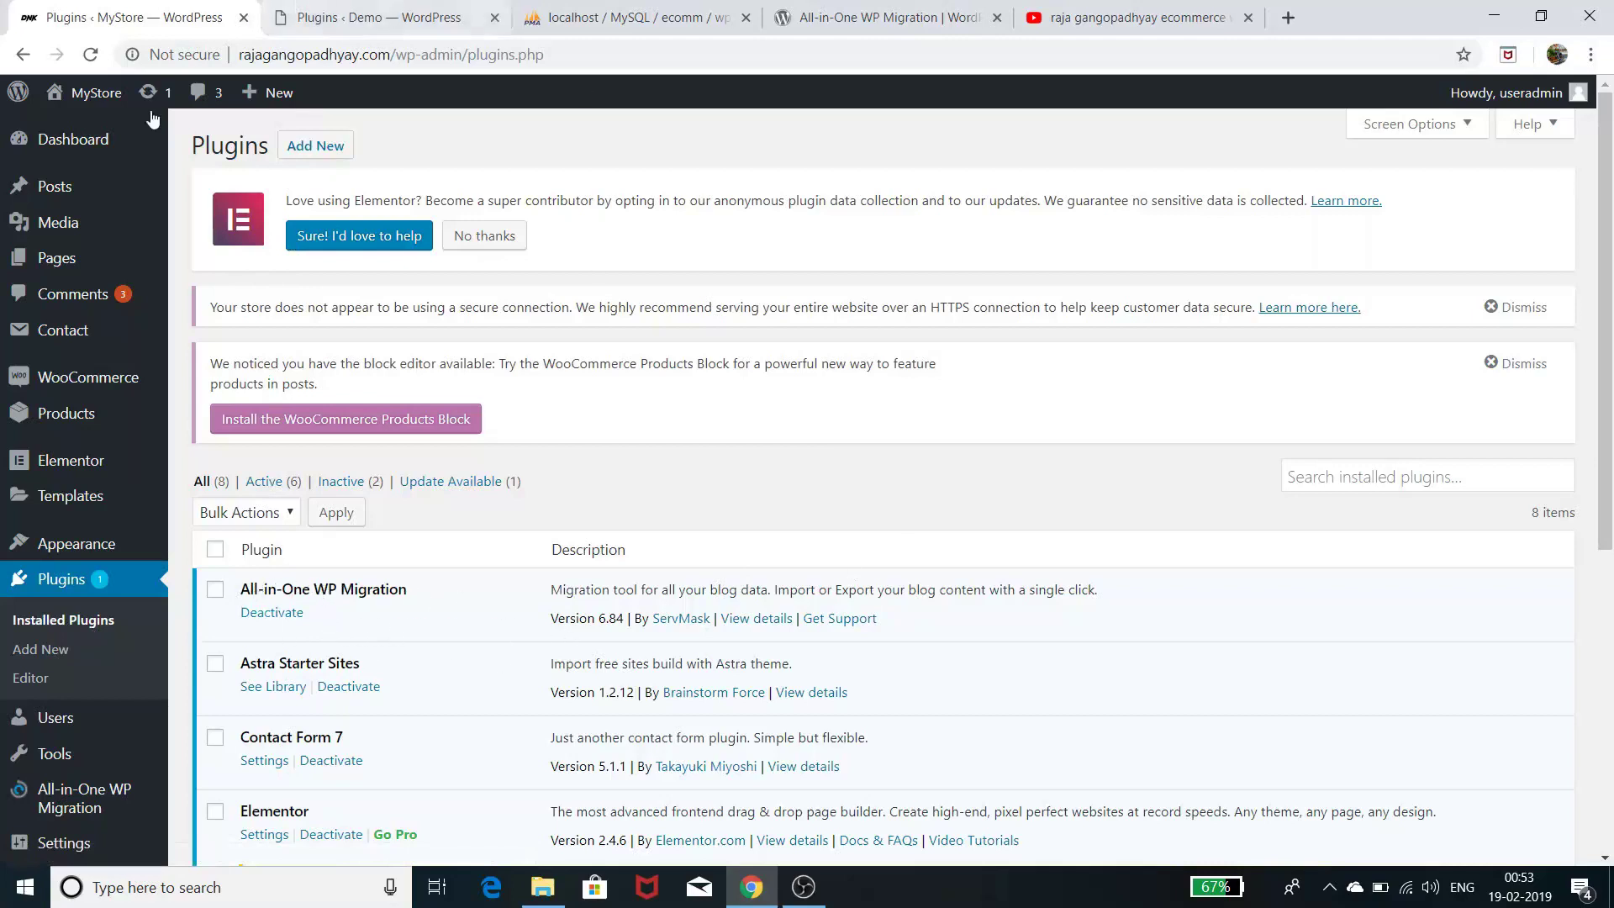
{"action": "scroll", "coordinate": [151, 546], "scroll_direction": "down", "scroll_amount": 4}
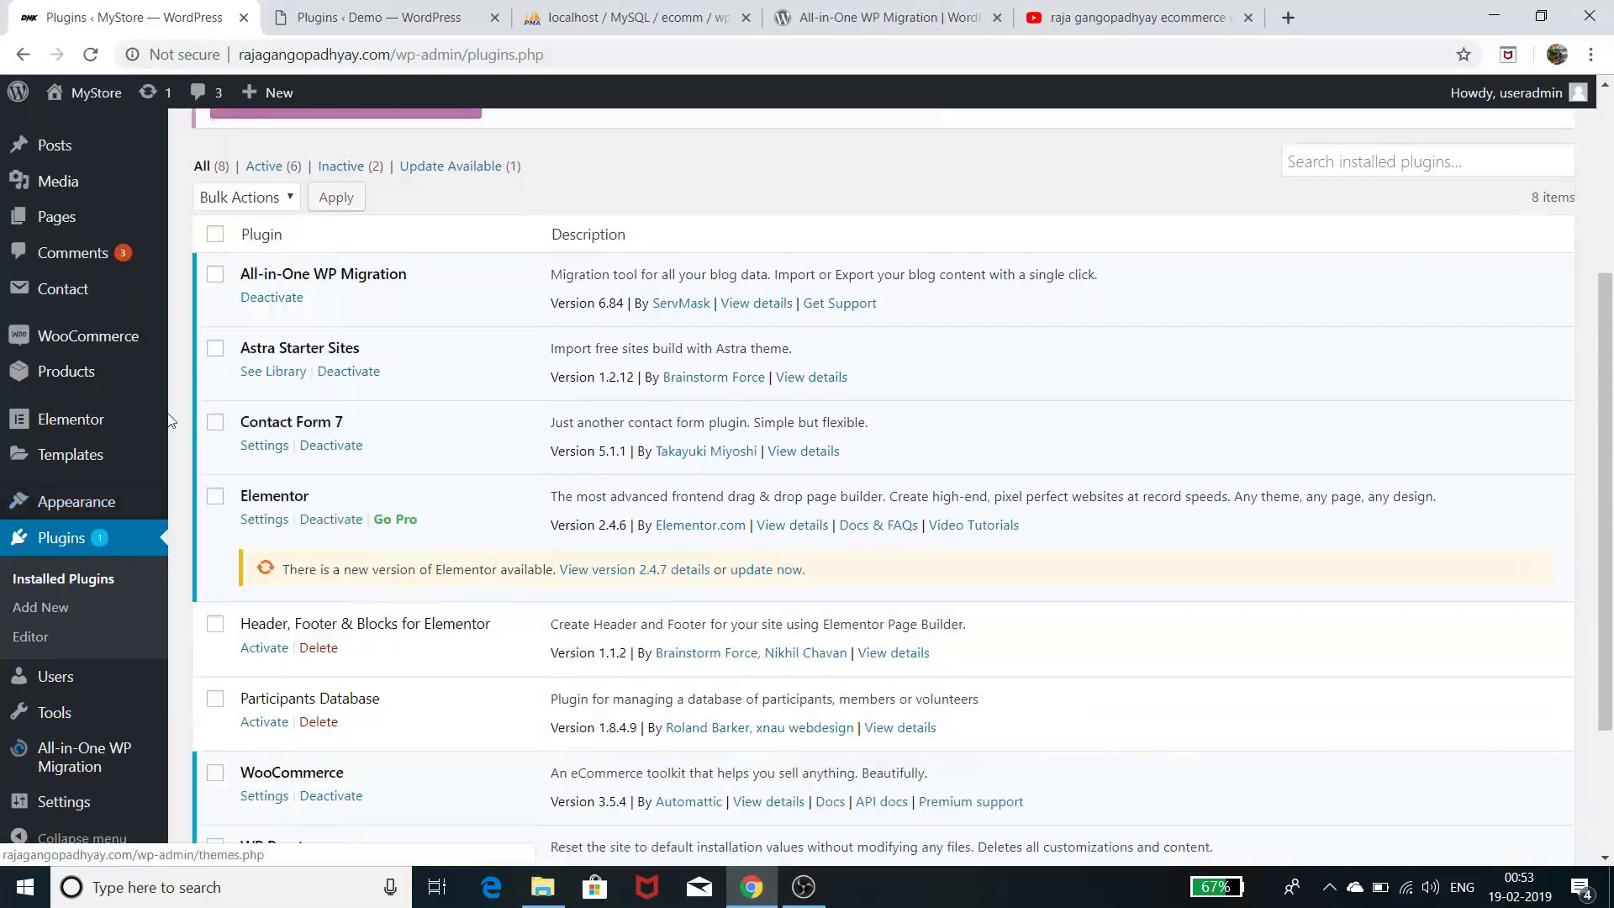
{"action": "scroll", "coordinate": [101, 670], "scroll_direction": "down", "scroll_amount": 1}
{"action": "mouse_move", "coordinate": [55, 765]}
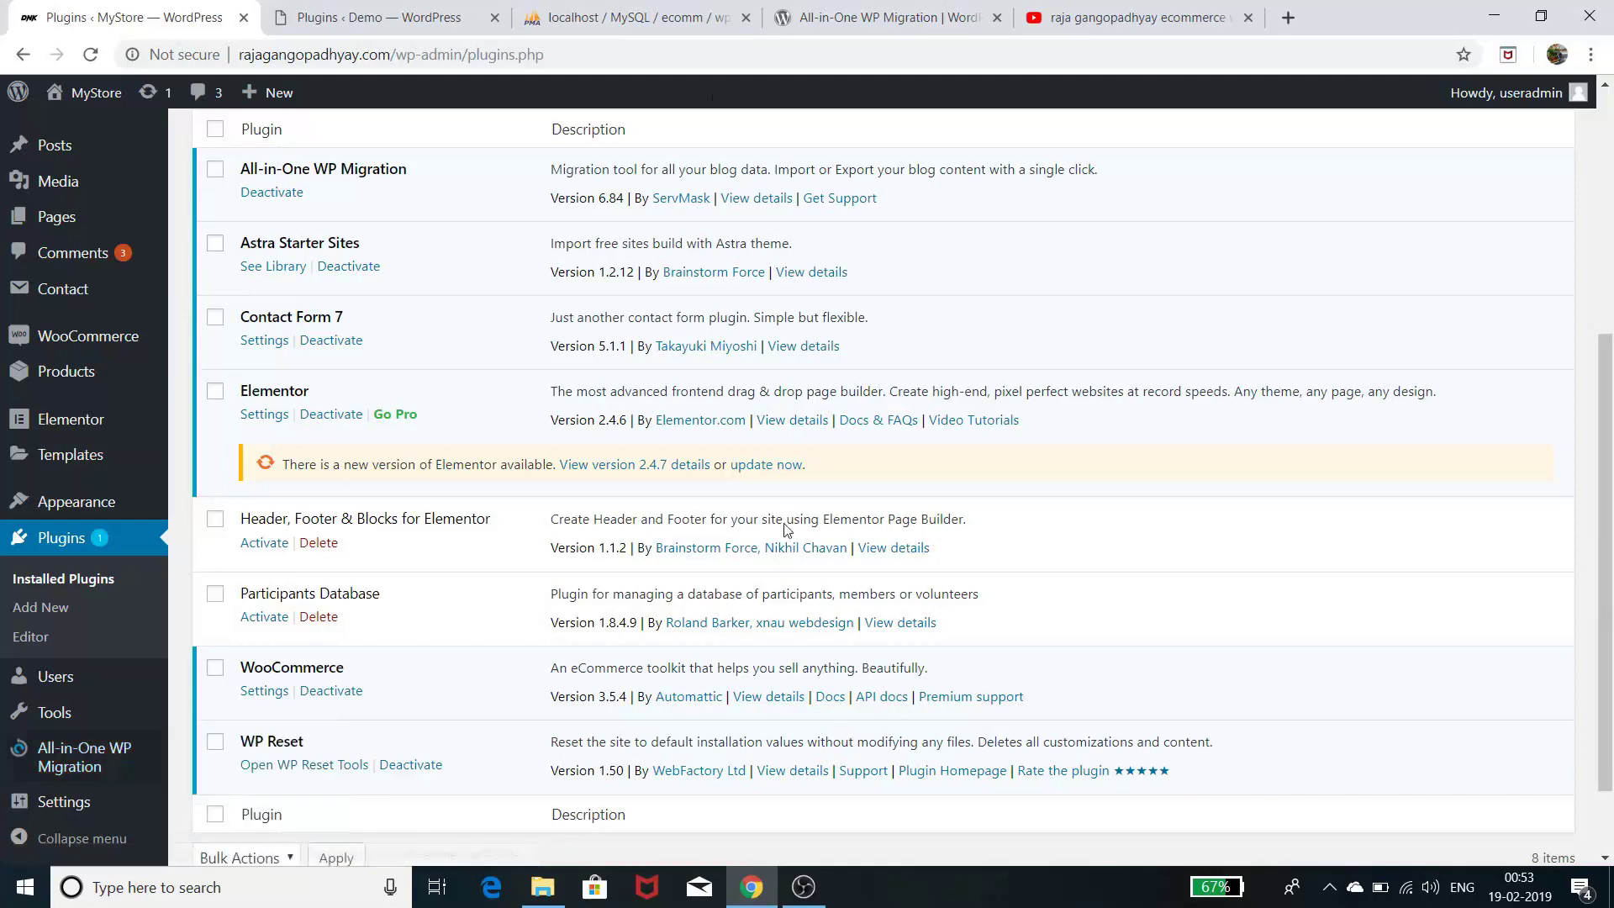
{"action": "mouse_move", "coordinate": [118, 761]}
{"action": "left_click", "coordinate": [204, 757]}
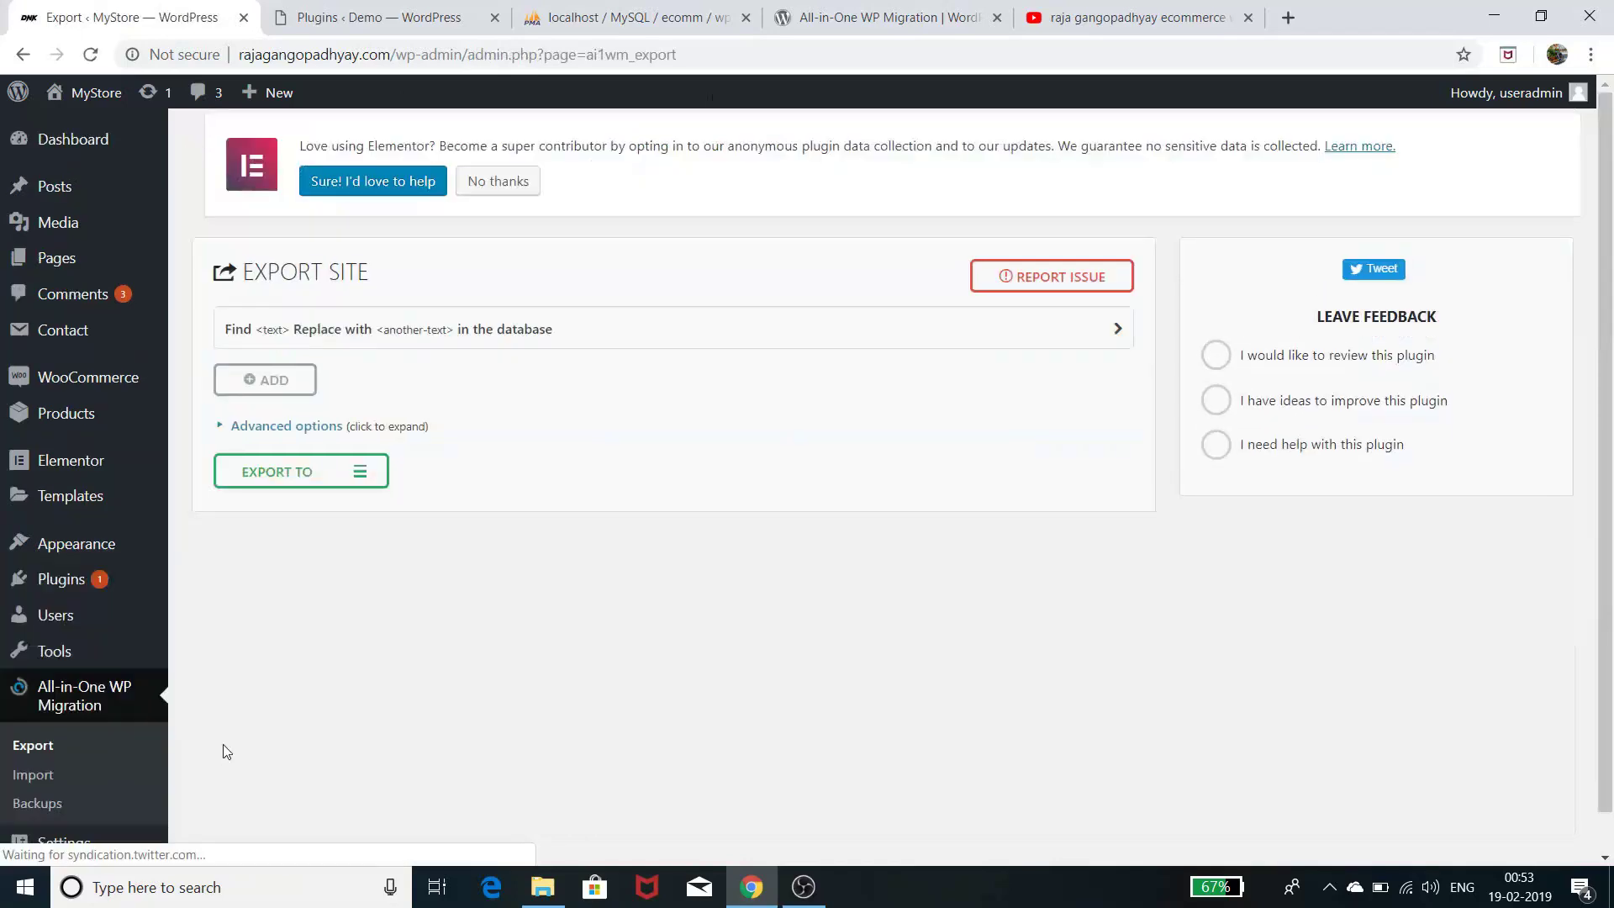
Export the MyStore site to a file and download the generated .wpress backup
{"action": "left_click", "coordinate": [357, 473]}
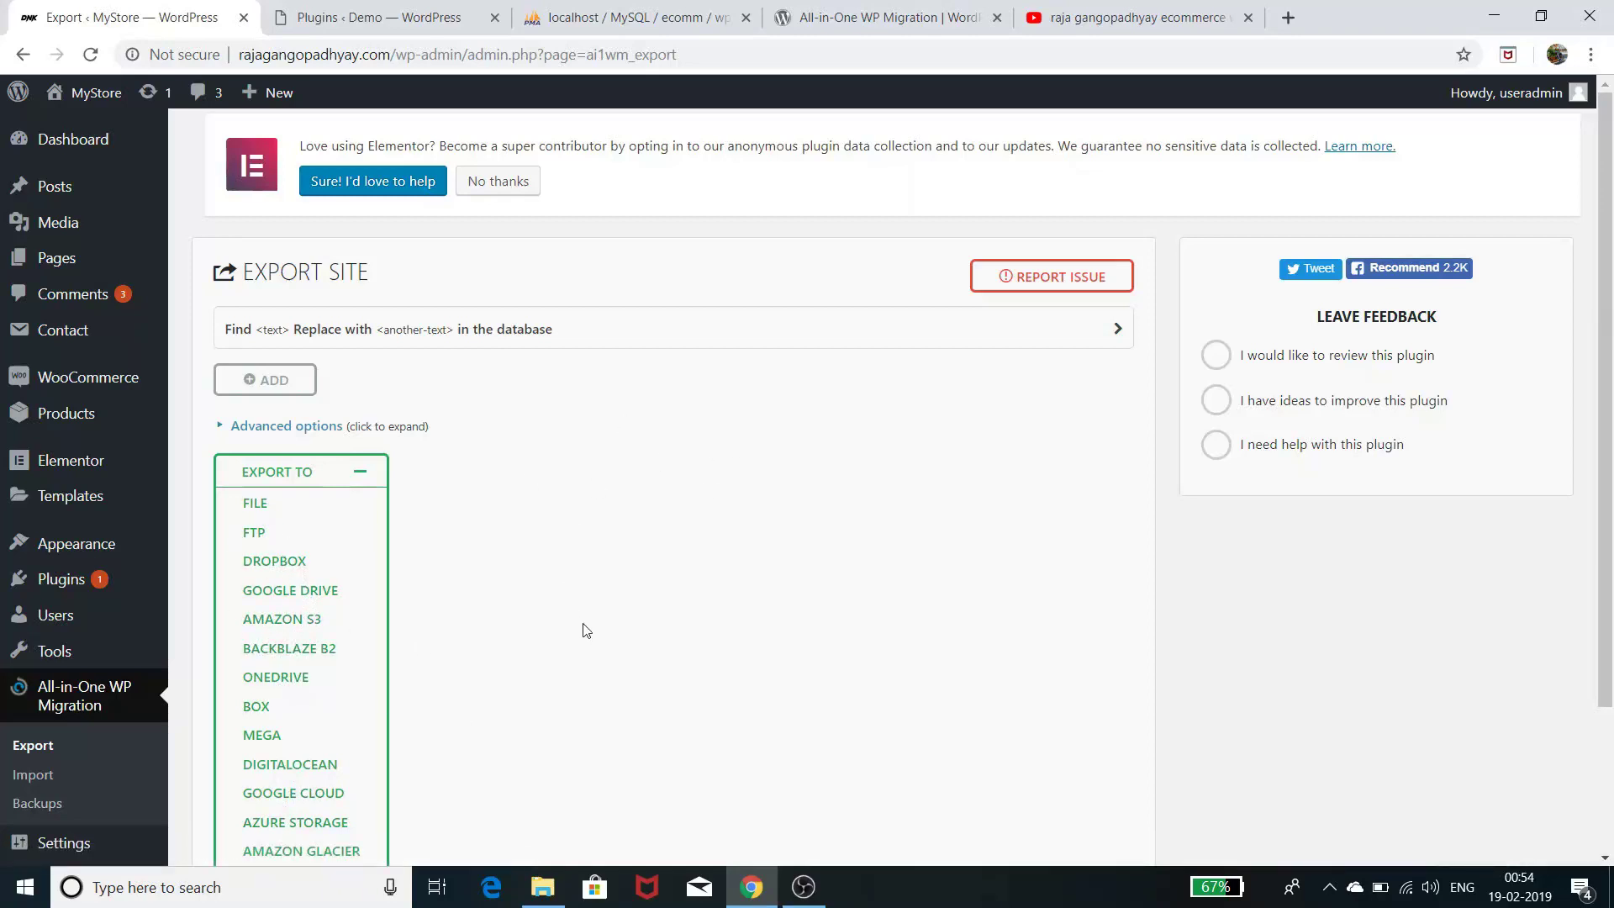
{"action": "left_click", "coordinate": [251, 504]}
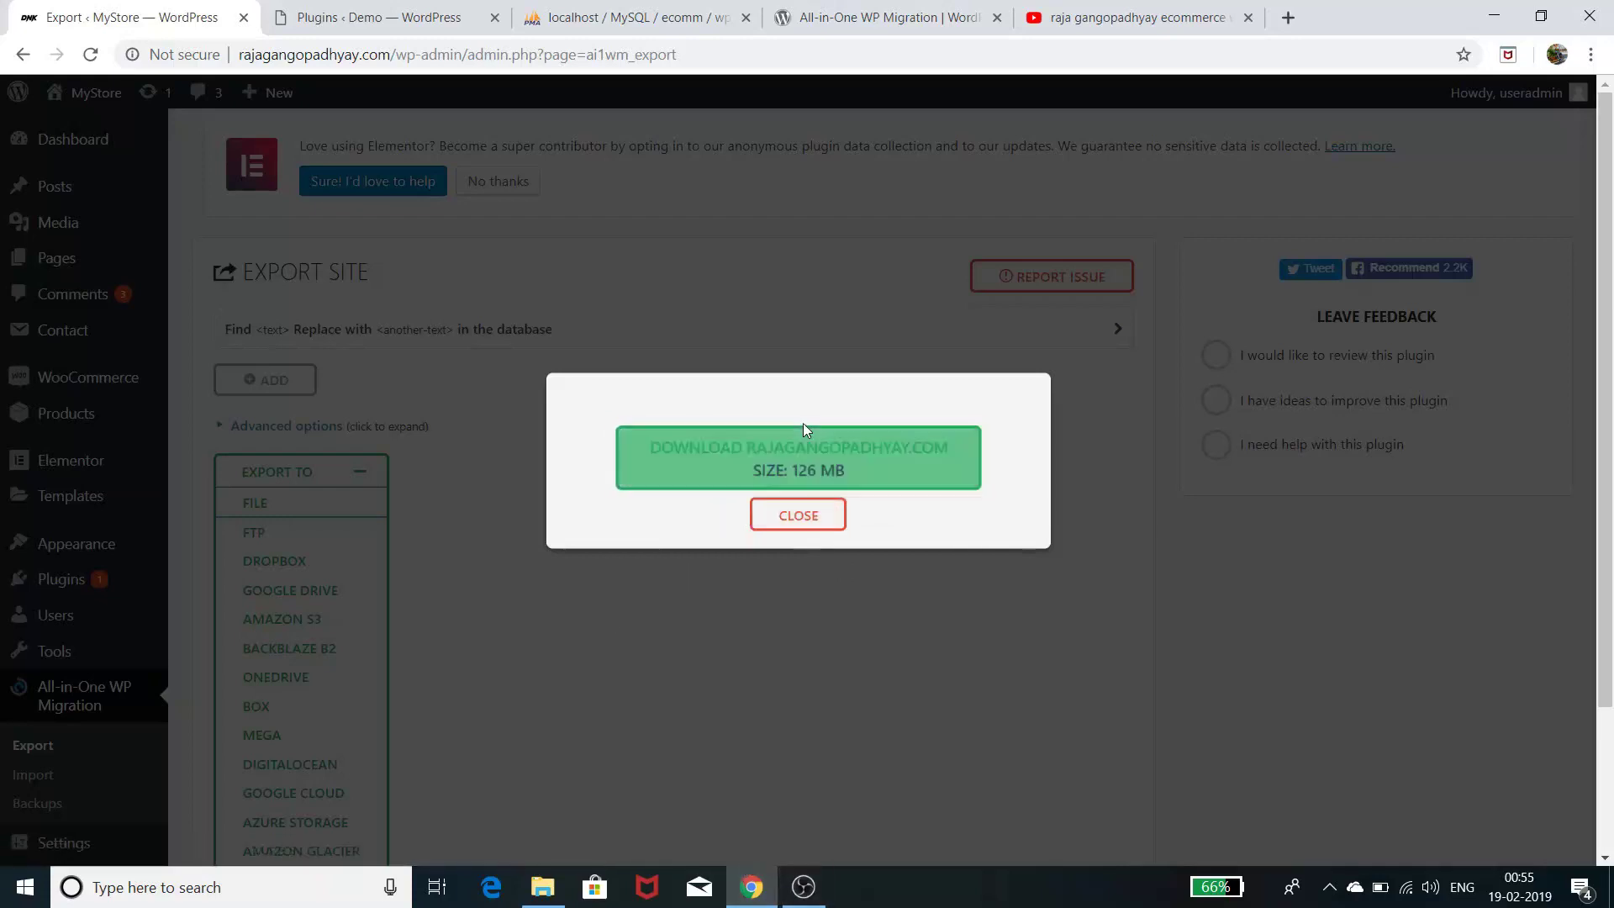
{"action": "left_click", "coordinate": [804, 456]}
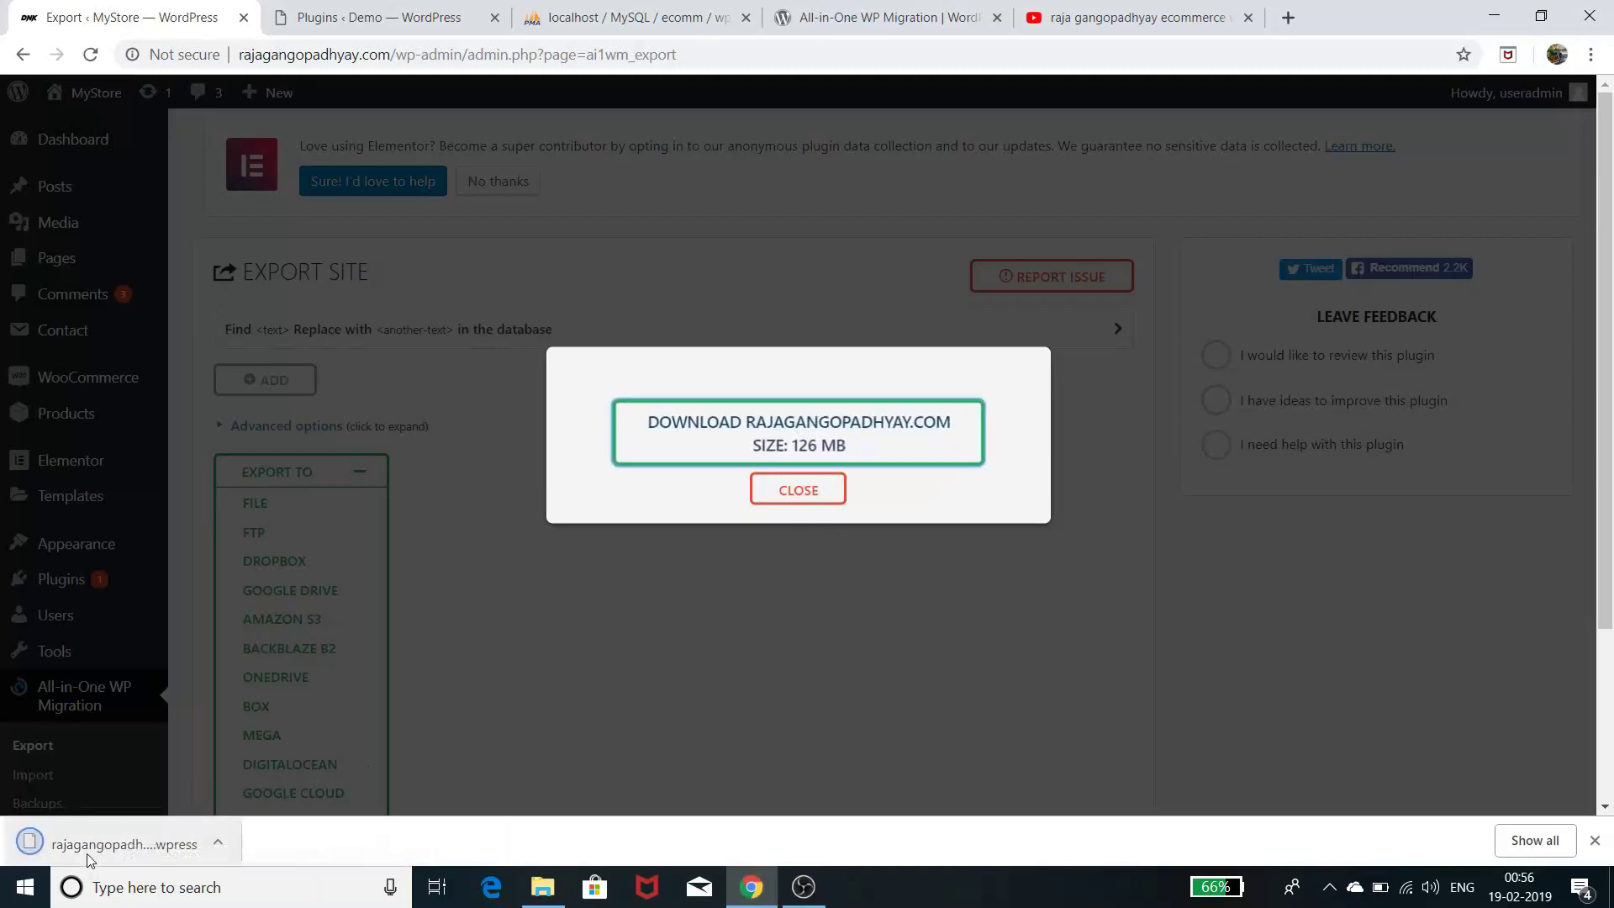
Switch to the Demo site, view its front page and return to its dashboard
{"action": "left_click", "coordinate": [372, 16]}
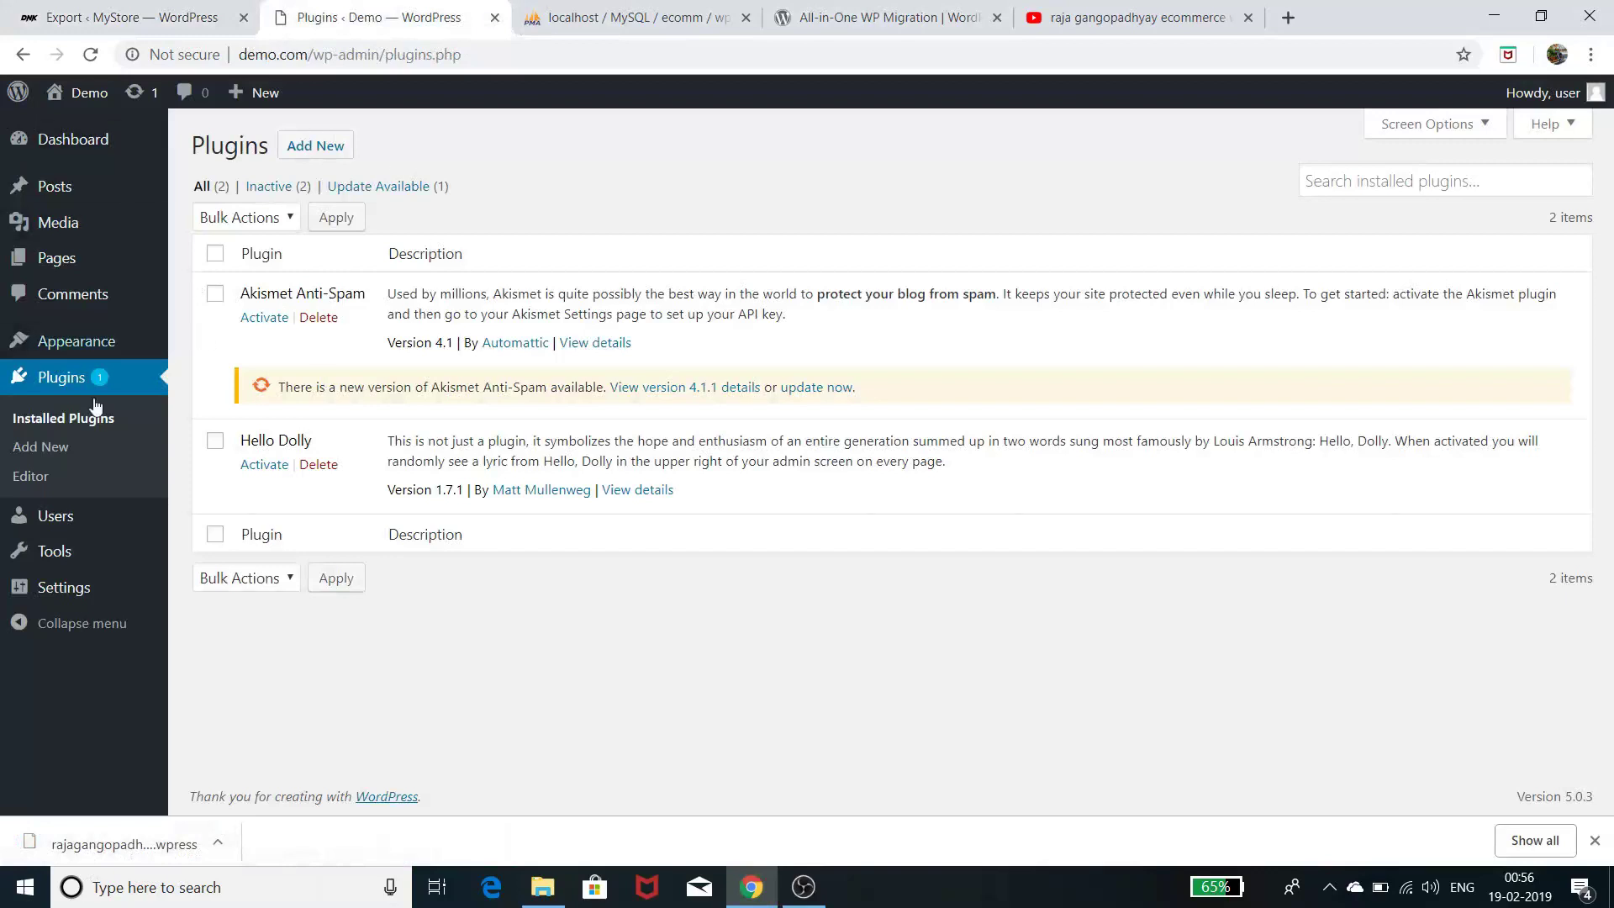
{"action": "left_click", "coordinate": [89, 93]}
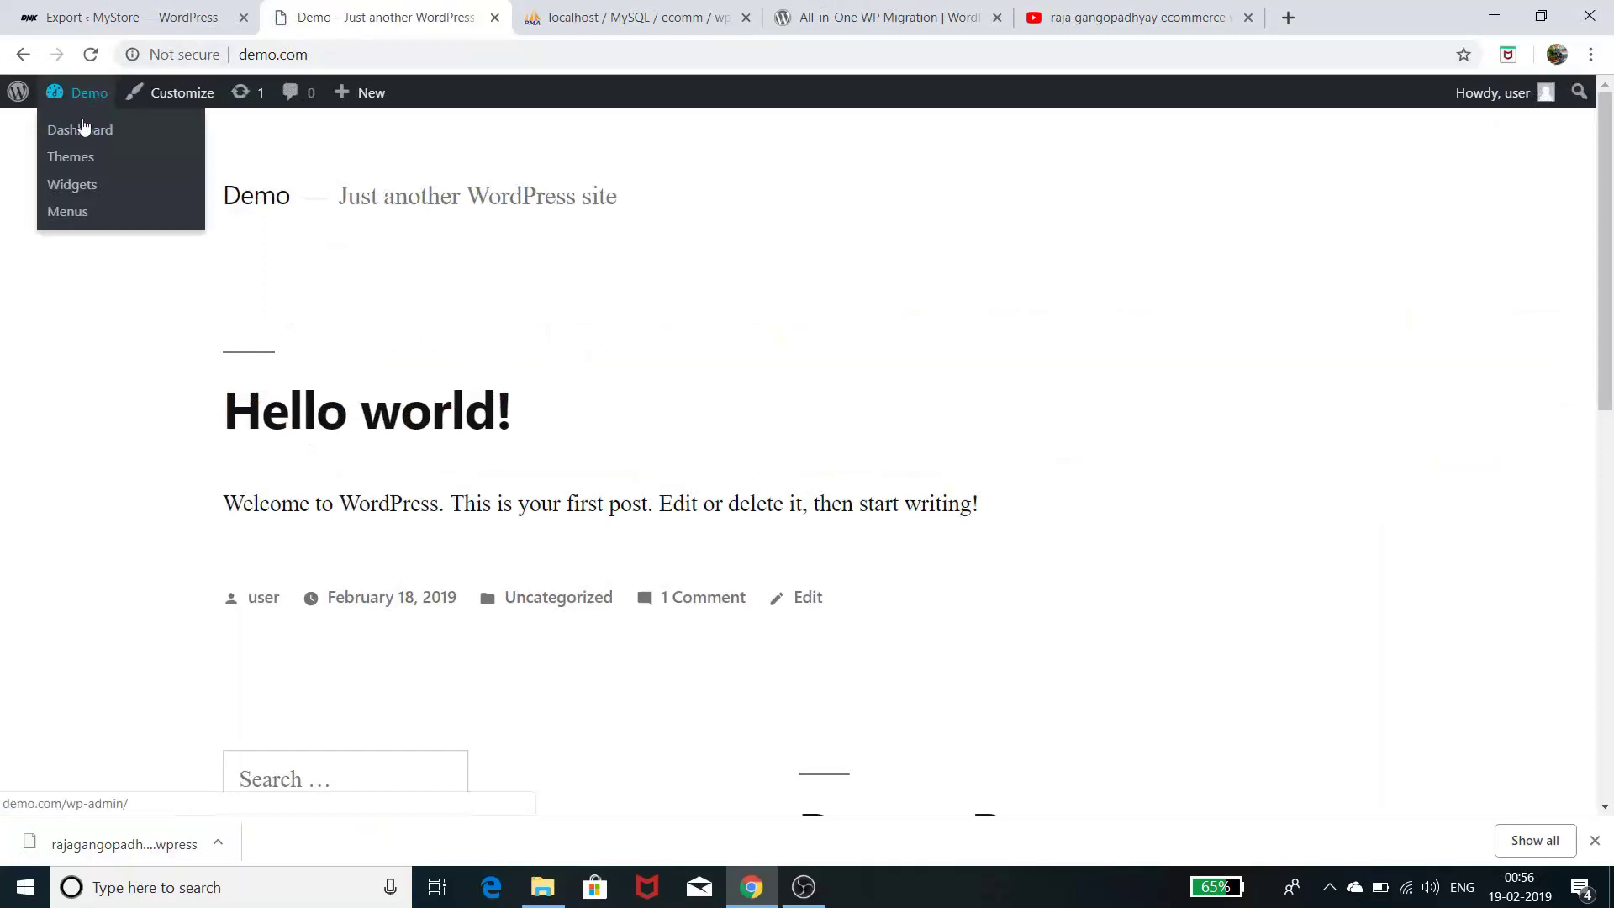
{"action": "left_click", "coordinate": [80, 128]}
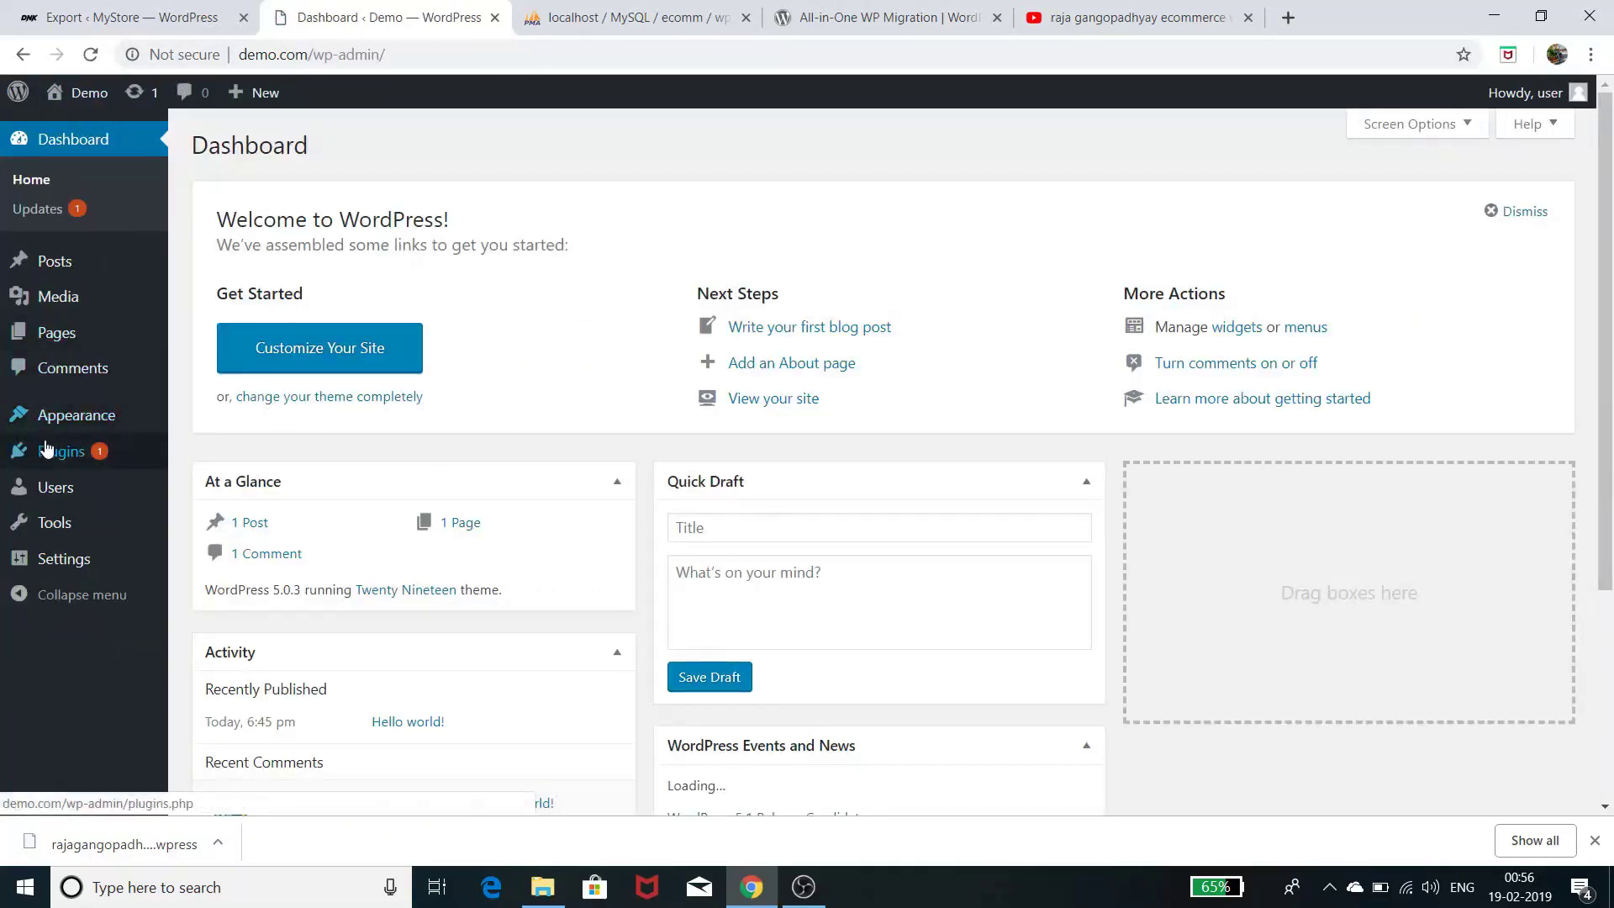
Search the Demo site's plugin directory for "migration", then install and activate the All-in-One WP Migration plugin
{"action": "mouse_move", "coordinate": [54, 457]}
{"action": "left_click", "coordinate": [191, 457]}
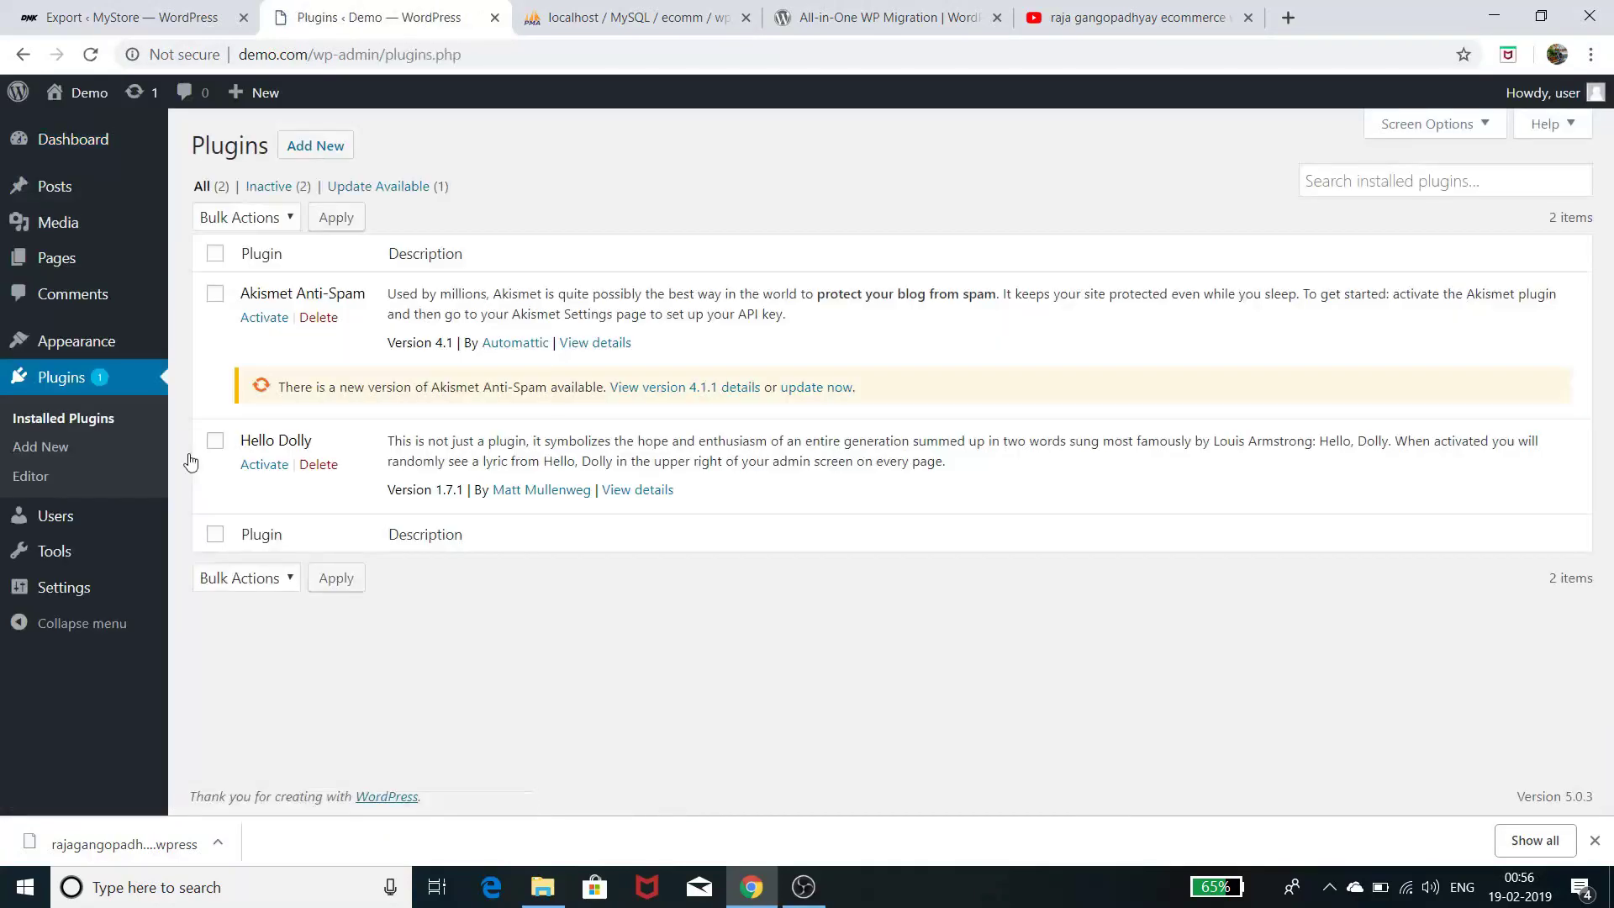
{"action": "left_click", "coordinate": [327, 159]}
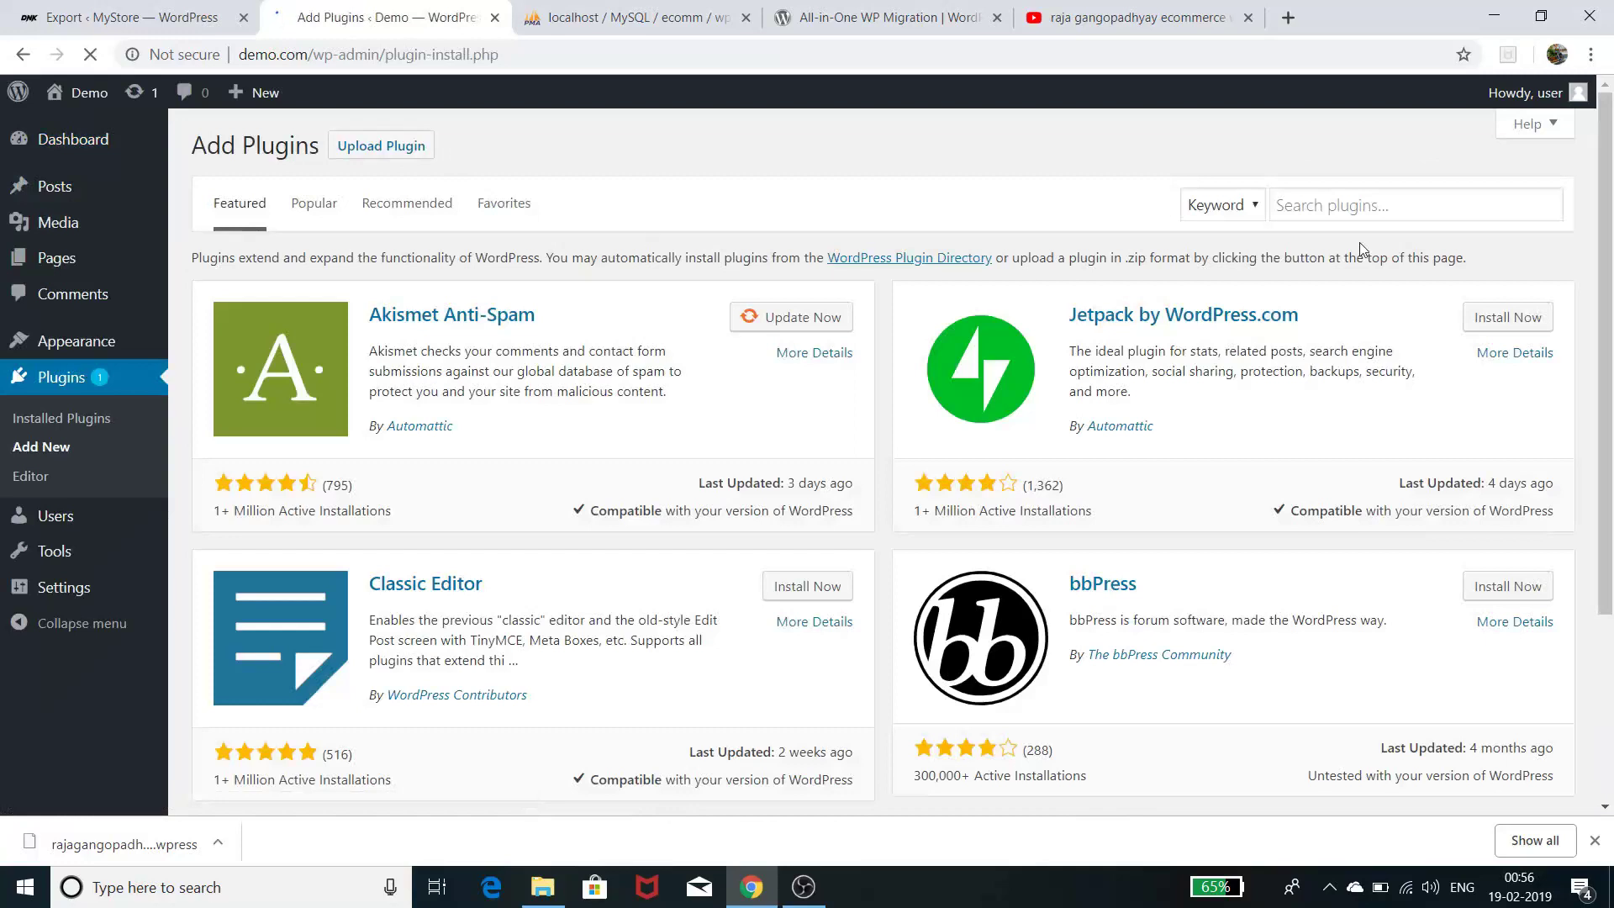
{"action": "left_click", "coordinate": [1340, 210]}
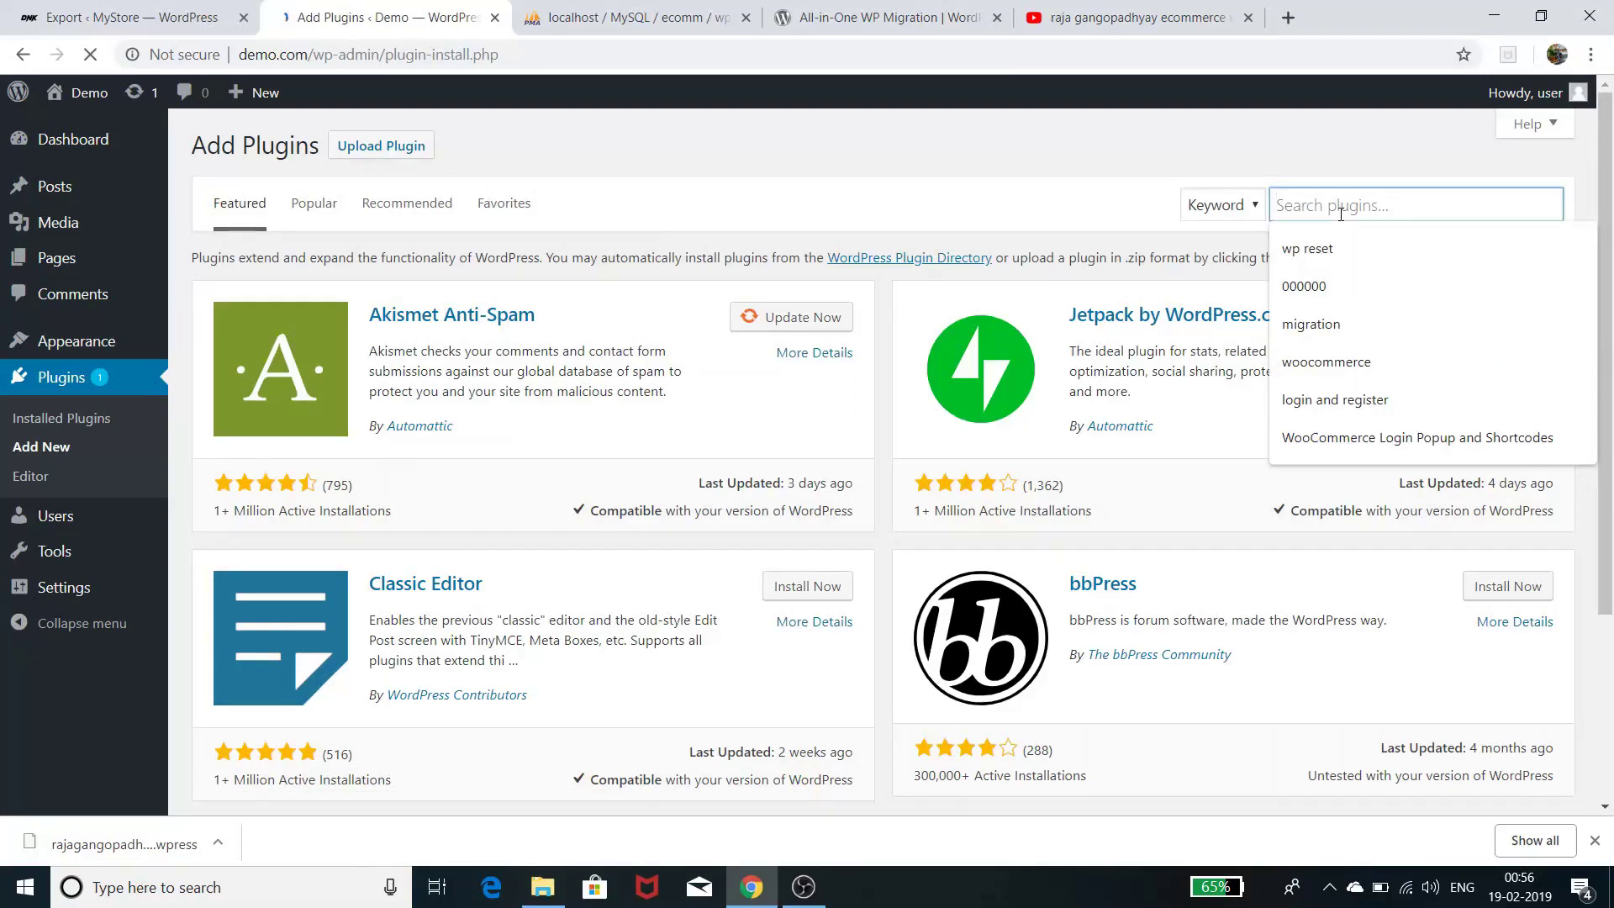
{"action": "left_click", "coordinate": [1332, 326]}
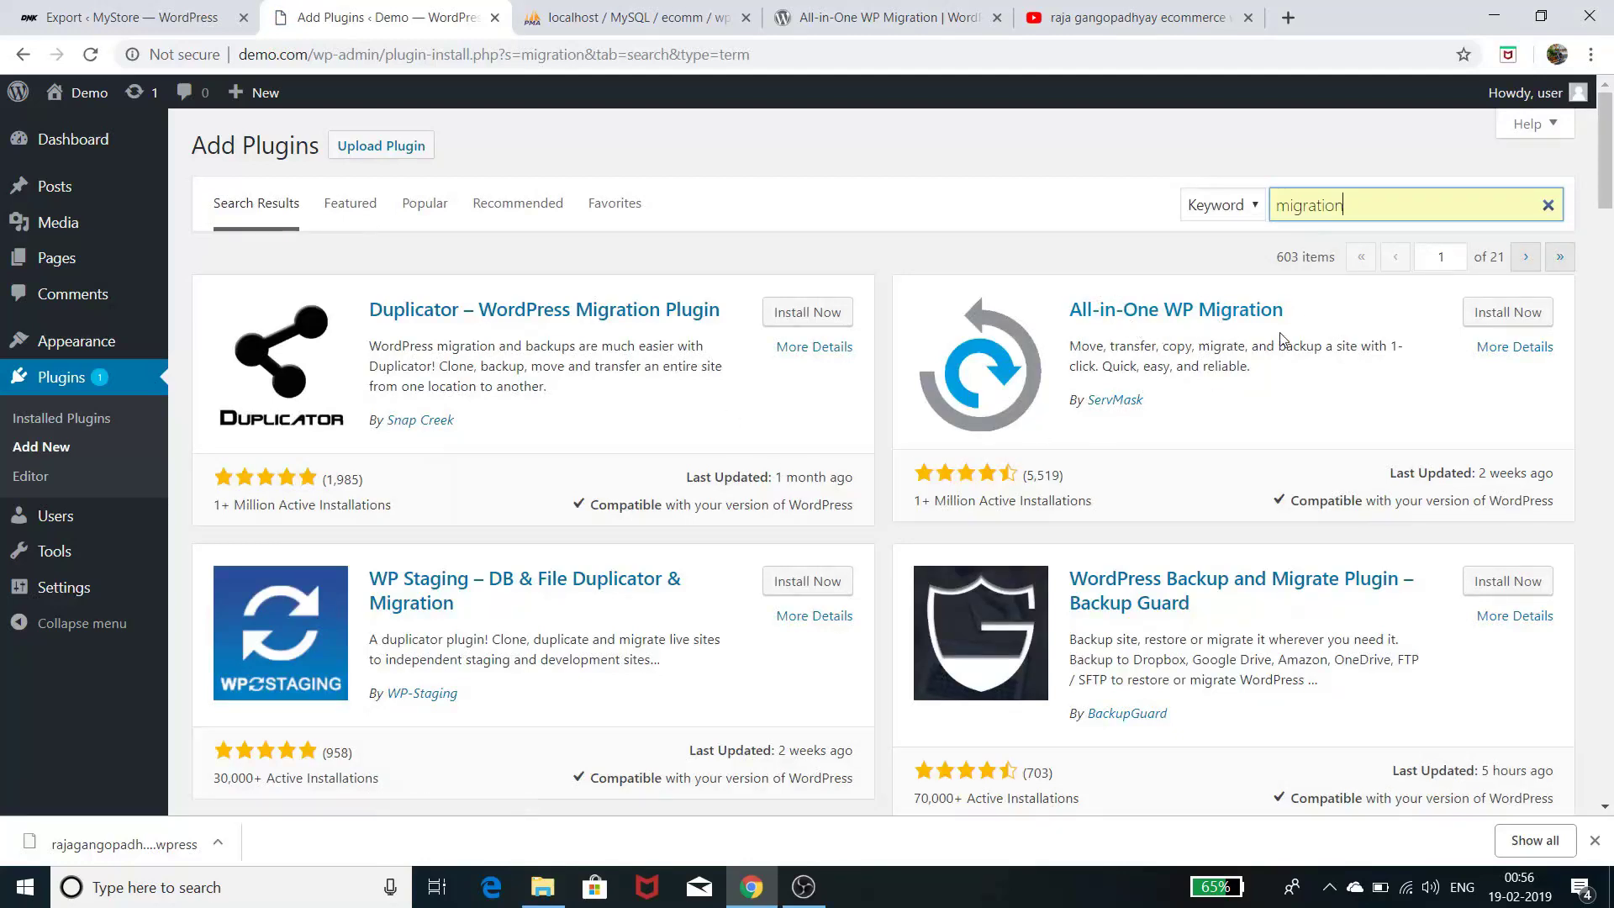
{"action": "left_click", "coordinate": [1486, 314]}
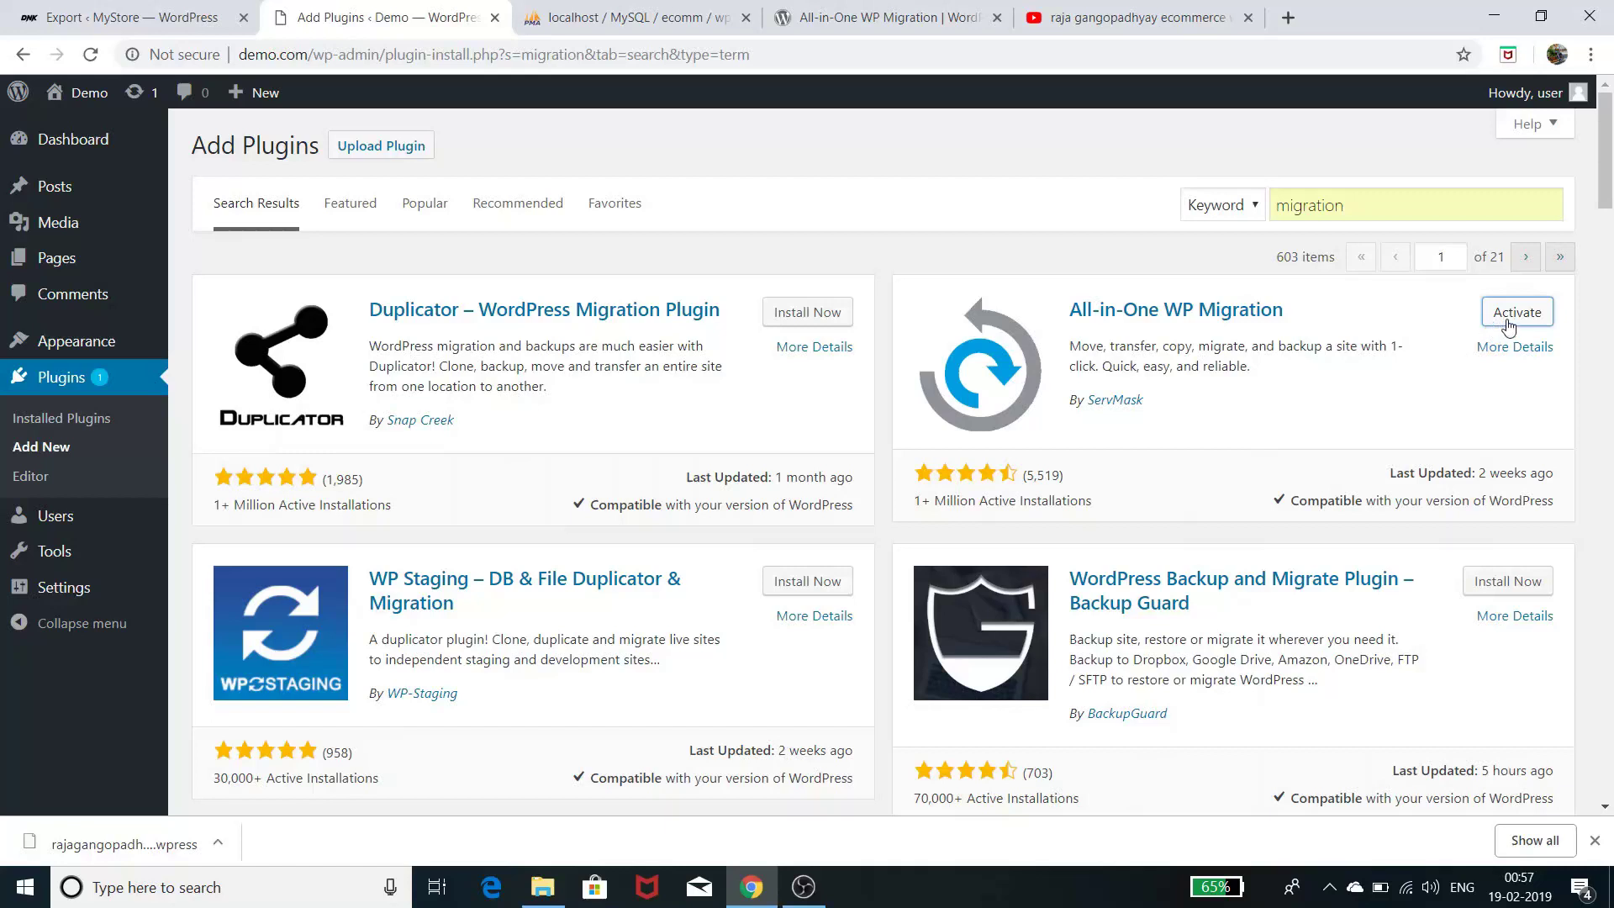
{"action": "left_click", "coordinate": [1509, 324]}
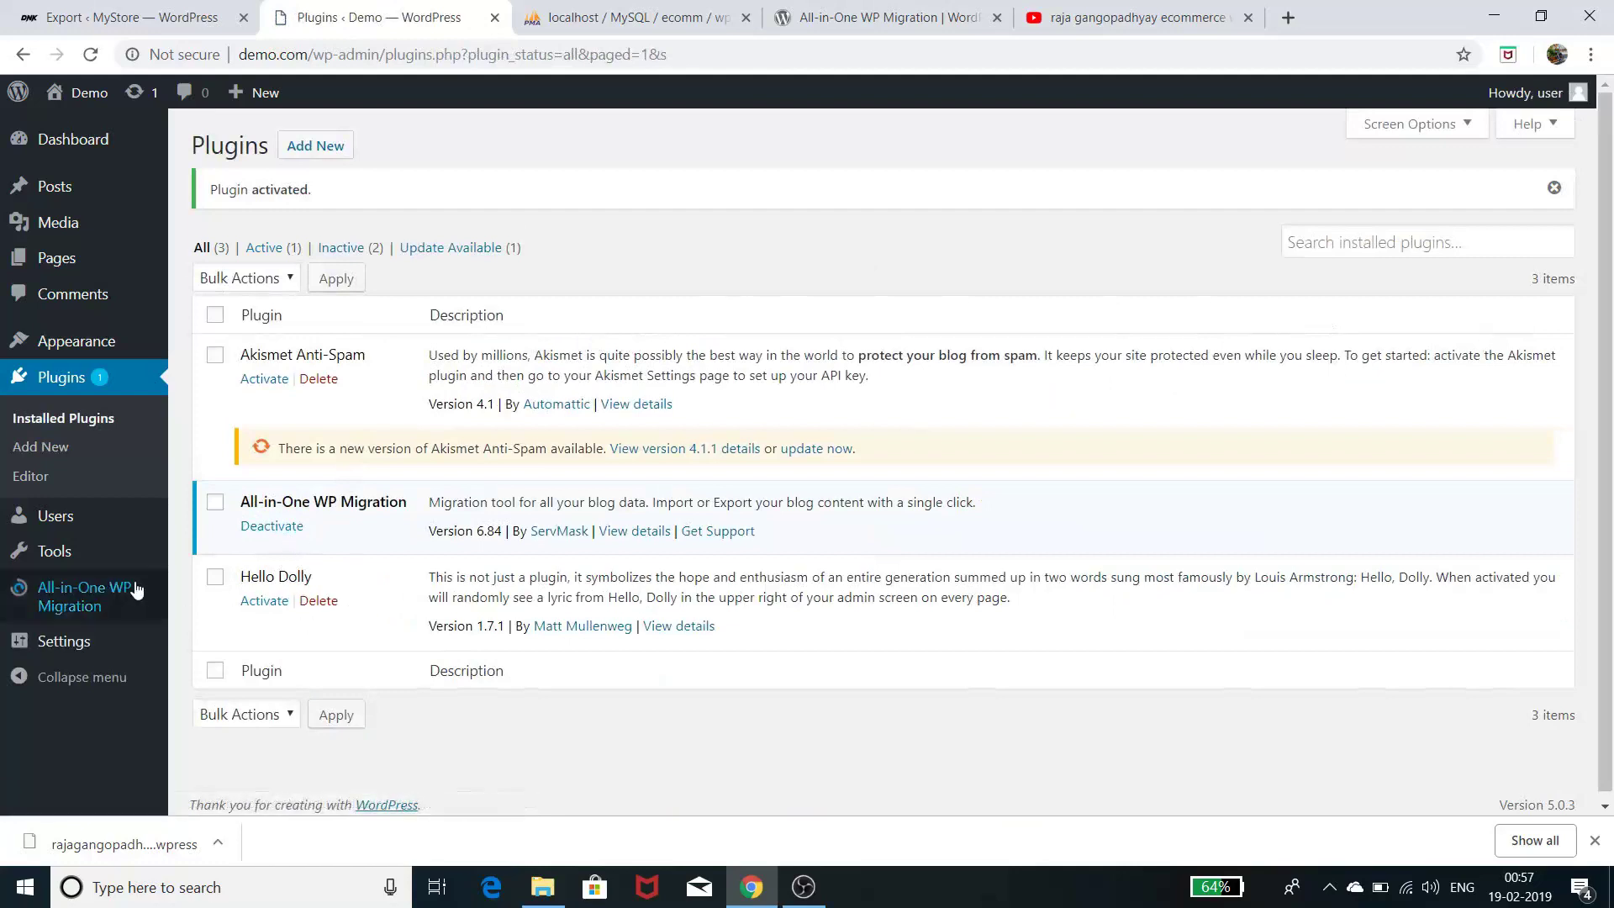
Open the Import page of All-in-One WP Migration, expand the import sources and check the maximum upload file size
{"action": "mouse_move", "coordinate": [81, 605]}
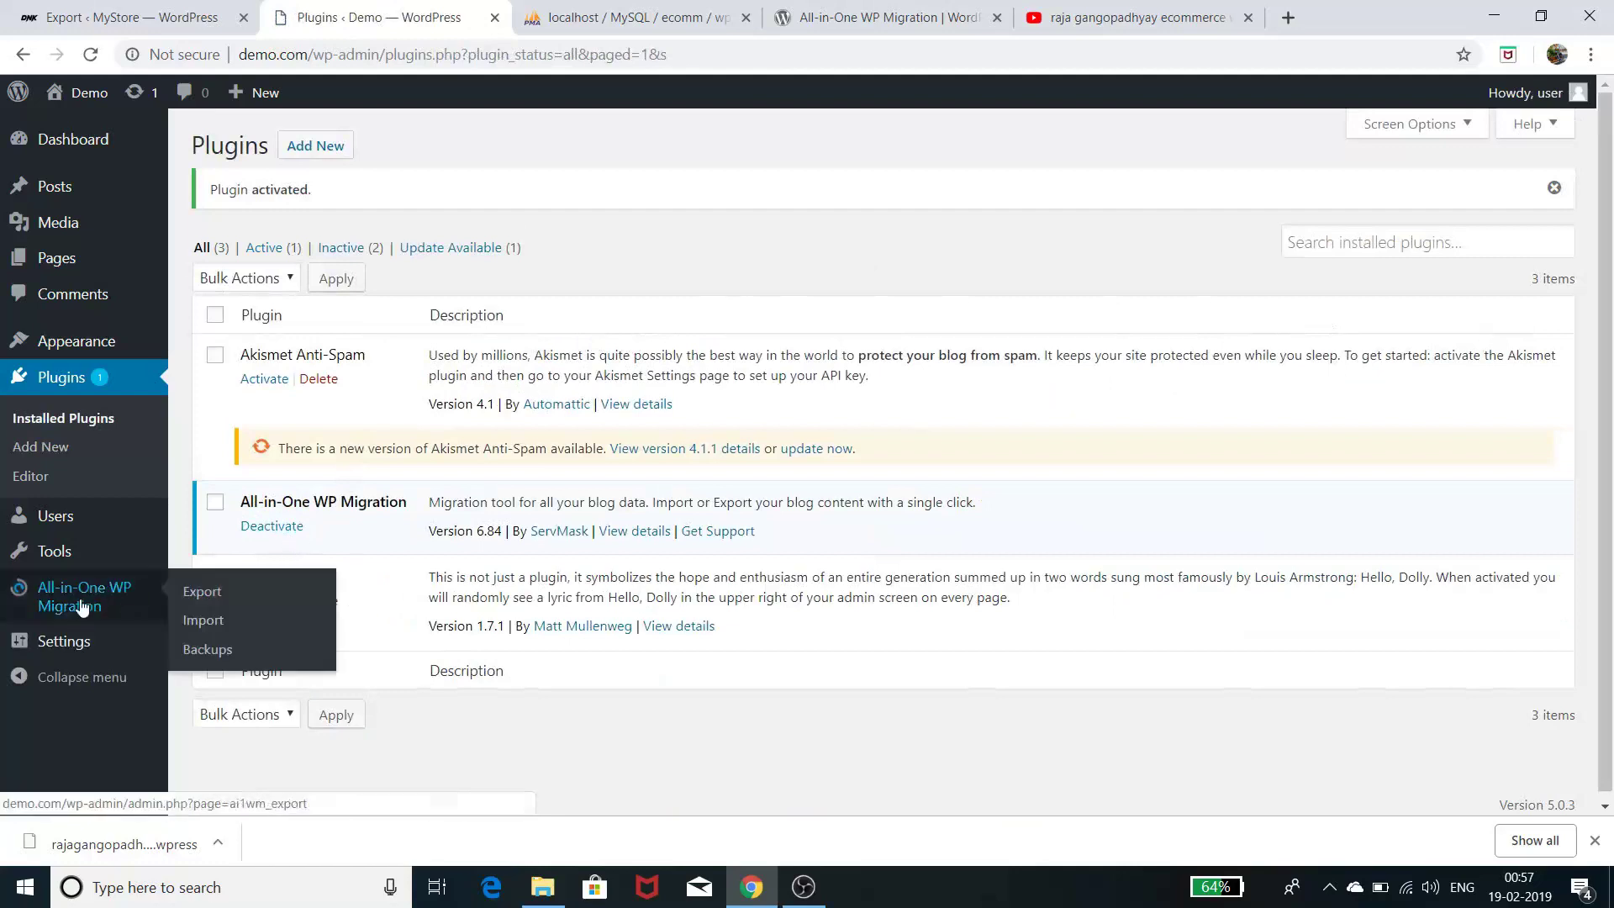
{"action": "left_click", "coordinate": [205, 620]}
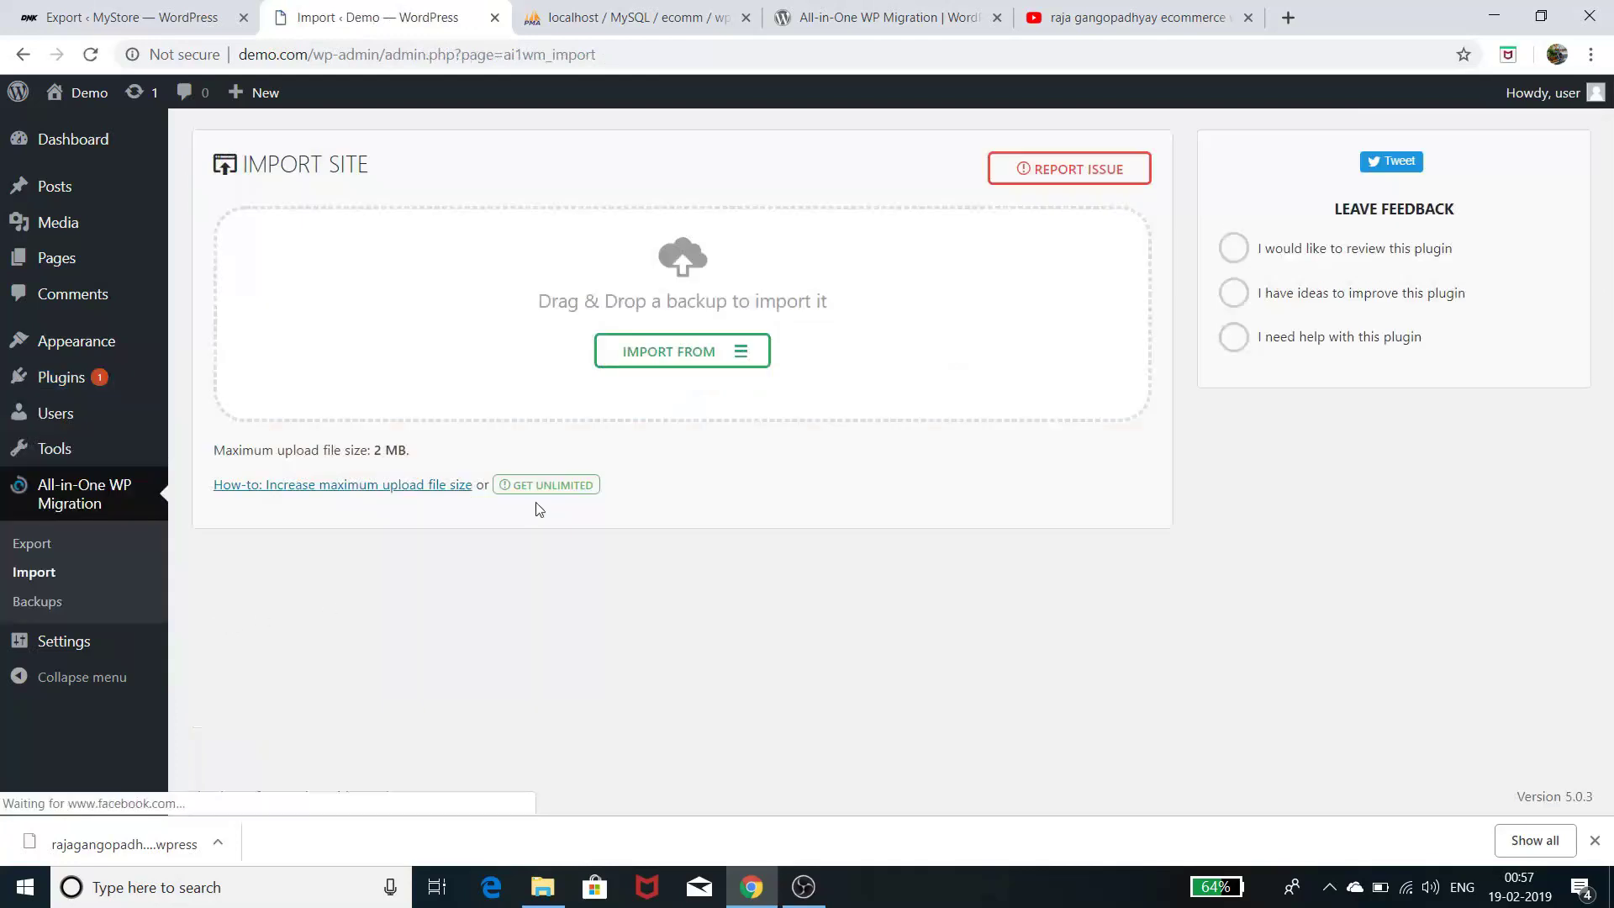
{"action": "left_click", "coordinate": [669, 356]}
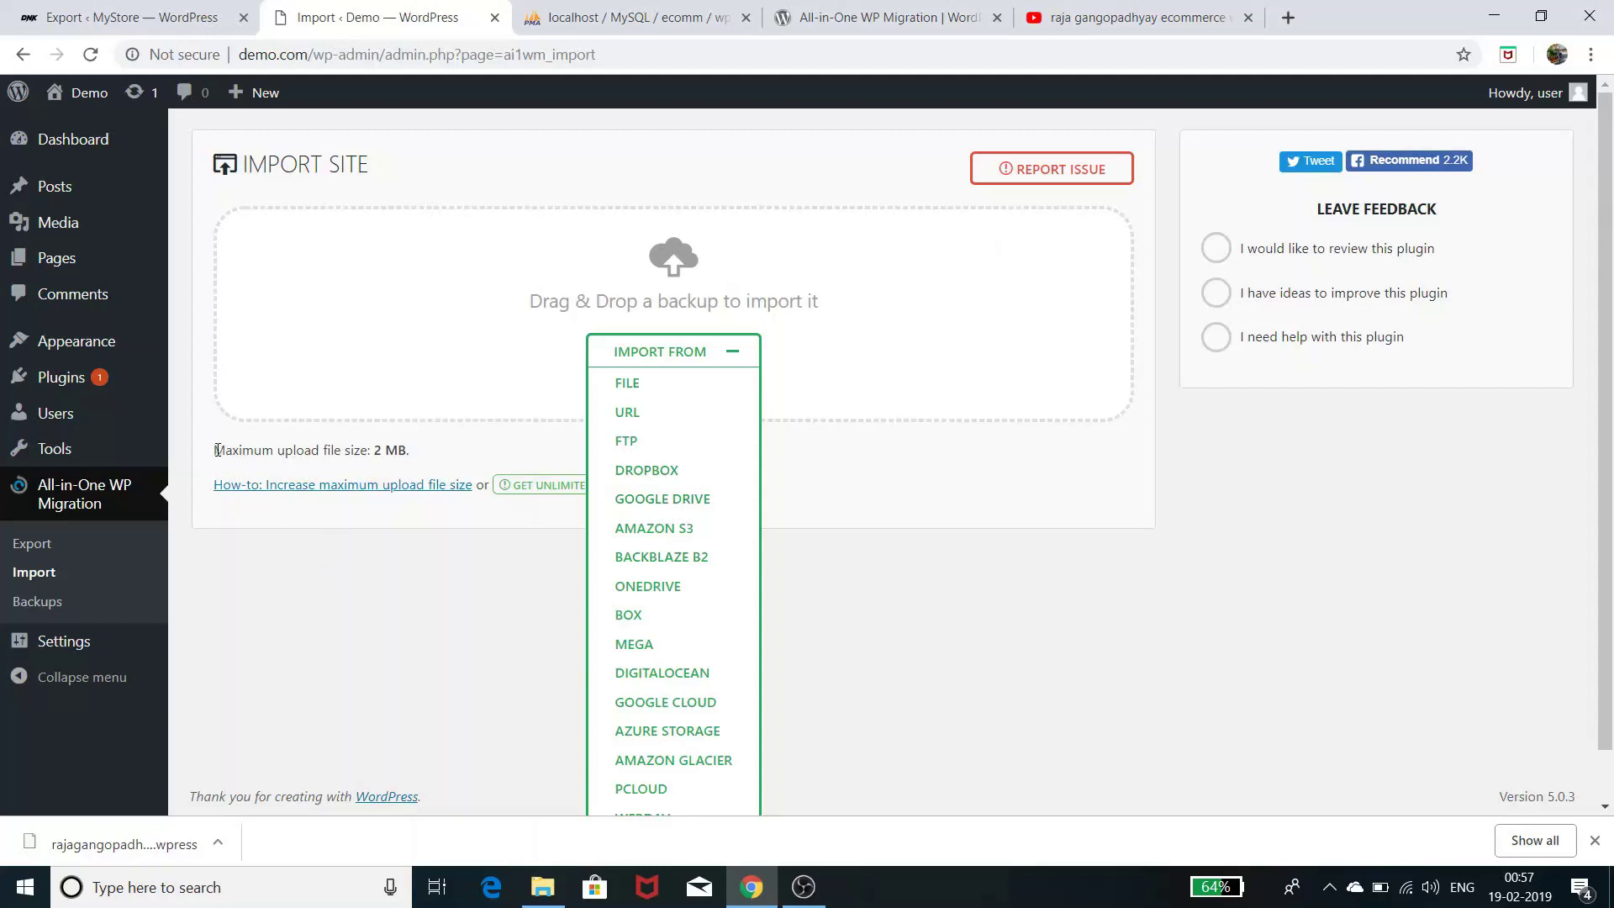
{"action": "left_click_drag", "start_coordinate": [213, 452], "coordinate": [402, 451]}
{"action": "left_click", "coordinate": [412, 624]}
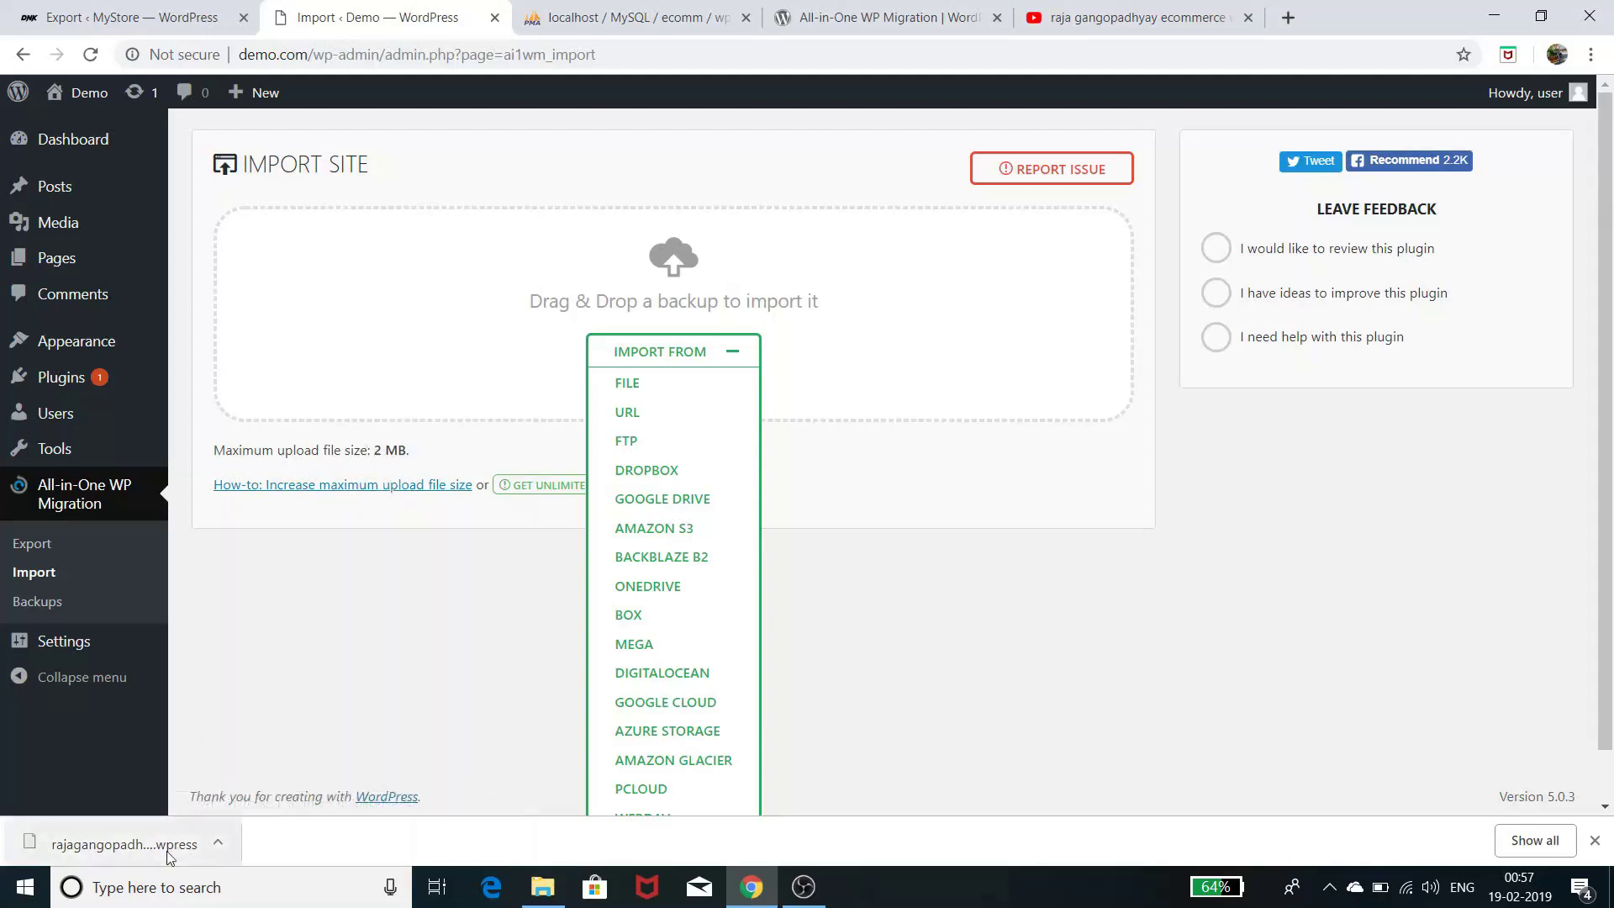
Open the linked guide on increasing the maximum upload file size and review its four methods
{"action": "left_click", "coordinate": [360, 488]}
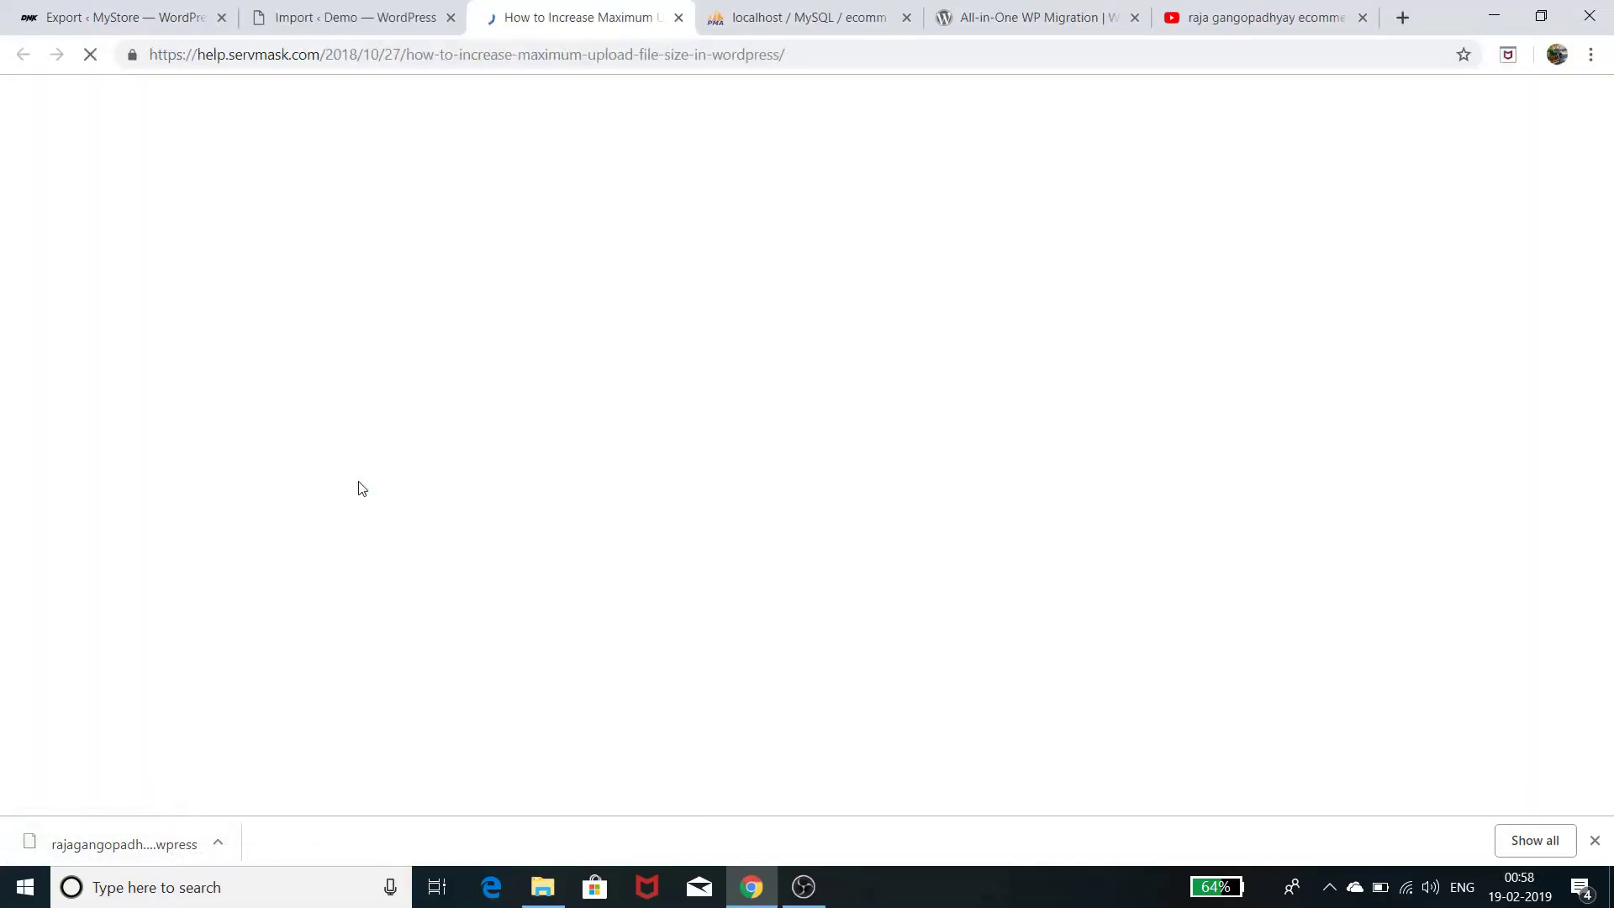
{"action": "scroll", "coordinate": [379, 541], "scroll_direction": "down", "scroll_amount": 3}
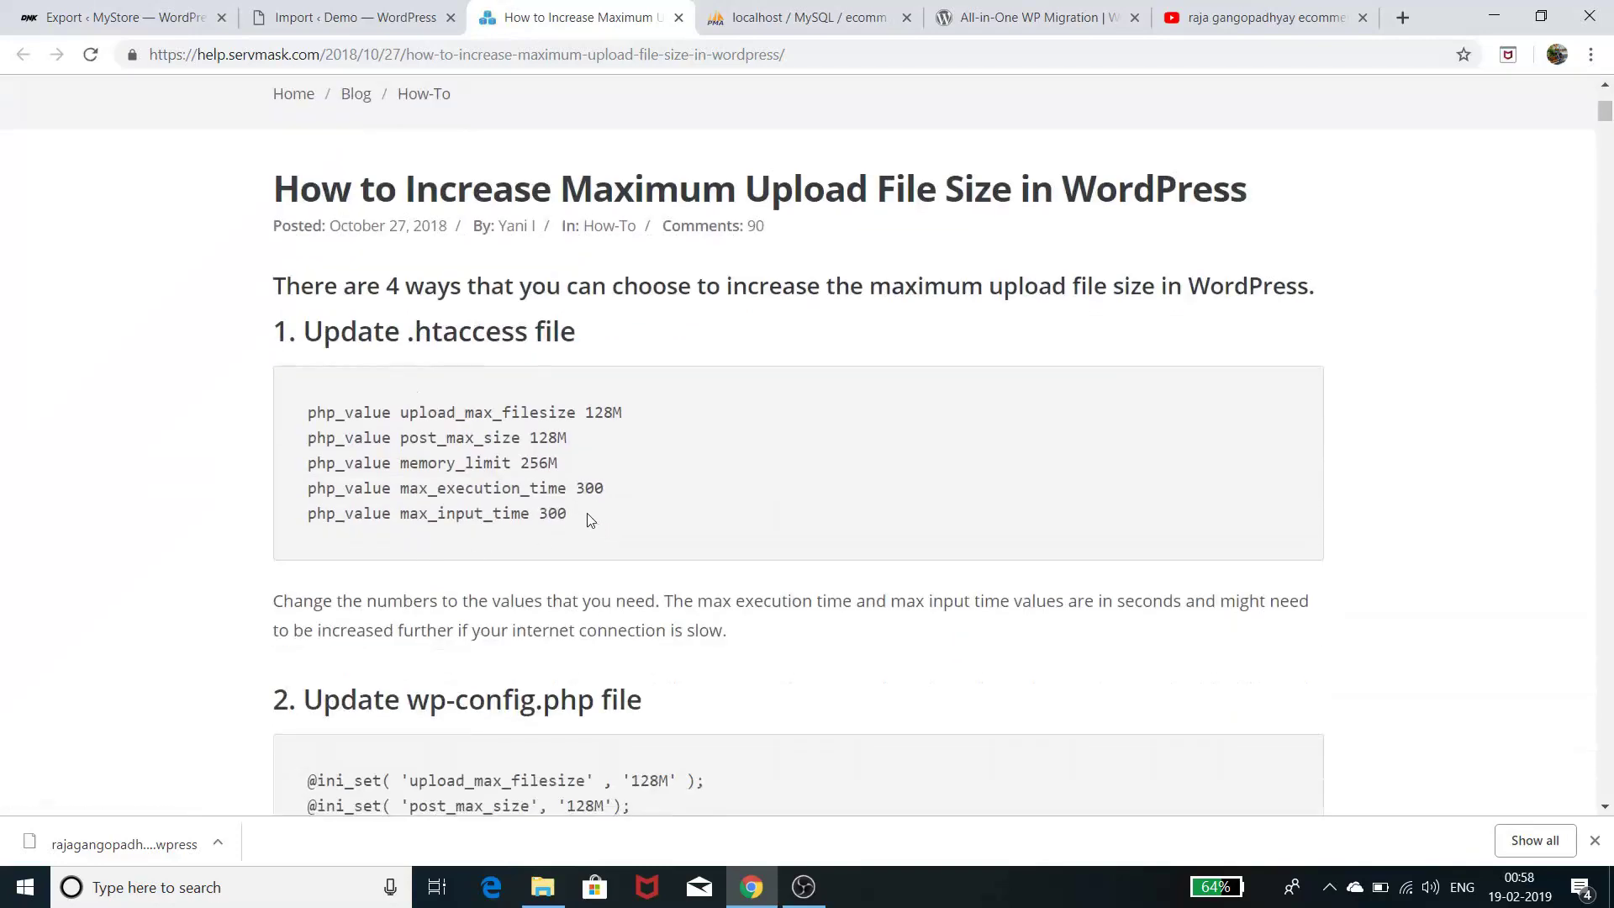
{"action": "scroll", "coordinate": [578, 515], "scroll_direction": "down", "scroll_amount": 1}
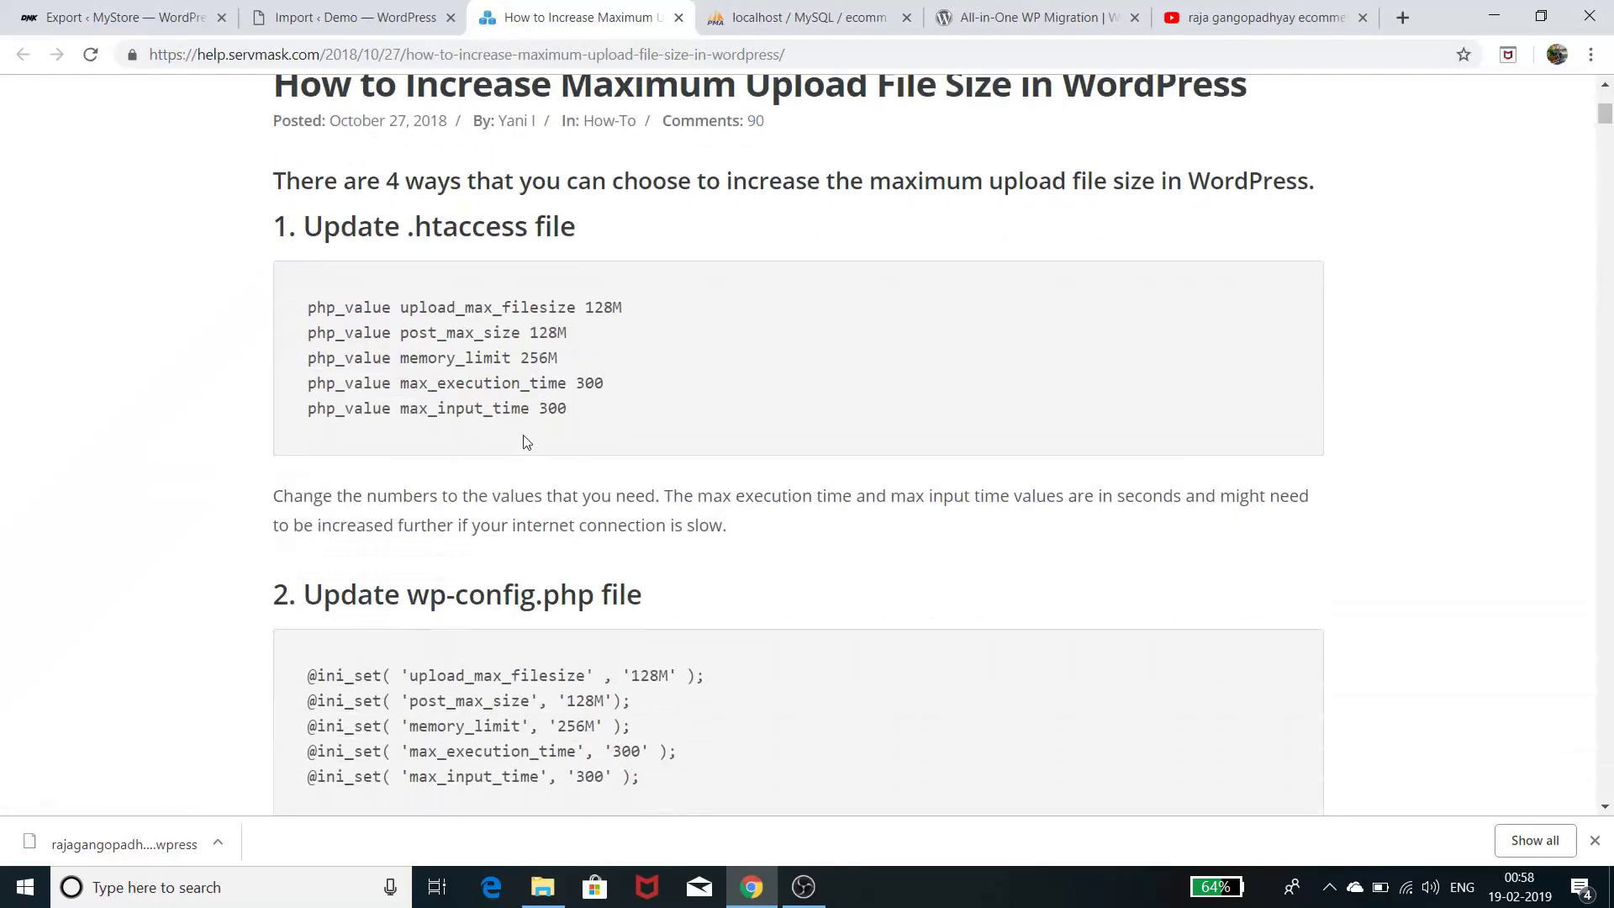
{"action": "left_click", "coordinate": [391, 33]}
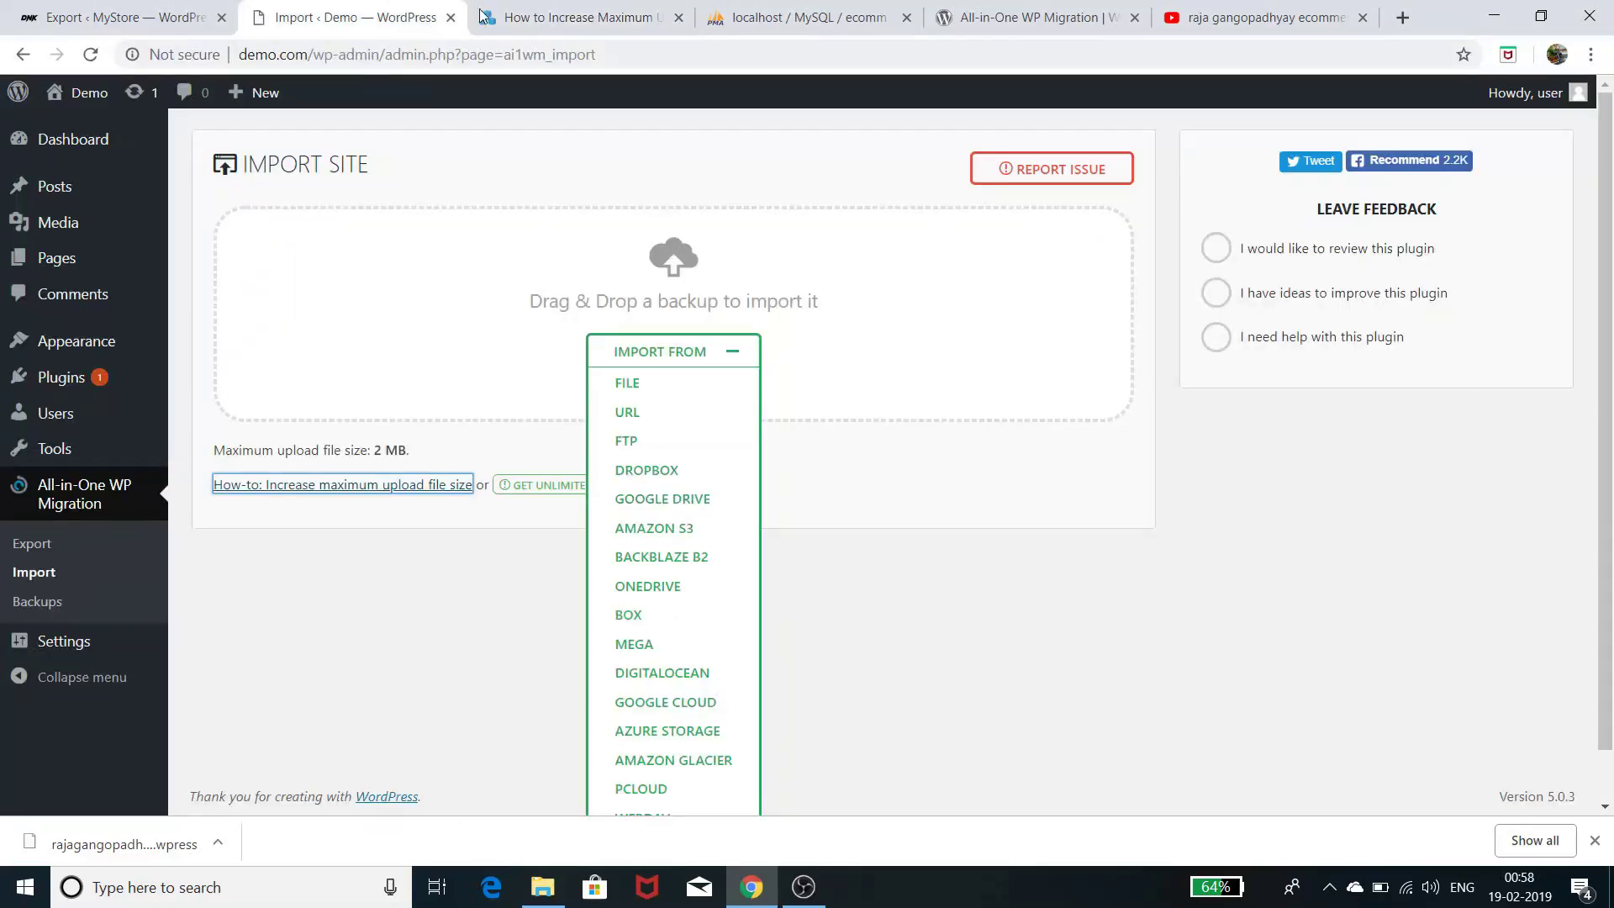
{"action": "left_click", "coordinate": [538, 18]}
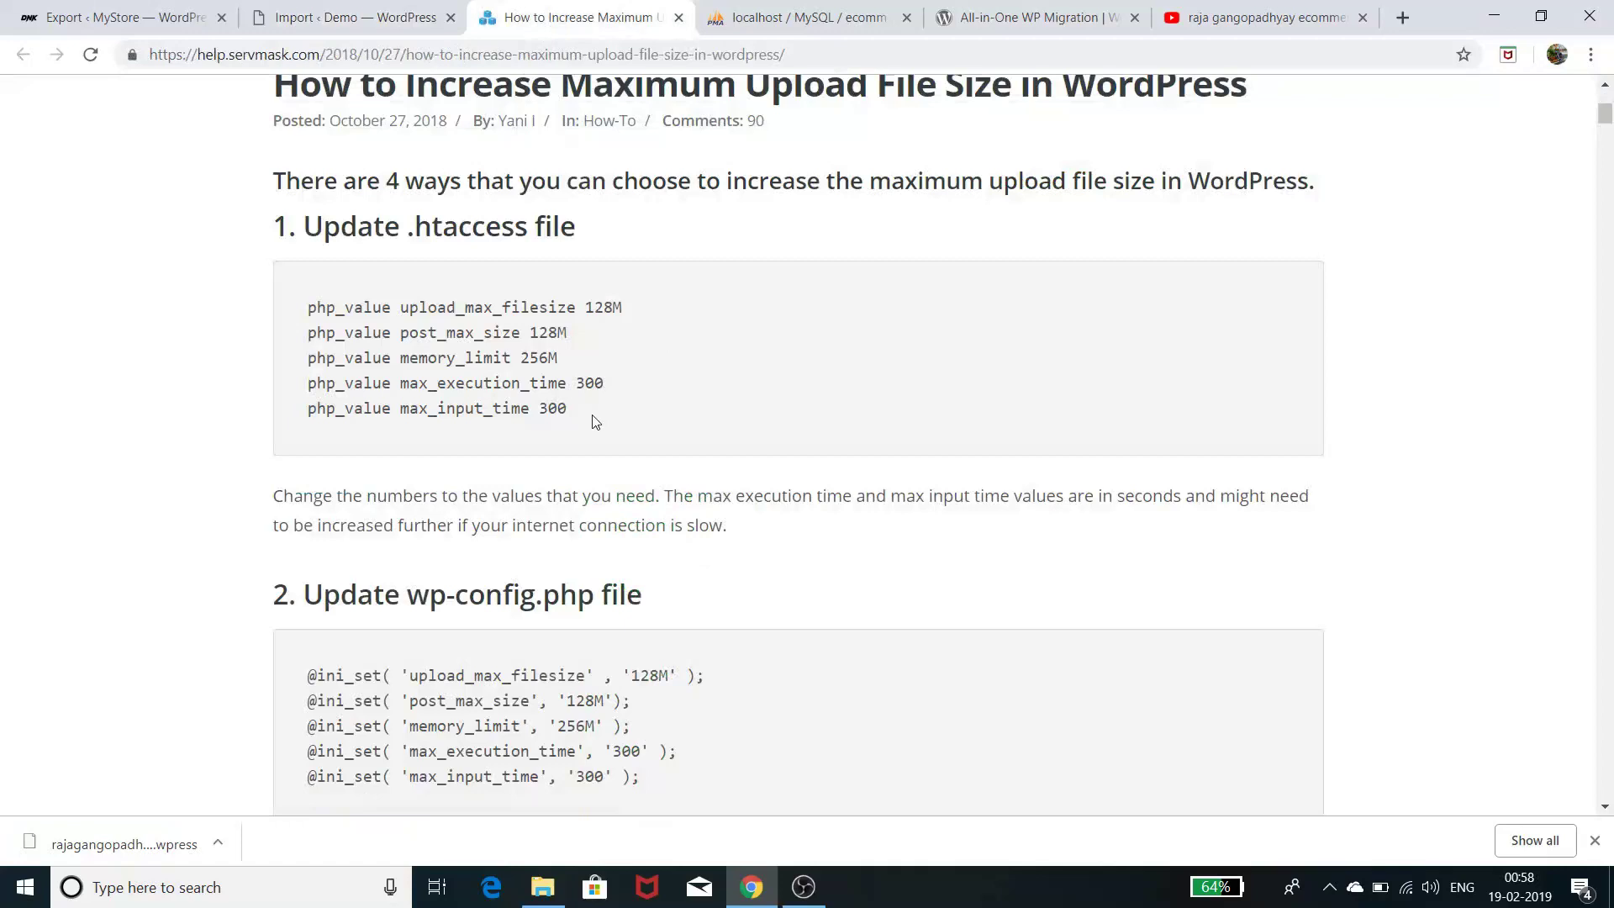
{"action": "scroll", "coordinate": [530, 550], "scroll_direction": "down", "scroll_amount": 6}
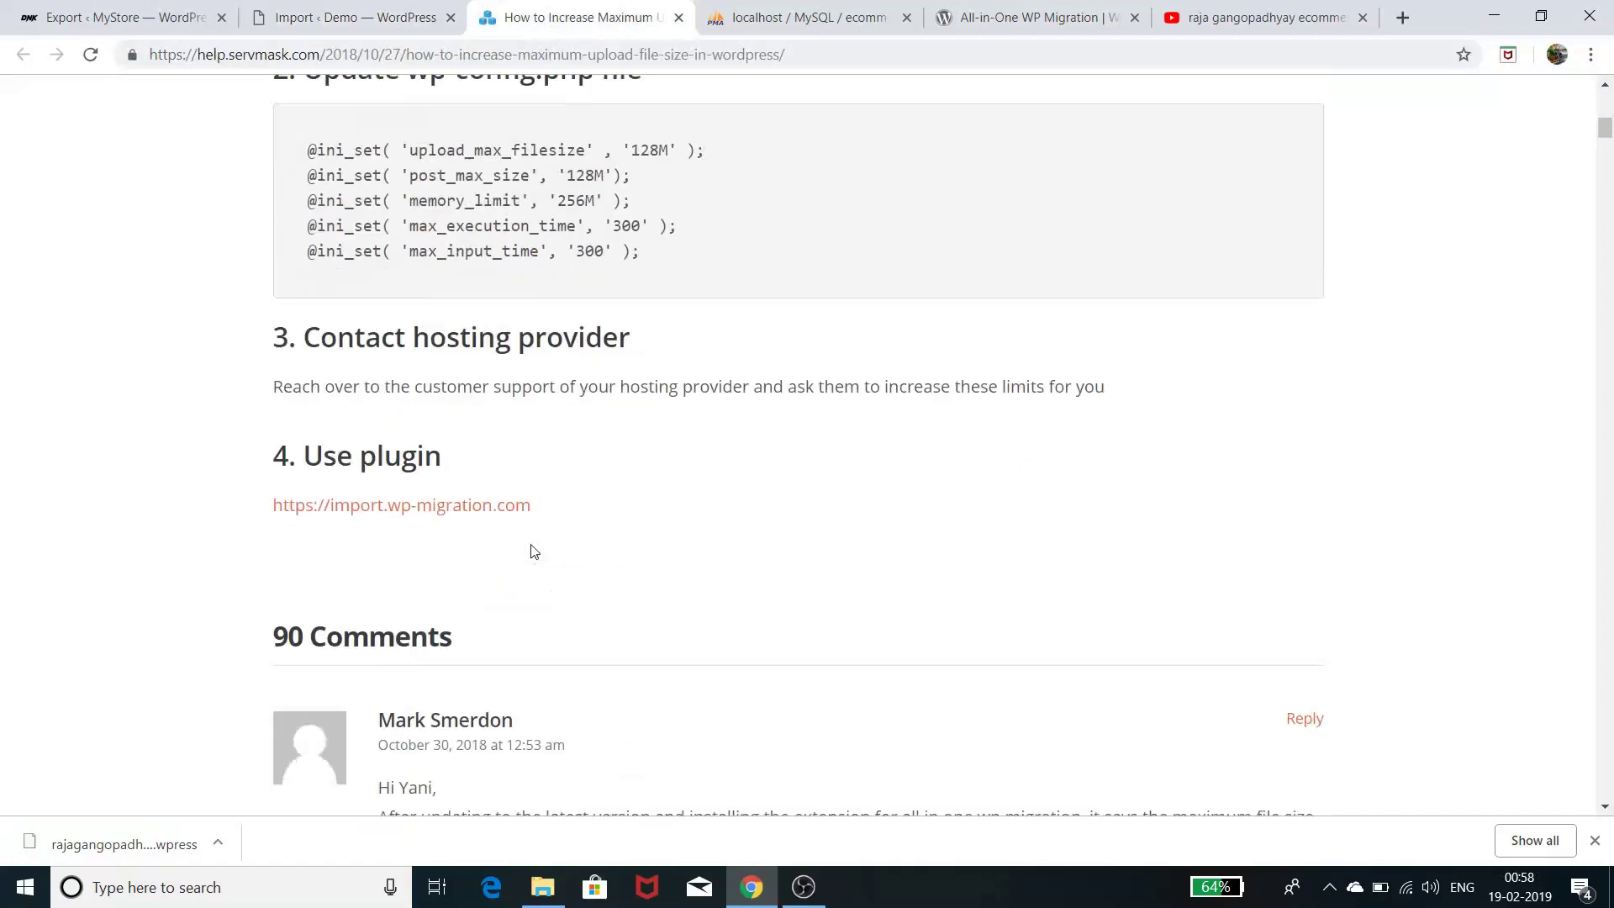
{"action": "scroll", "coordinate": [531, 551], "scroll_direction": "up", "scroll_amount": 6}
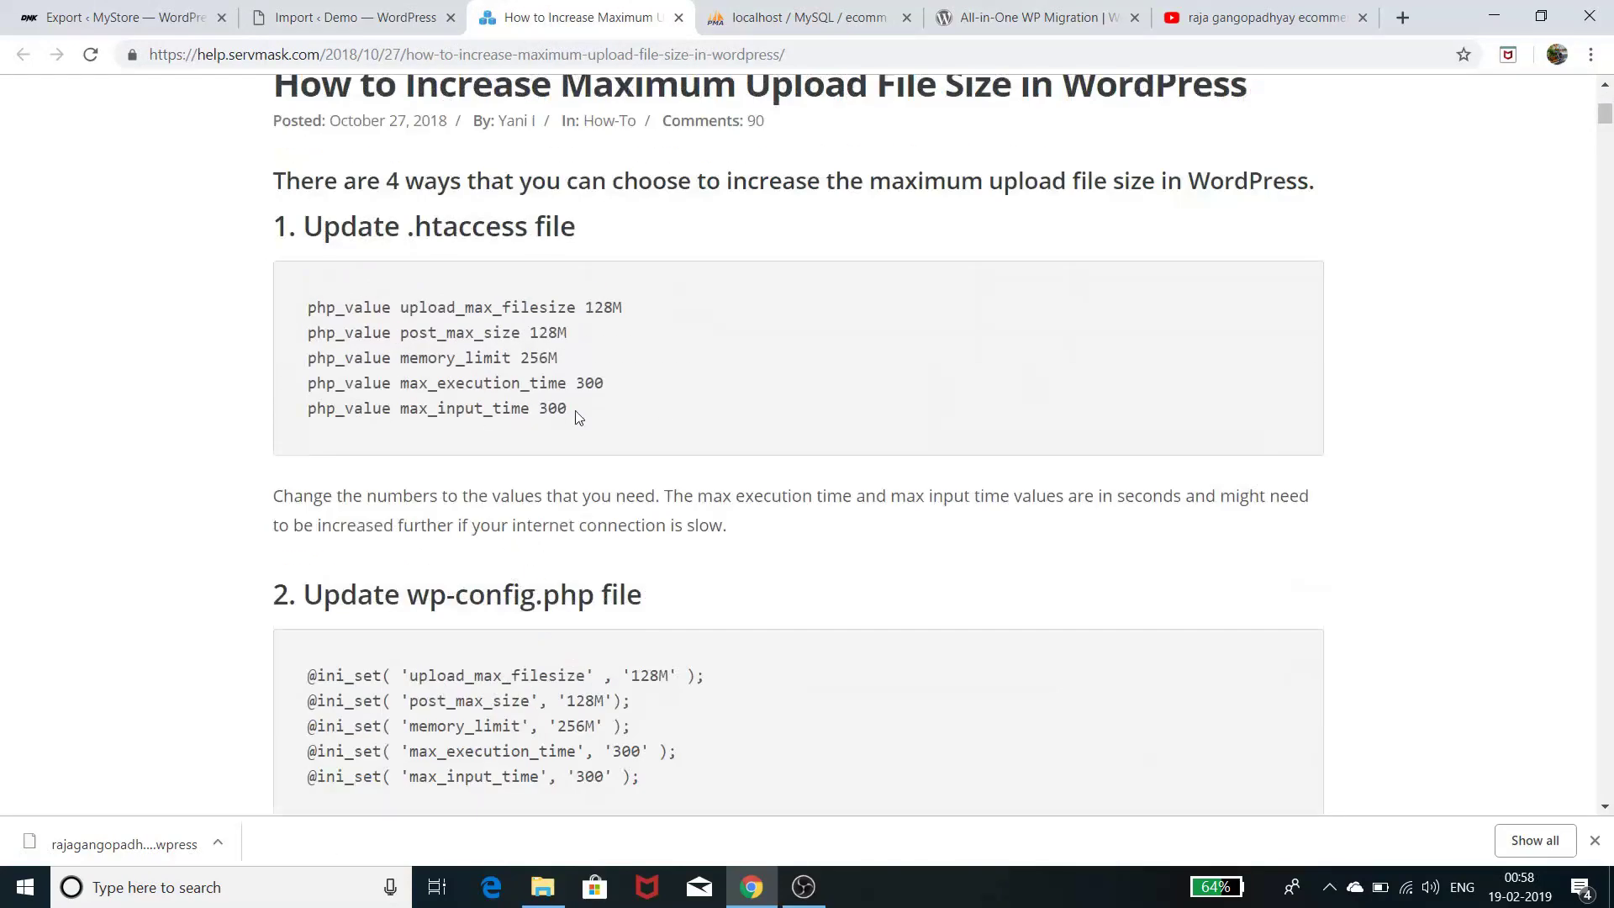
Copy the five php_value lines from the guide's "Update .htaccess file" section
{"action": "left_click_drag", "start_coordinate": [578, 418], "coordinate": [296, 313]}
{"action": "right_click", "coordinate": [376, 331]}
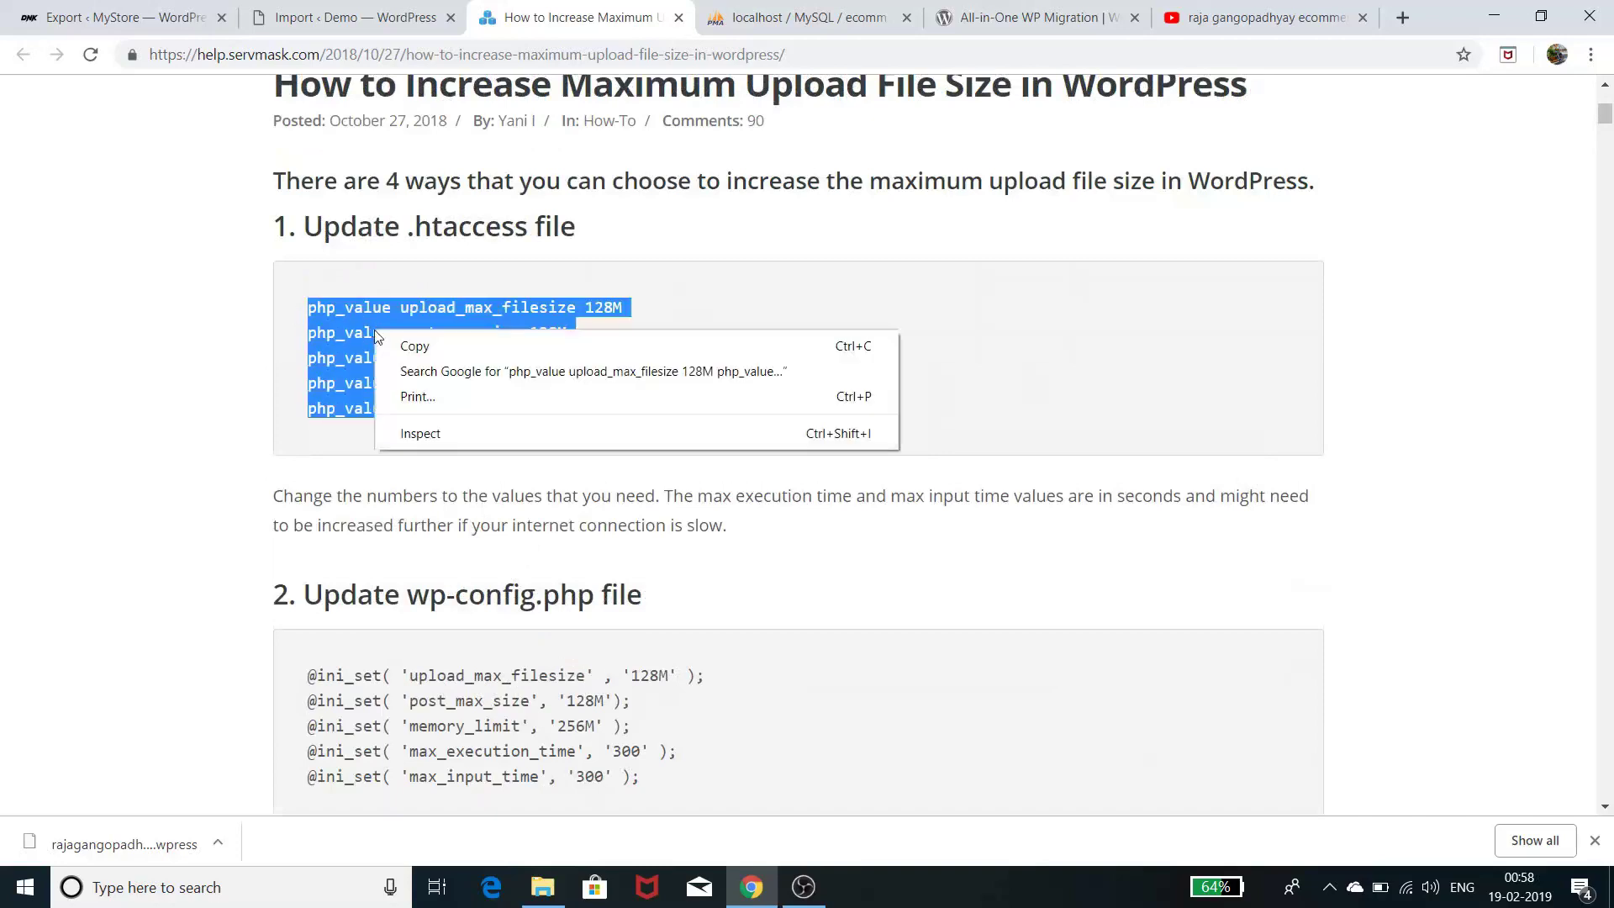
{"action": "left_click", "coordinate": [420, 351]}
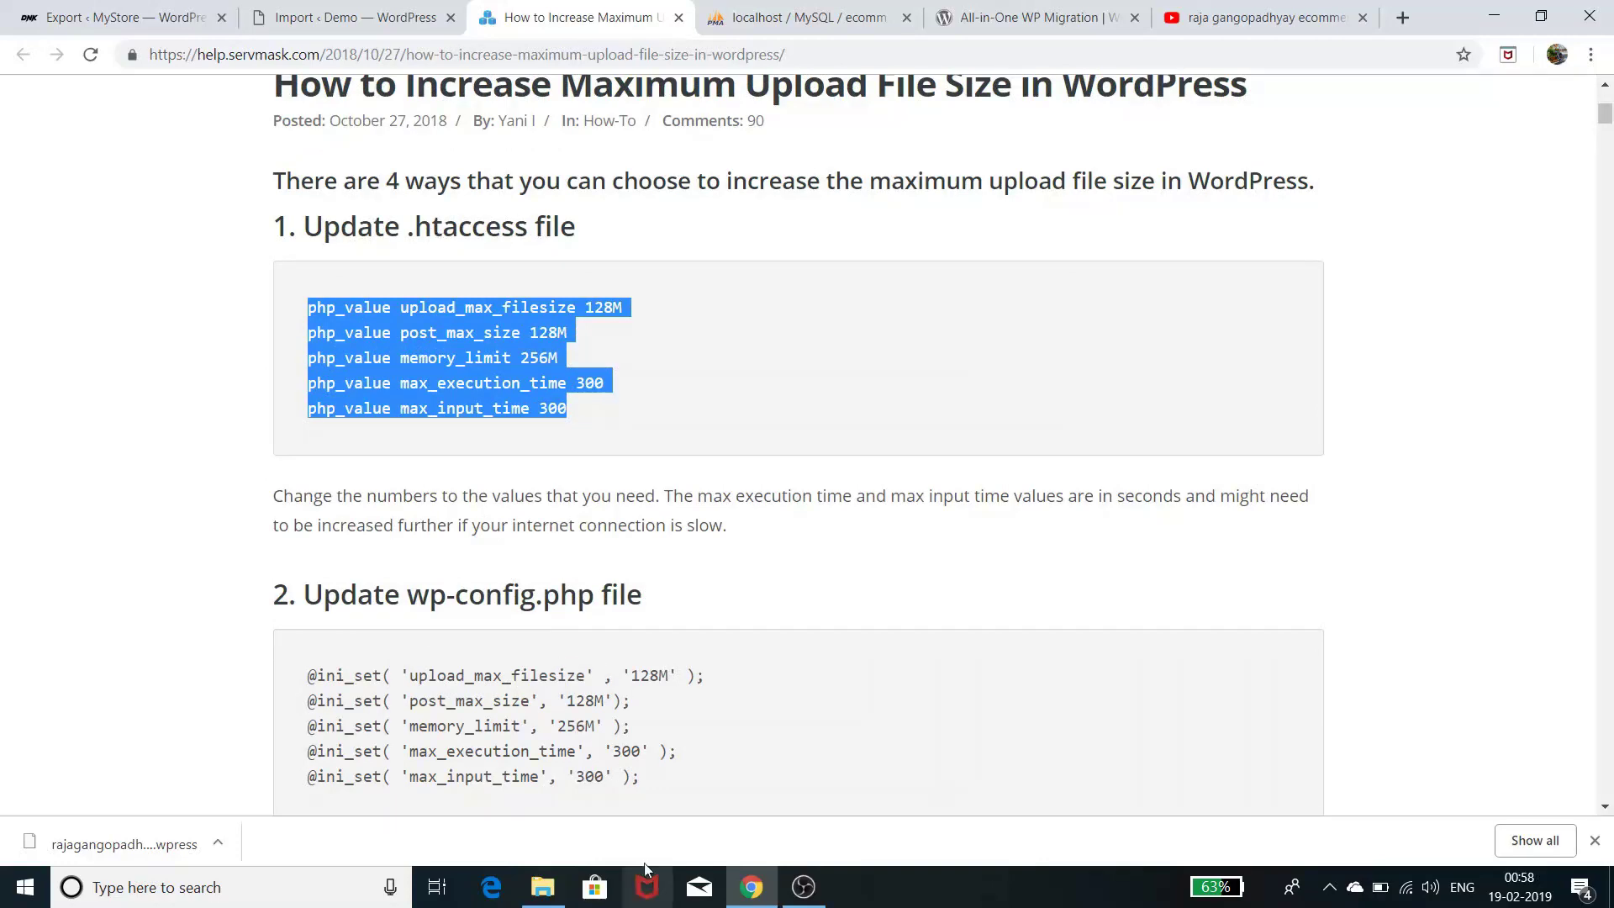
Open the .htaccess file from the C:\wamp64\www\demo folder in Notepad++
{"action": "left_click", "coordinate": [543, 887]}
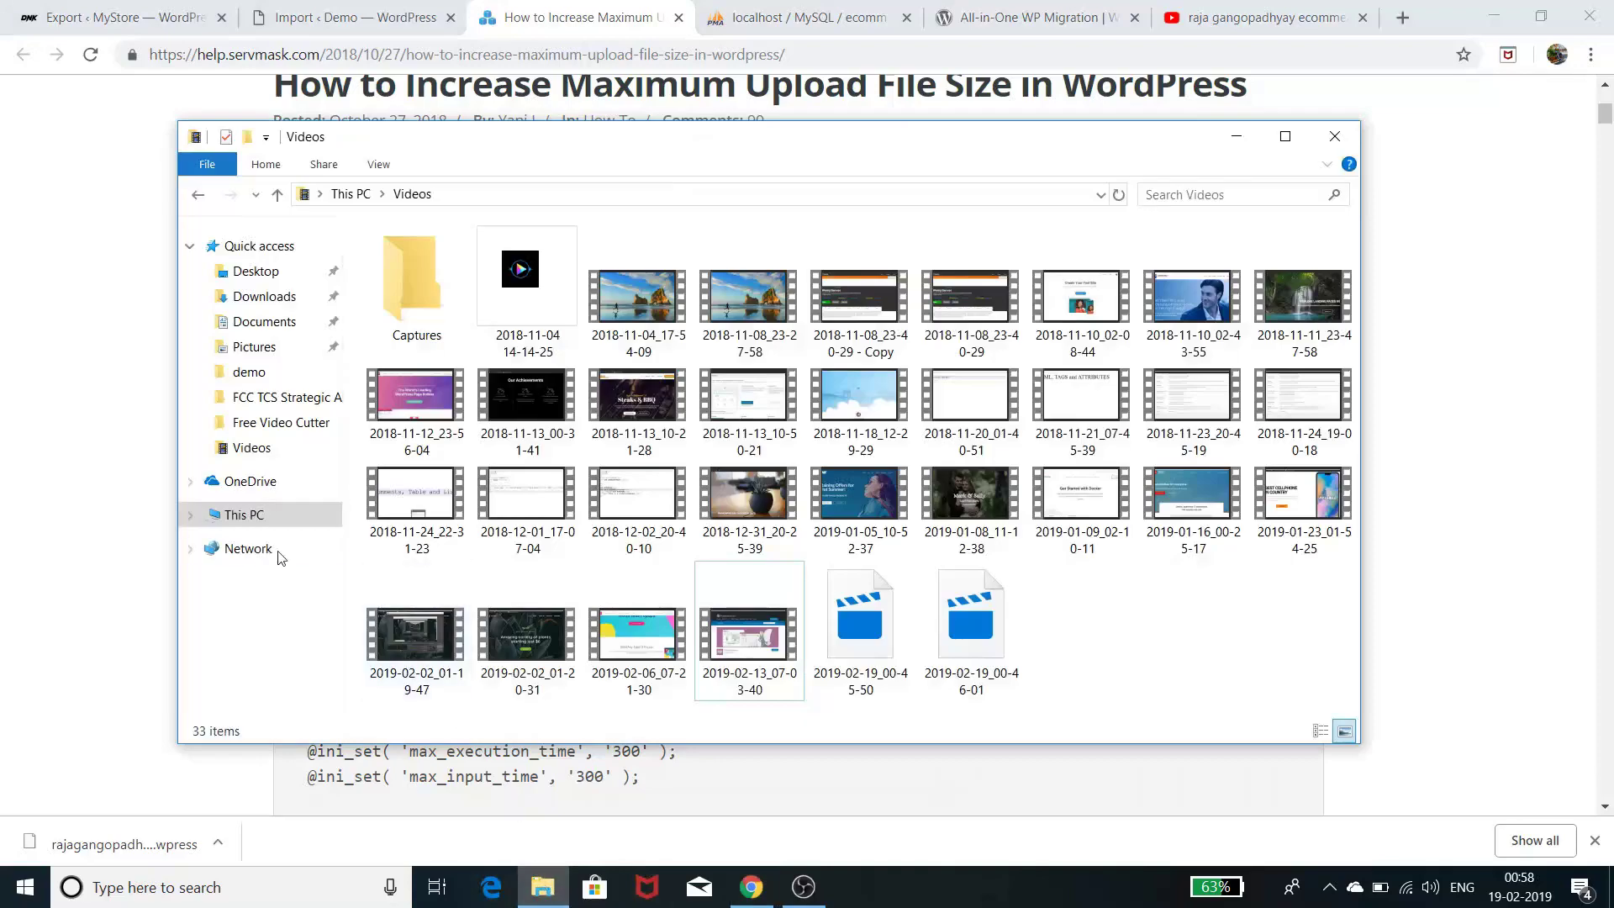
{"action": "left_click", "coordinate": [254, 516]}
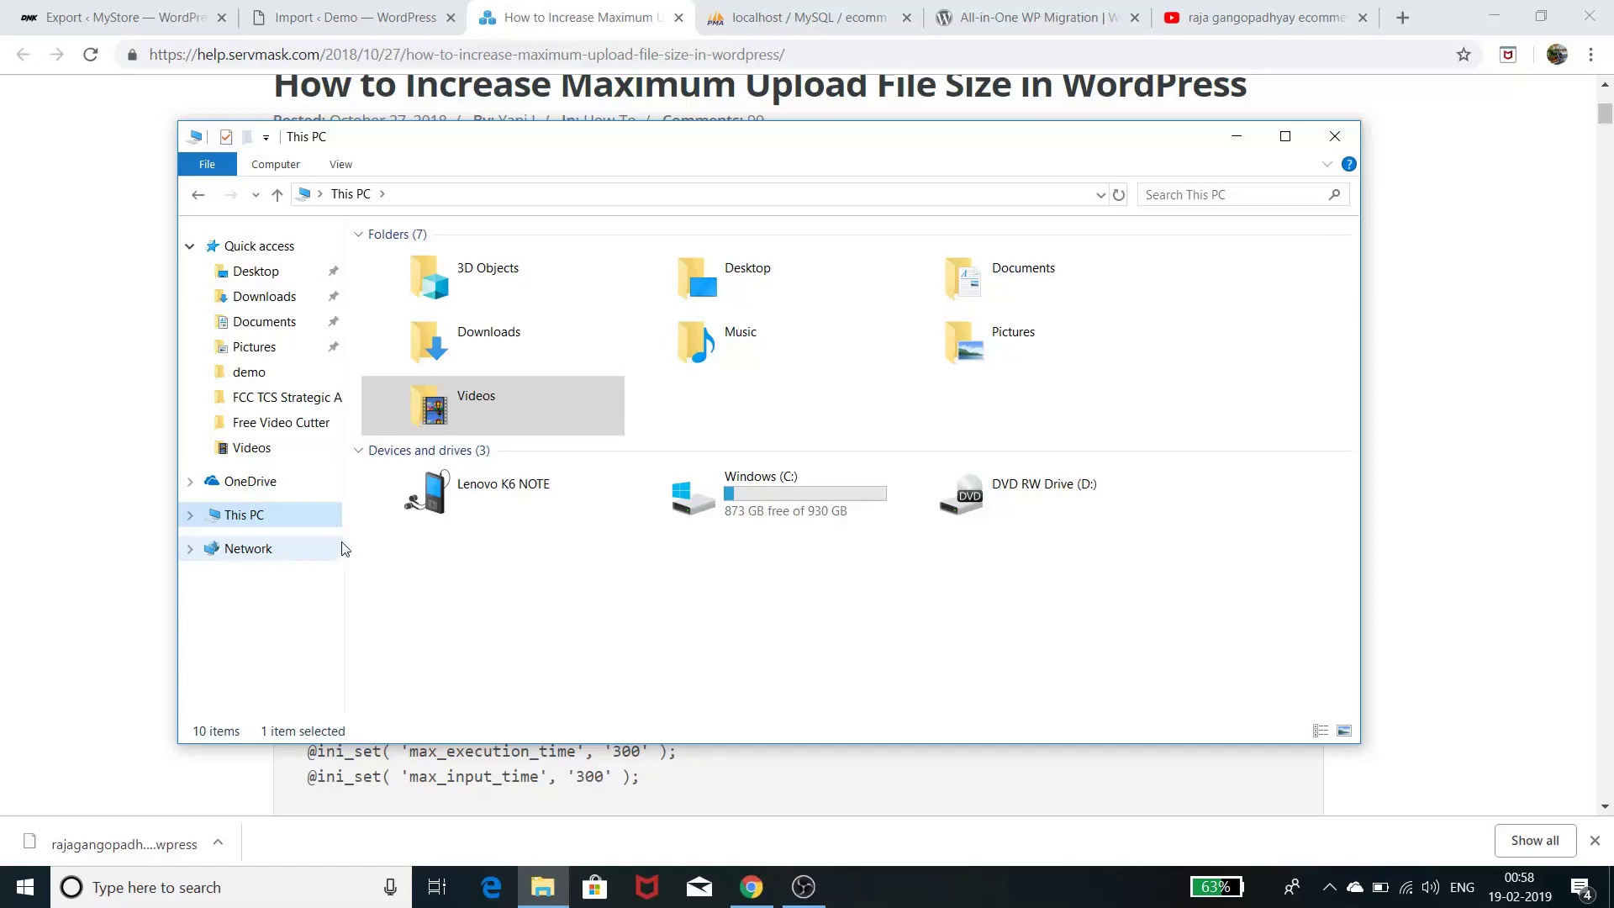
{"action": "left_click", "coordinate": [252, 373]}
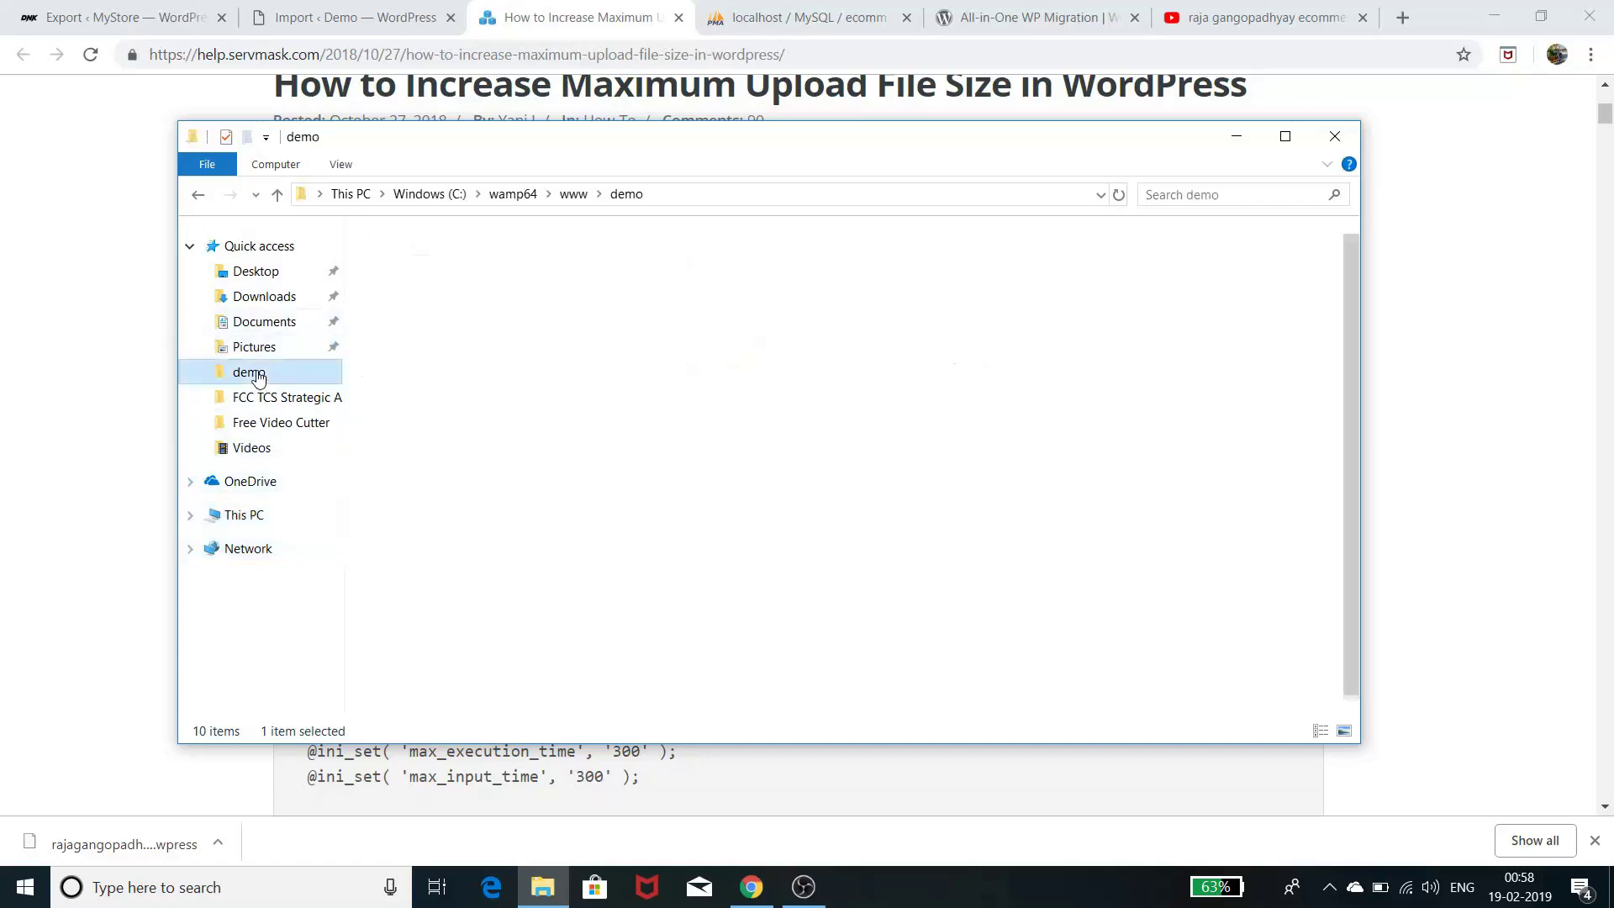
{"action": "double_click", "coordinate": [409, 330]}
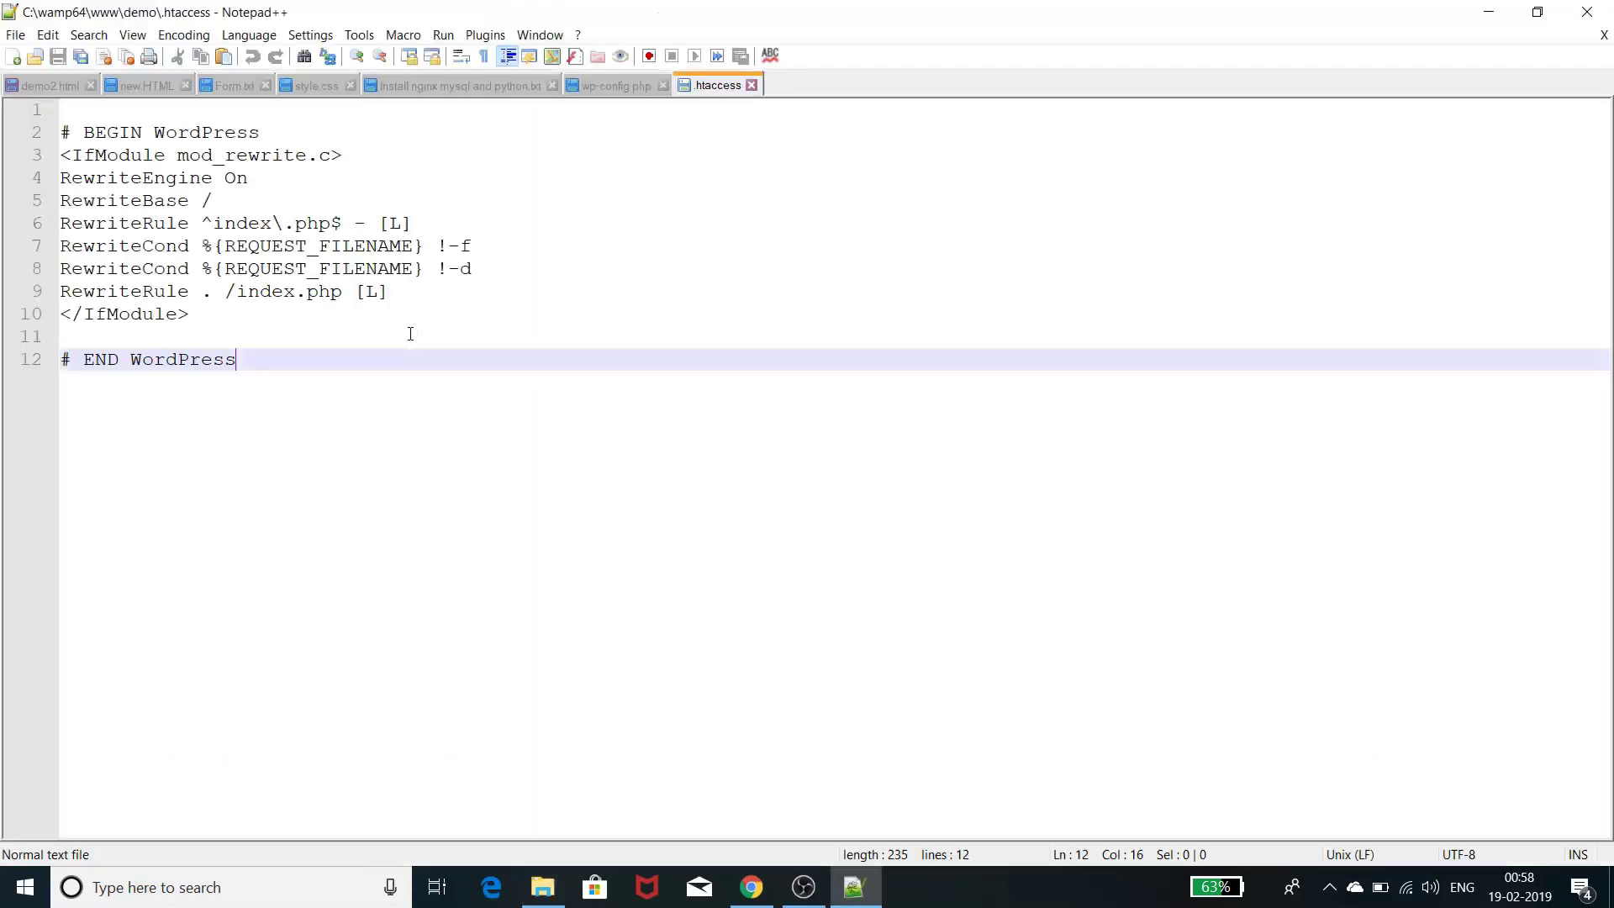
Paste the copied php_value lines on a new line below </IfModule>, save .htaccess and minimize the editor and folder windows
{"action": "left_click", "coordinate": [215, 321]}
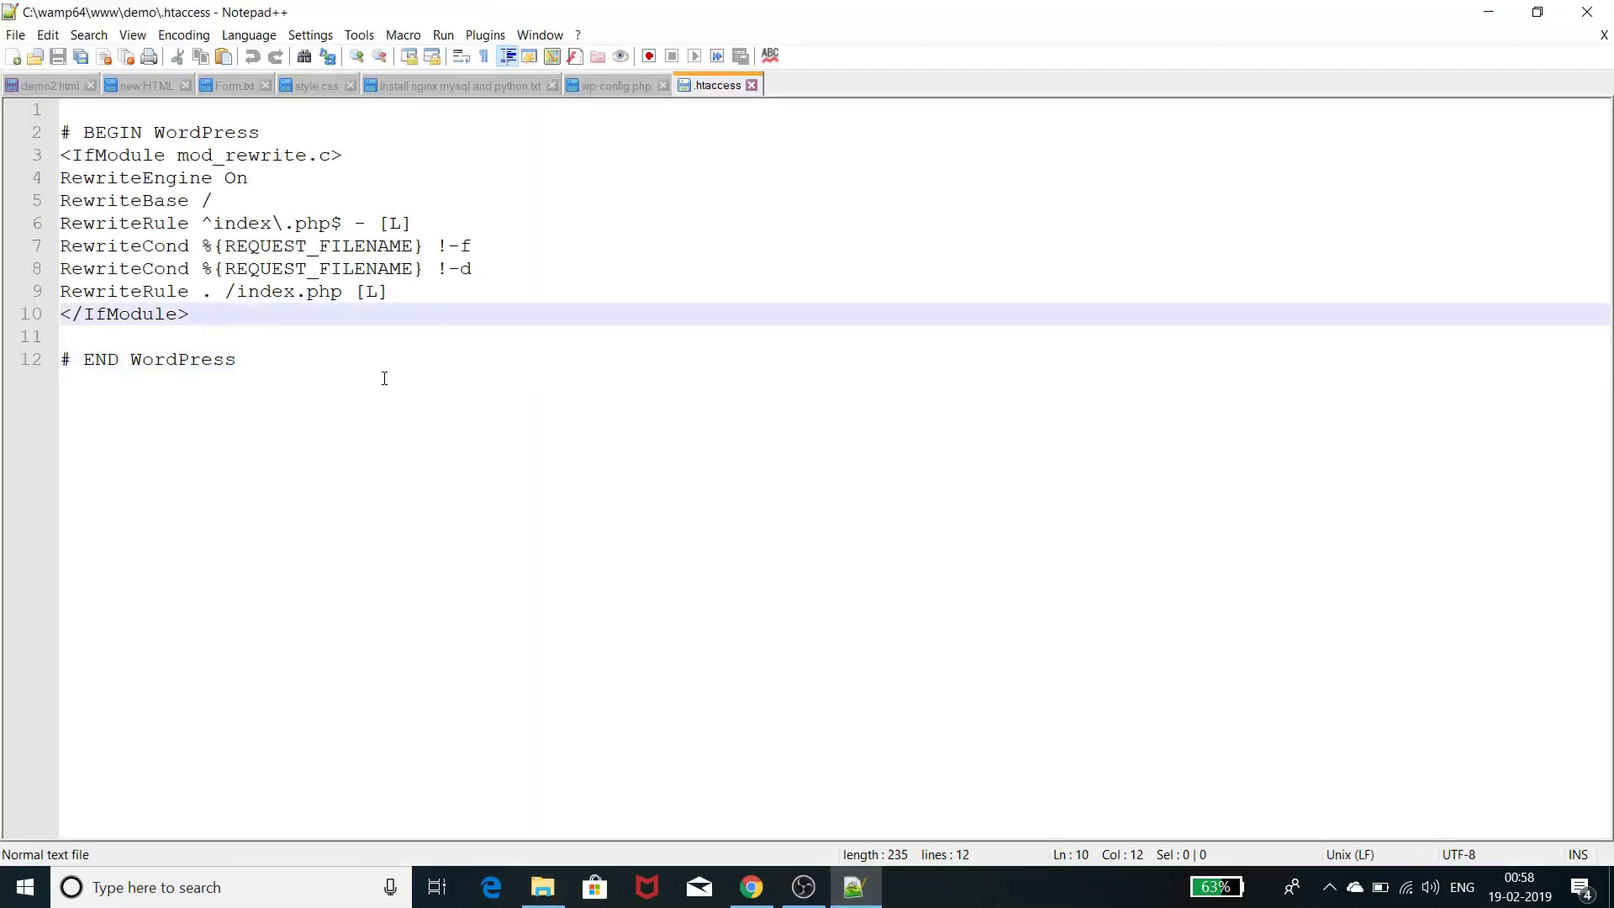
{"action": "key", "text": "Return"}
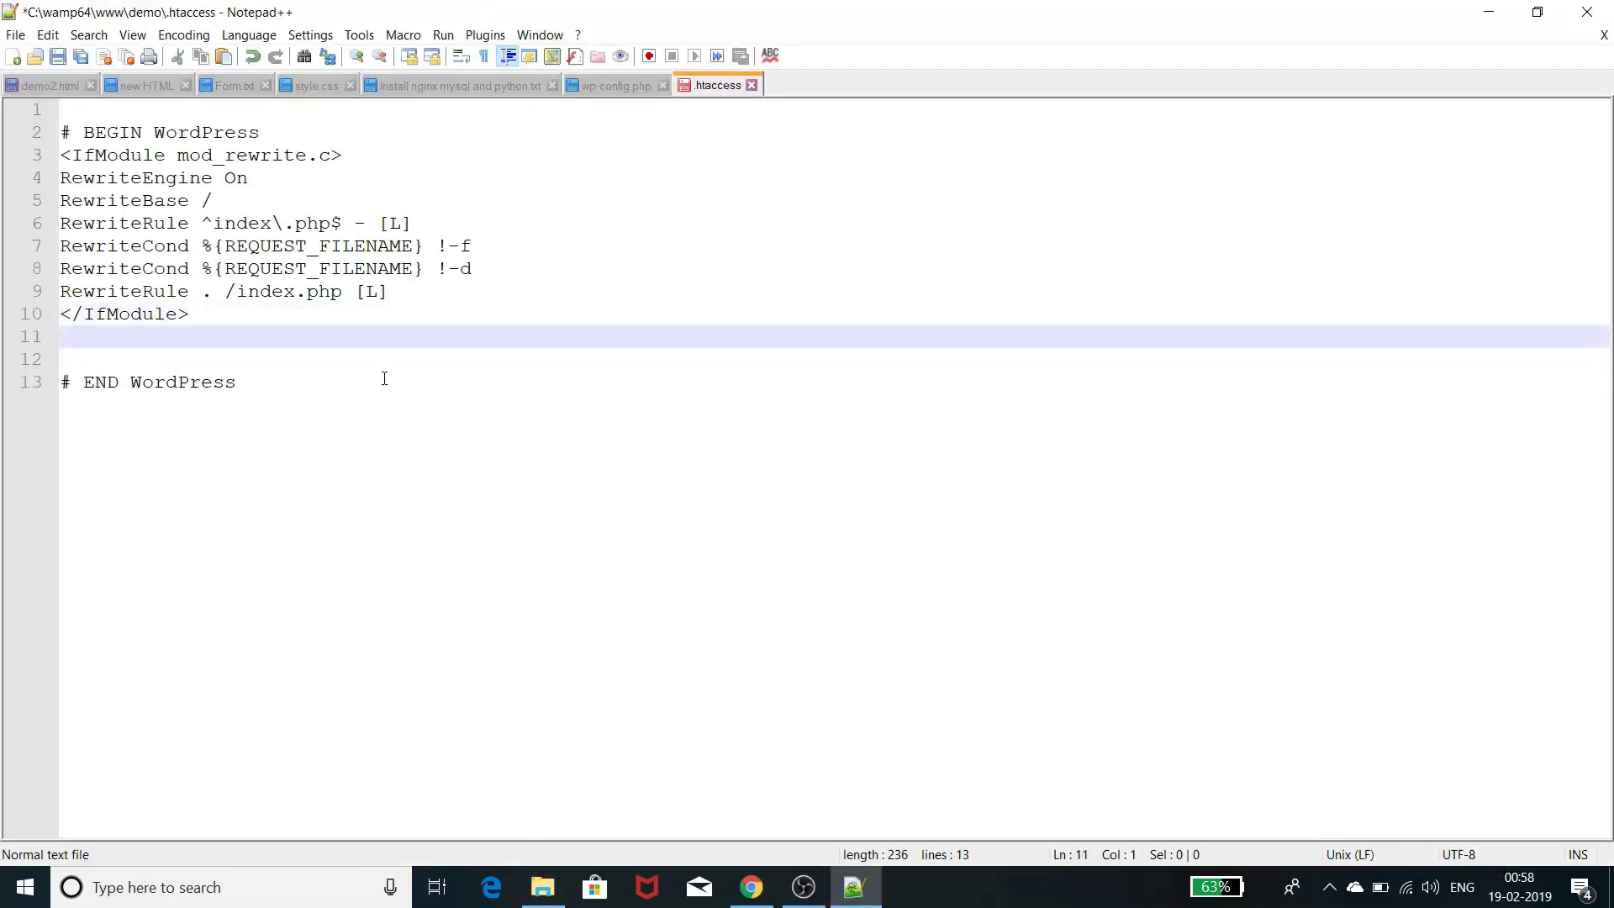
{"action": "type", "text": "php_value upload_max_filesize 128M php_value post_max_size 128M php_value memory_limit 256M php_value max_execution_time 300 php_value max_input_time 300"}
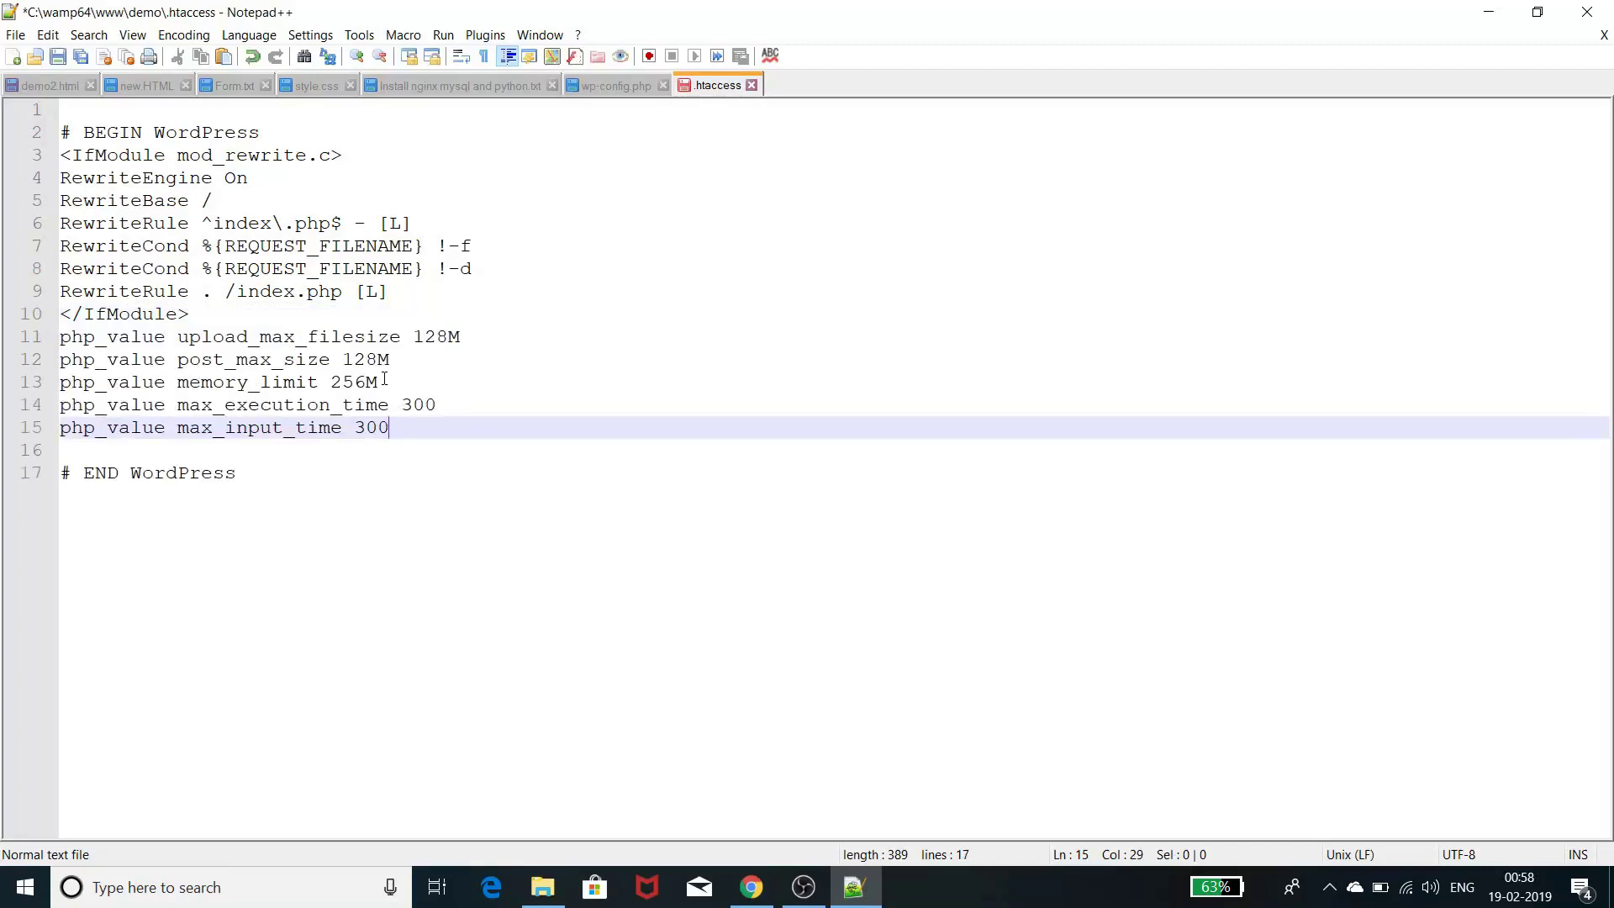
{"action": "key", "text": "ctrl+s"}
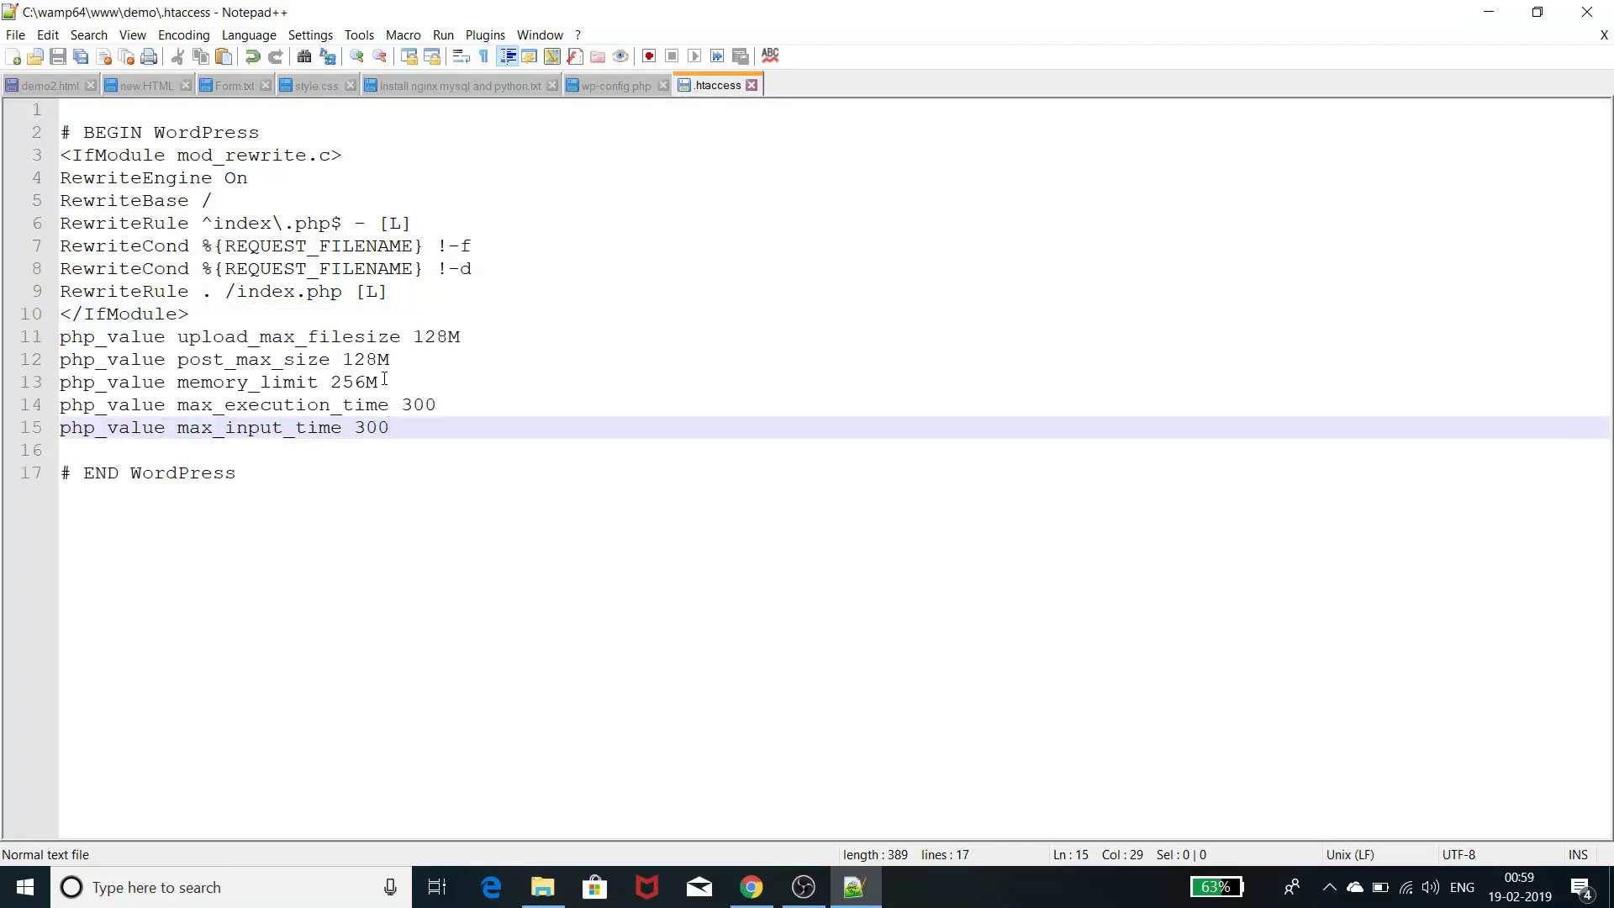
{"action": "left_click", "coordinate": [1477, 18]}
{"action": "left_click", "coordinate": [1234, 135]}
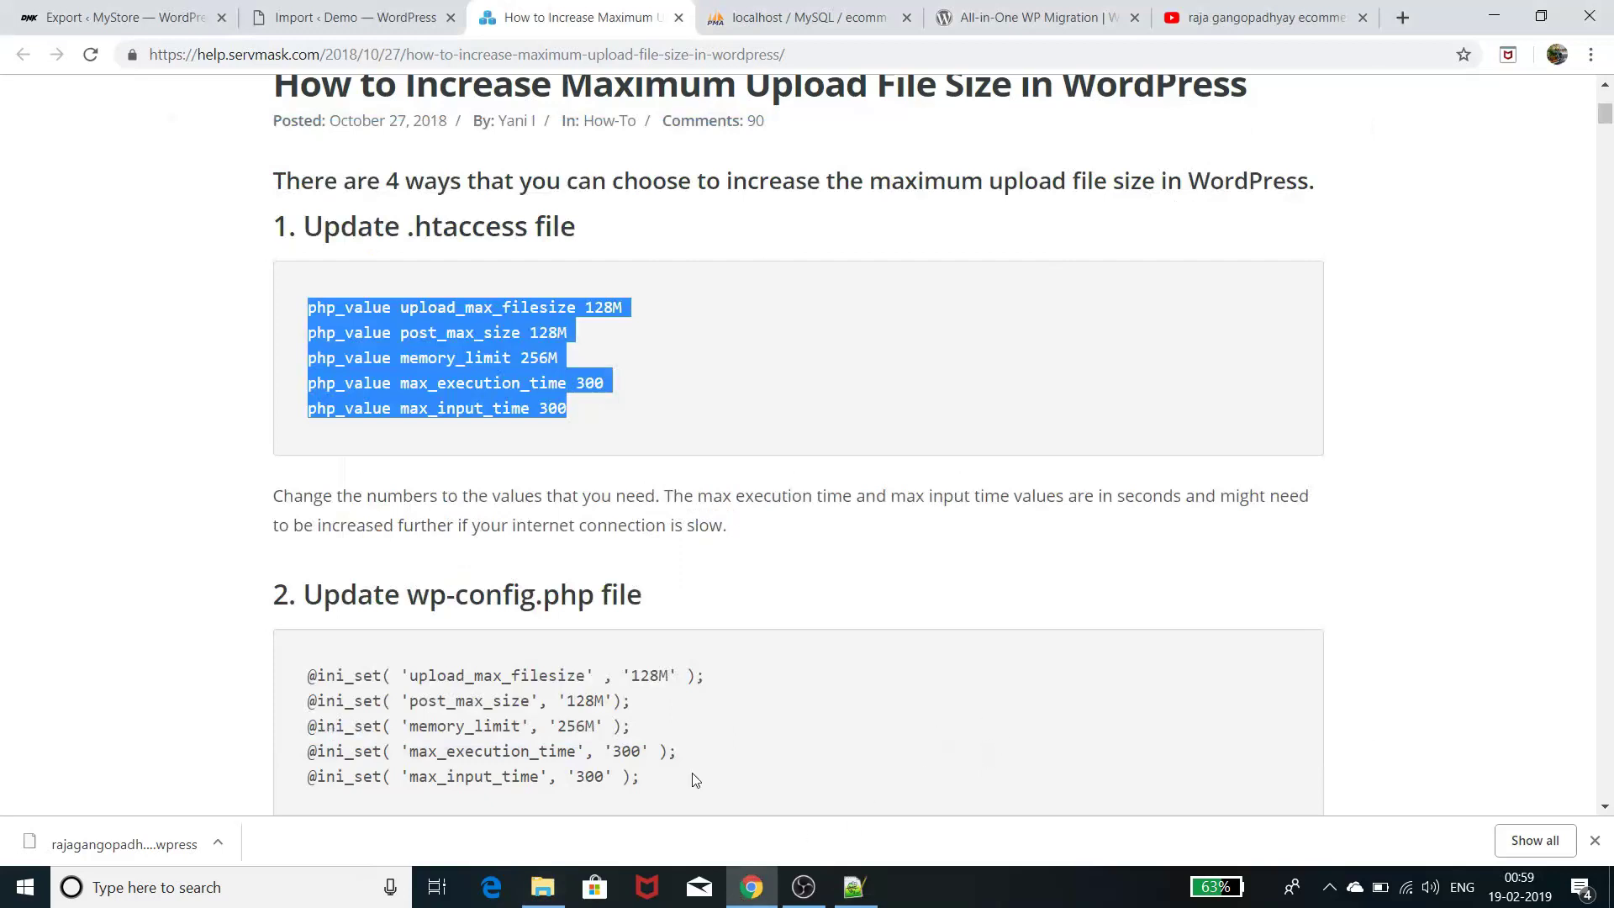
Reload the Demo site's Import page to check the maximum upload file size and return to the upload size guide
{"action": "left_click", "coordinate": [385, 32]}
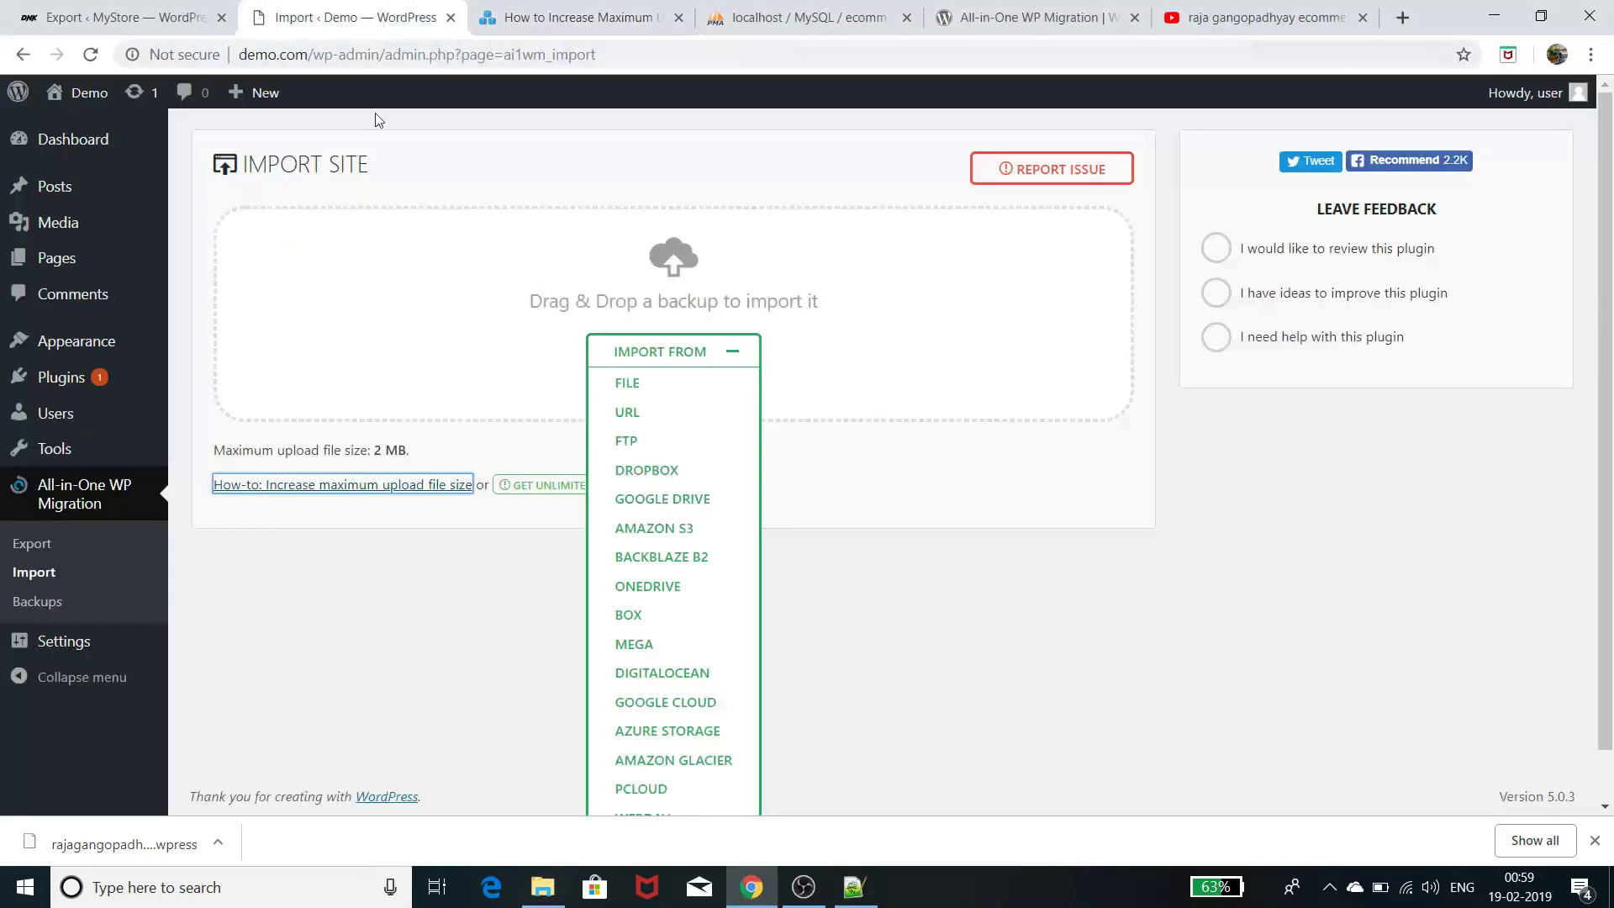
{"action": "left_click", "coordinate": [91, 55]}
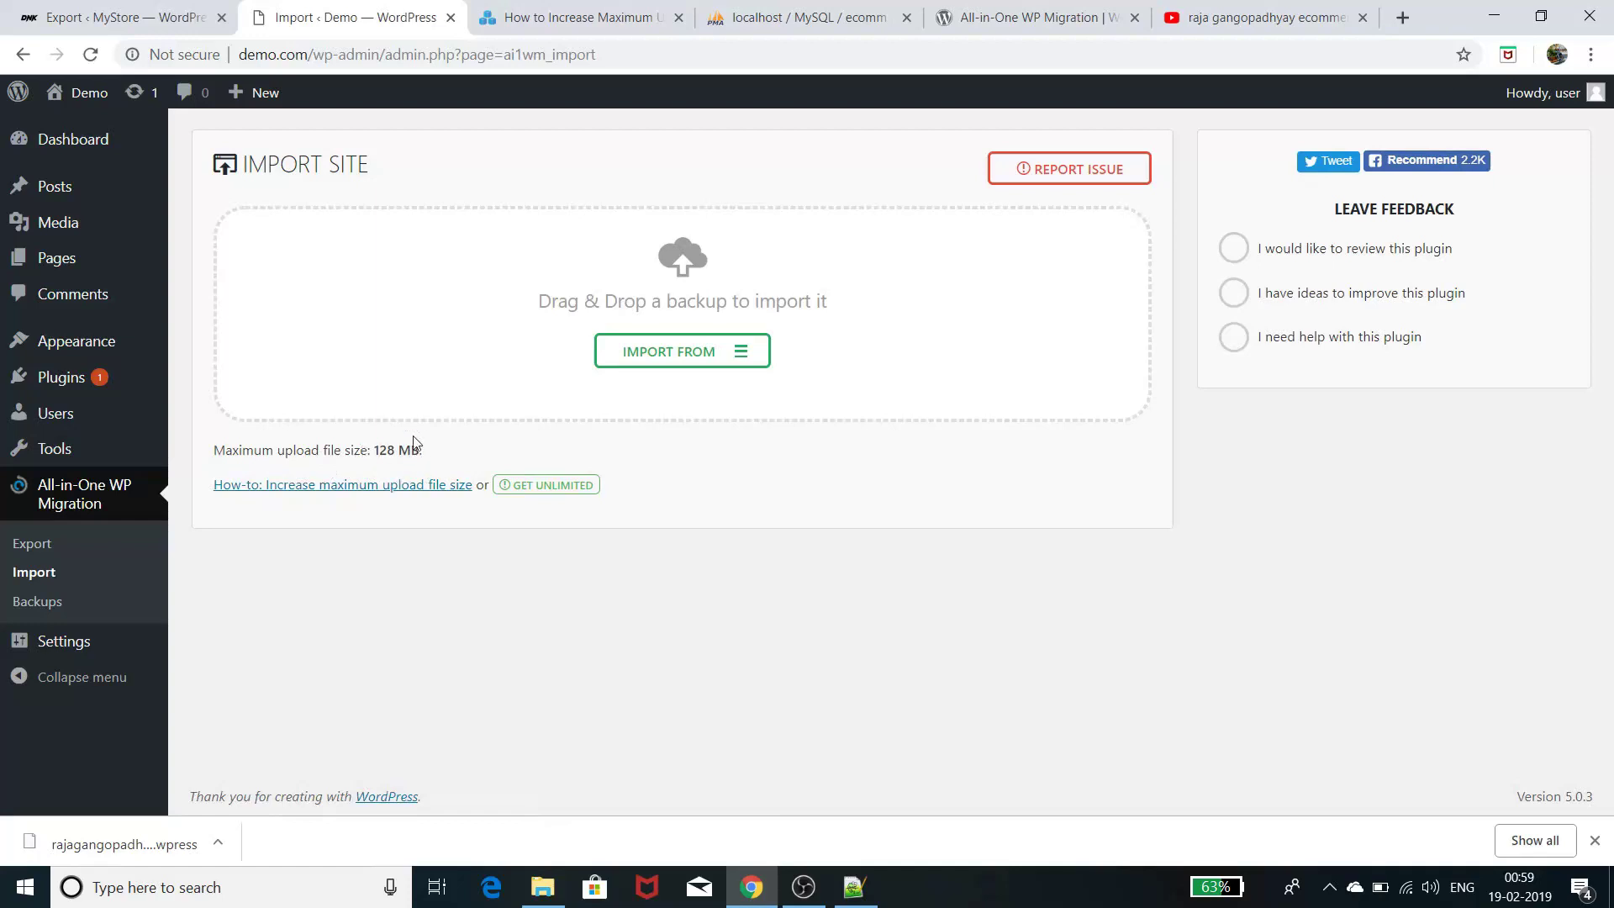
{"action": "left_click", "coordinate": [722, 352]}
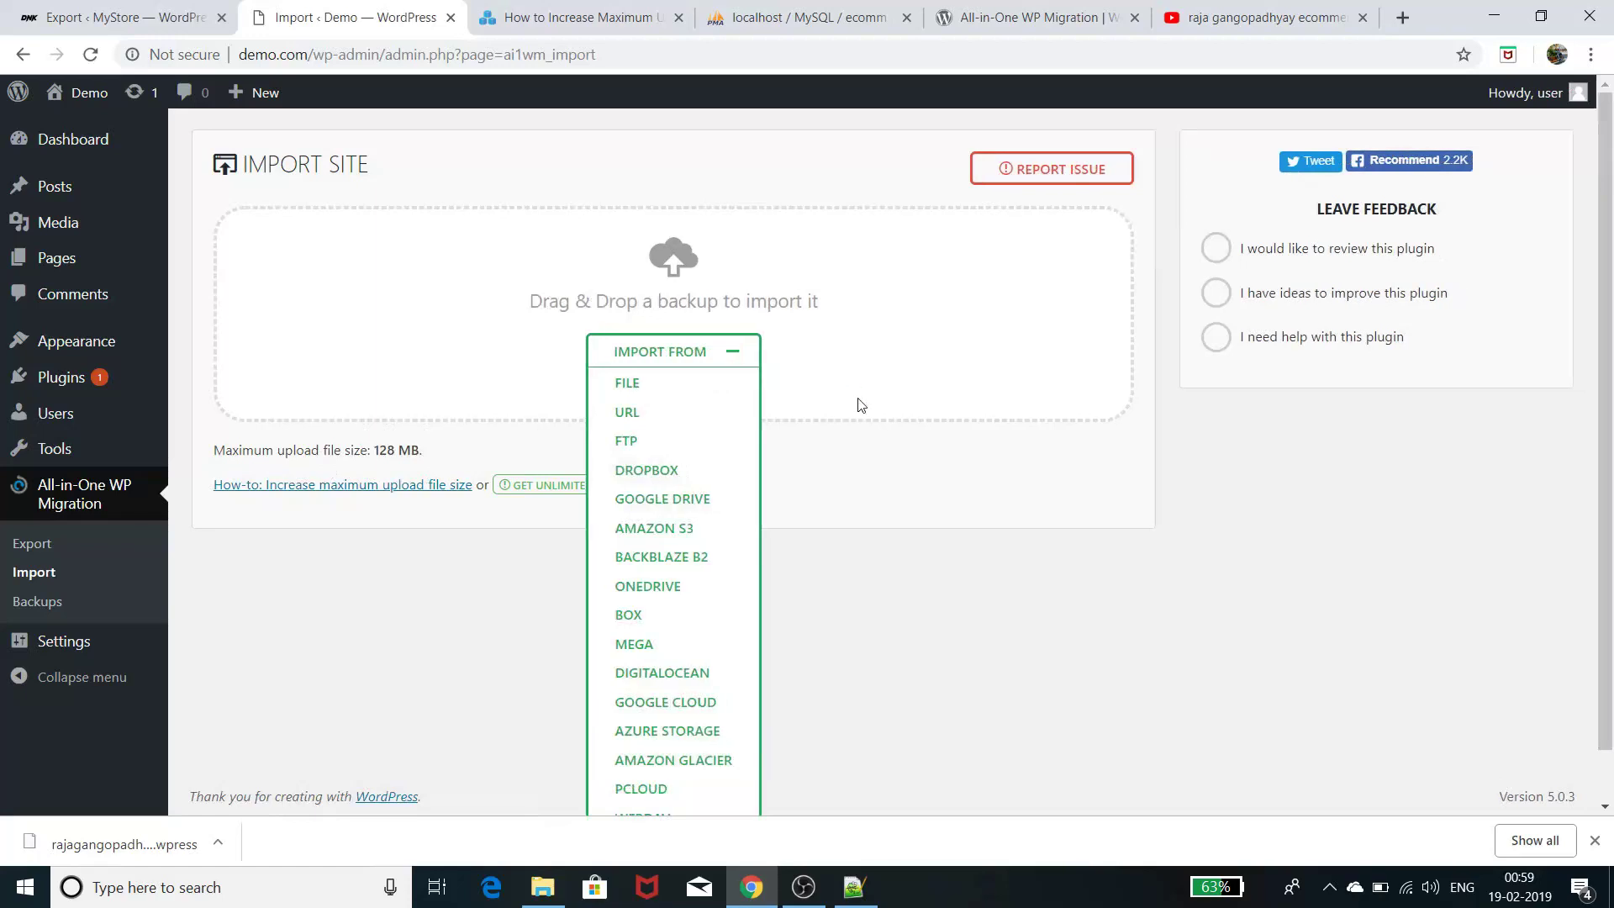
{"action": "left_click", "coordinate": [542, 15]}
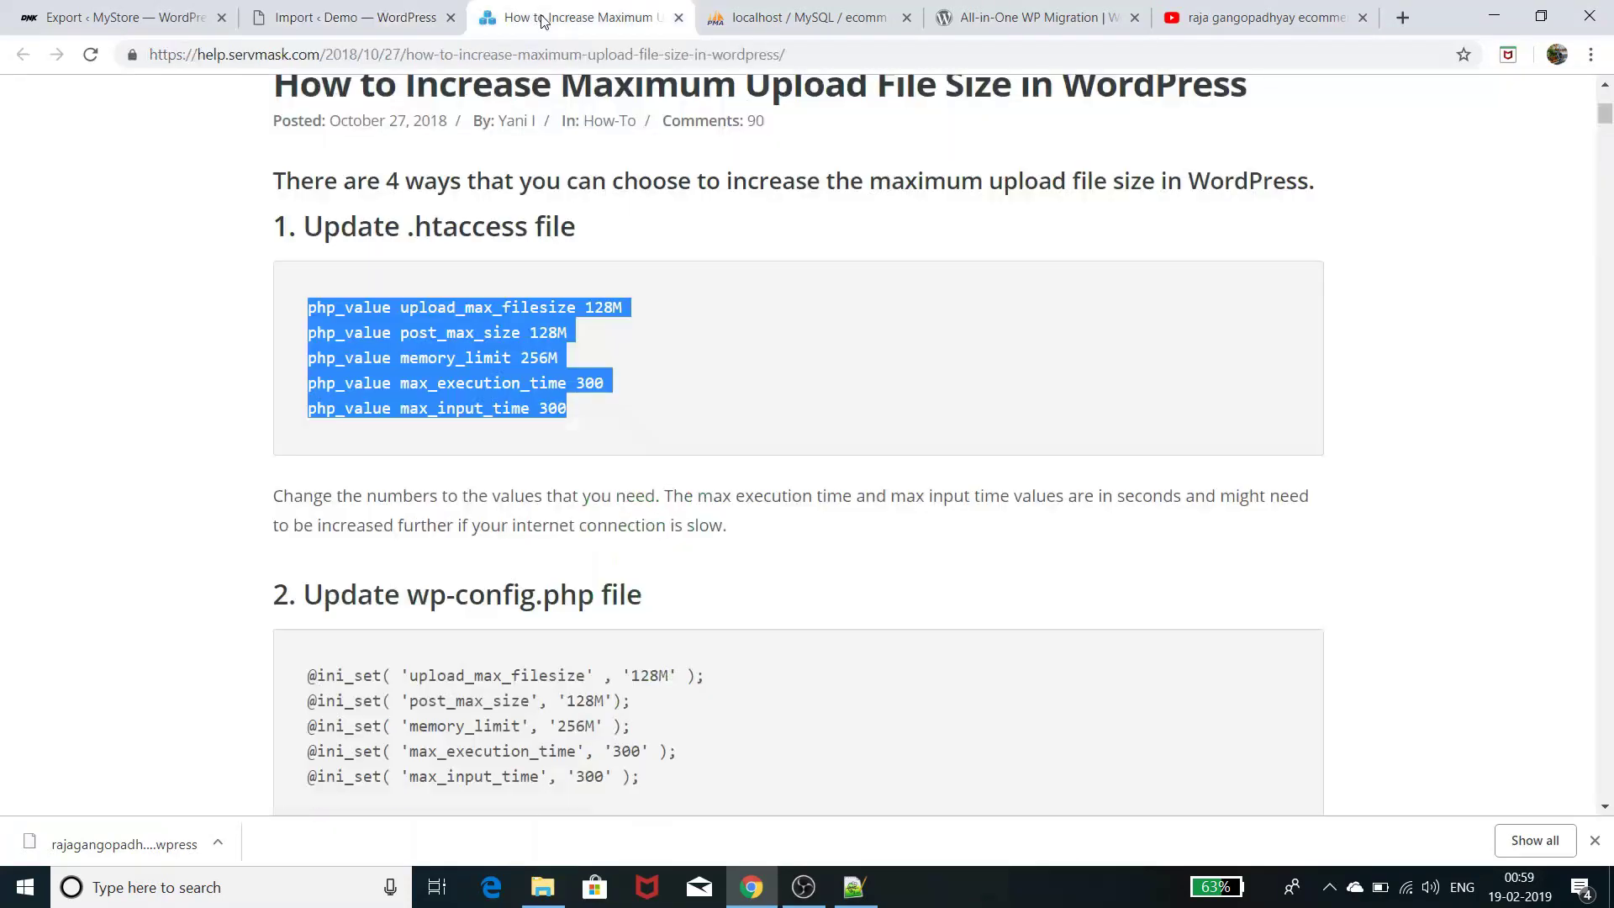
Review the guide's four ways to raise the upload limit, including contacting the hosting provider and using a plugin
{"action": "left_click", "coordinate": [708, 363]}
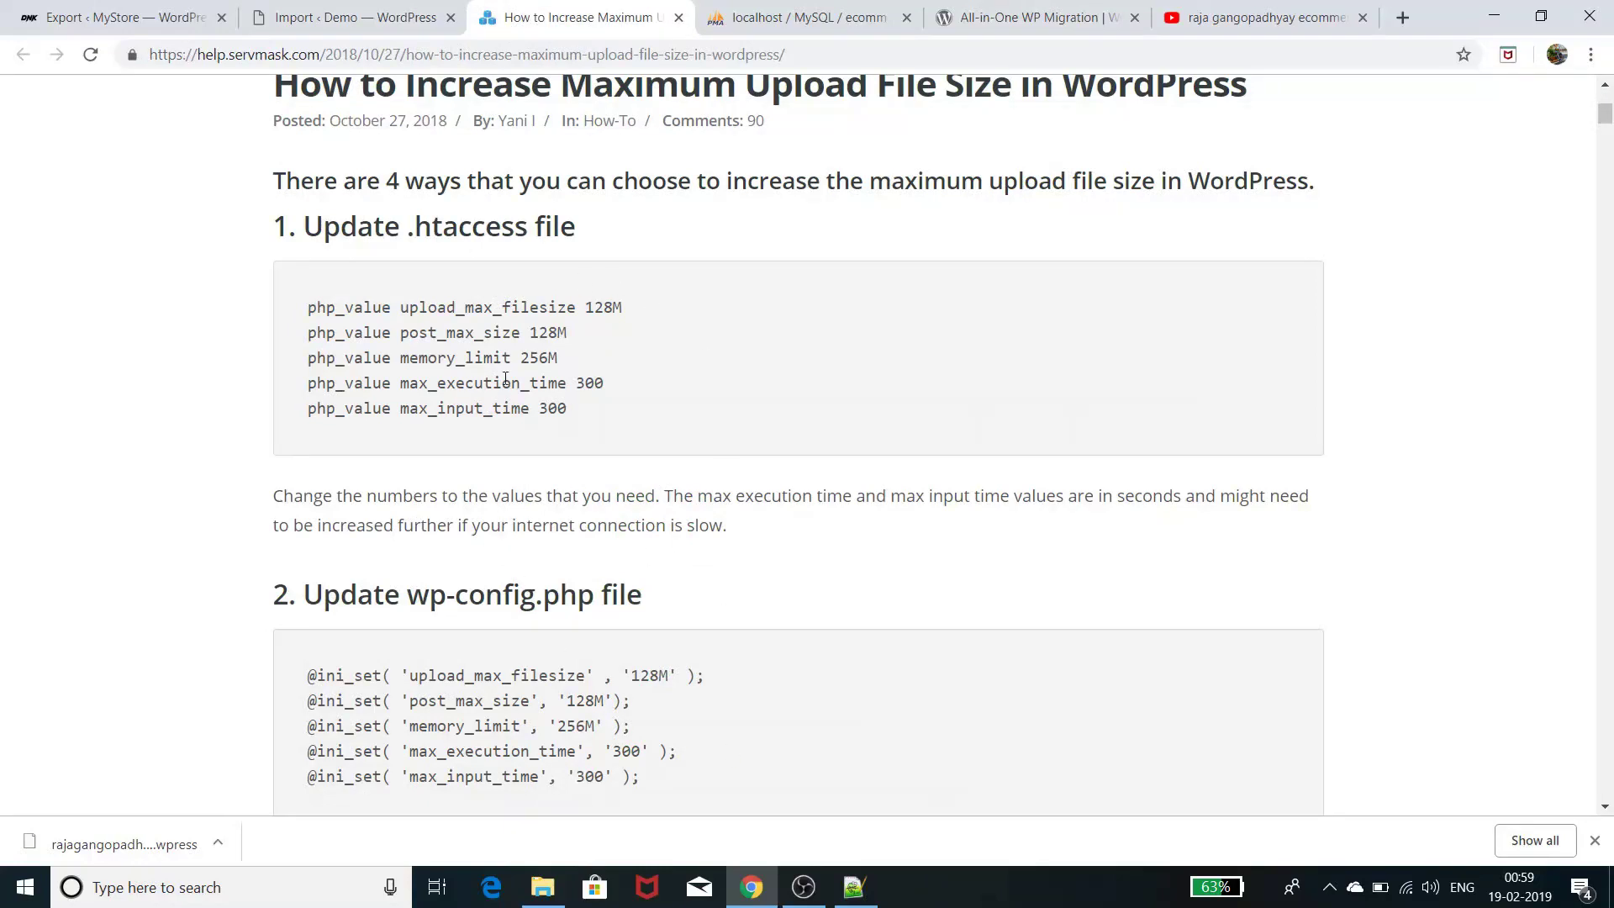
{"action": "scroll", "coordinate": [554, 499], "scroll_direction": "down", "scroll_amount": 1}
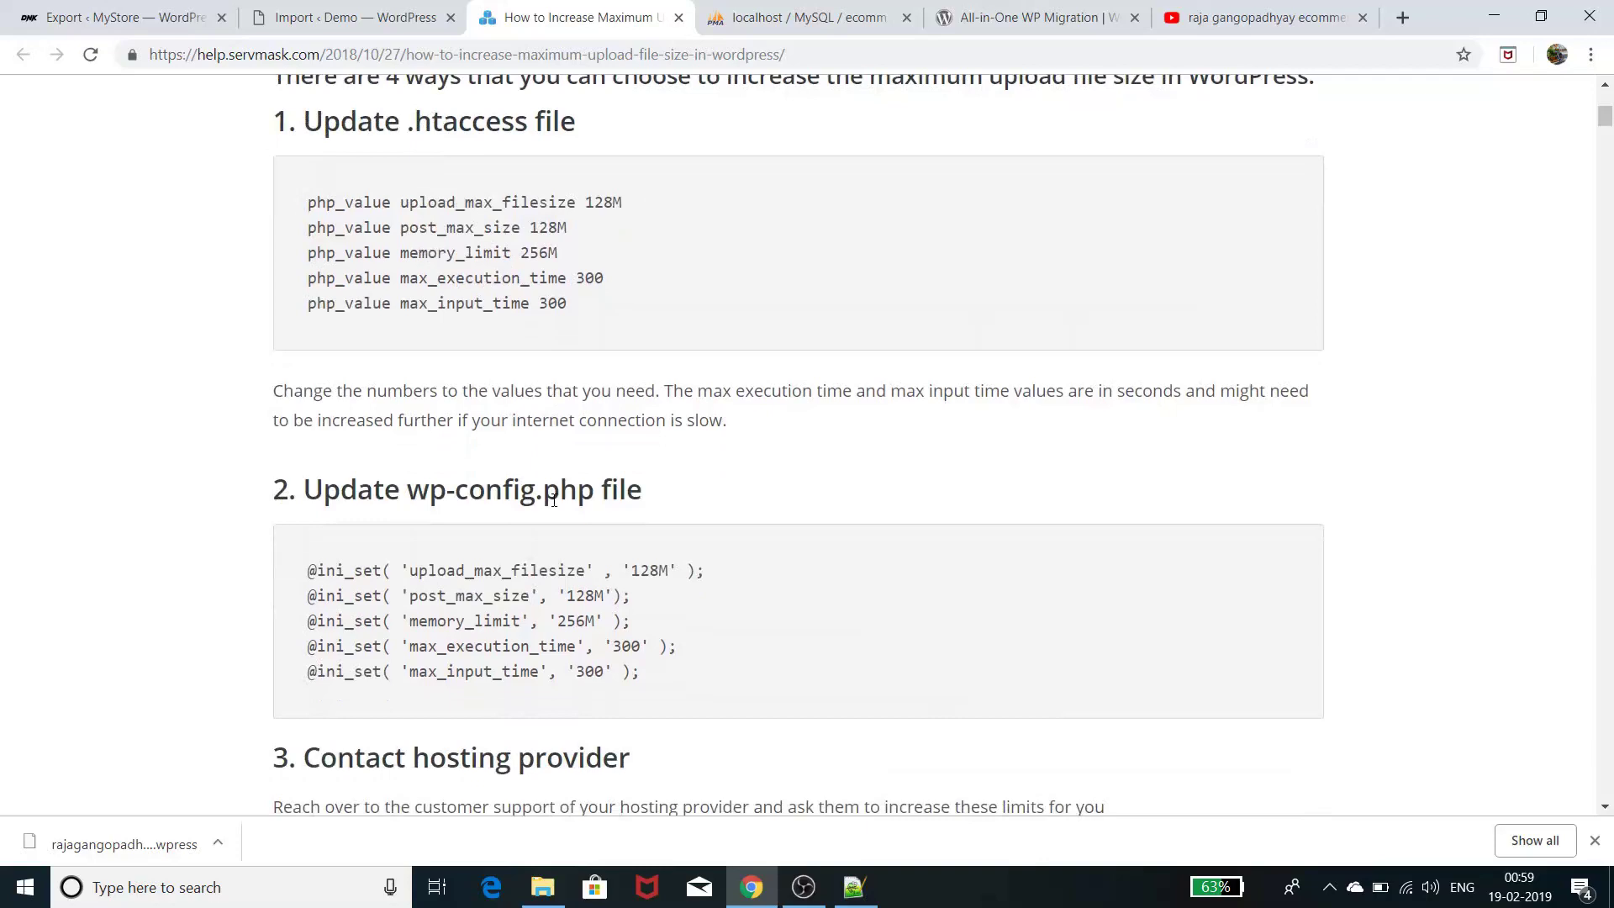
{"action": "scroll", "coordinate": [554, 500], "scroll_direction": "down", "scroll_amount": 2}
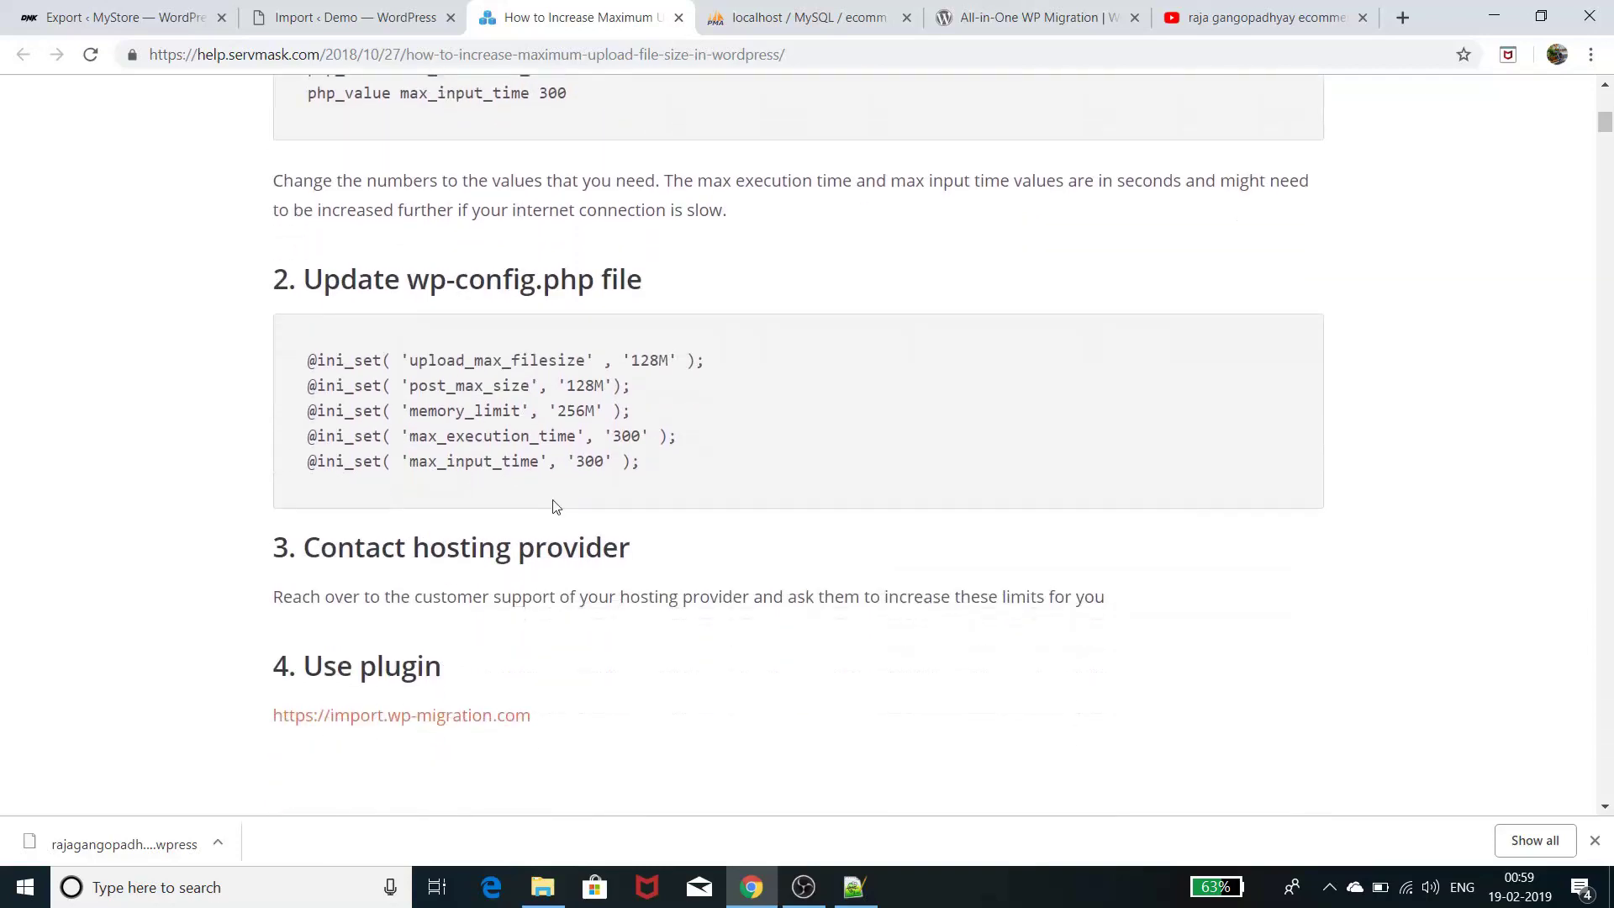
{"action": "scroll", "coordinate": [564, 511], "scroll_direction": "down", "scroll_amount": 2}
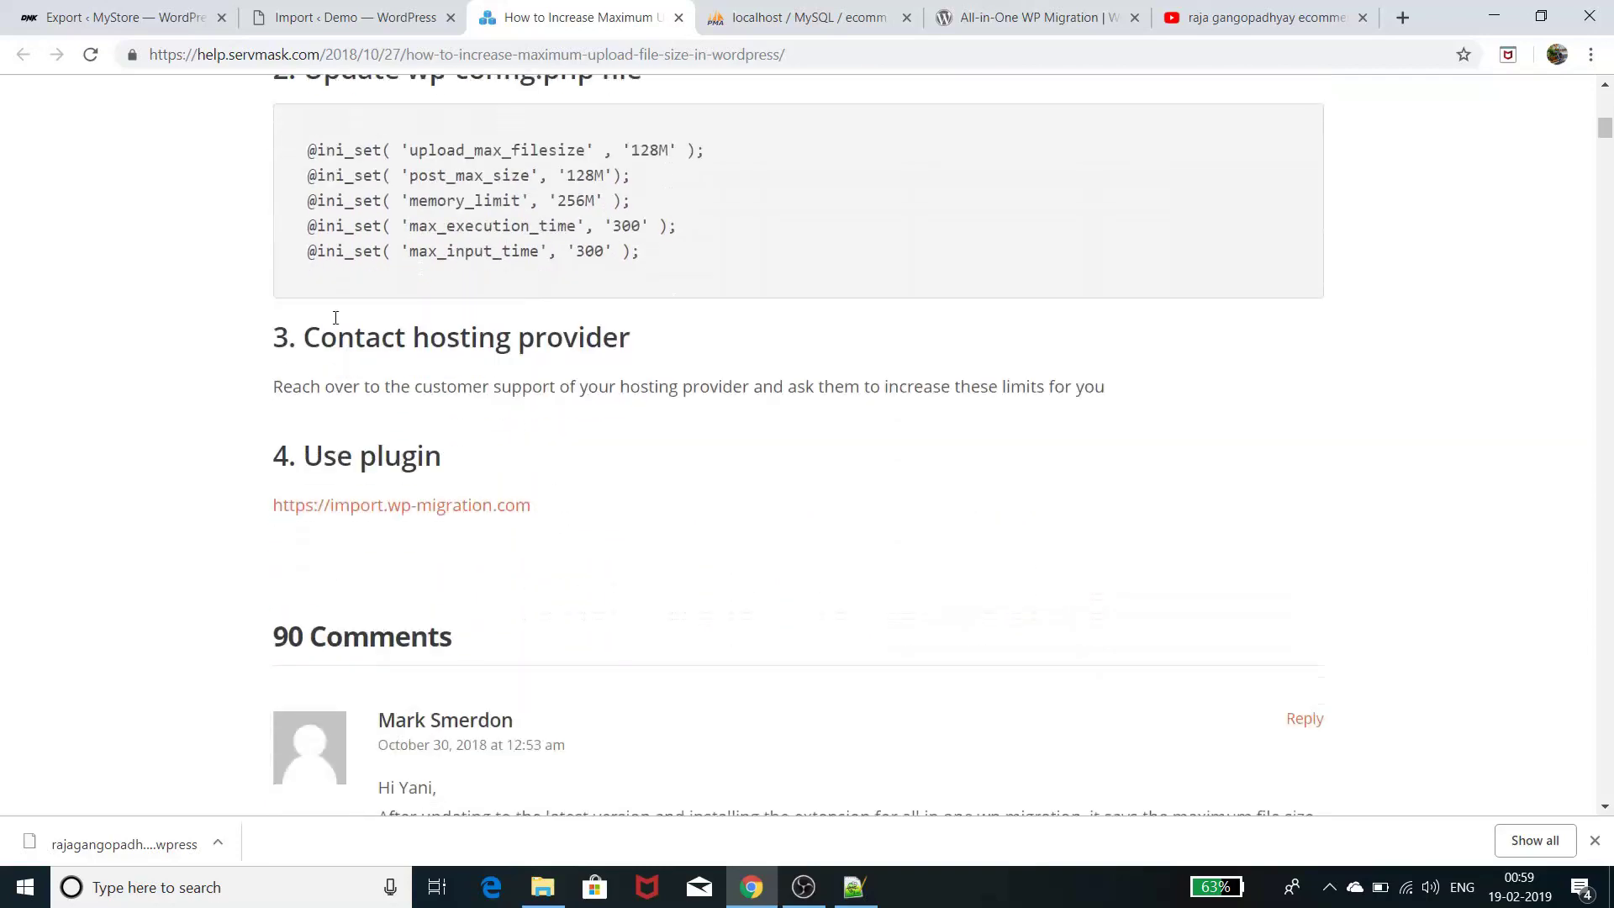
{"action": "left_click_drag", "start_coordinate": [304, 340], "coordinate": [650, 359]}
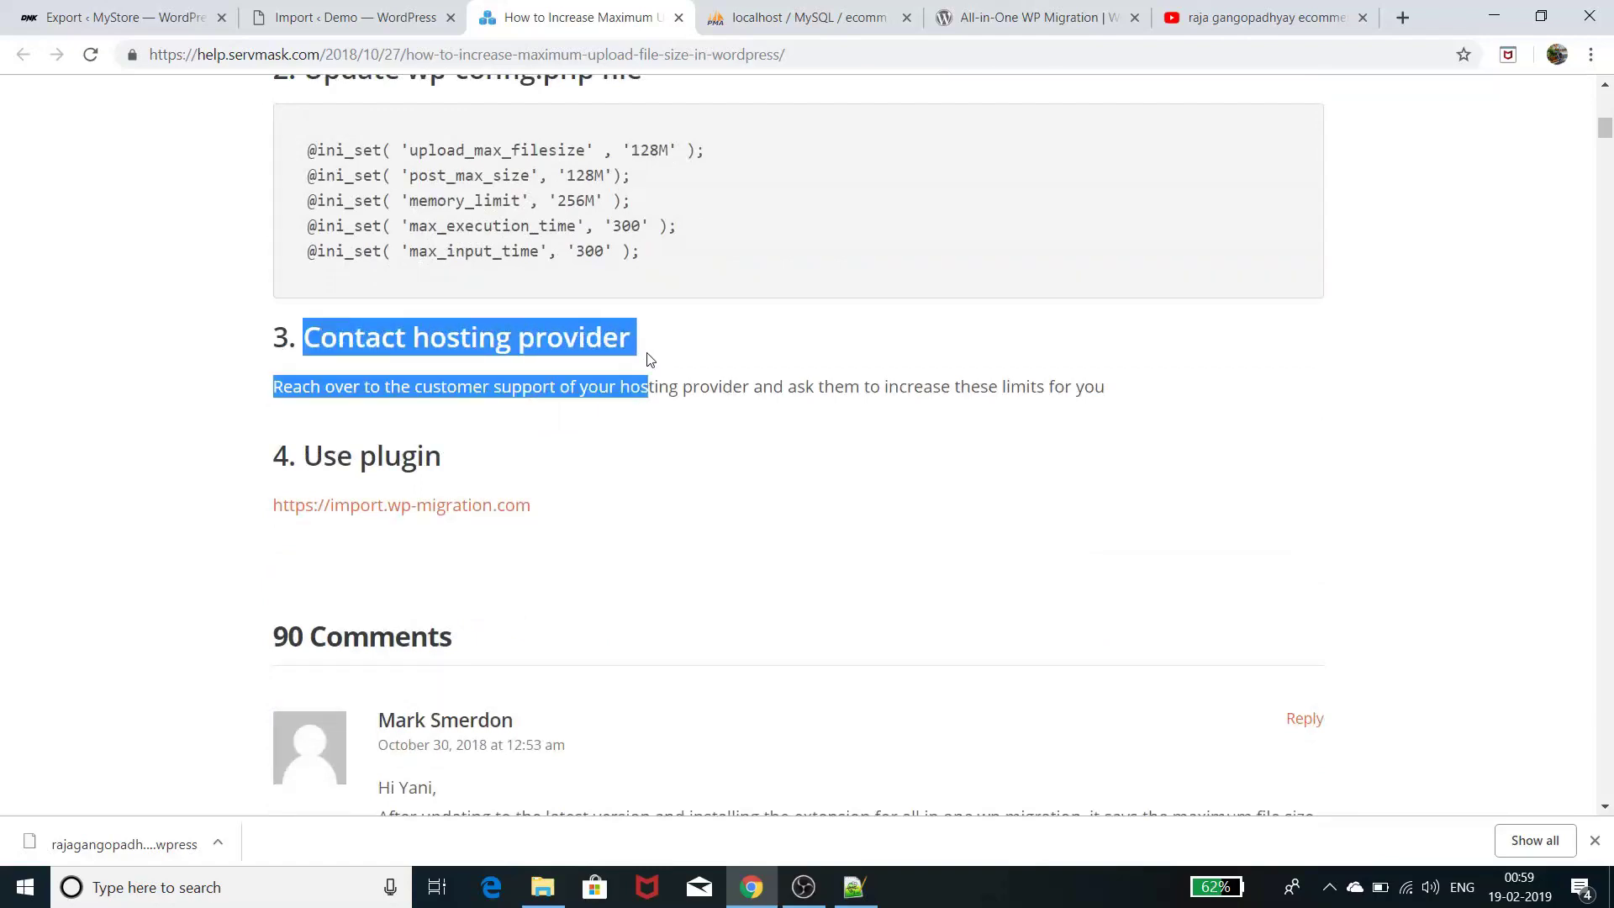
{"action": "left_click", "coordinate": [627, 474]}
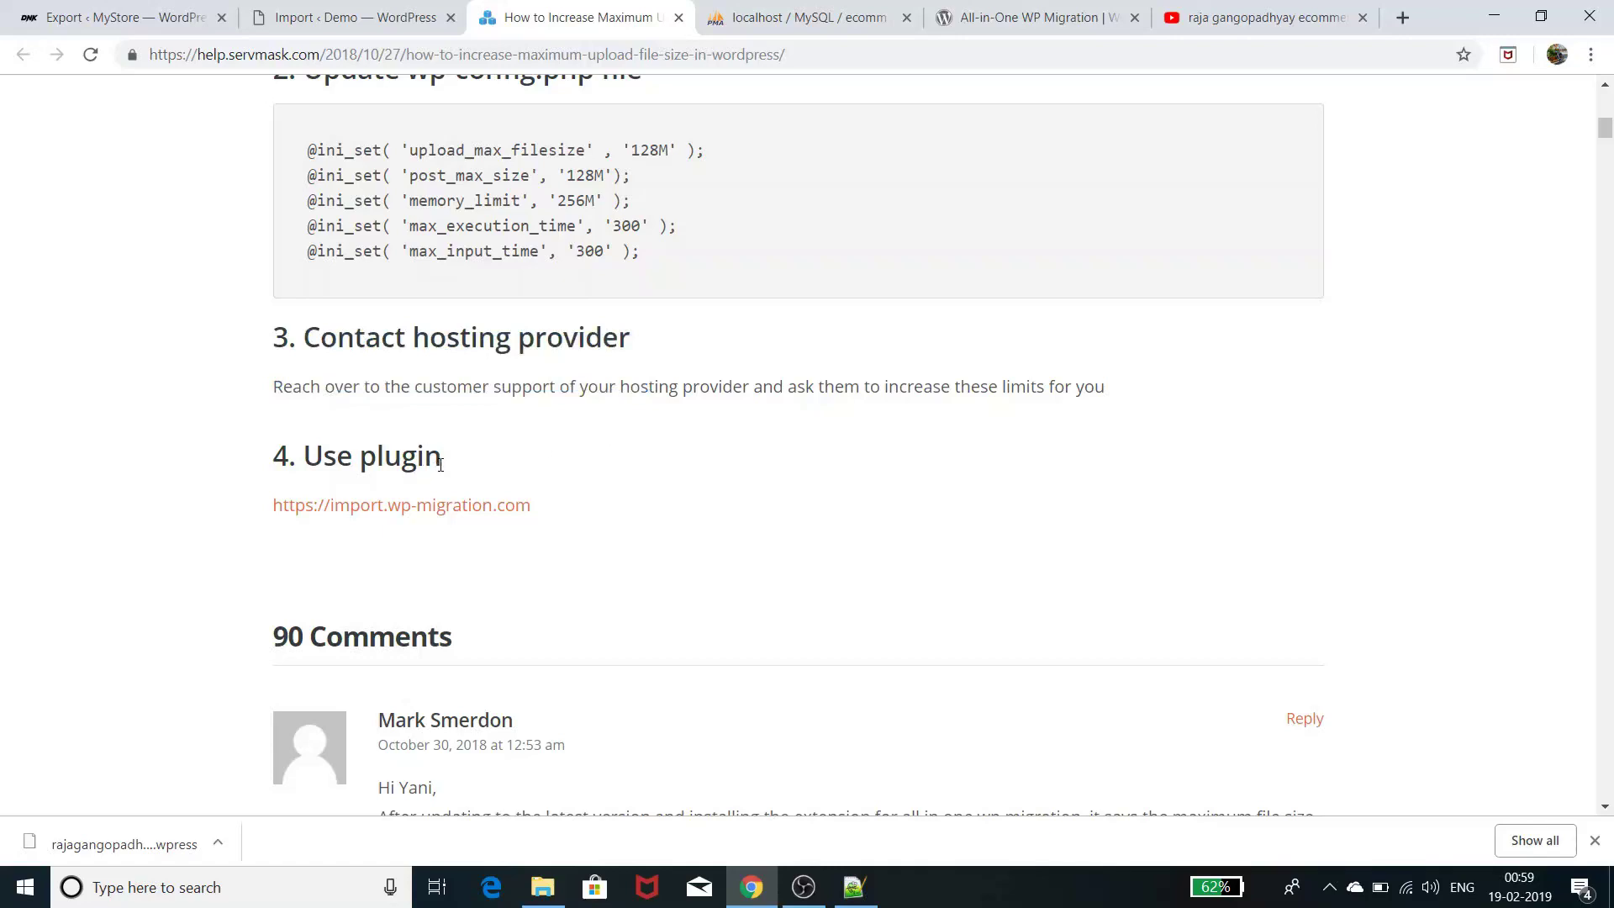
{"action": "left_click_drag", "start_coordinate": [446, 468], "coordinate": [306, 454]}
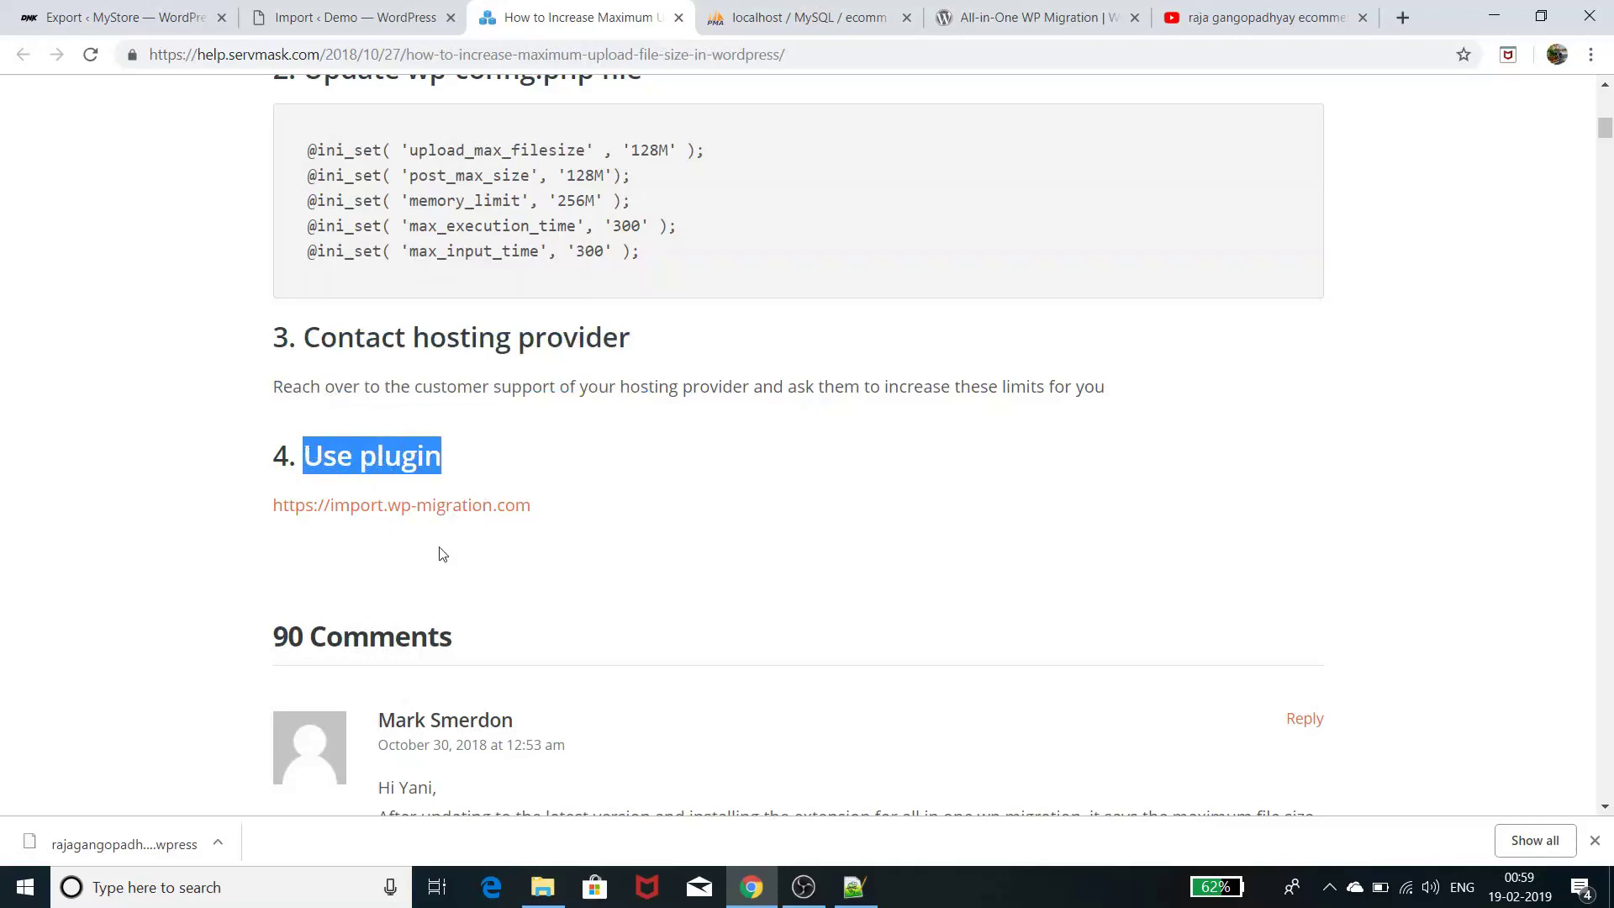
{"action": "scroll", "coordinate": [569, 604], "scroll_direction": "up", "scroll_amount": 1}
{"action": "scroll", "coordinate": [568, 604], "scroll_direction": "up", "scroll_amount": 4}
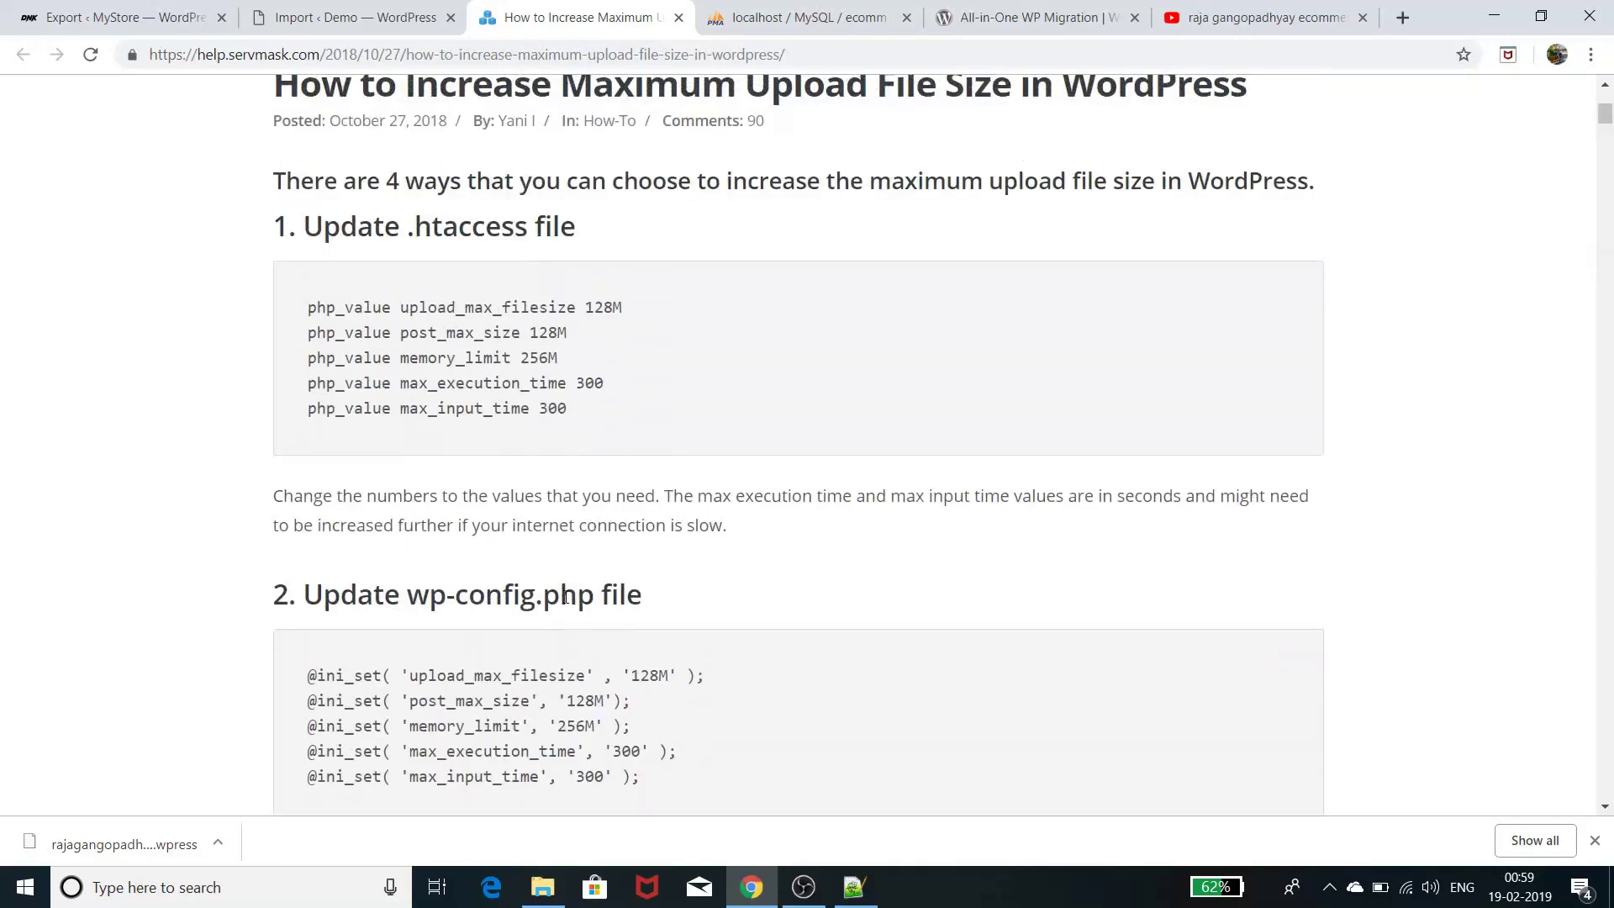
{"action": "scroll", "coordinate": [568, 599], "scroll_direction": "down", "scroll_amount": 3}
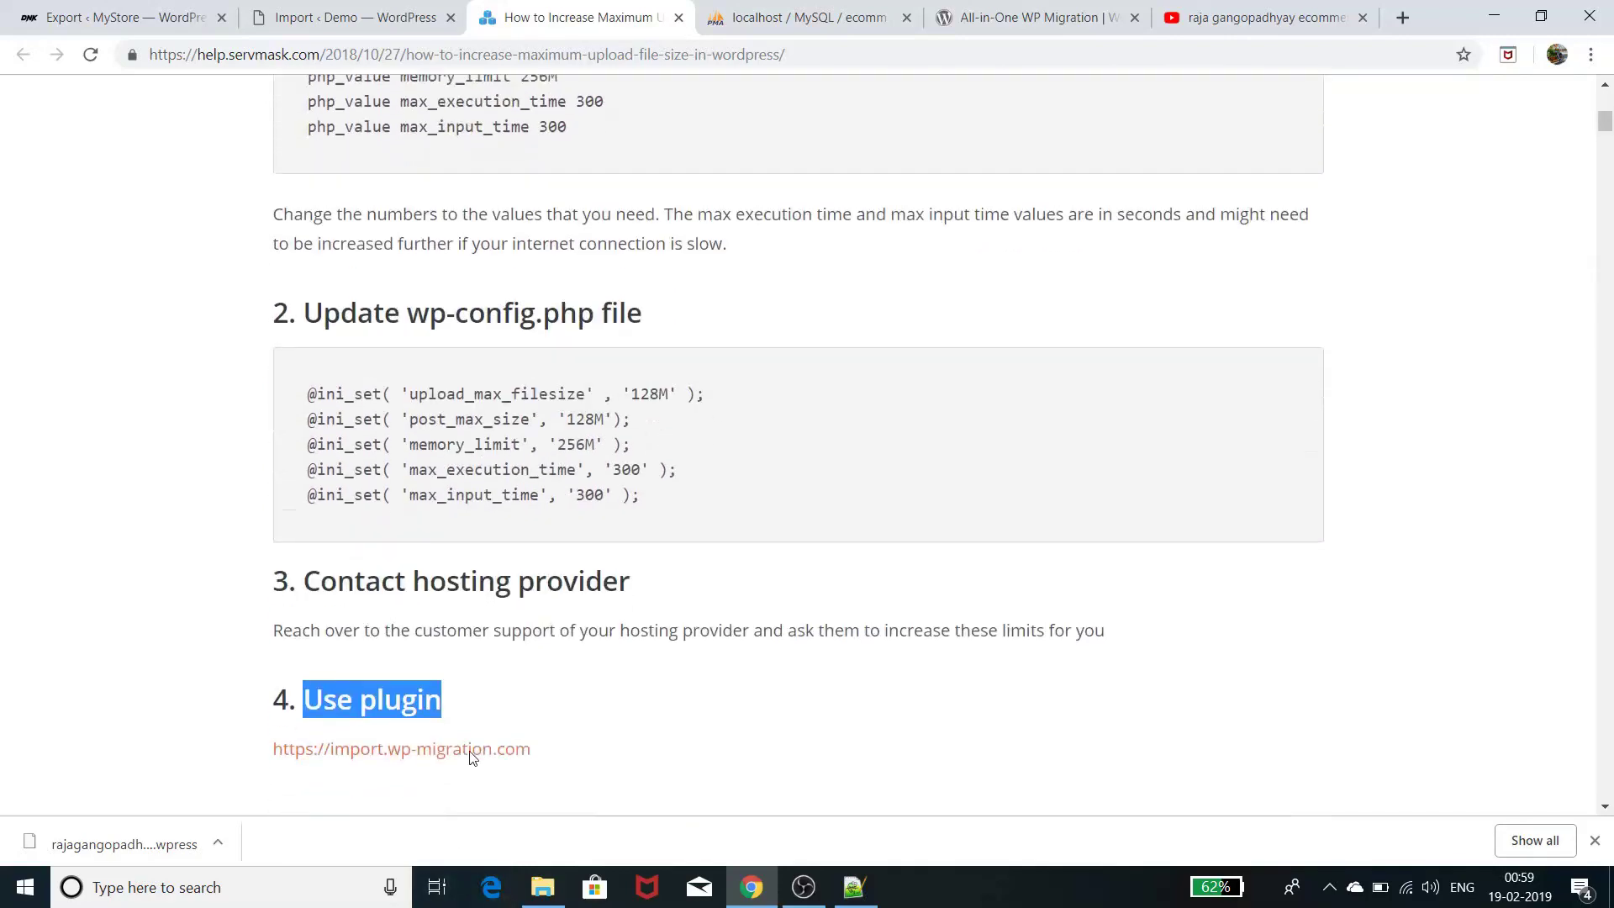
{"action": "scroll", "coordinate": [444, 487], "scroll_direction": "up", "scroll_amount": 3}
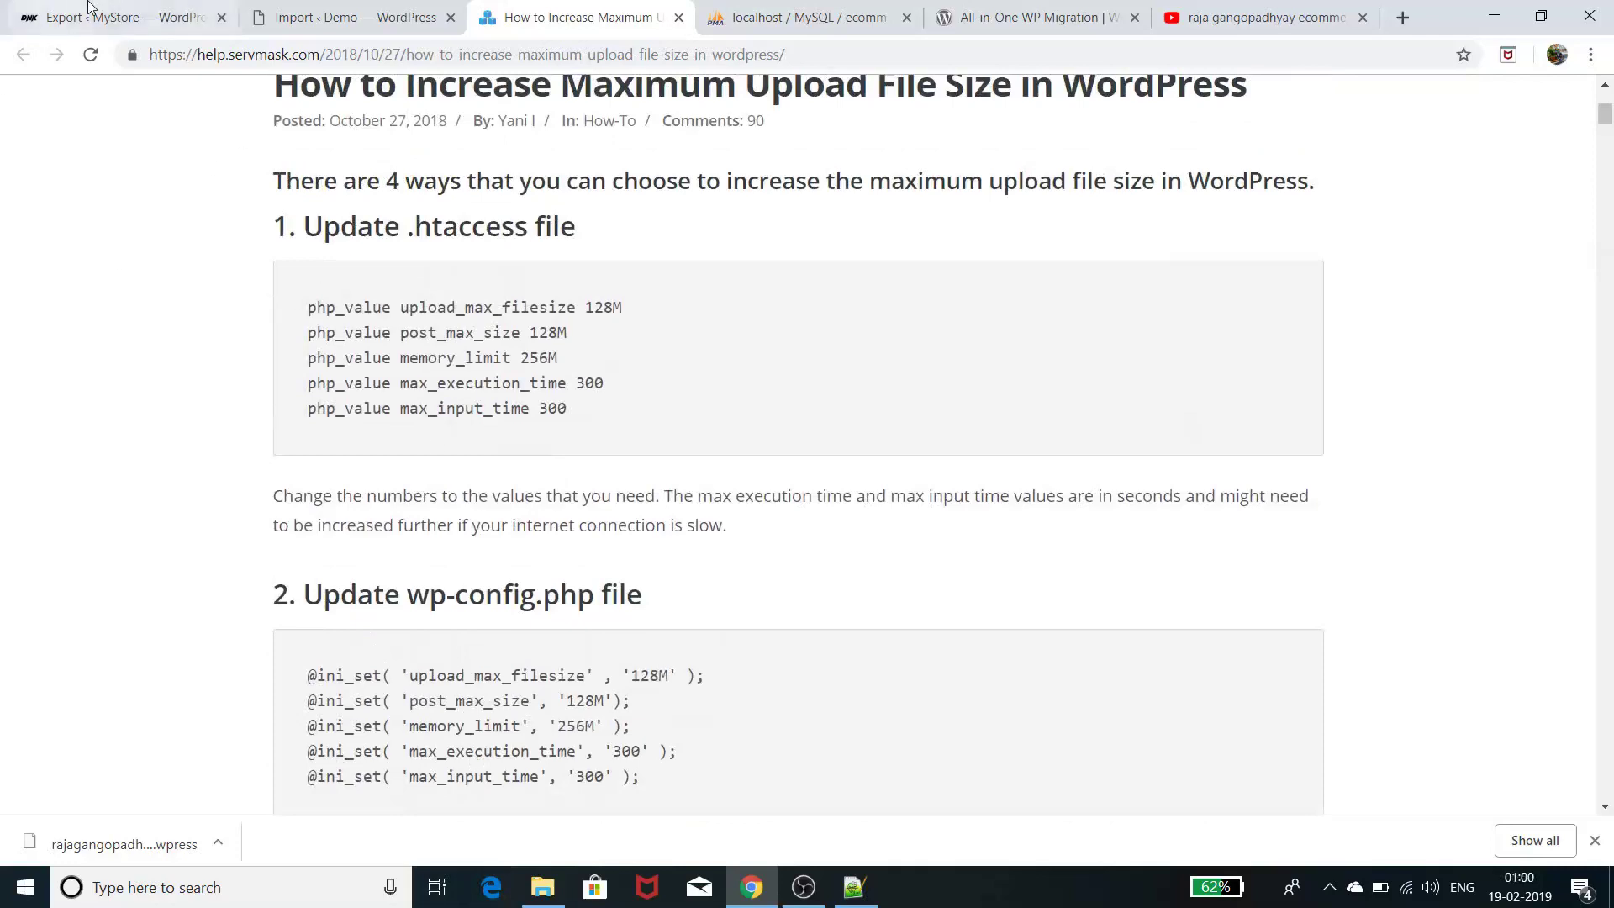
Check the backup size on the MyStore Export page, look at the Demo Import page and return to the guide
{"action": "left_click", "coordinate": [130, 15]}
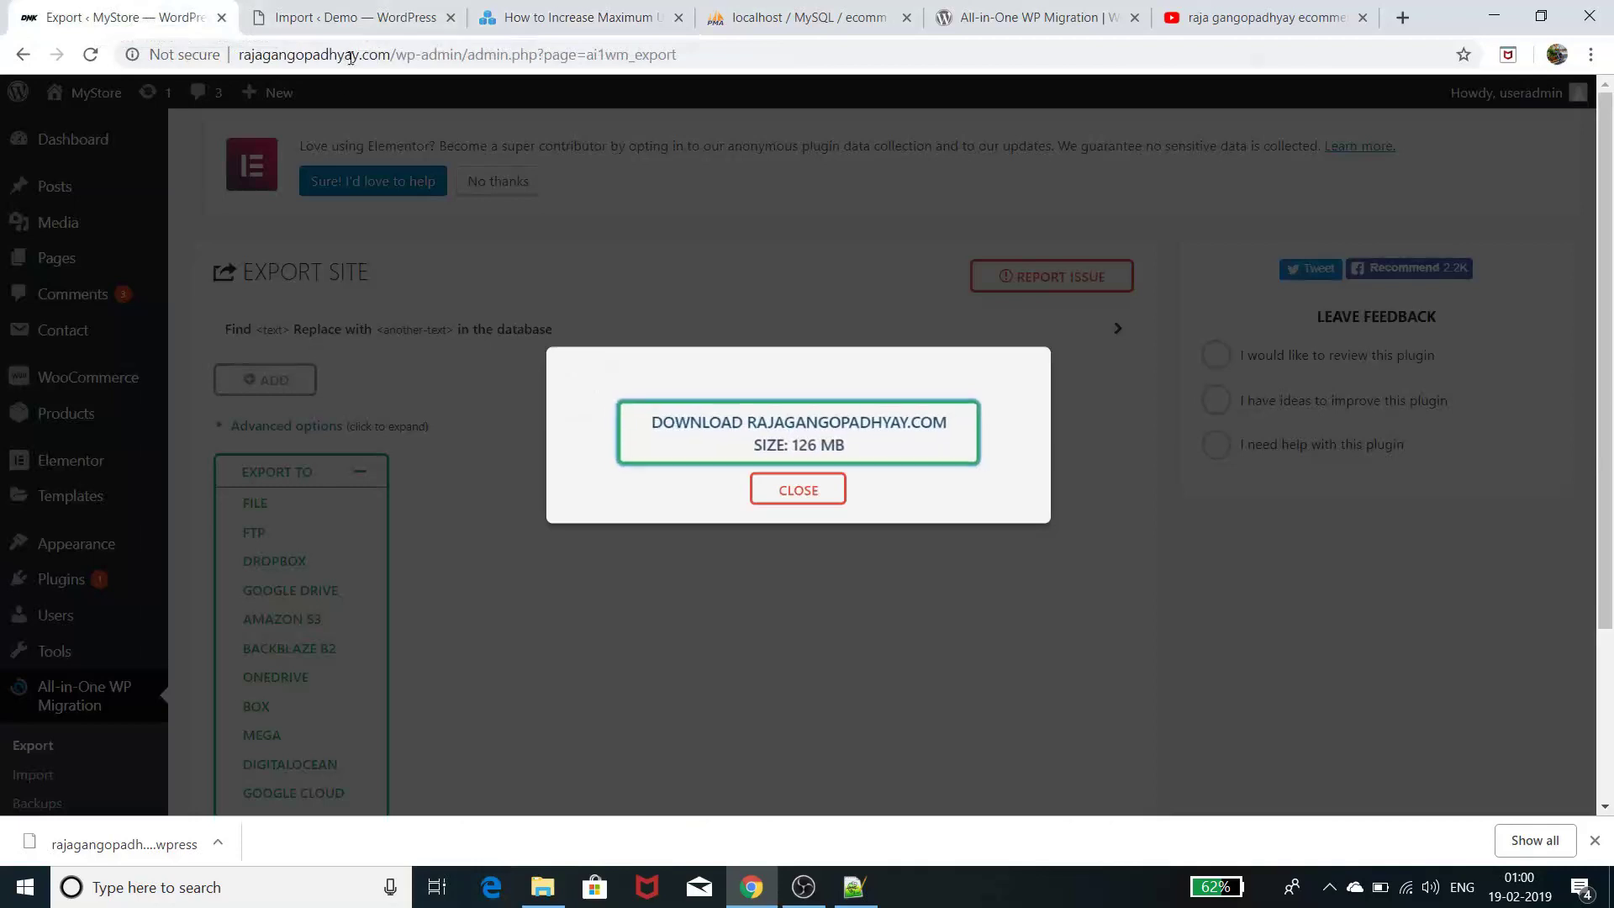
{"action": "left_click", "coordinate": [353, 18]}
{"action": "left_click", "coordinate": [126, 17]}
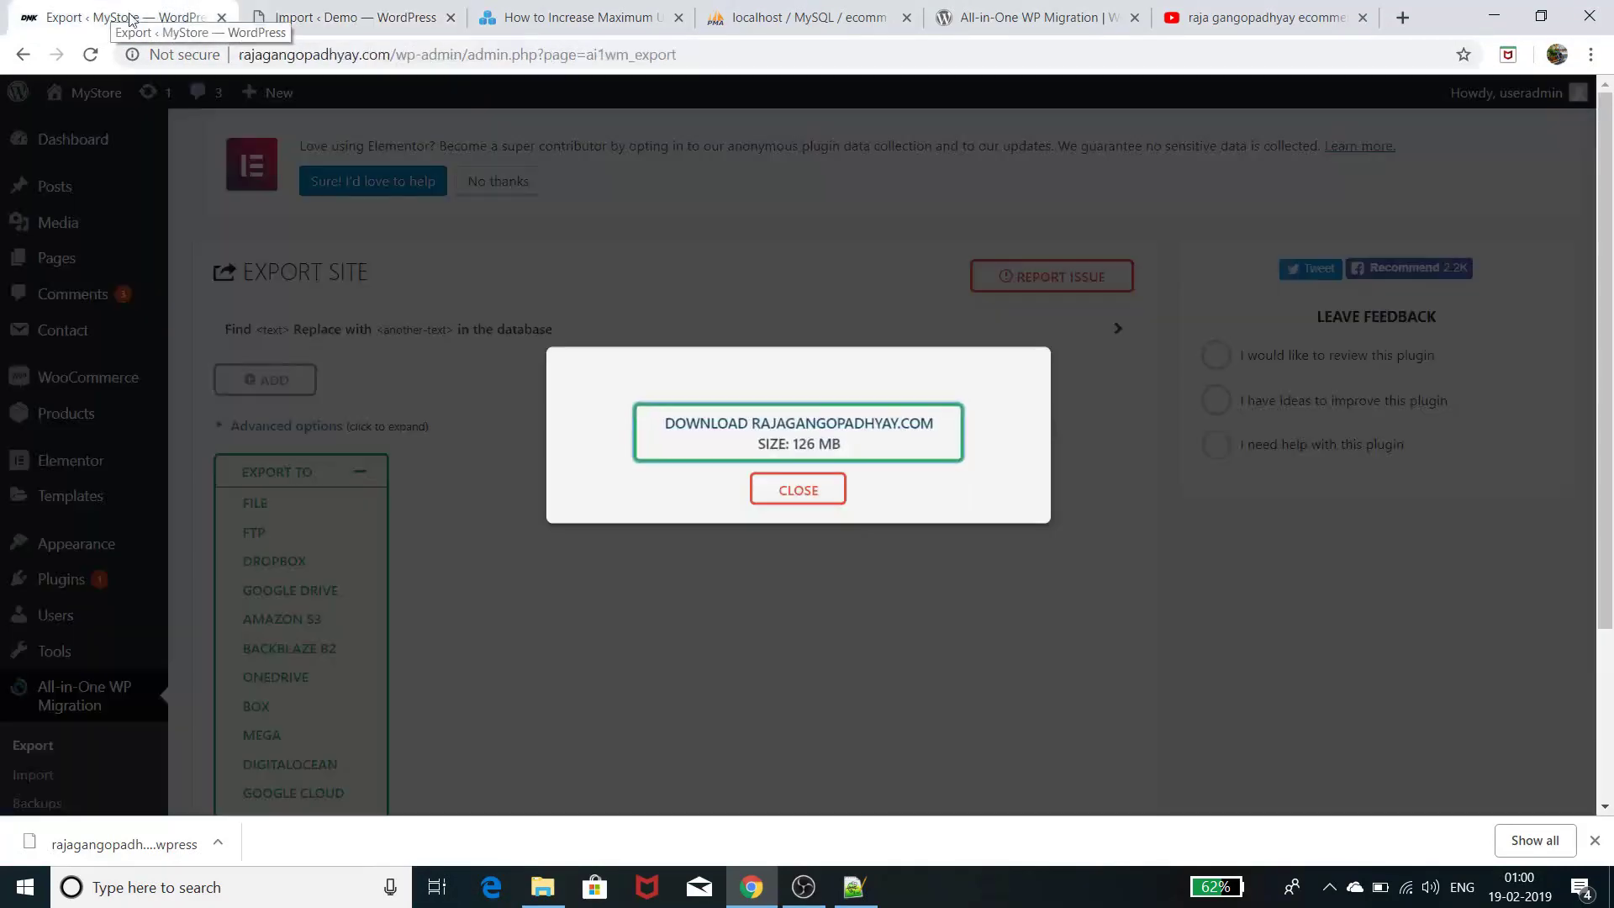
{"action": "left_click", "coordinate": [340, 26]}
{"action": "left_click", "coordinate": [586, 25]}
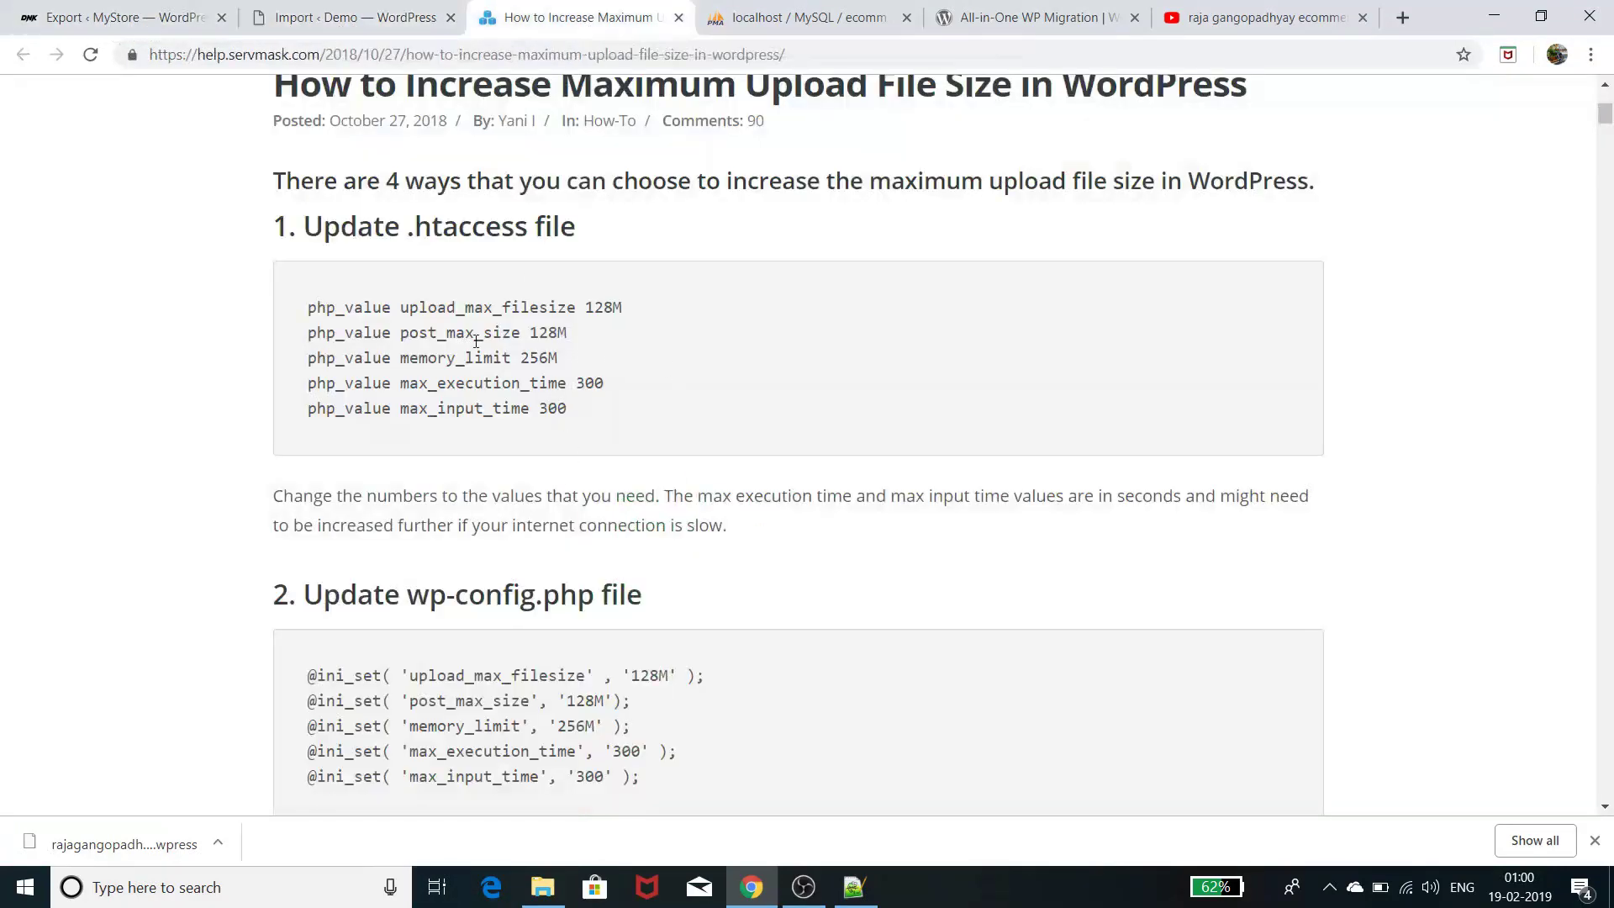
{"action": "left_click_drag", "start_coordinate": [587, 419], "coordinate": [307, 295]}
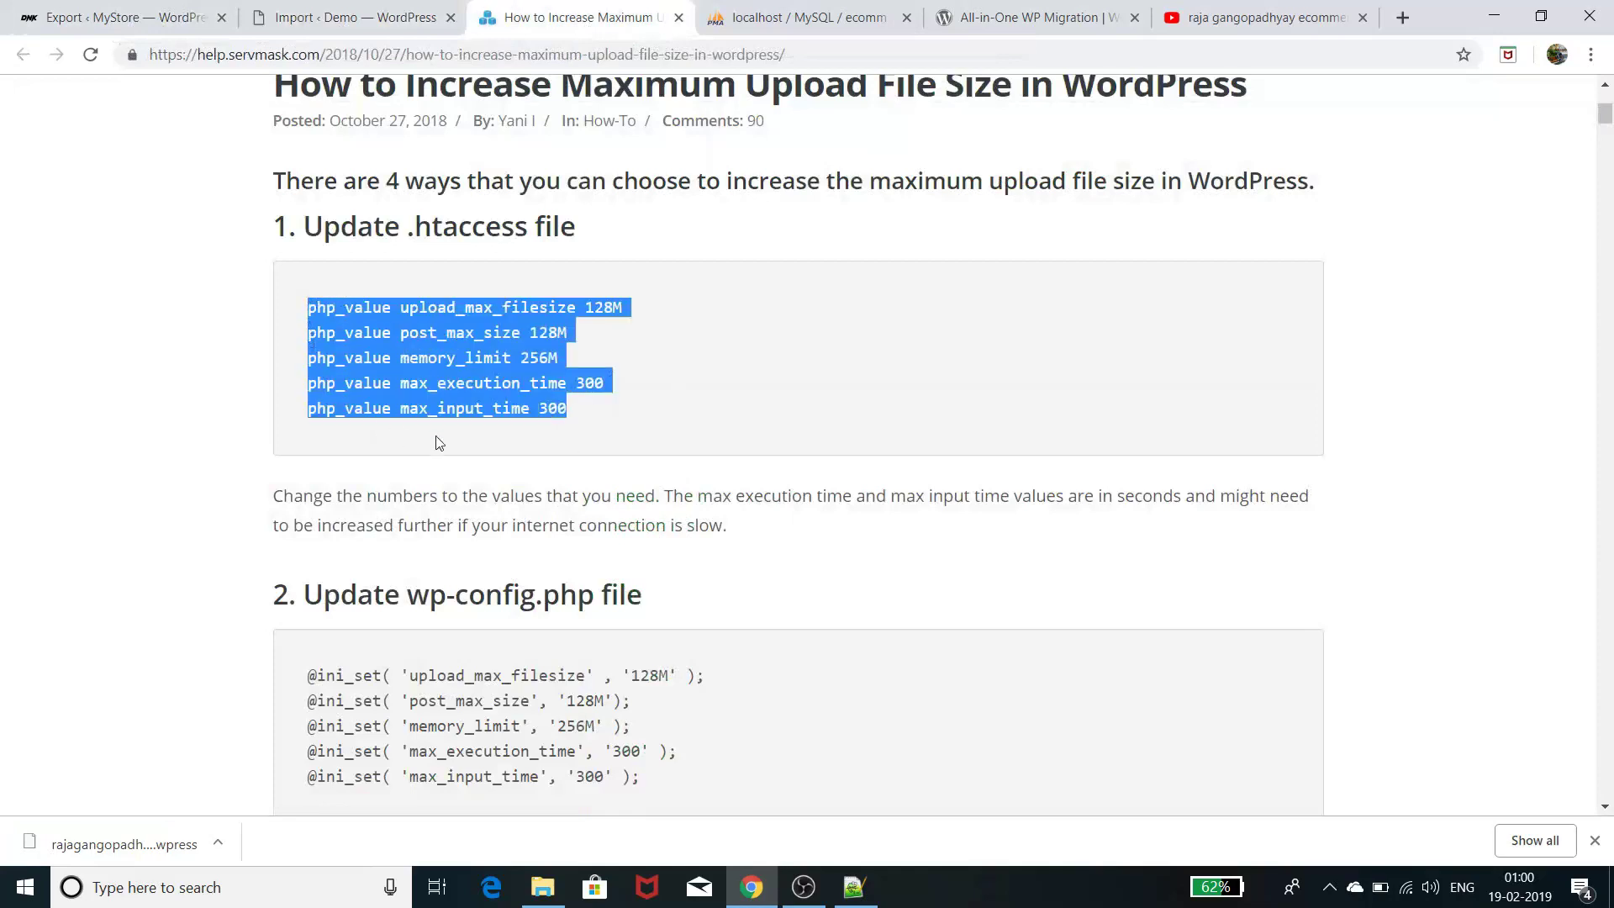
{"action": "scroll", "coordinate": [437, 441], "scroll_direction": "down", "scroll_amount": 3}
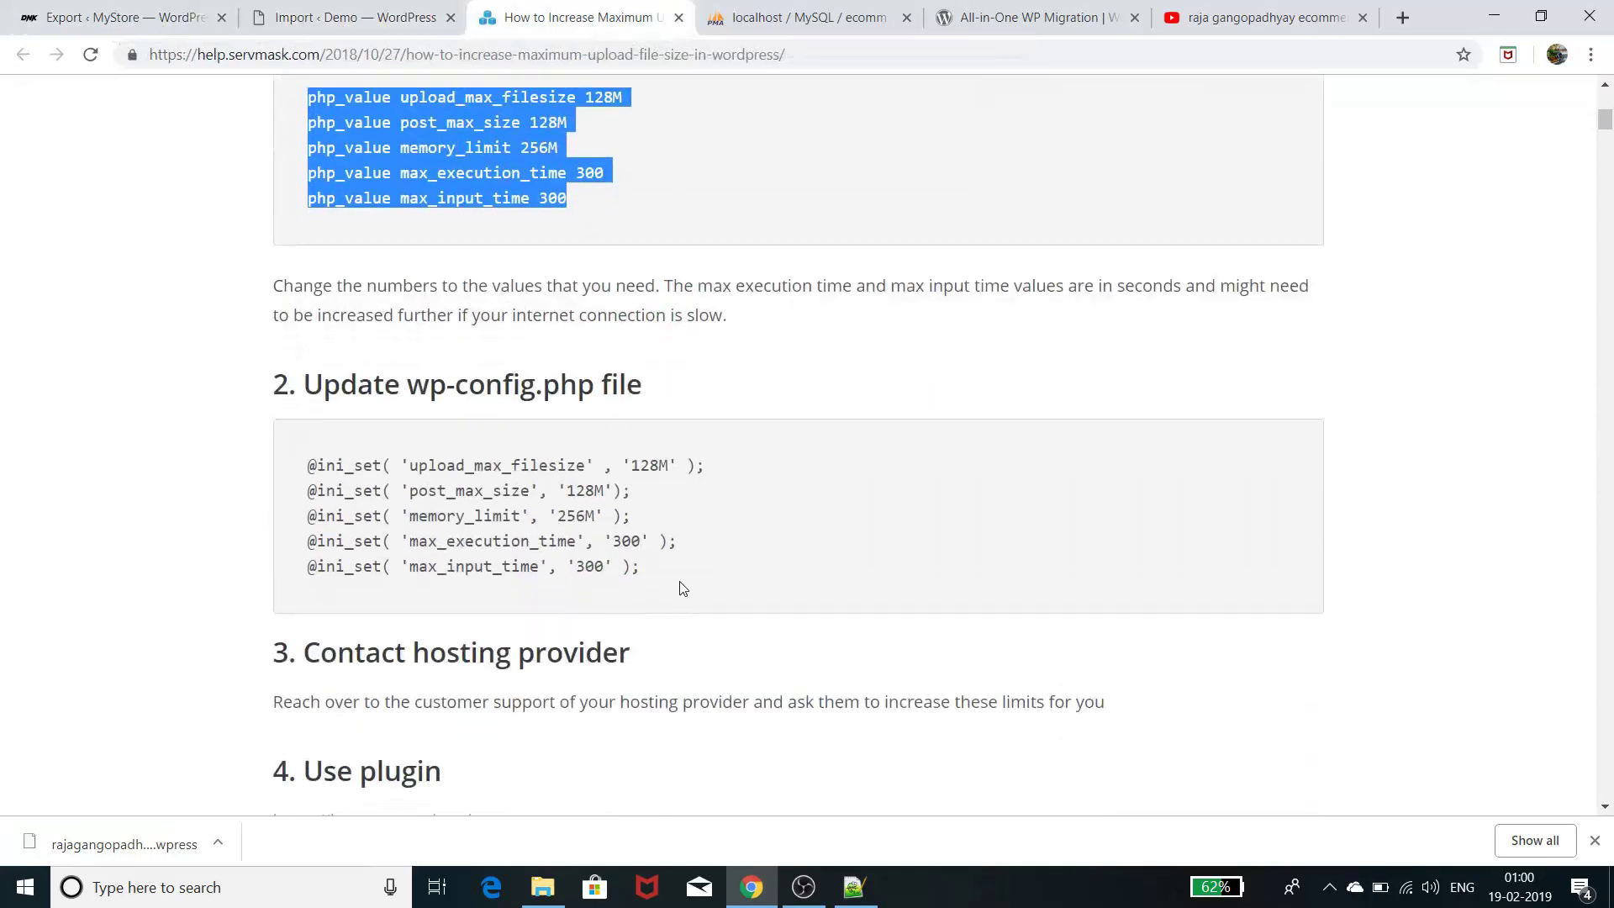
{"action": "left_click_drag", "start_coordinate": [673, 582], "coordinate": [309, 461]}
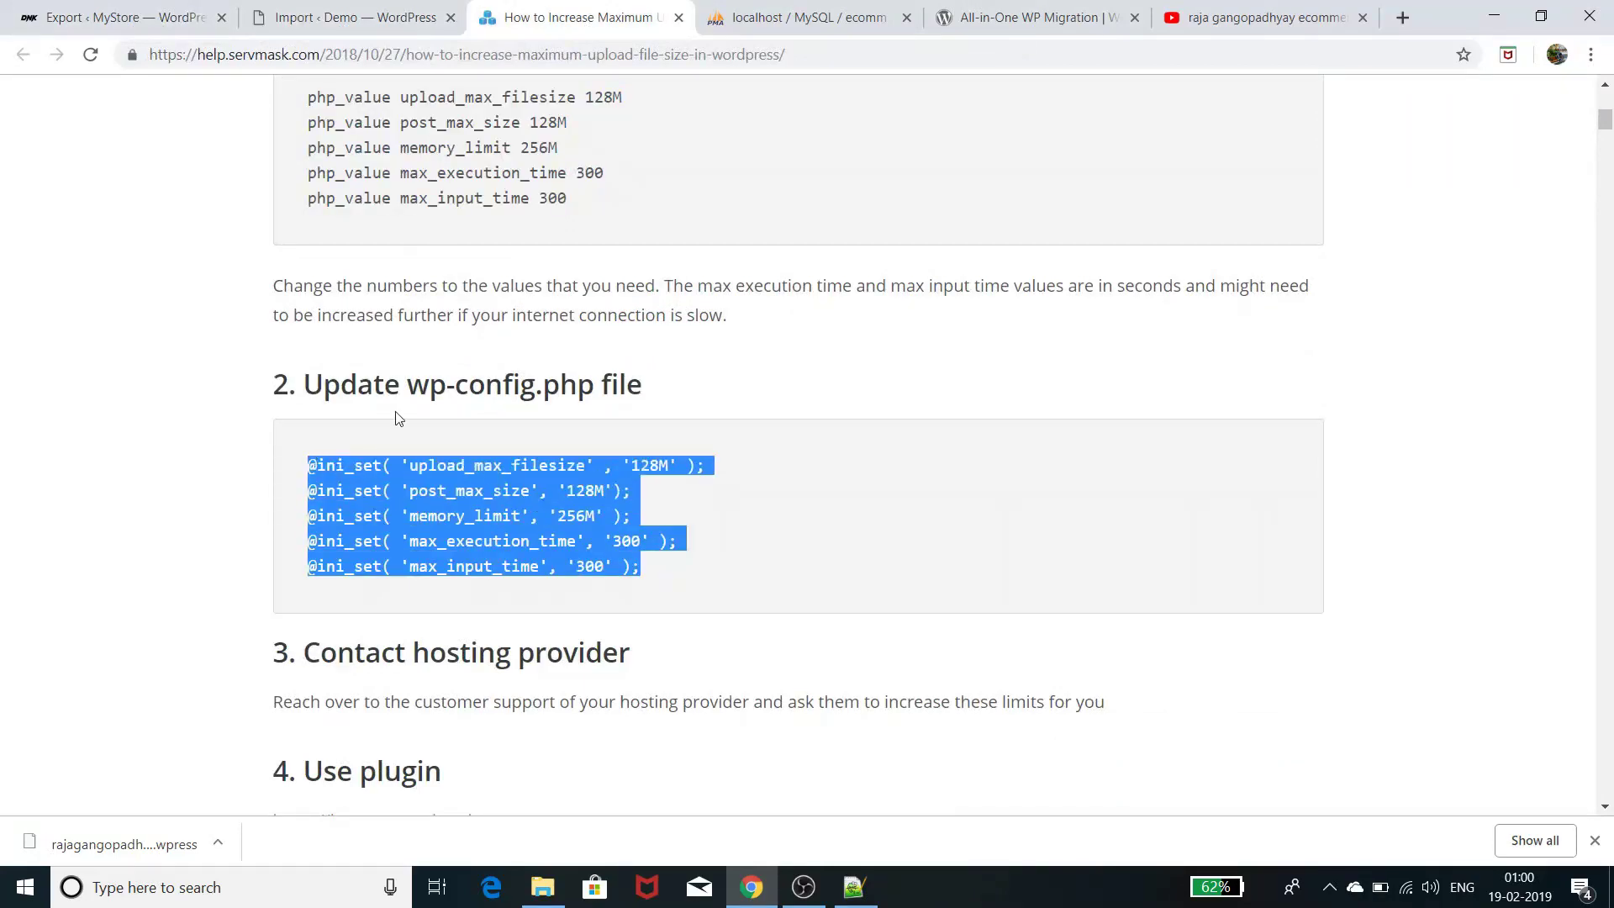
{"action": "scroll", "coordinate": [603, 446], "scroll_direction": "up", "scroll_amount": 5}
{"action": "scroll", "coordinate": [603, 460], "scroll_direction": "down", "scroll_amount": 2}
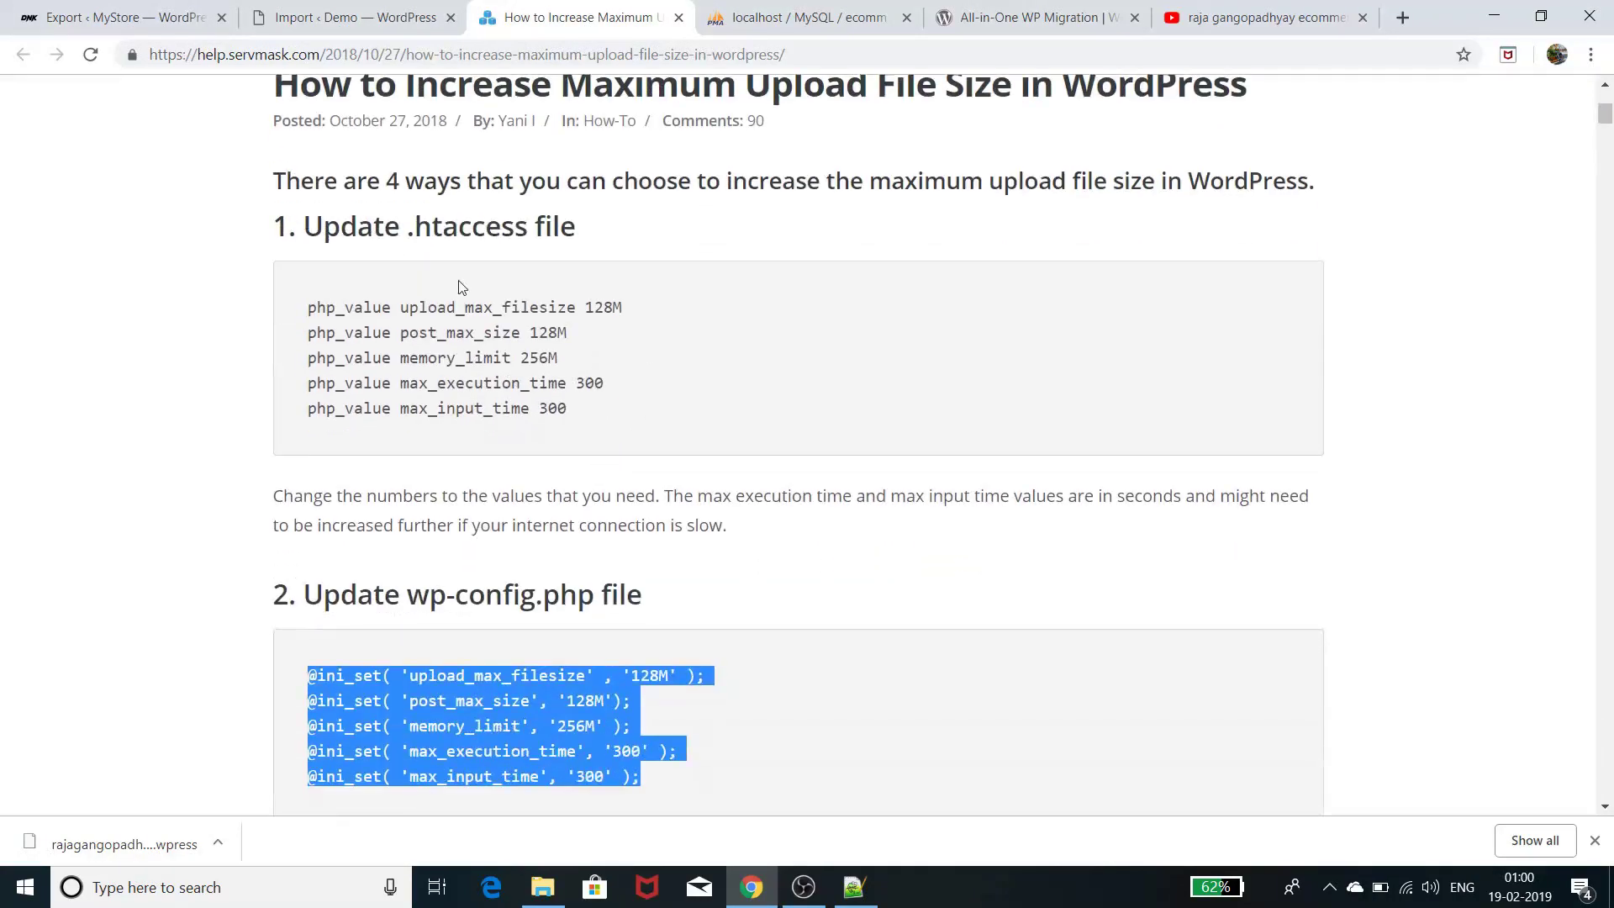
{"action": "left_click_drag", "start_coordinate": [570, 412], "coordinate": [310, 307]}
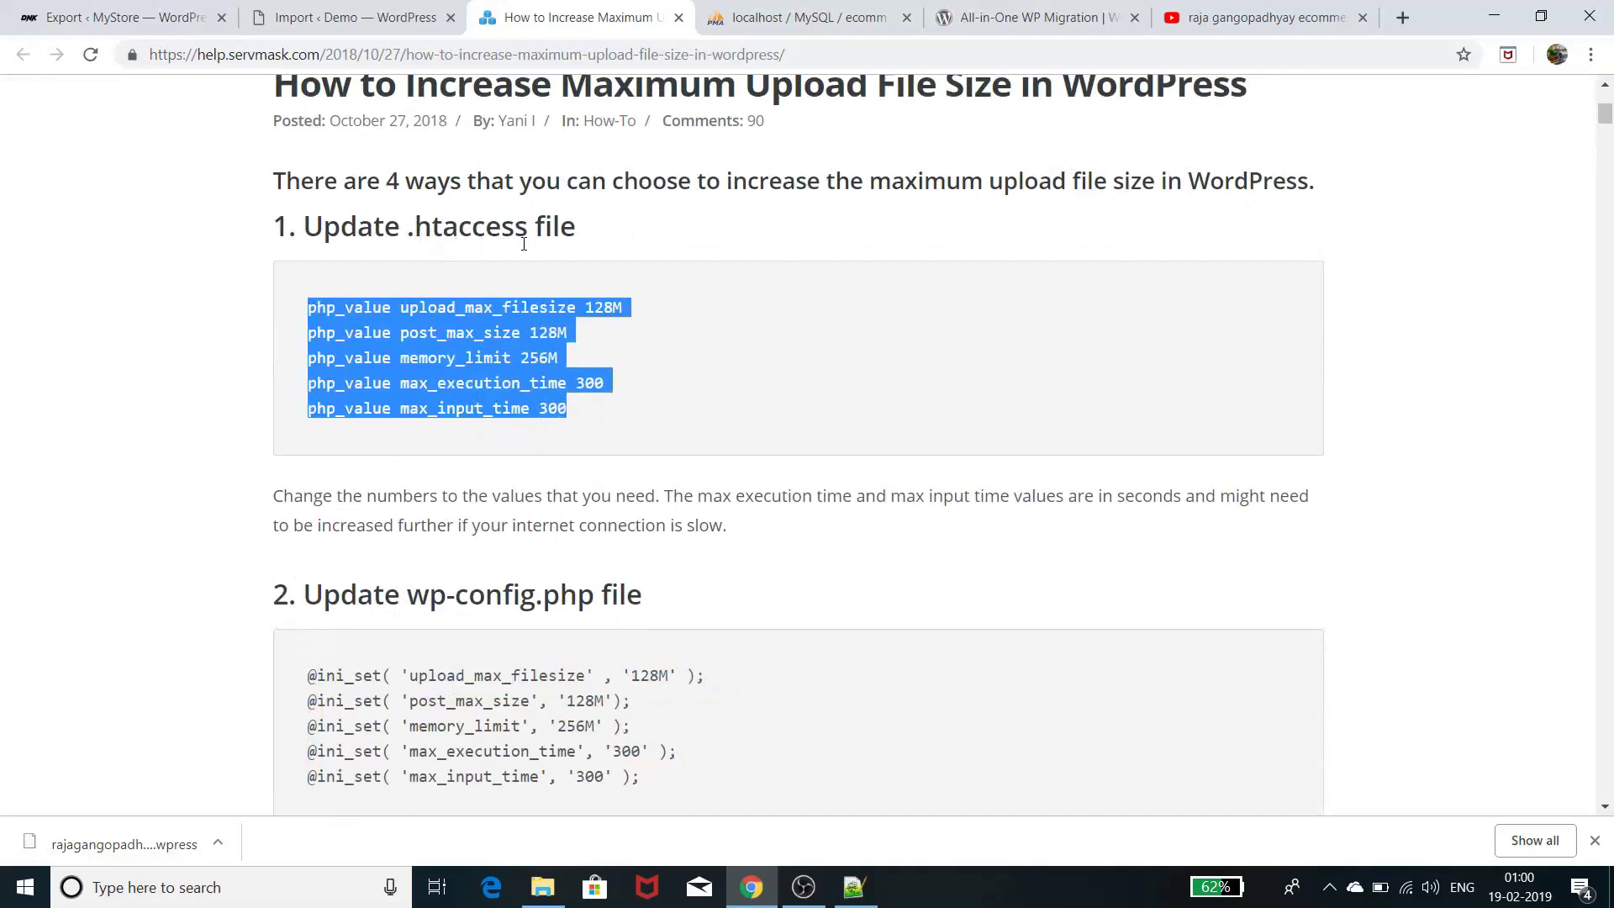
{"action": "left_click", "coordinate": [362, 19]}
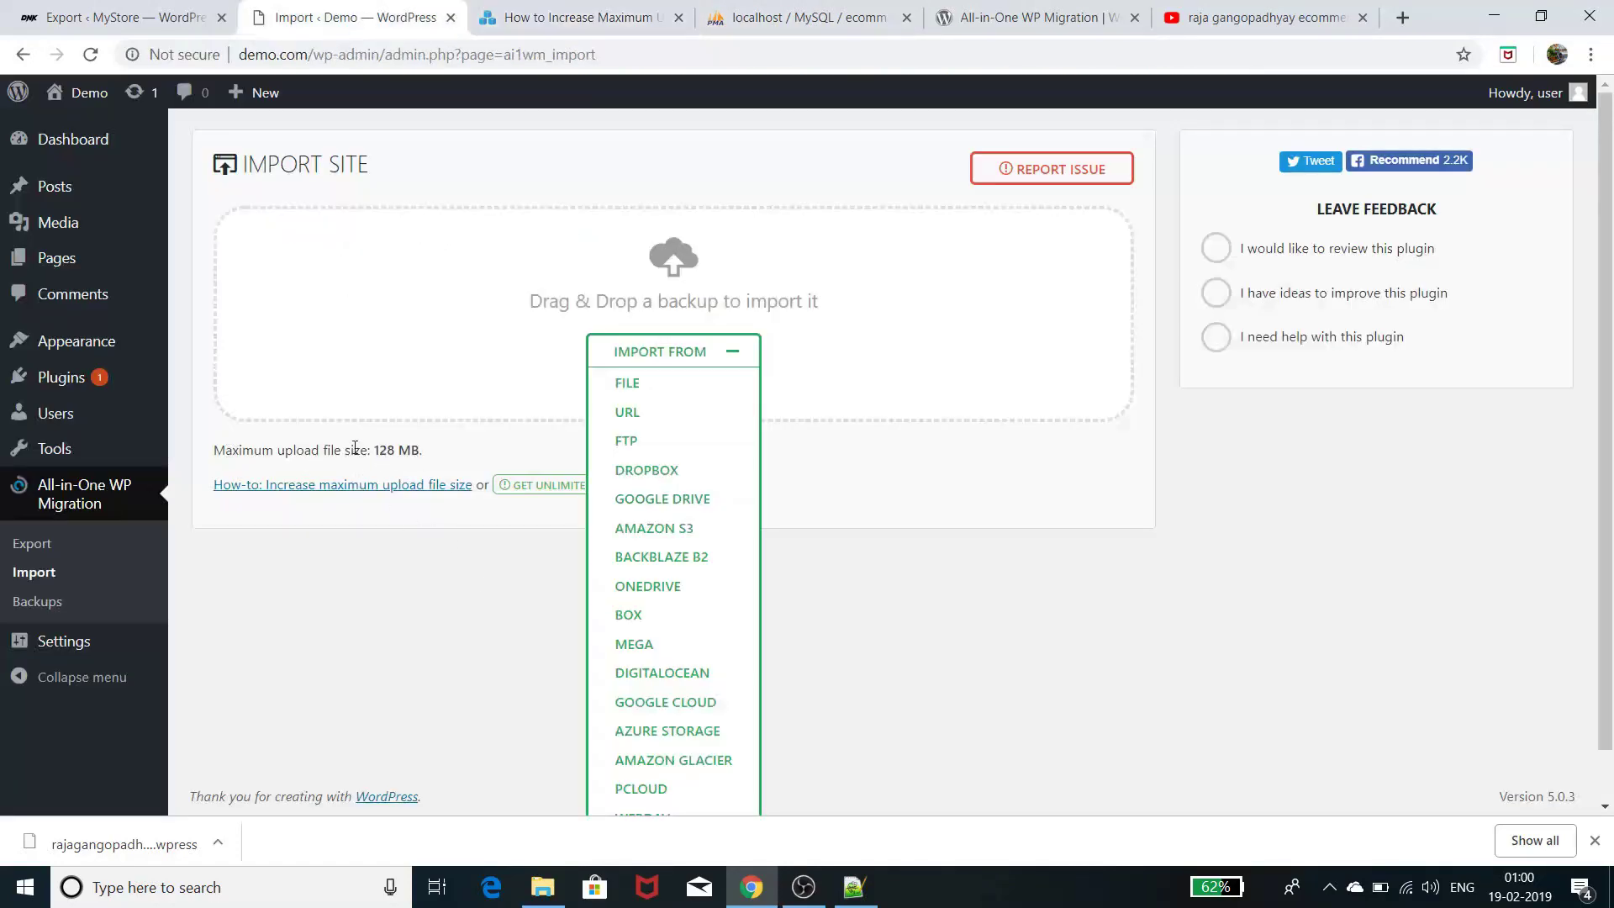
{"action": "left_click_drag", "start_coordinate": [374, 454], "coordinate": [413, 454]}
{"action": "left_click", "coordinate": [353, 664]}
{"action": "left_click", "coordinate": [637, 387]}
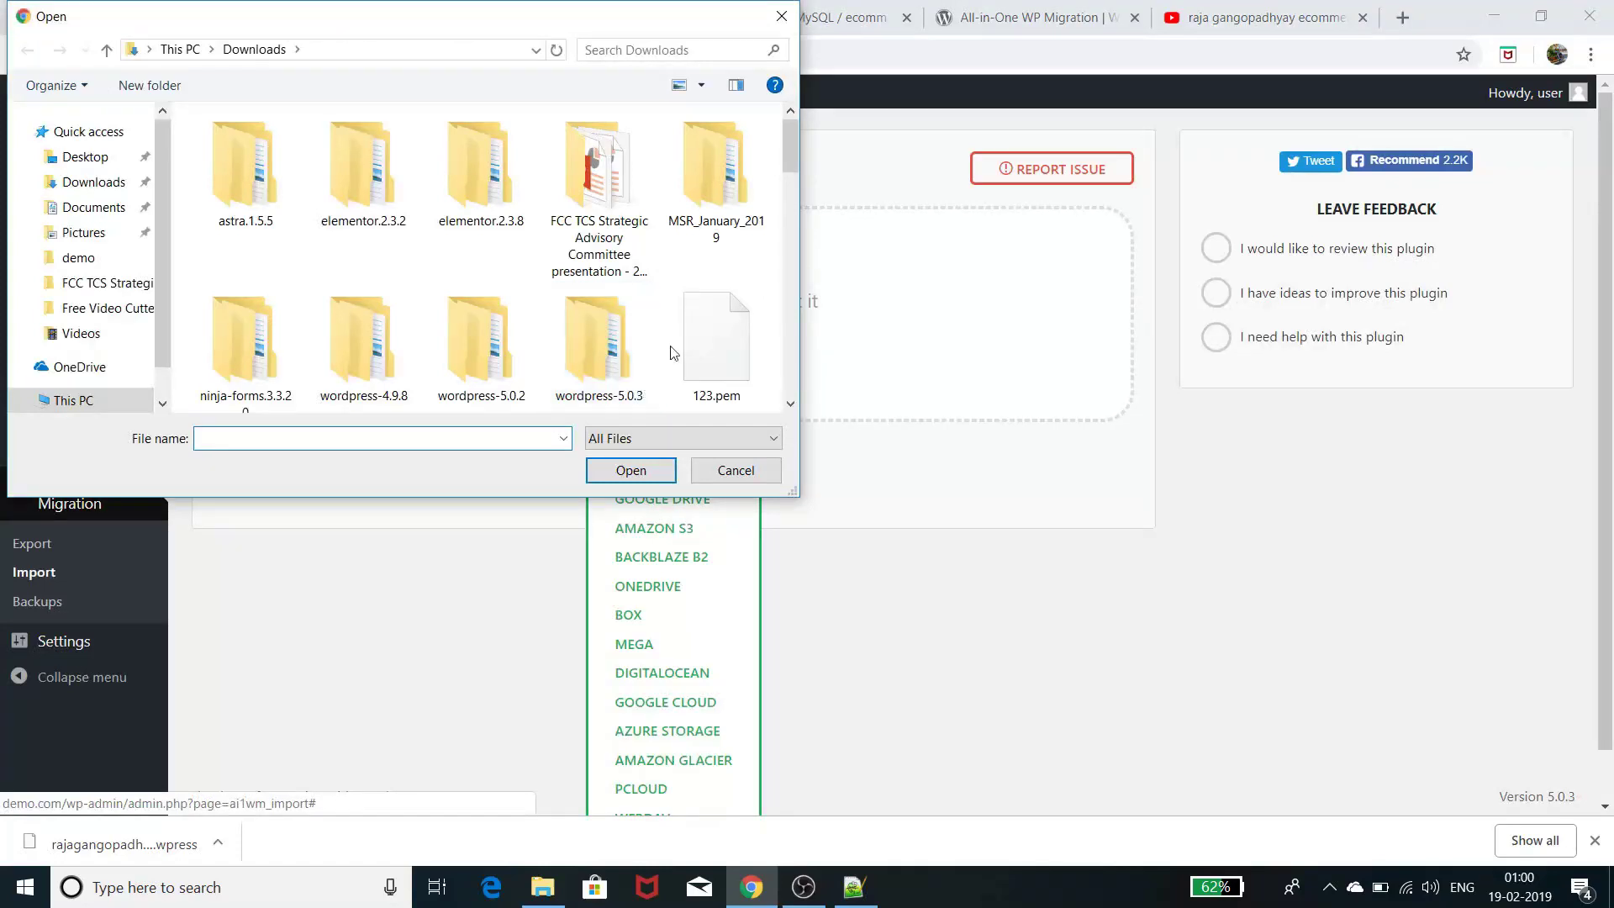
{"action": "scroll", "coordinate": [787, 208], "scroll_direction": "down", "scroll_amount": 10}
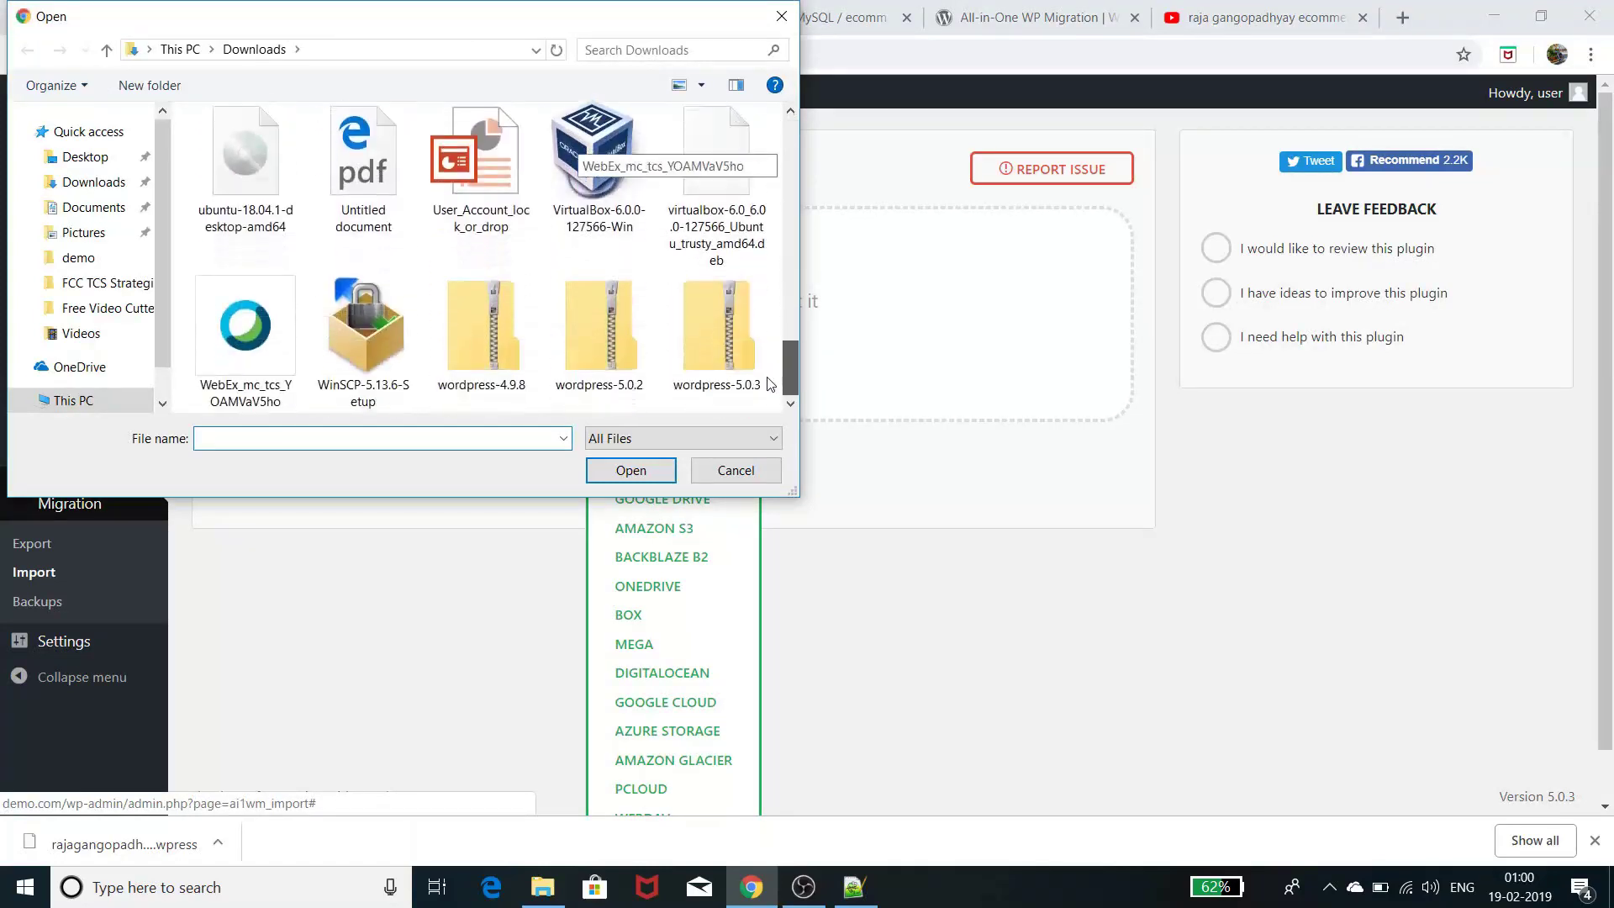
{"action": "scroll", "coordinate": [768, 370], "scroll_direction": "up", "scroll_amount": 2}
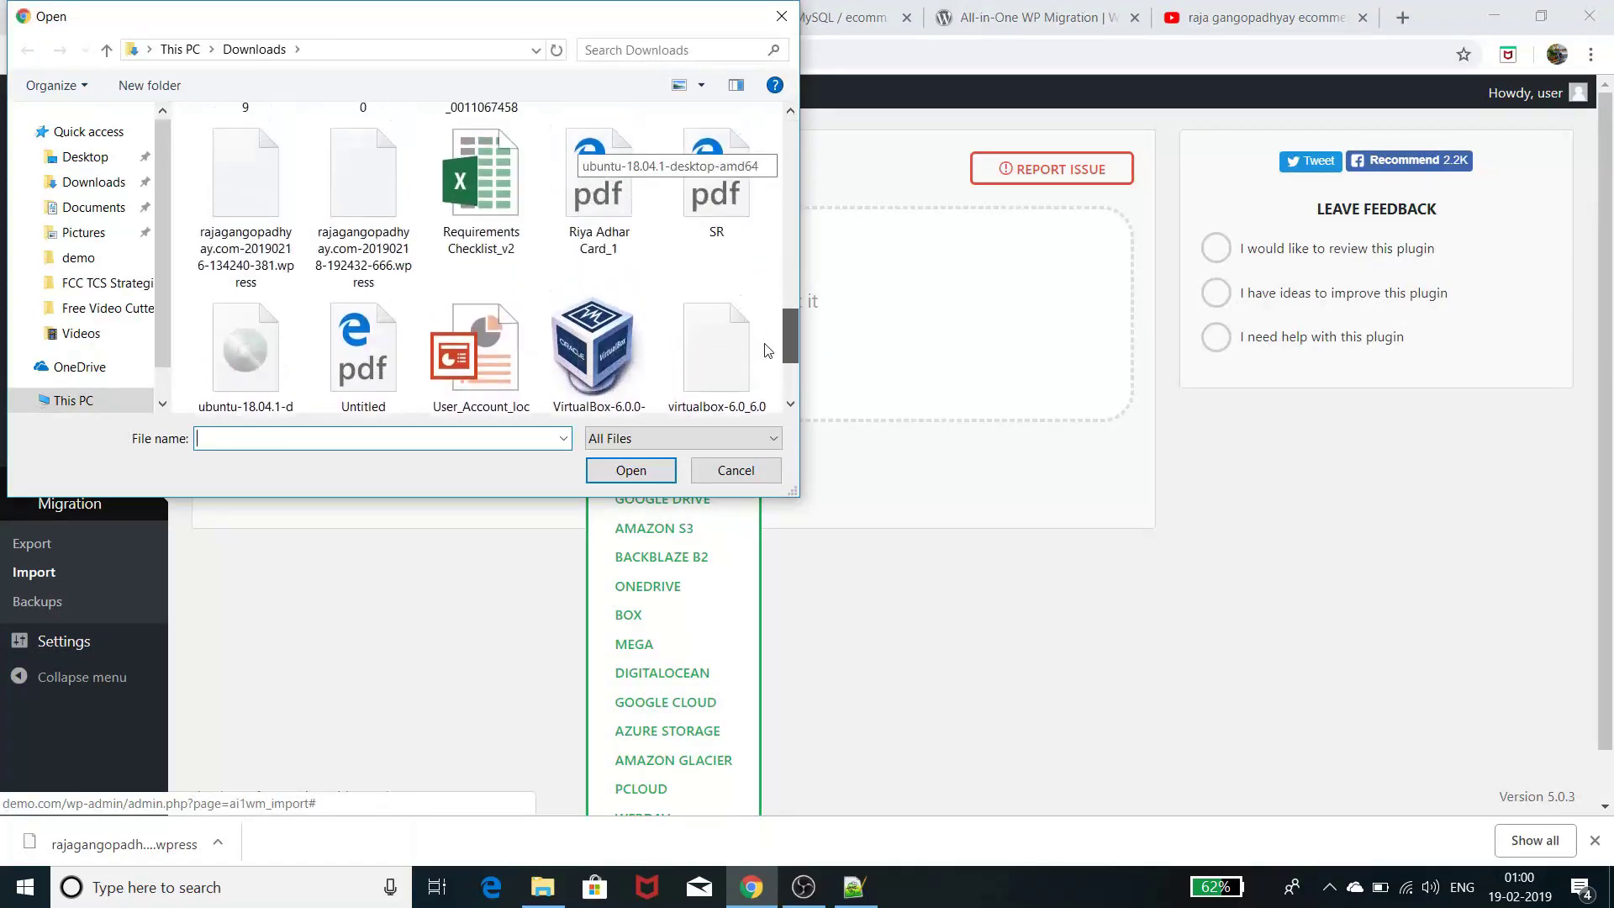
{"action": "double_click", "coordinate": [357, 286]}
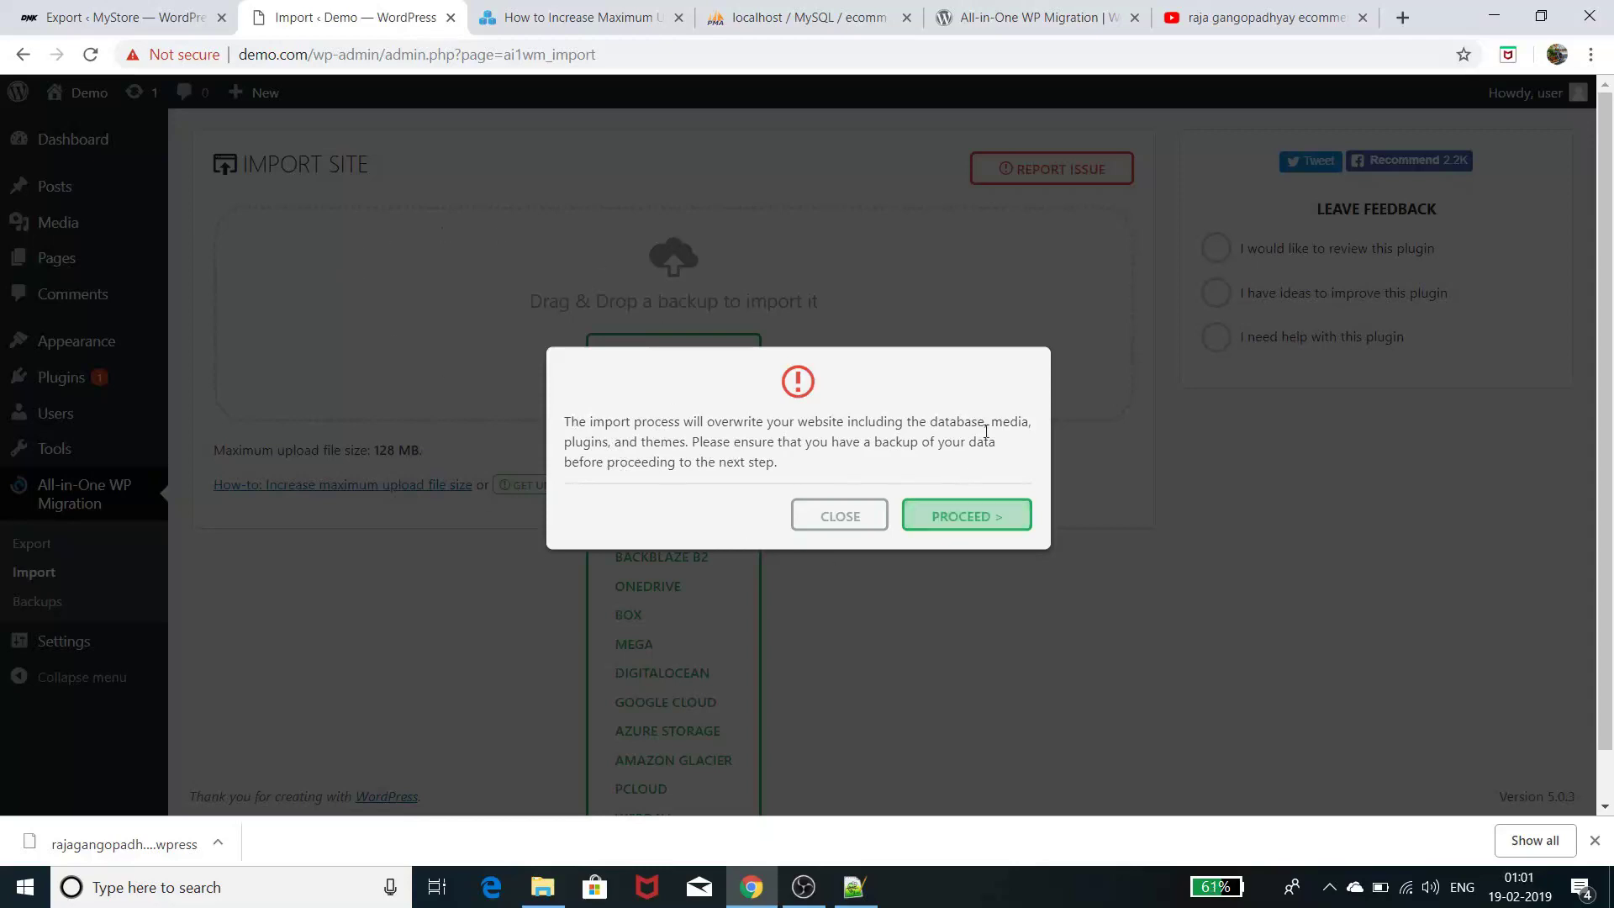
Read the overwrite warning, proceed with the import and open the Permalinks Settings link once it finishes
{"action": "left_click_drag", "start_coordinate": [593, 422], "coordinate": [743, 497]}
{"action": "left_click", "coordinate": [755, 505]}
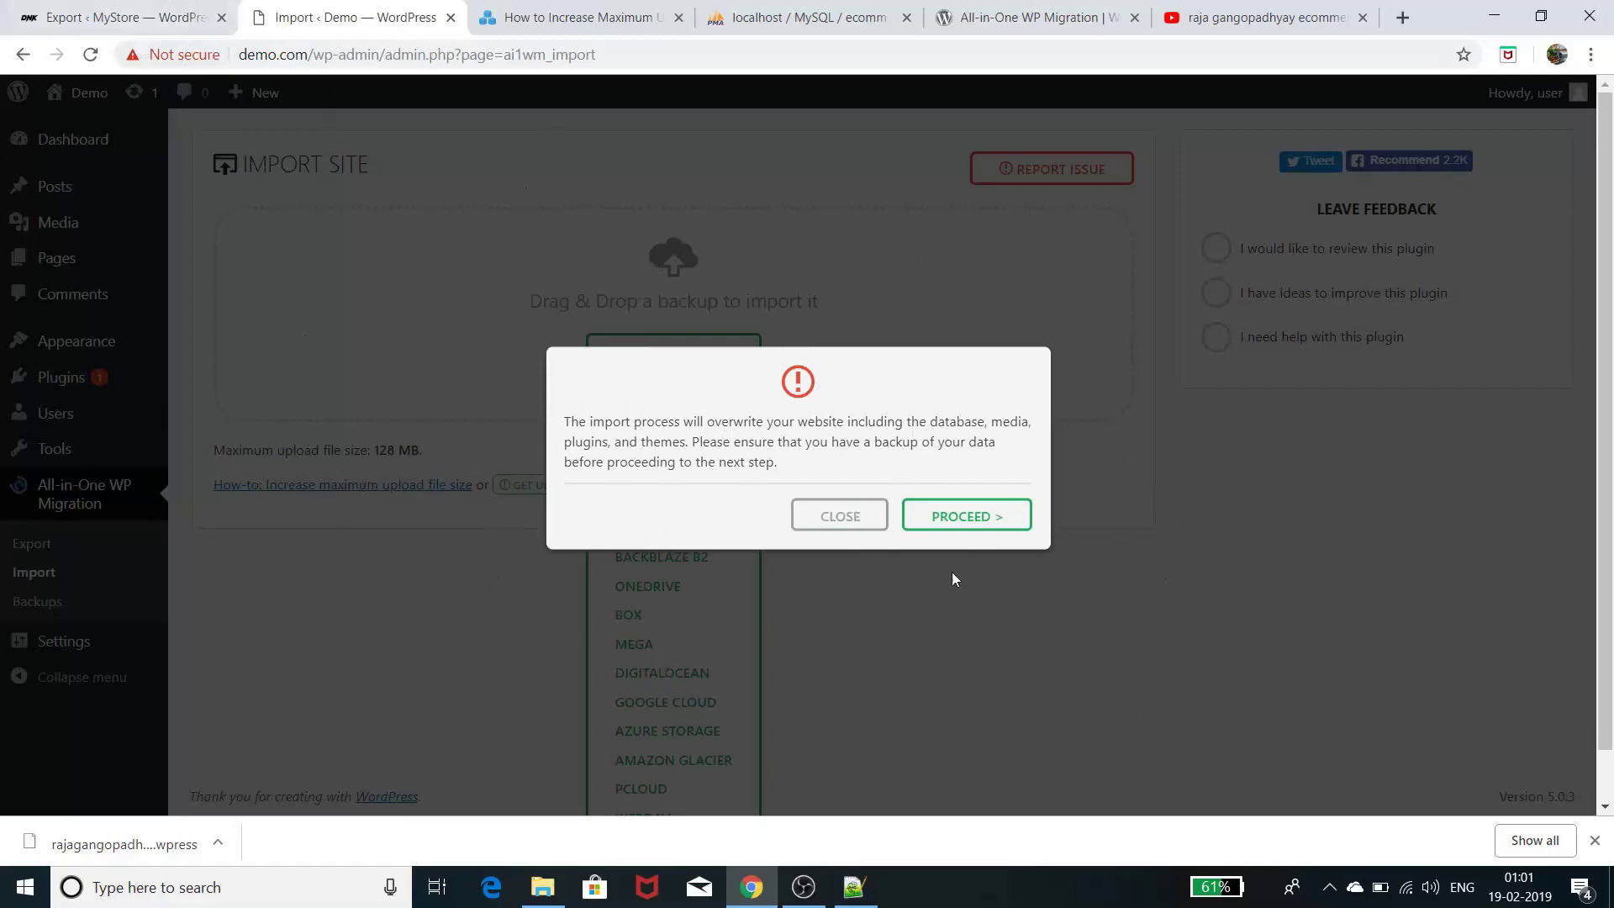
{"action": "left_click", "coordinate": [974, 516]}
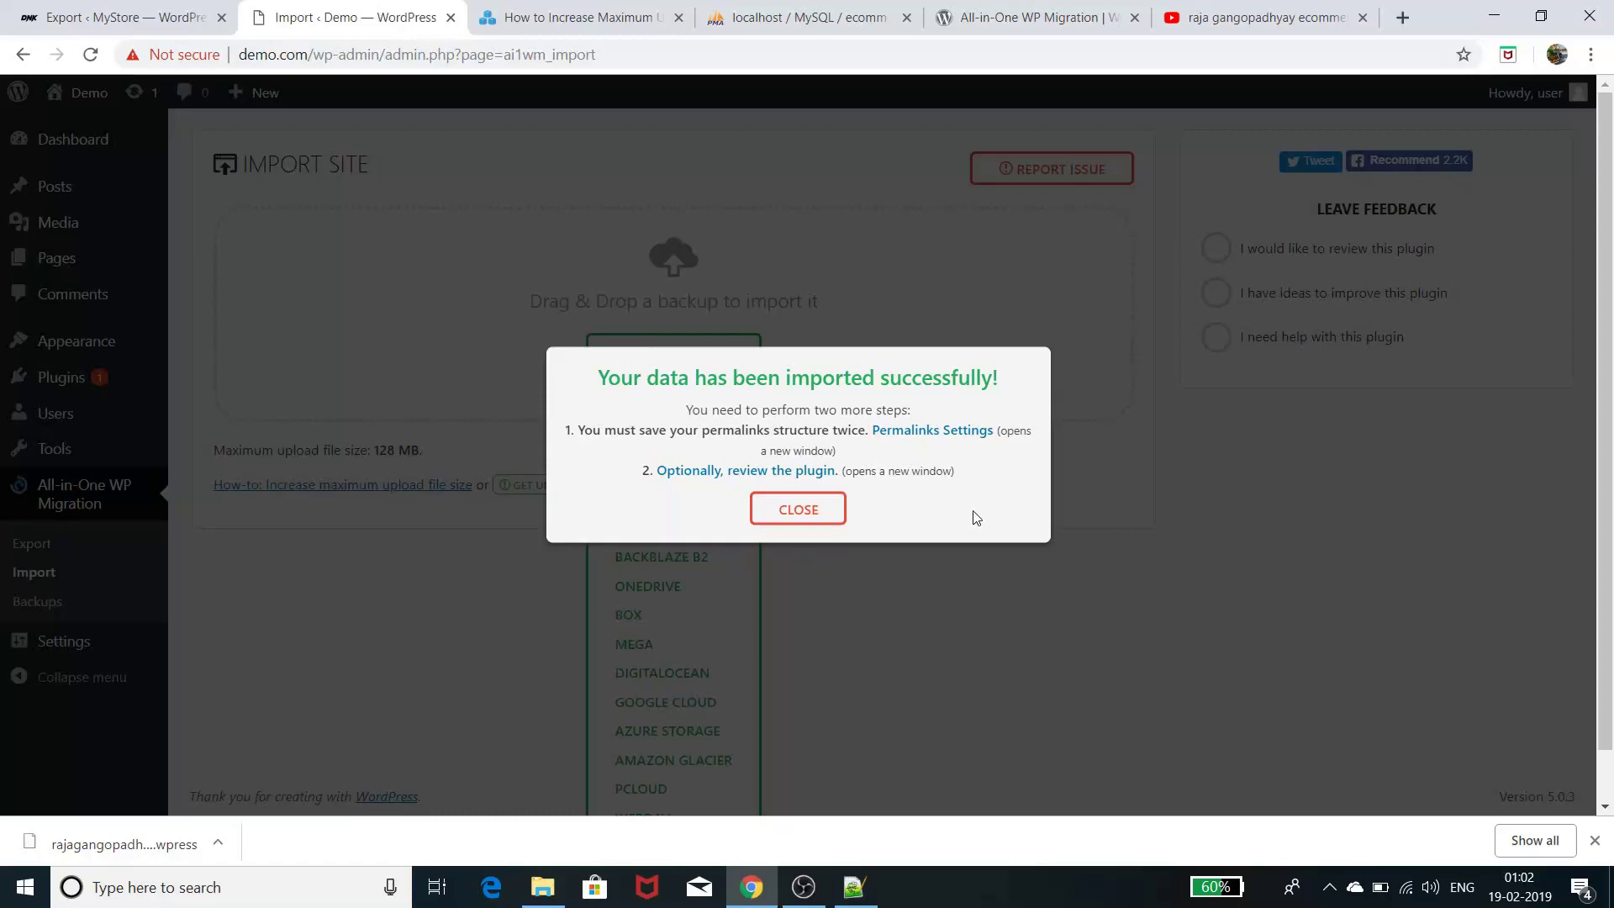
{"action": "left_click", "coordinate": [952, 432]}
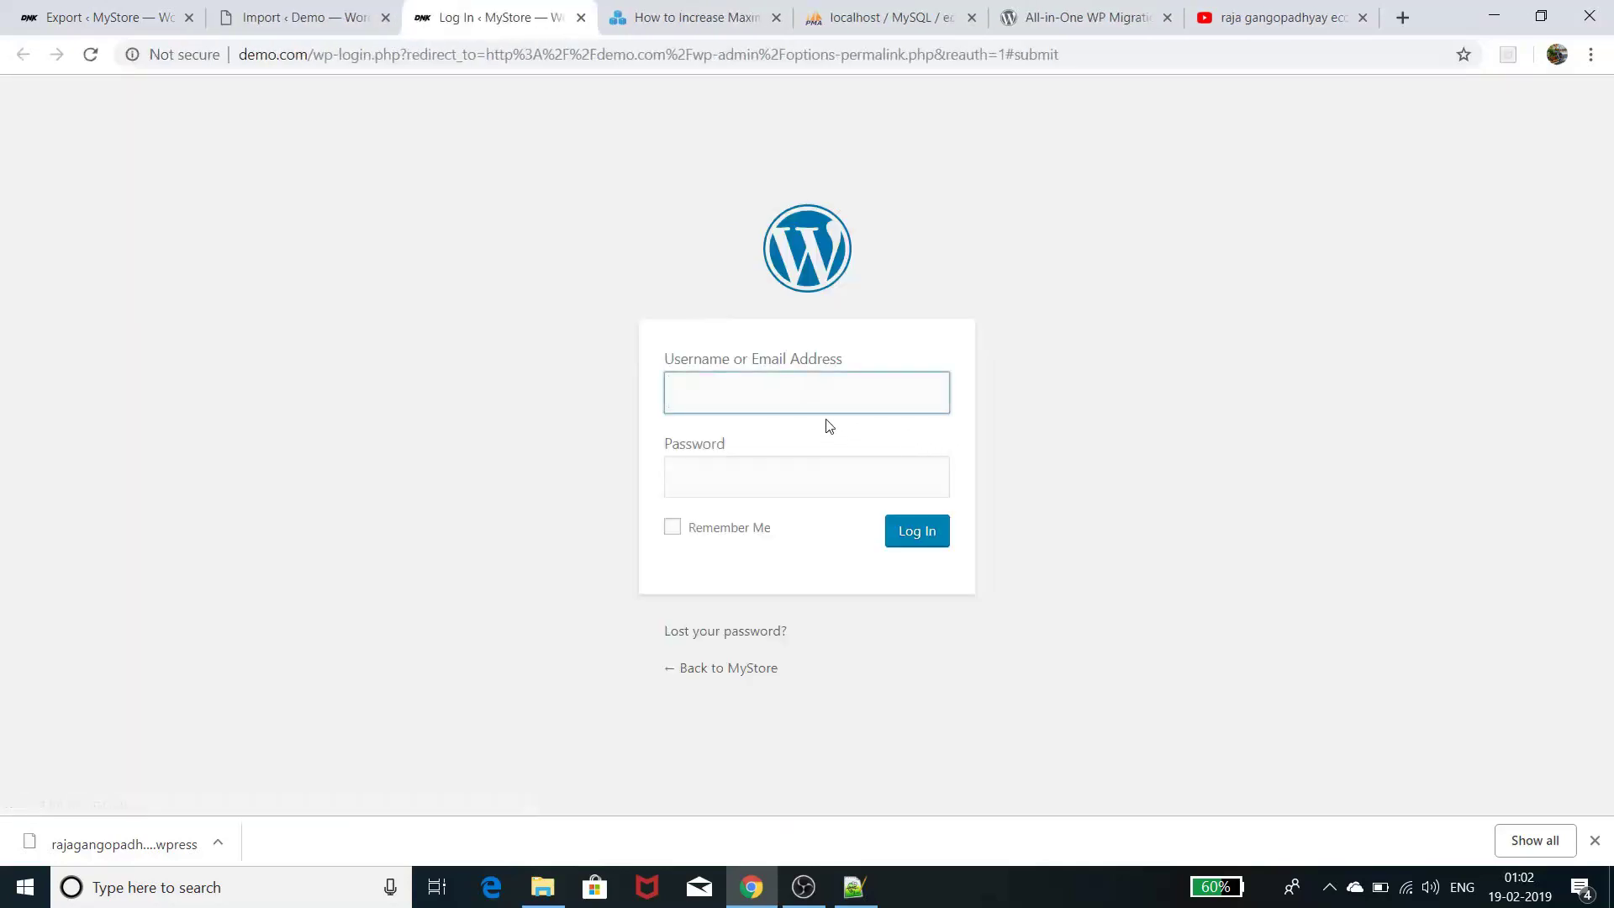
Try to log in to the Demo site with the username user and the account password
{"action": "left_click", "coordinate": [824, 396]}
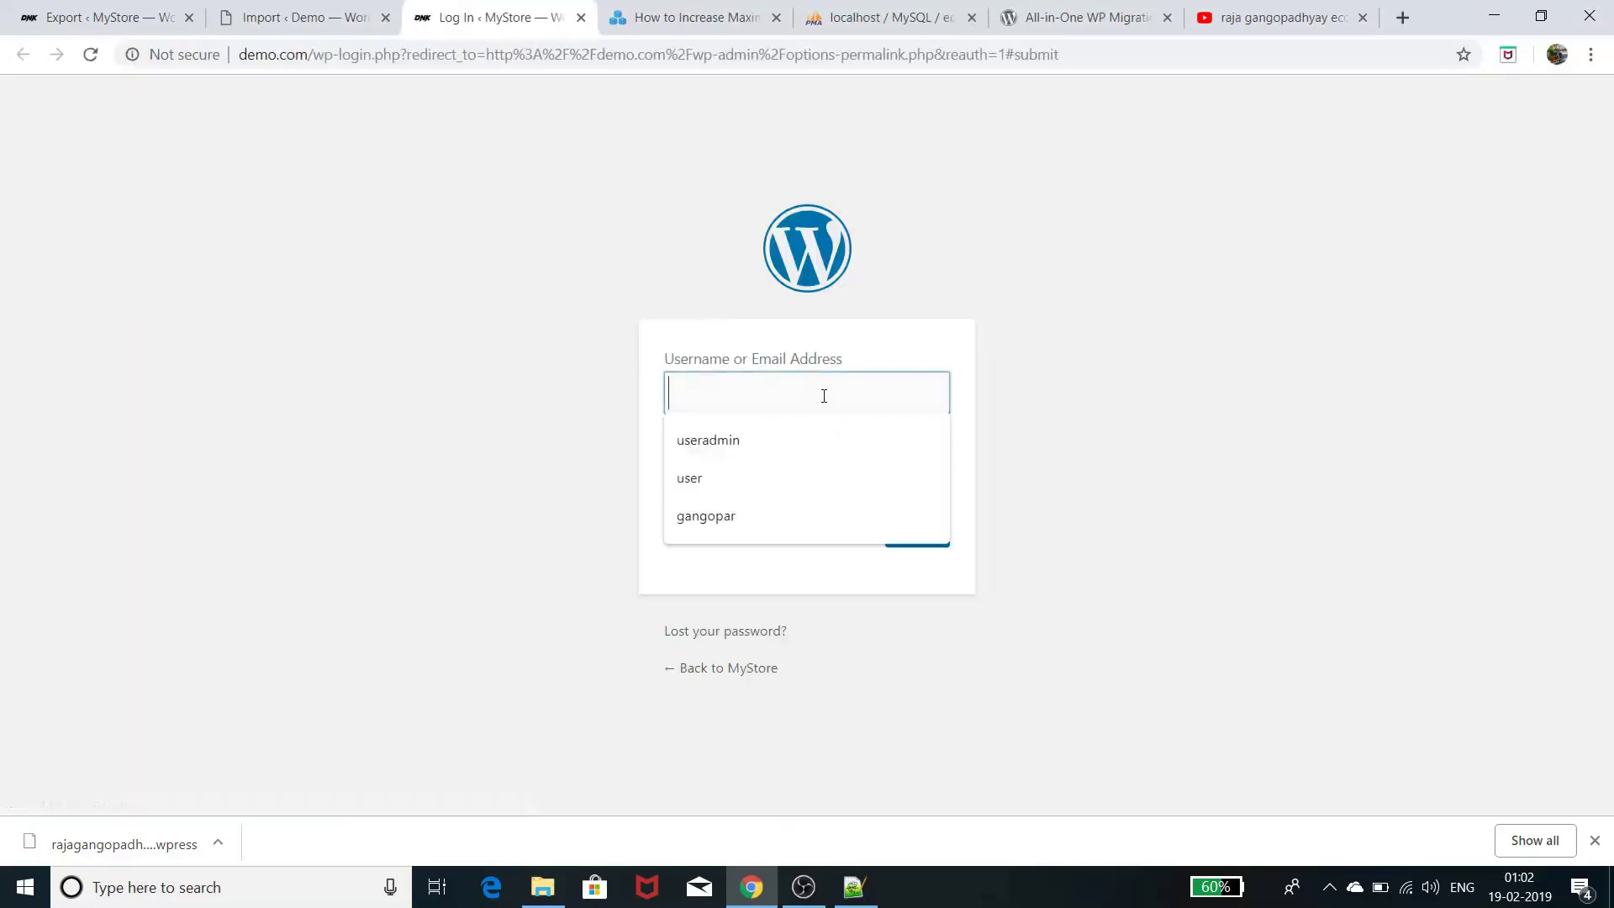
{"action": "left_click", "coordinate": [521, 300]}
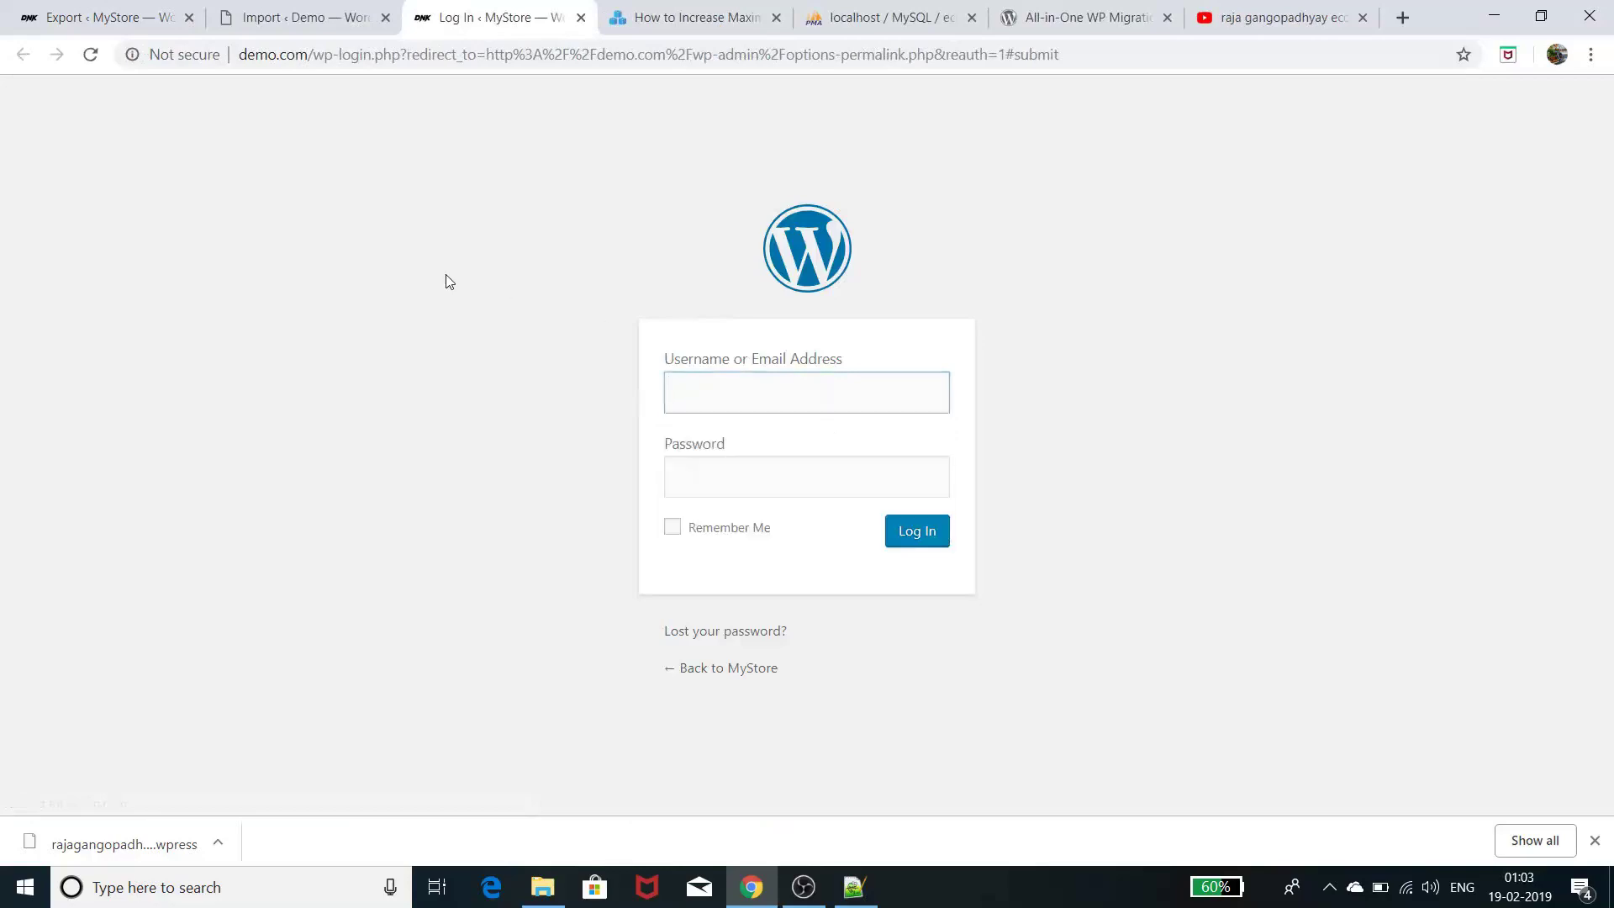
{"action": "left_click", "coordinate": [716, 374]}
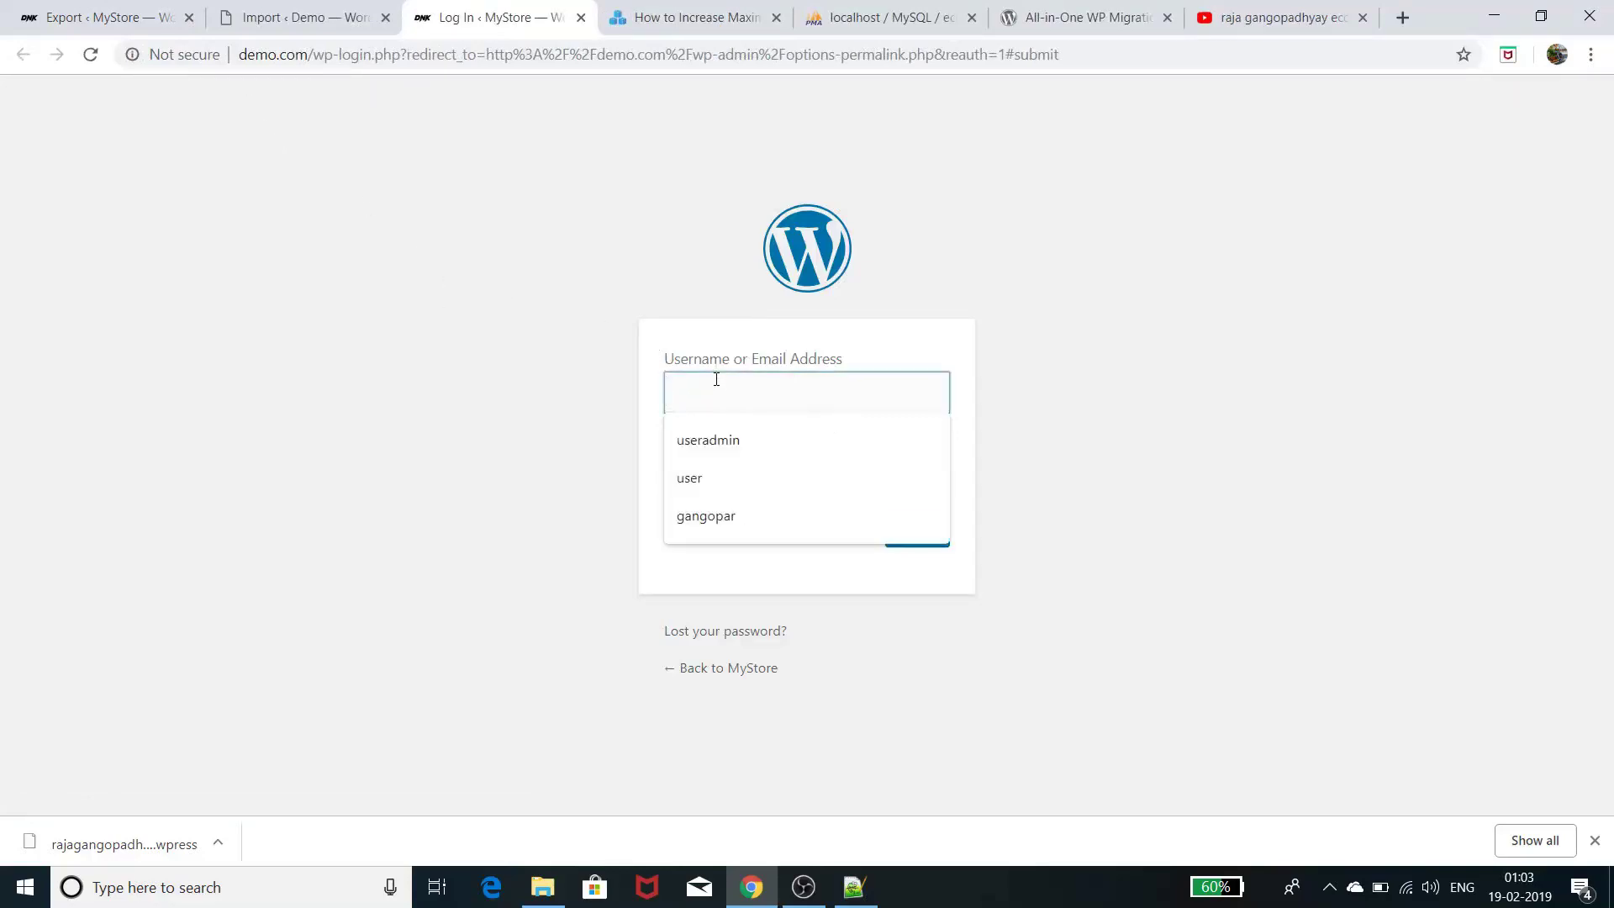
{"action": "left_click", "coordinate": [706, 476]}
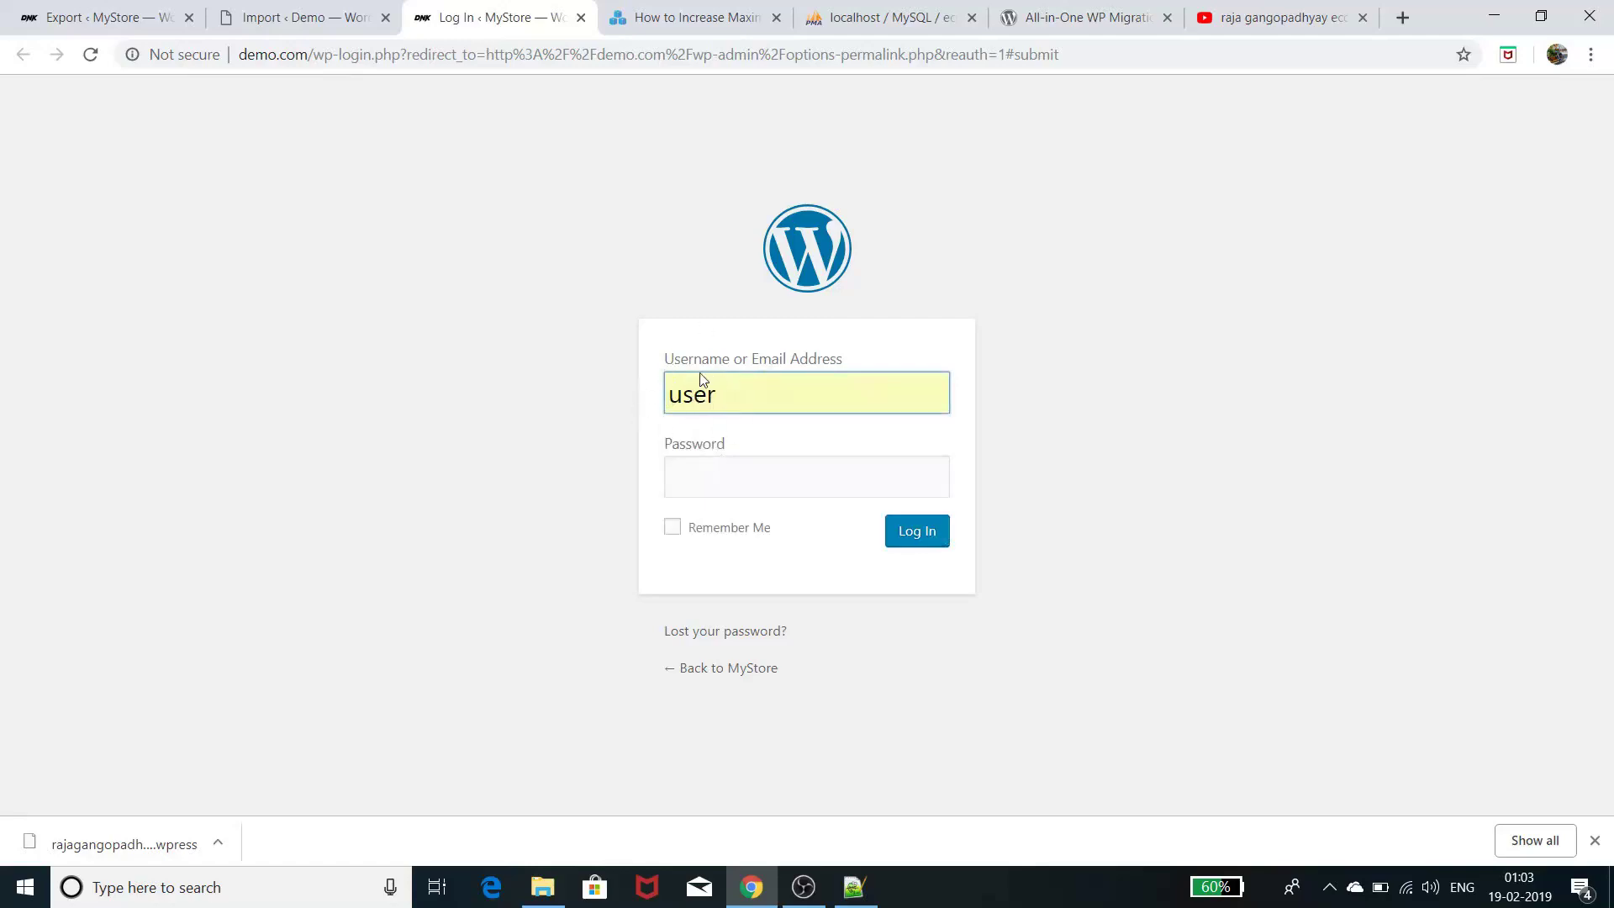
{"action": "left_click", "coordinate": [720, 480]}
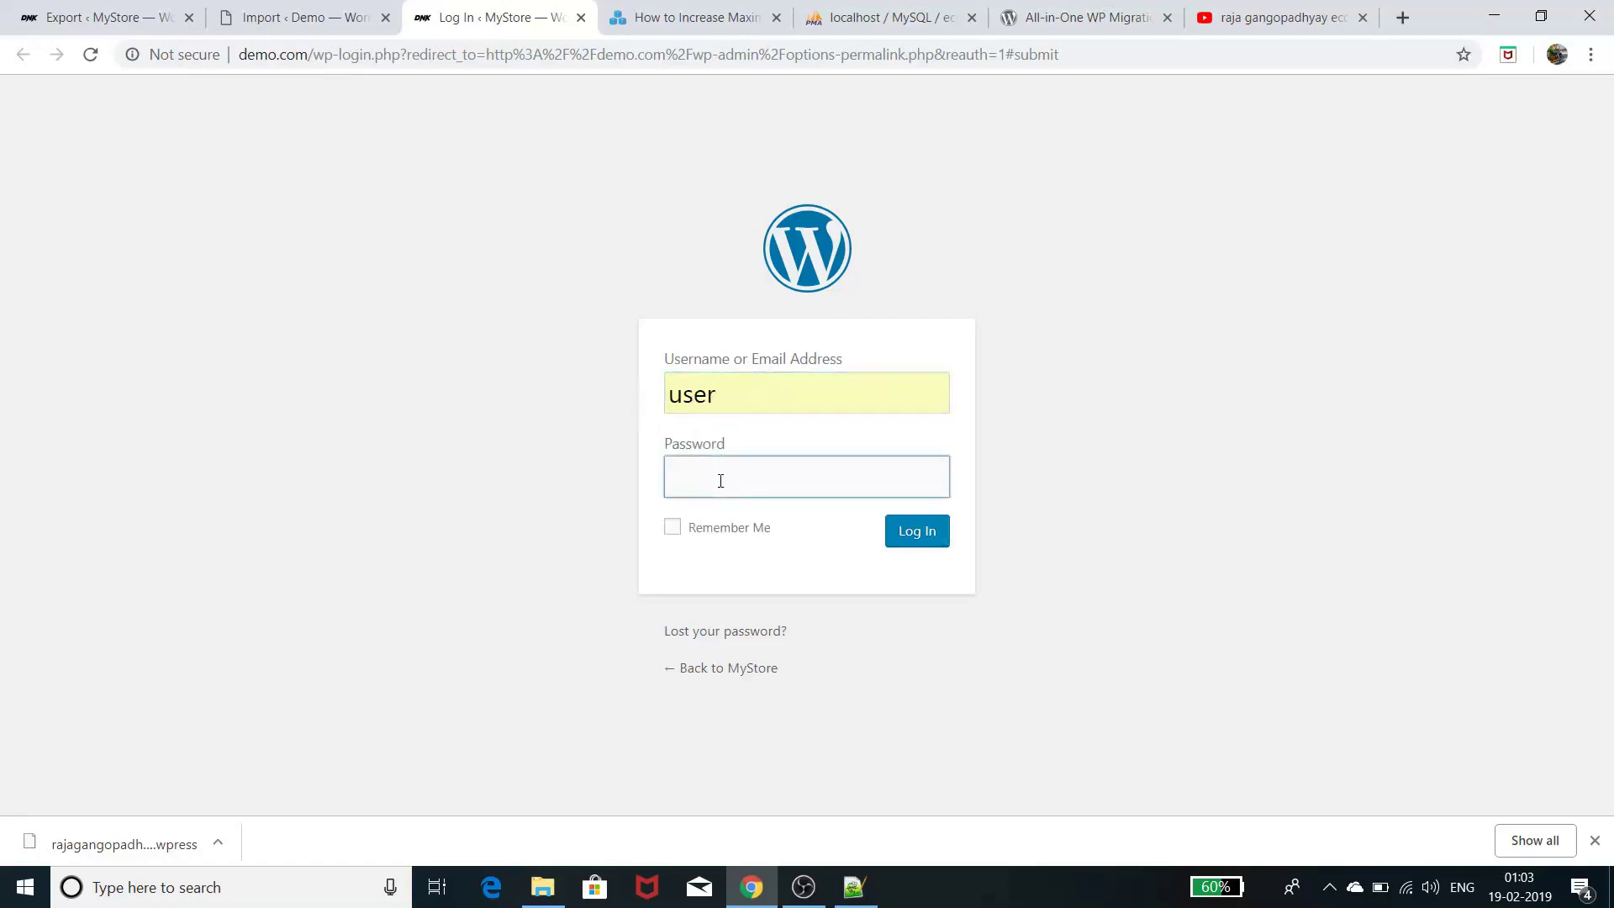
{"action": "type", "text": "•••••••"}
{"action": "key", "text": "Return"}
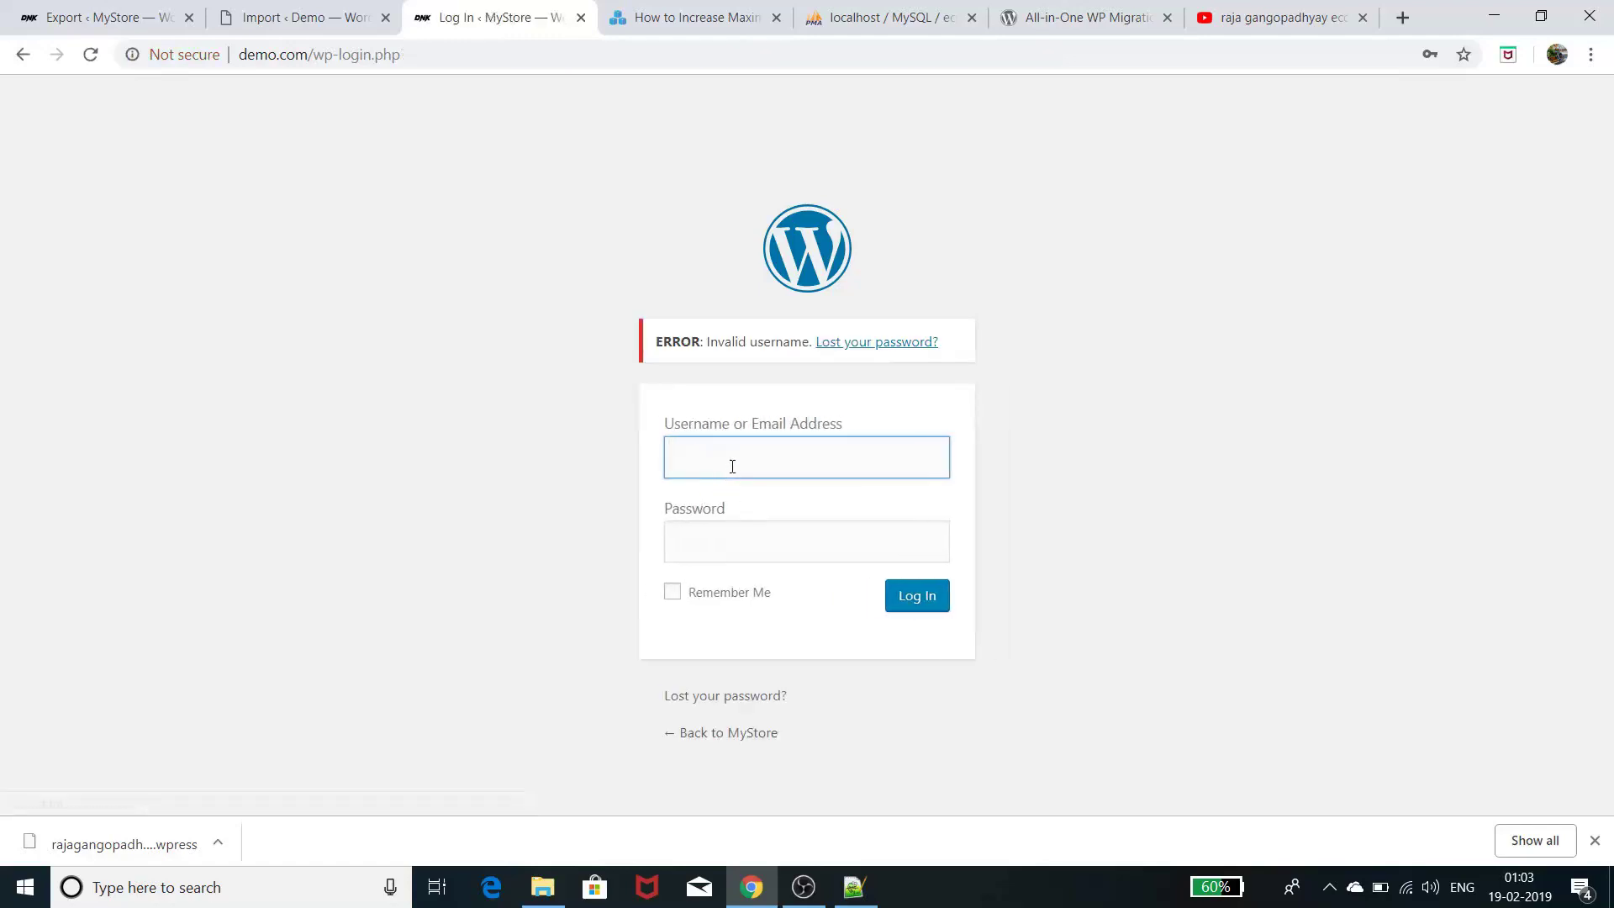
Log in to the Demo site as useradmin with the account password and view the common permalink settings
{"action": "left_click", "coordinate": [732, 466]}
{"action": "left_click", "coordinate": [739, 511]}
{"action": "left_click", "coordinate": [749, 538]}
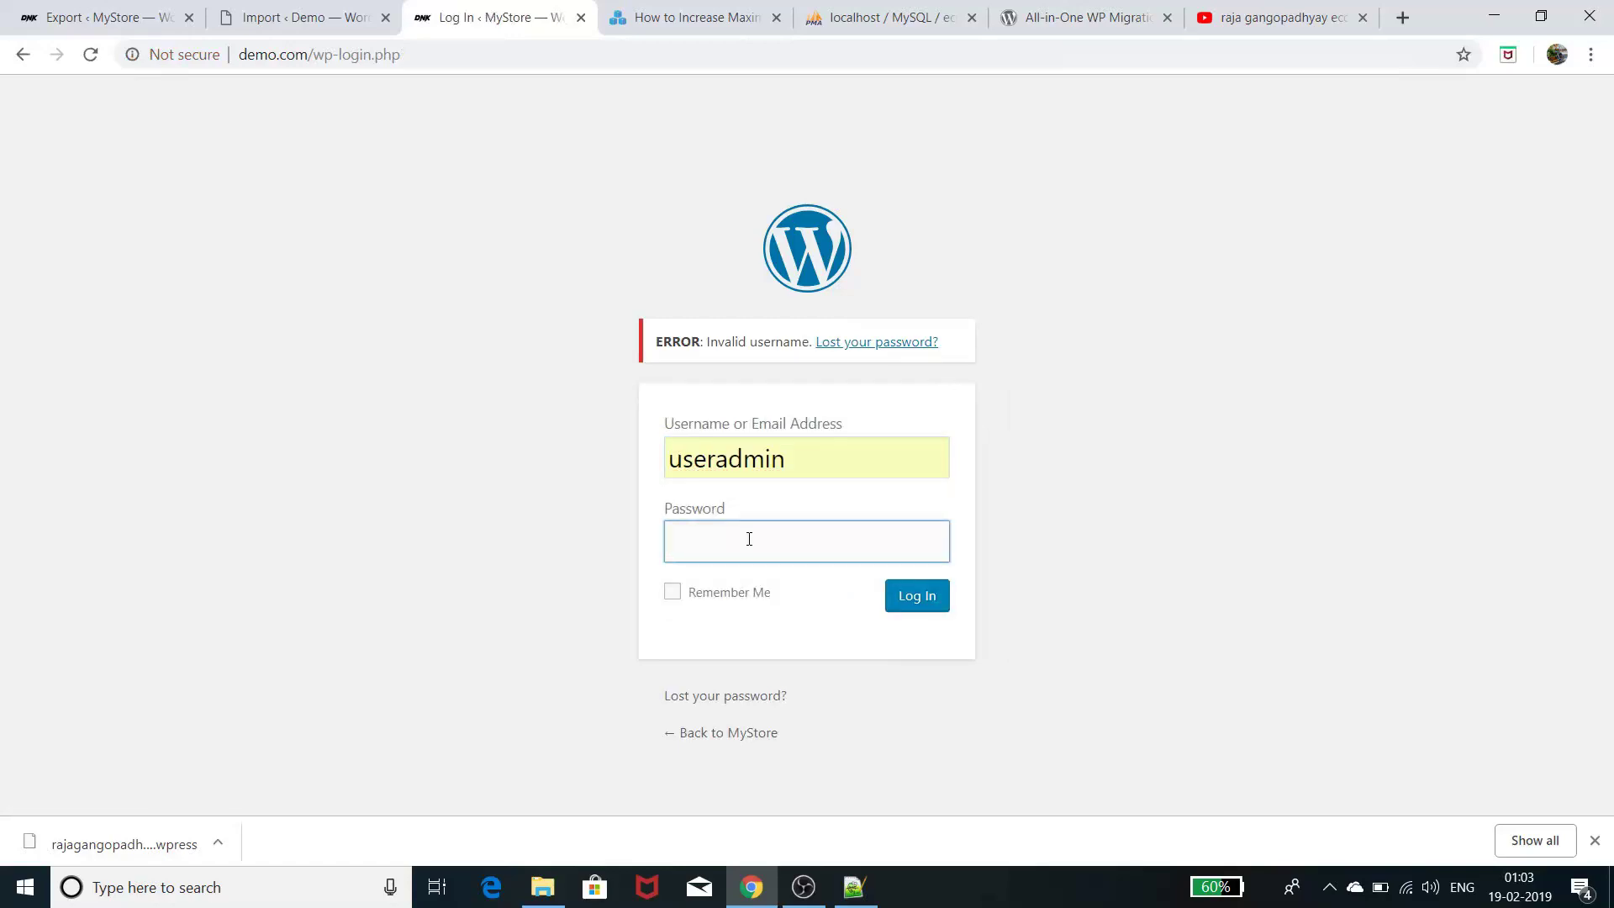
{"action": "type", "text": "••"}
{"action": "key", "text": "BackSpace"}
{"action": "key", "text": "BackSpace"}
{"action": "key", "text": "BackSpace"}
{"action": "key", "text": "BackSpace"}
{"action": "key", "text": "BackSpace"}
{"action": "type", "text": "••••••"}
{"action": "key", "text": "Return"}
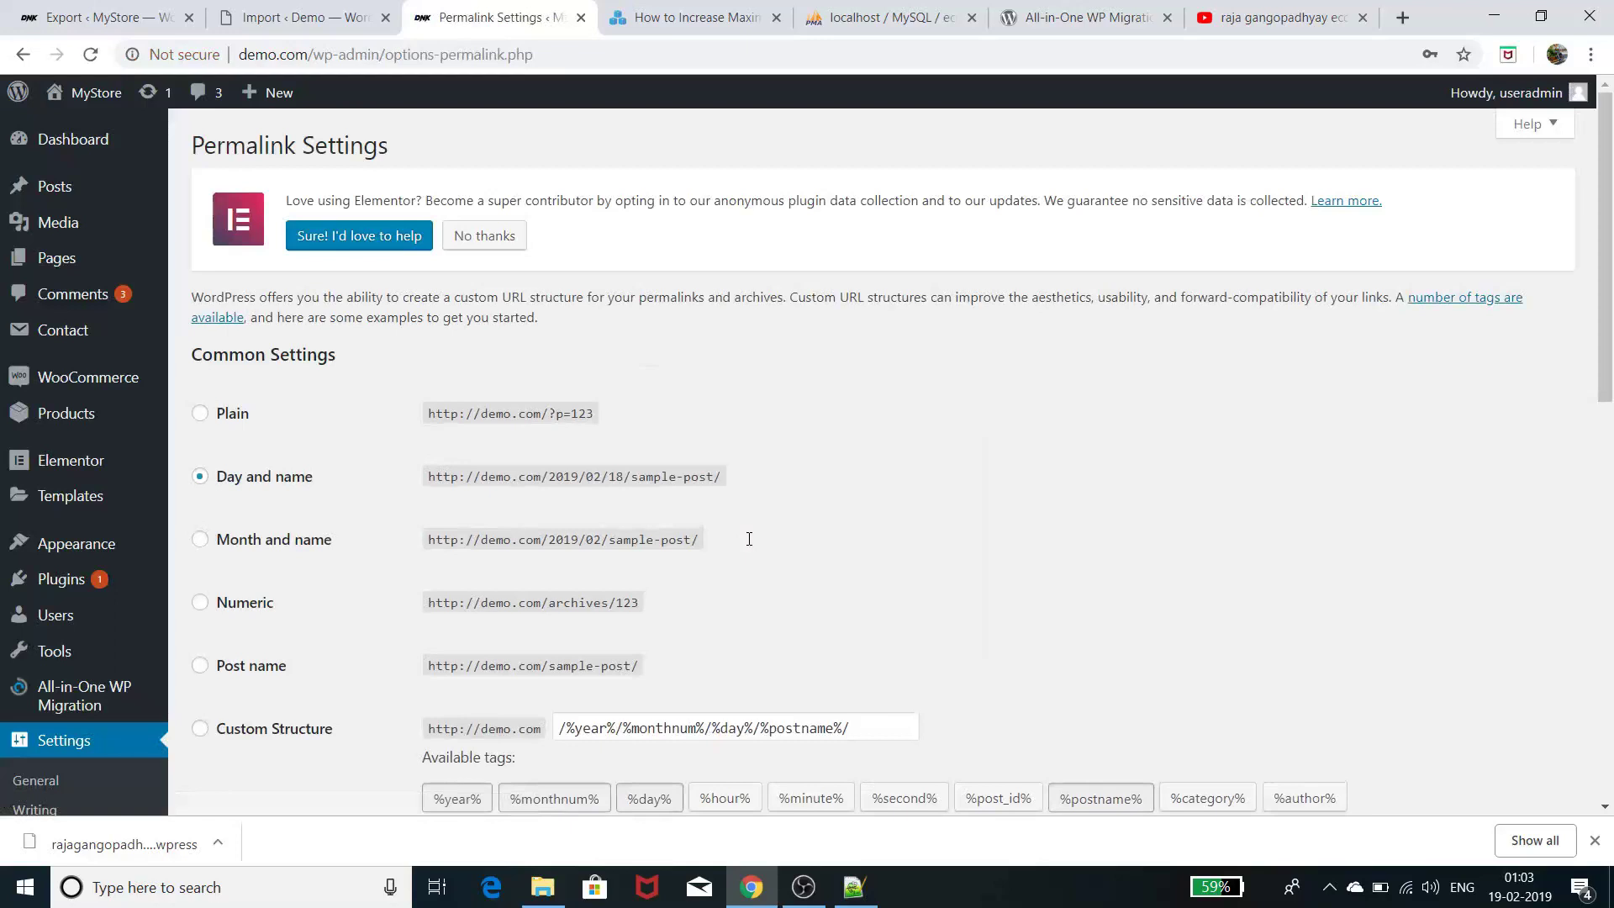
{"action": "scroll", "coordinate": [747, 547], "scroll_direction": "down", "scroll_amount": 2}
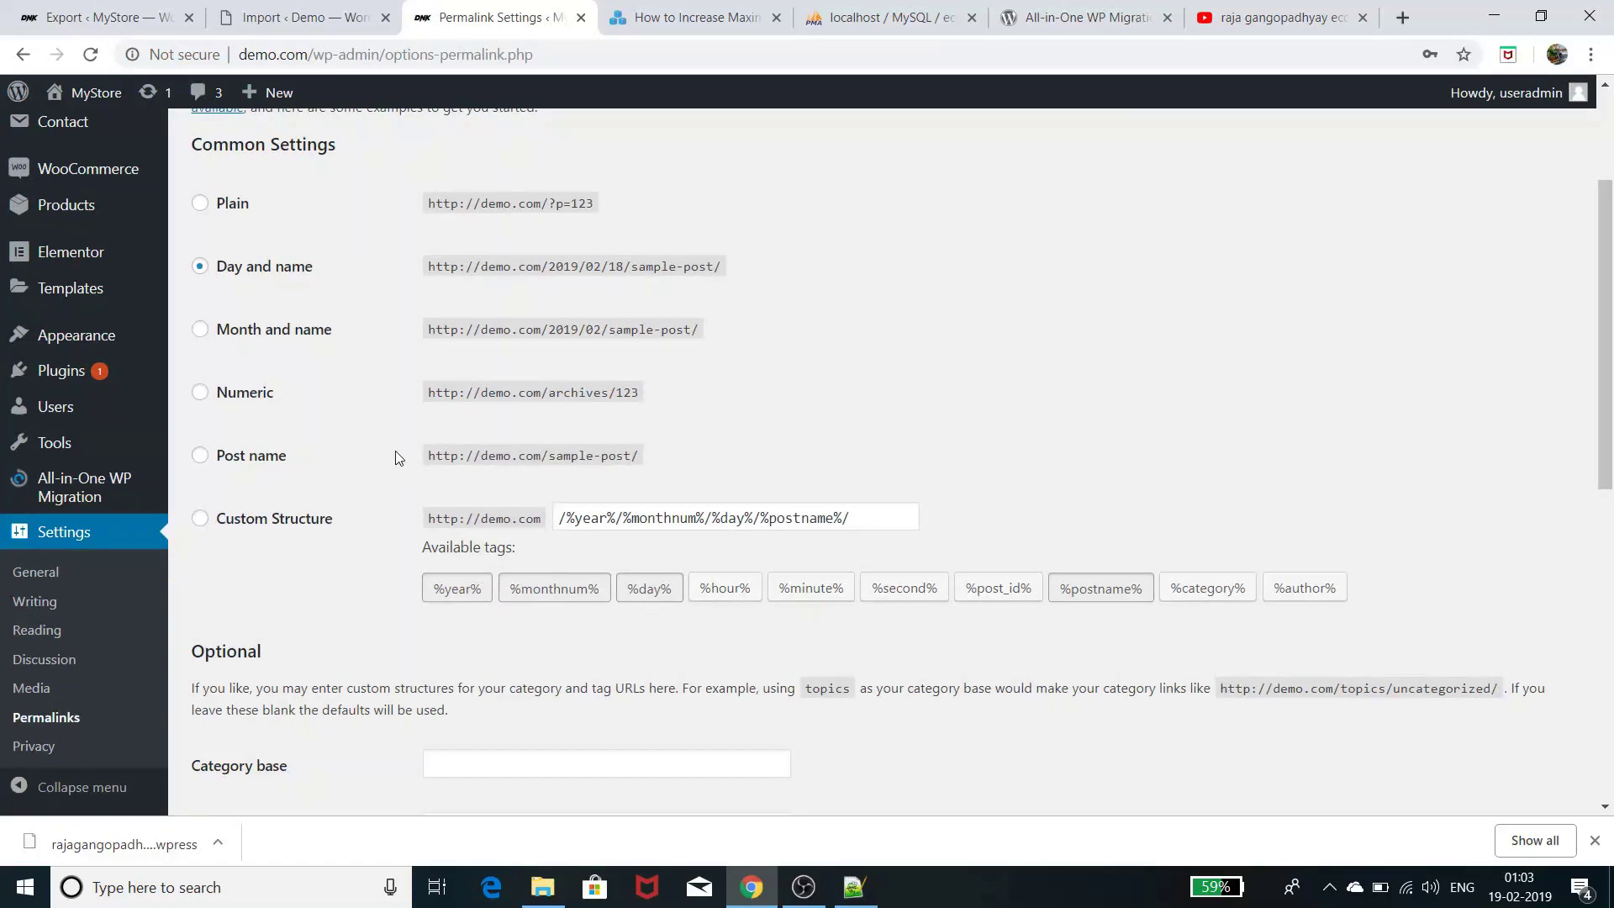
Set the Demo site's permalink structure to Post name and save the permalink changes twice
{"action": "left_click", "coordinate": [202, 457]}
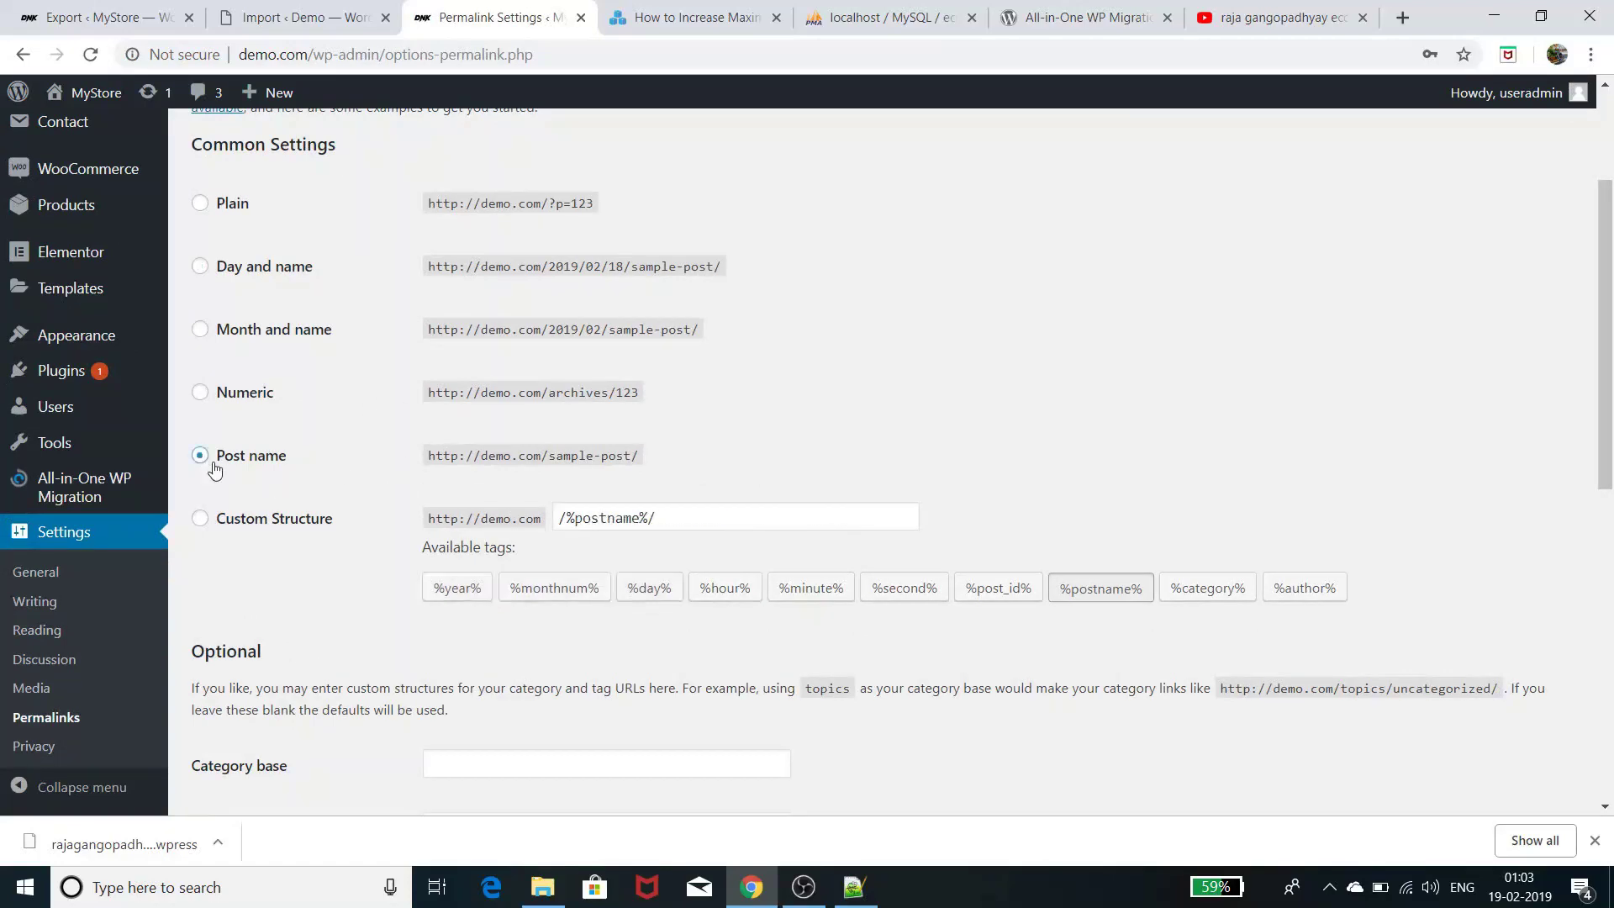
{"action": "scroll", "coordinate": [890, 606], "scroll_direction": "up", "scroll_amount": 2}
{"action": "scroll", "coordinate": [1029, 618], "scroll_direction": "down", "scroll_amount": 9}
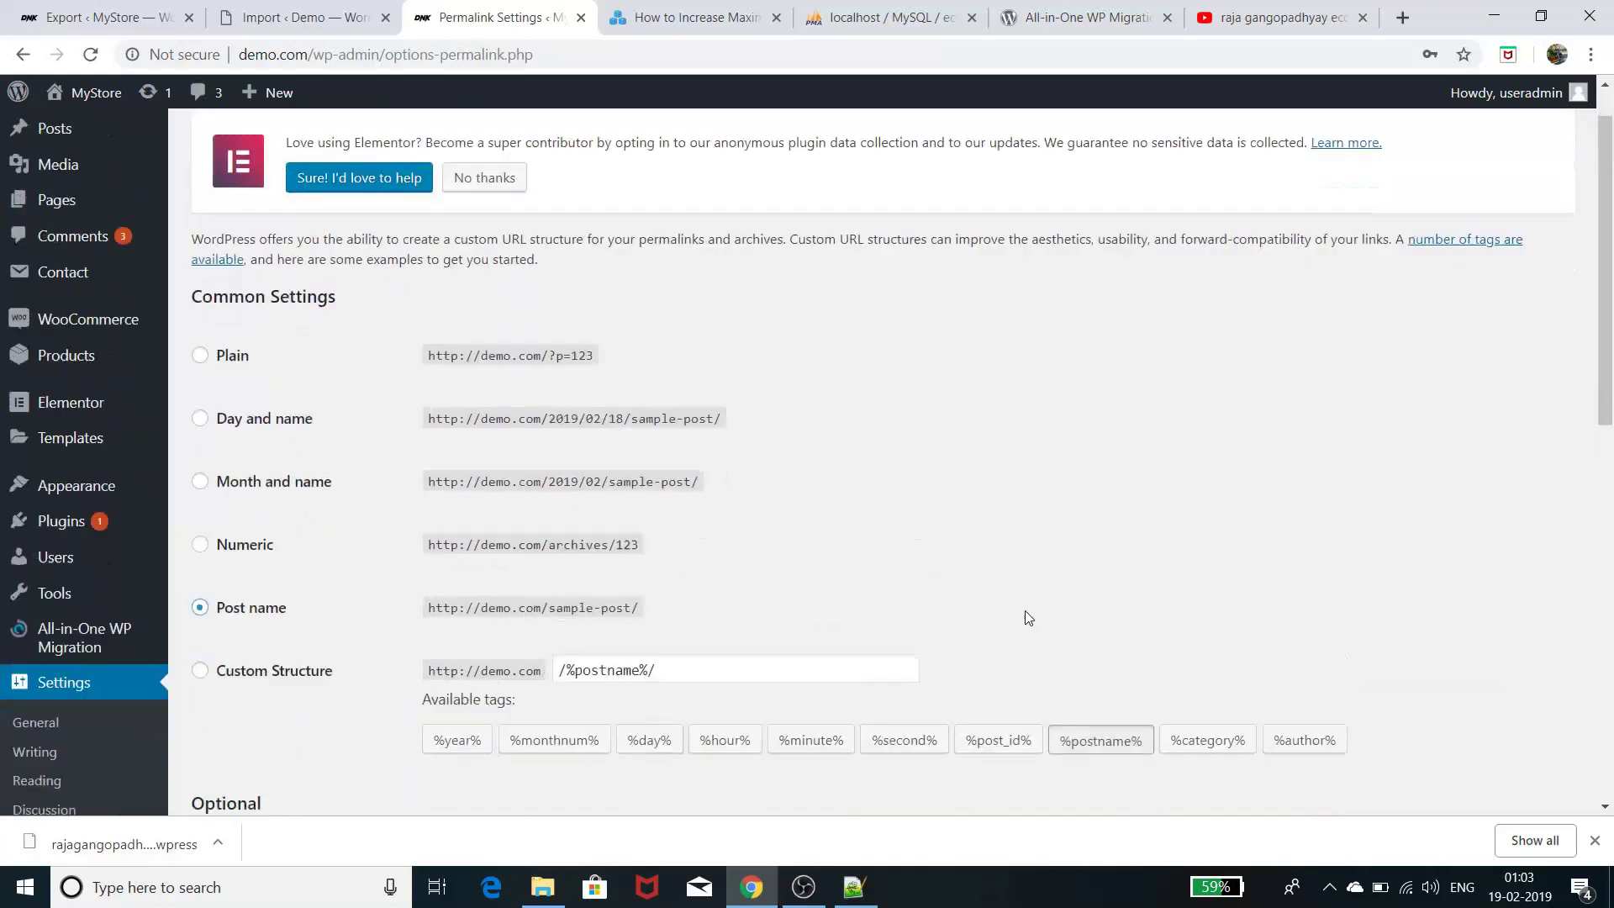
{"action": "scroll", "coordinate": [1028, 618], "scroll_direction": "up", "scroll_amount": 6}
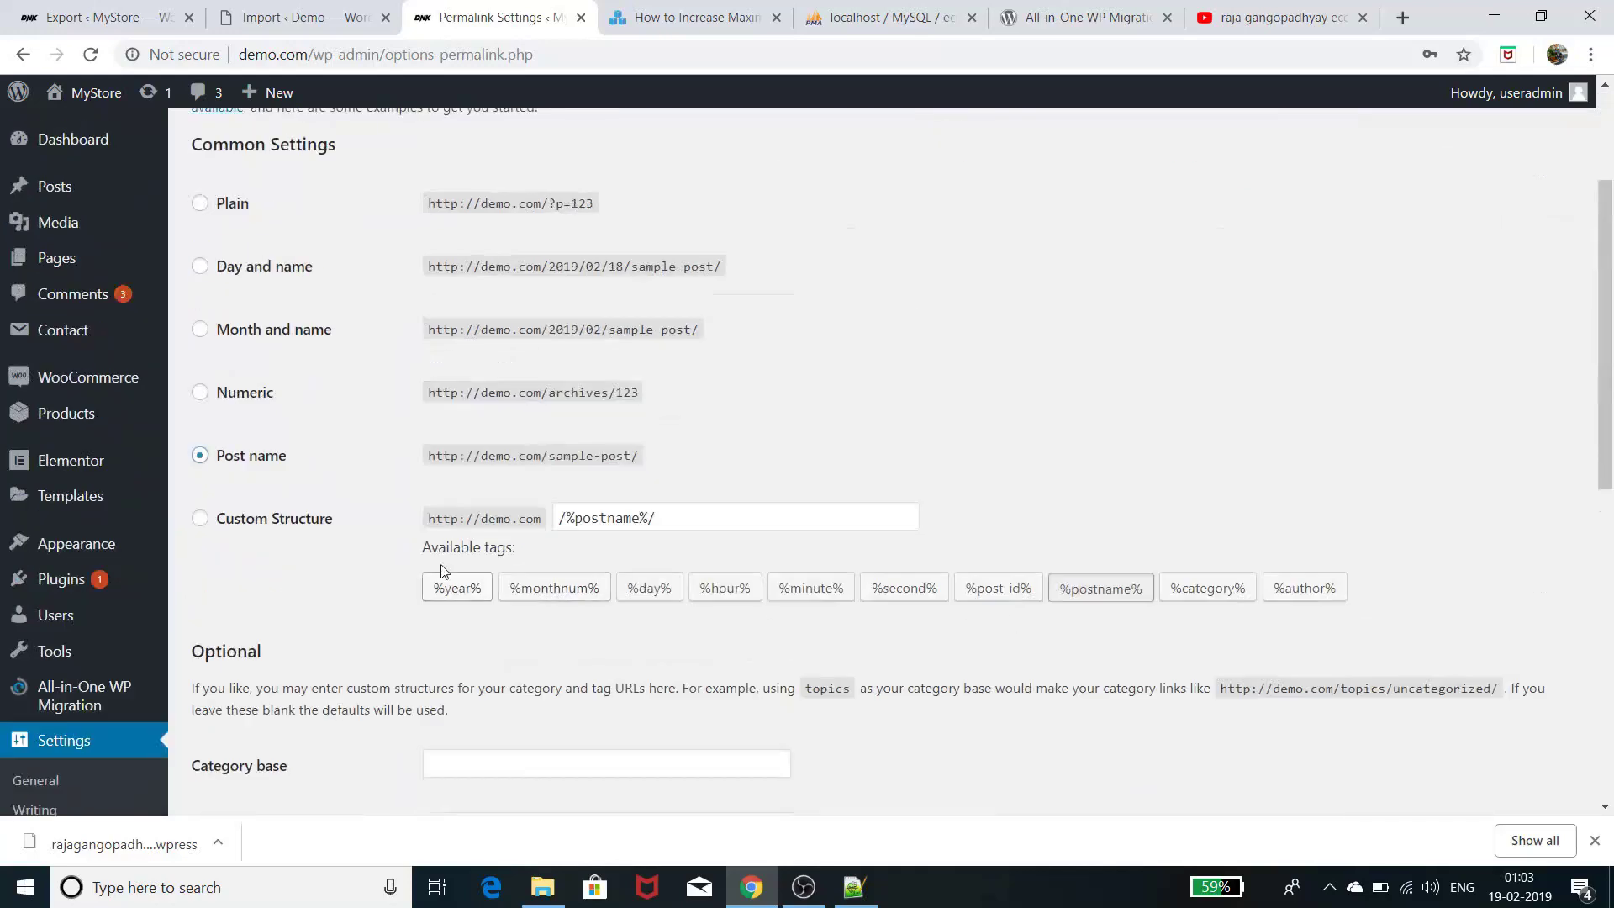
{"action": "scroll", "coordinate": [440, 514], "scroll_direction": "down", "scroll_amount": 8}
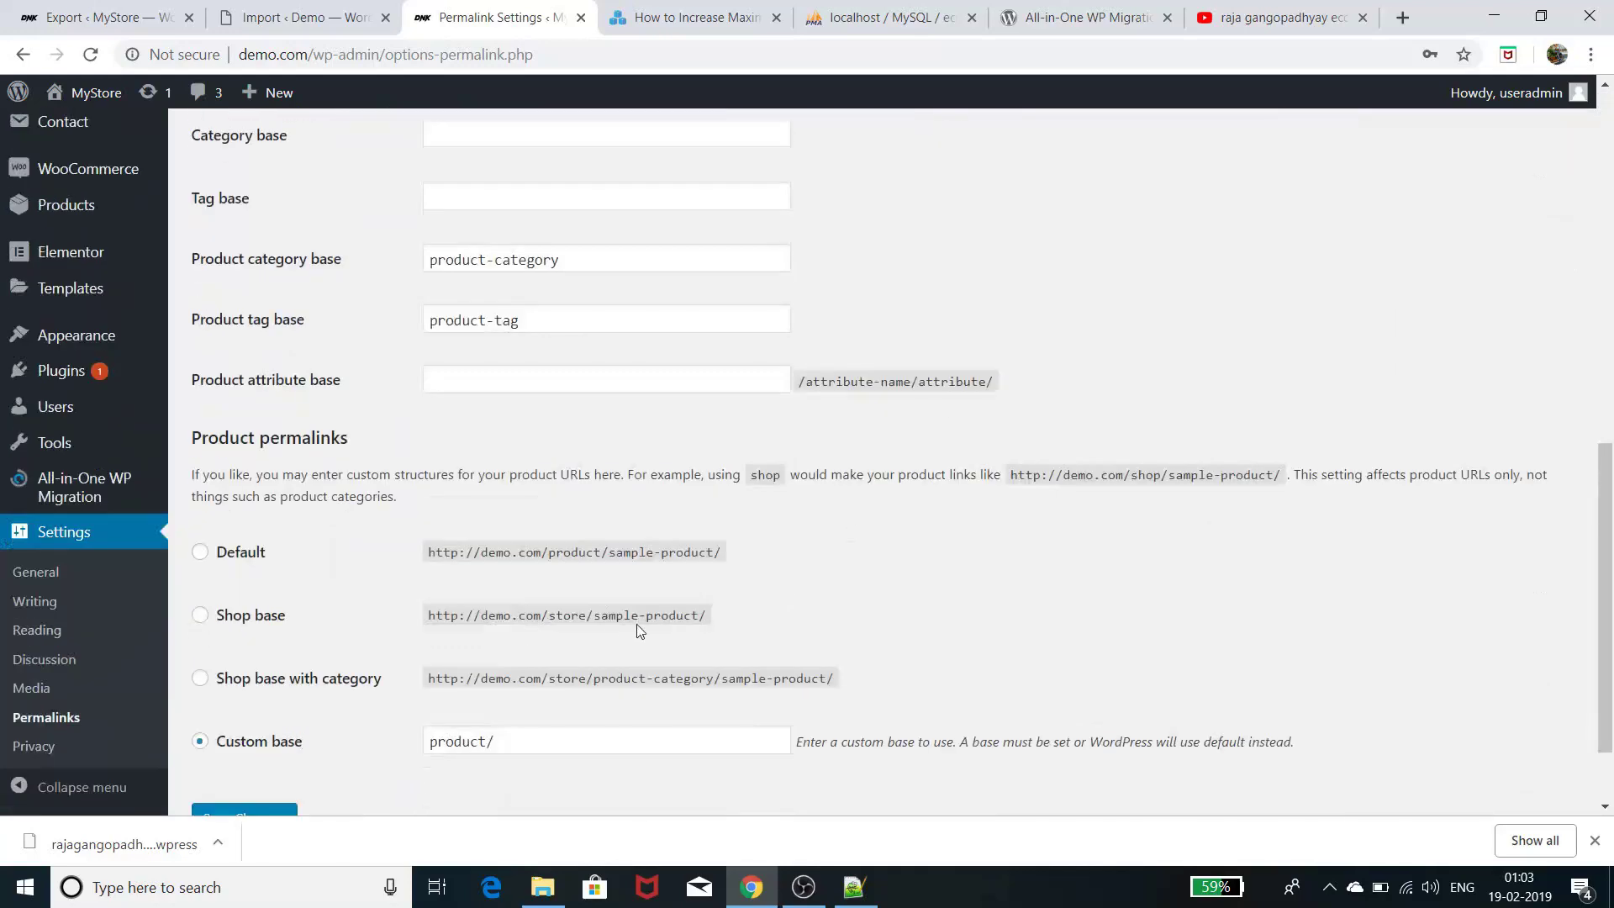
{"action": "left_click", "coordinate": [235, 709]}
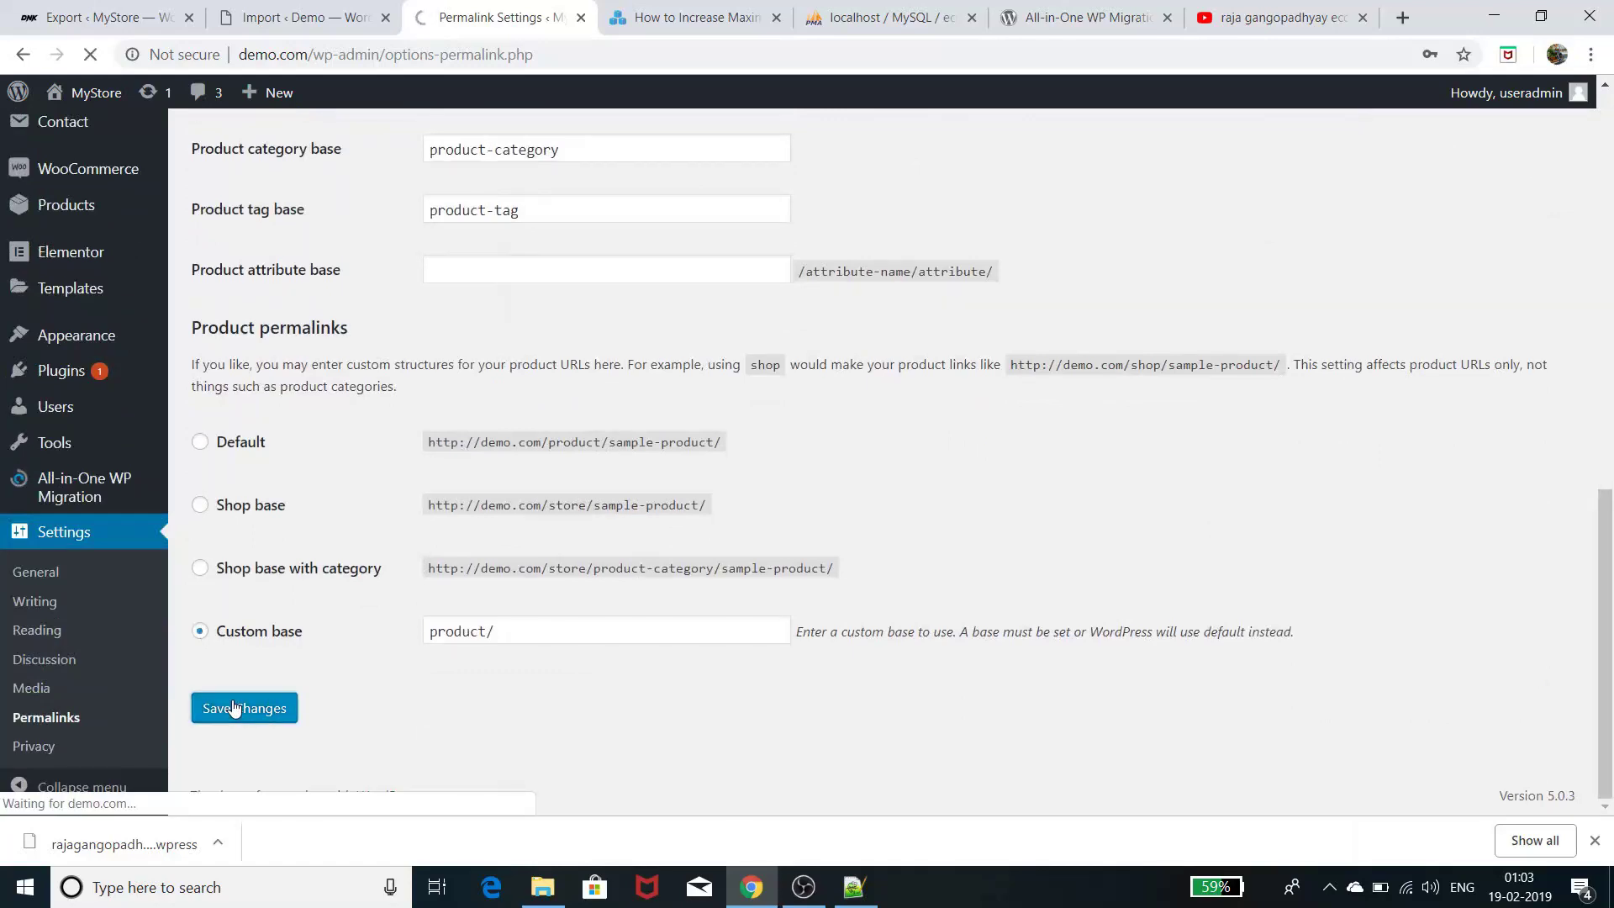
{"action": "scroll", "coordinate": [234, 706], "scroll_direction": "down", "scroll_amount": 10}
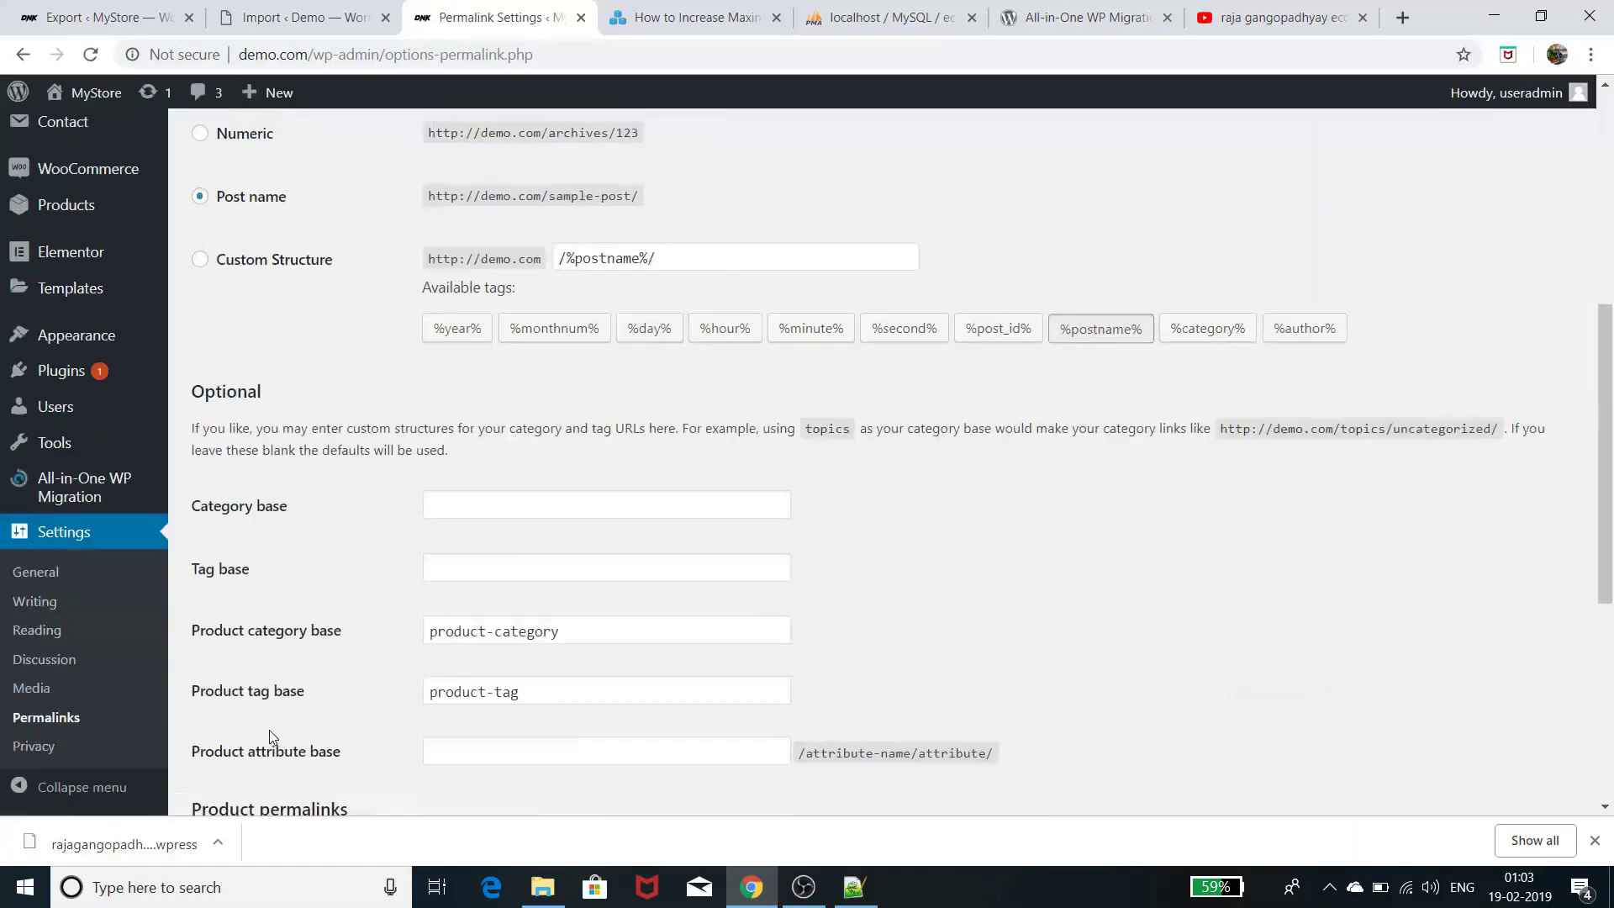
{"action": "left_click", "coordinate": [265, 719]}
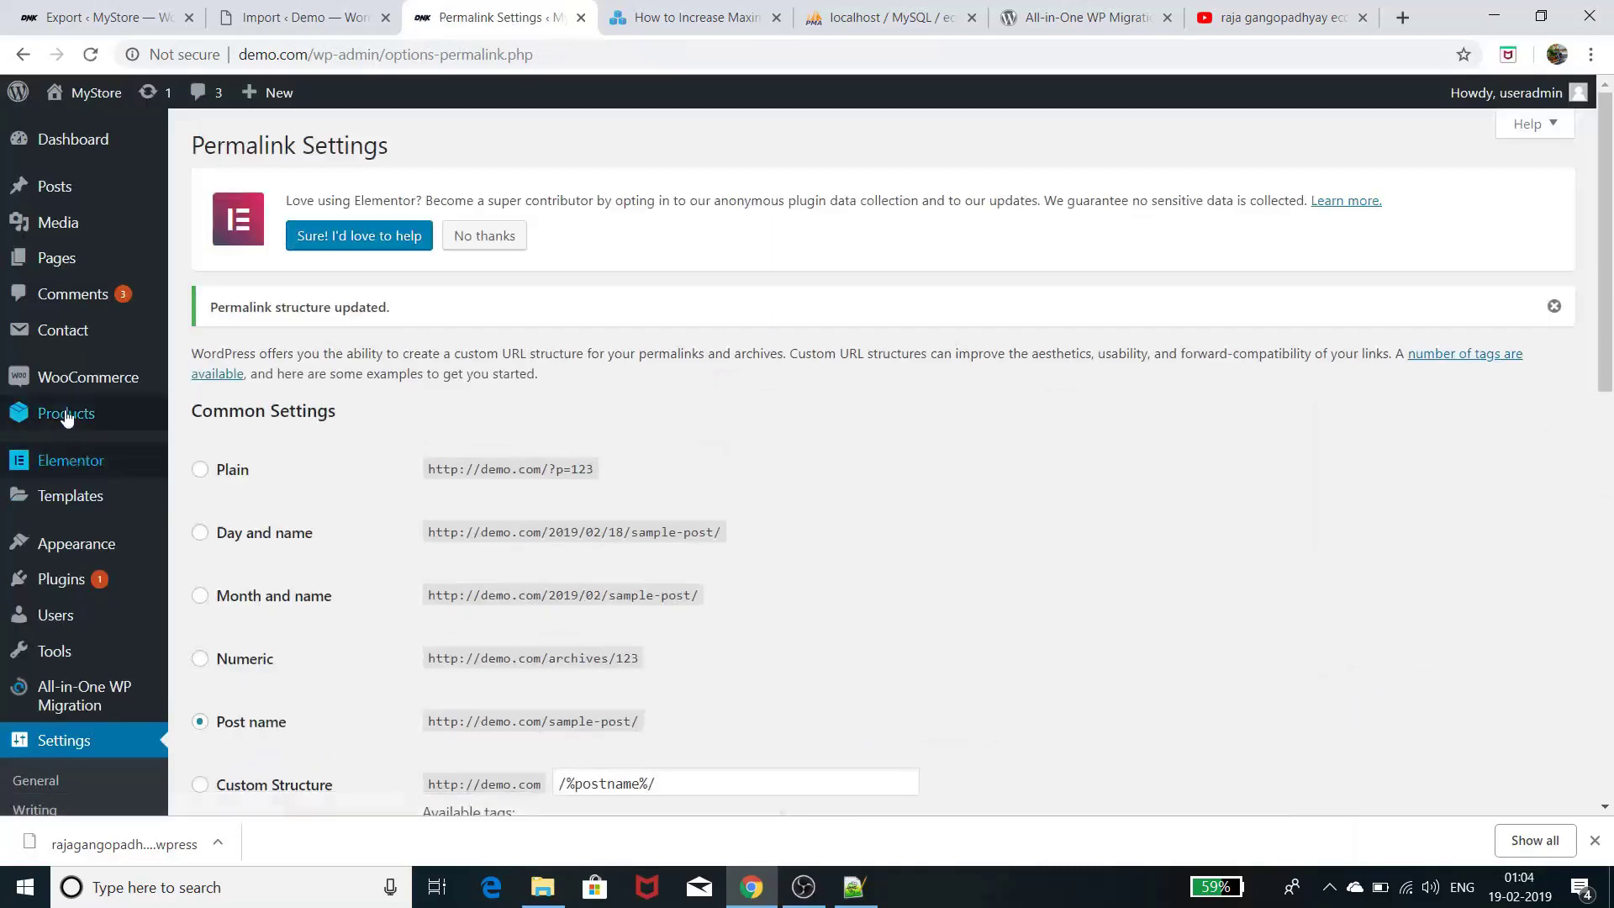
Open the migrated Demo site's front end in an incognito window from its dashboard
{"action": "mouse_move", "coordinate": [74, 577]}
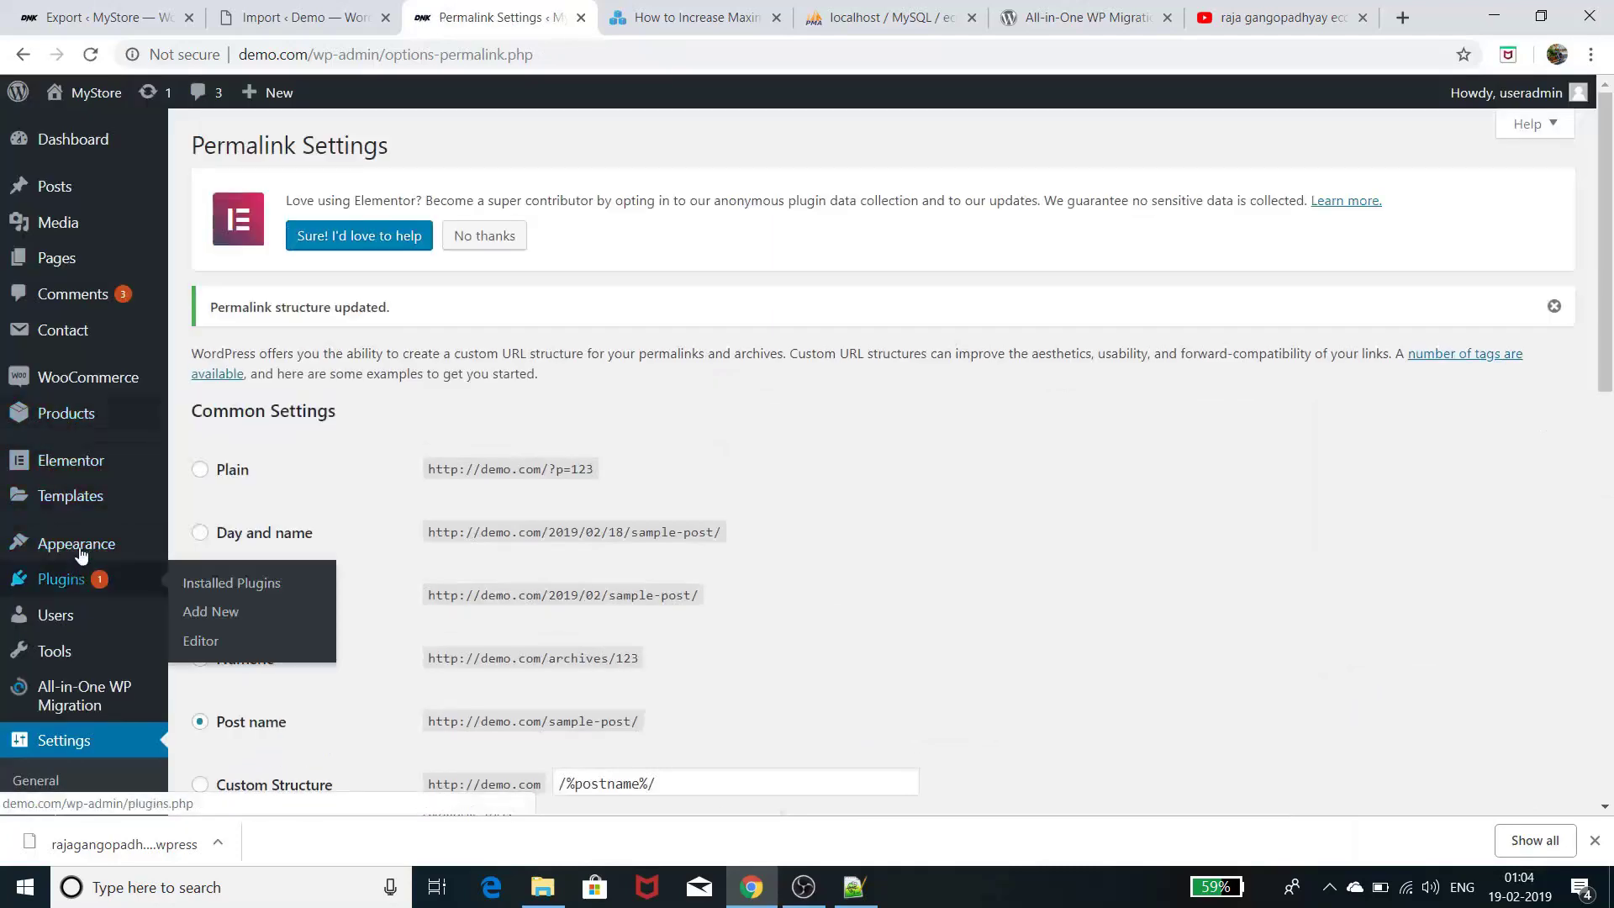
{"action": "mouse_move", "coordinate": [99, 80]}
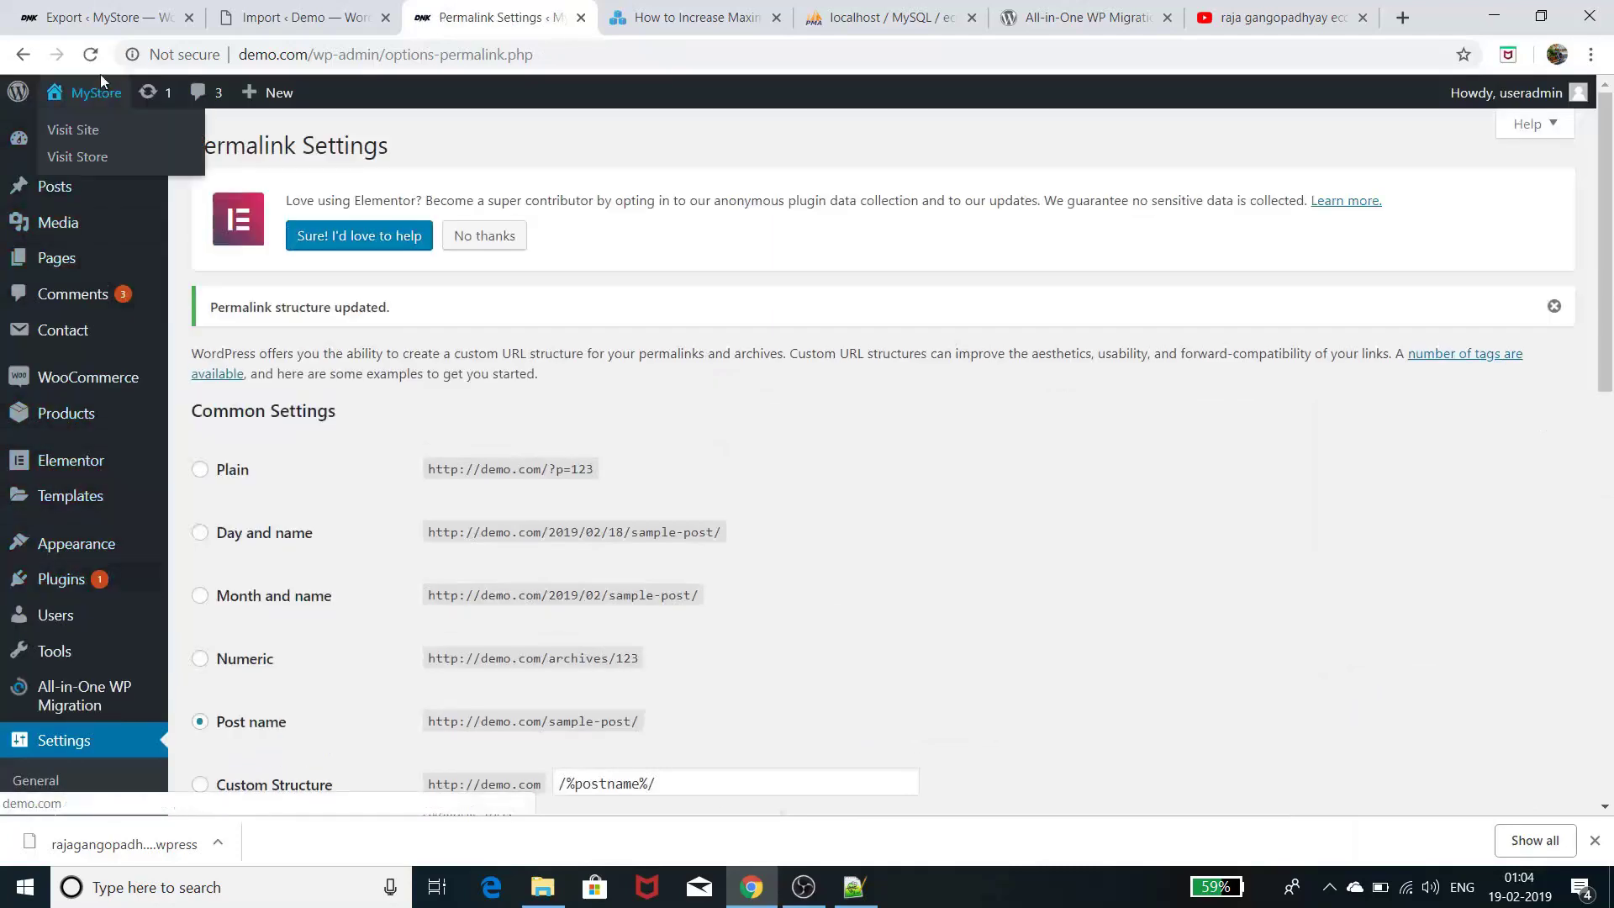
{"action": "right_click", "coordinate": [78, 136]}
{"action": "left_click", "coordinate": [105, 146]}
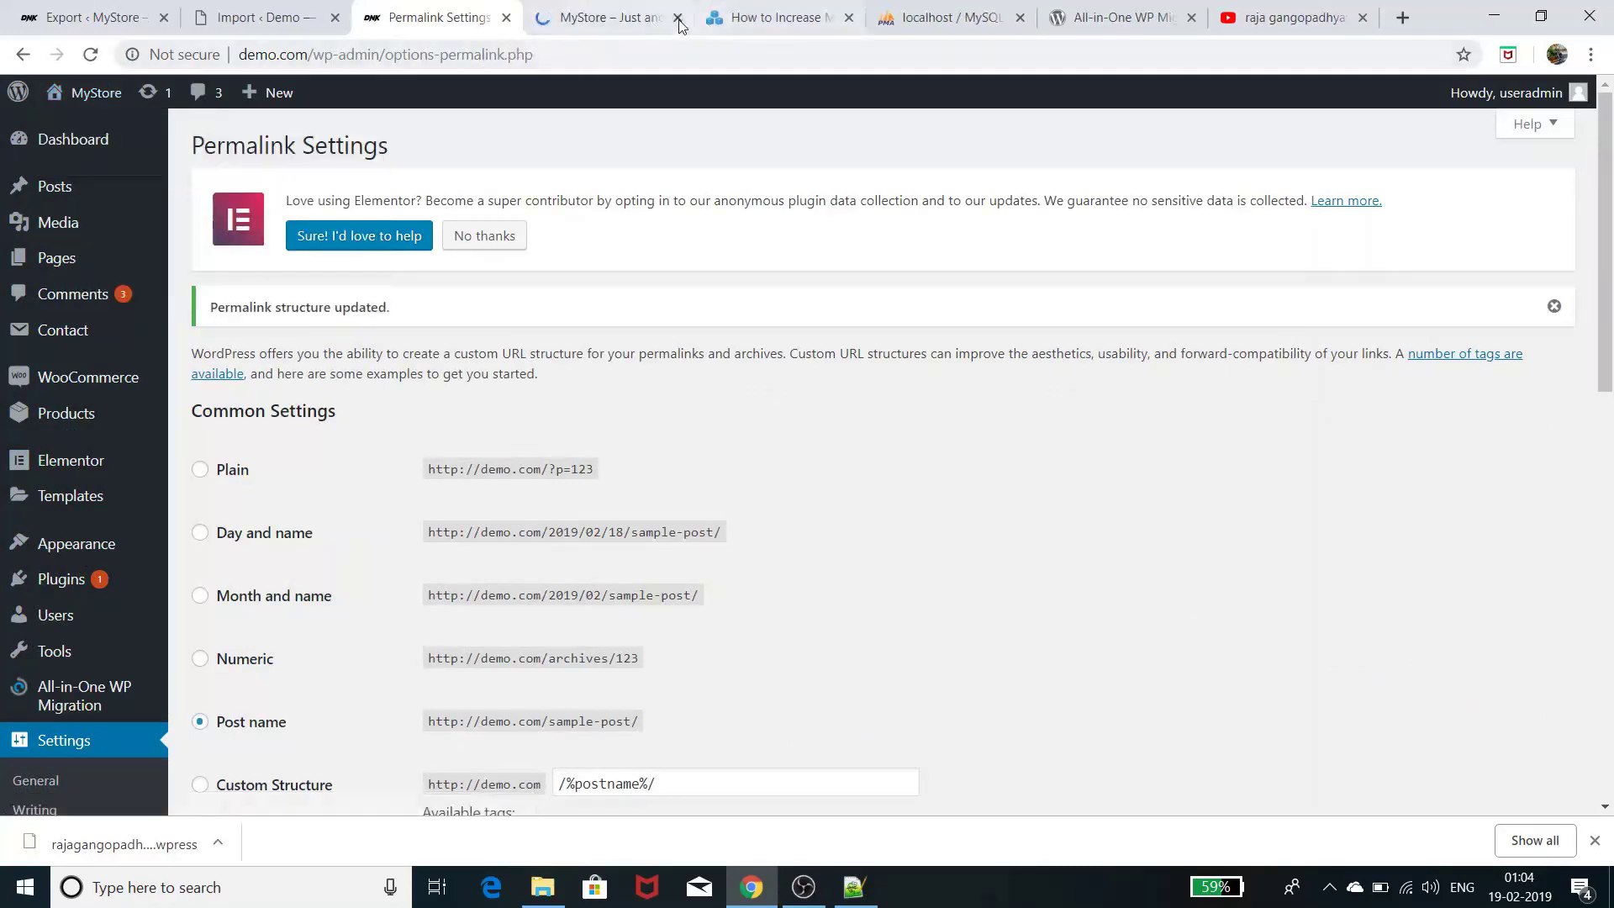
{"action": "middle_click", "coordinate": [578, 19]}
{"action": "right_click", "coordinate": [97, 91]}
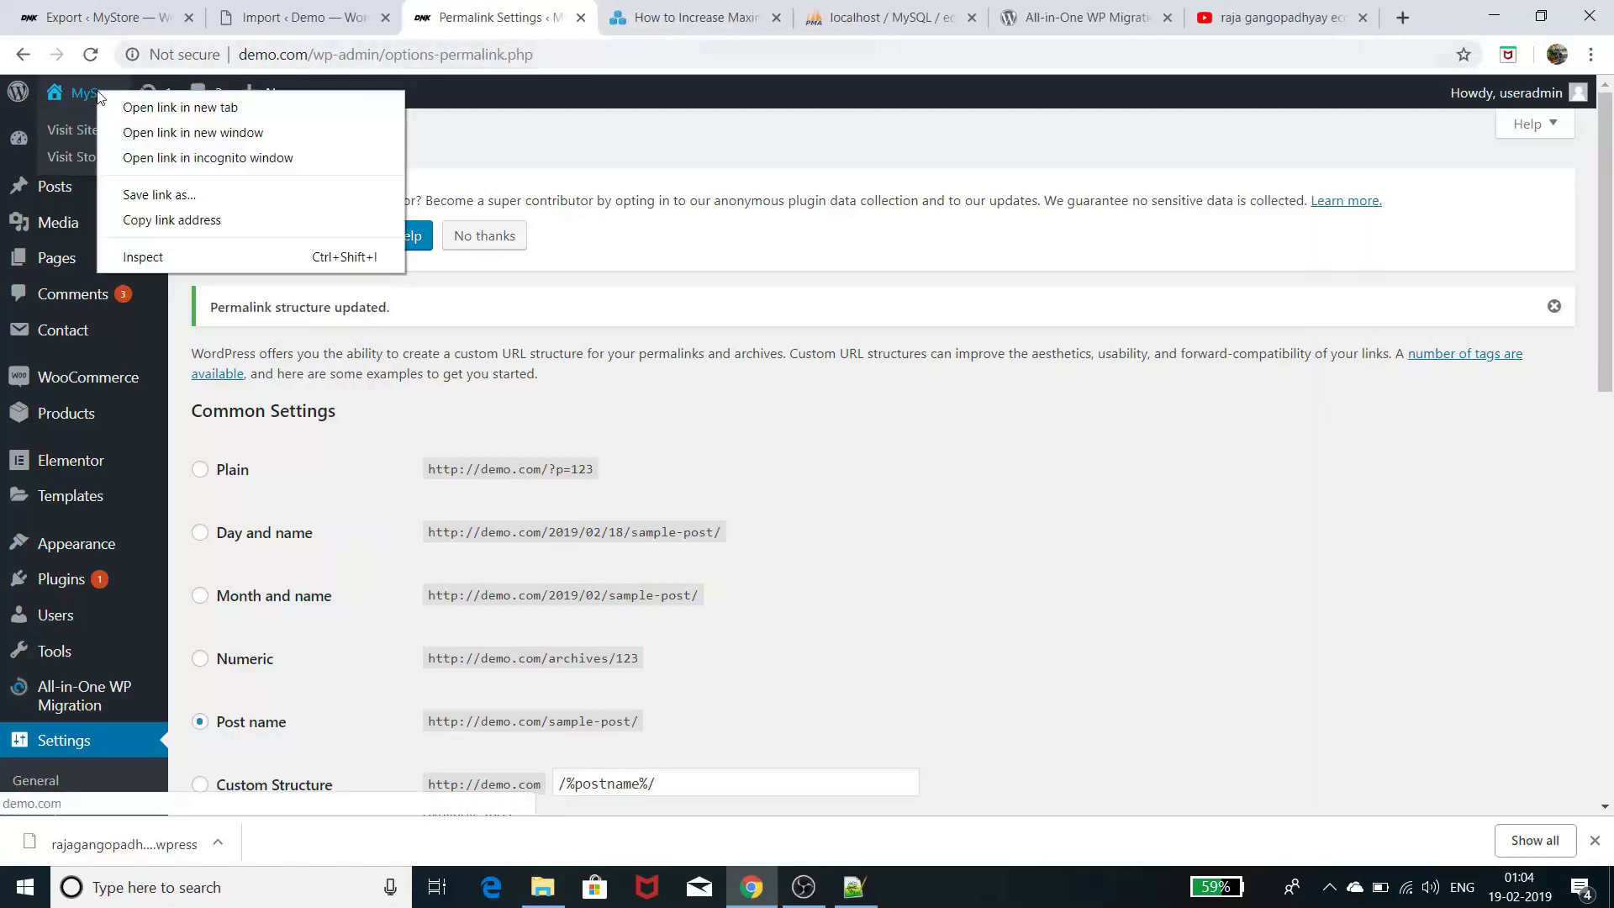
{"action": "left_click", "coordinate": [145, 160]}
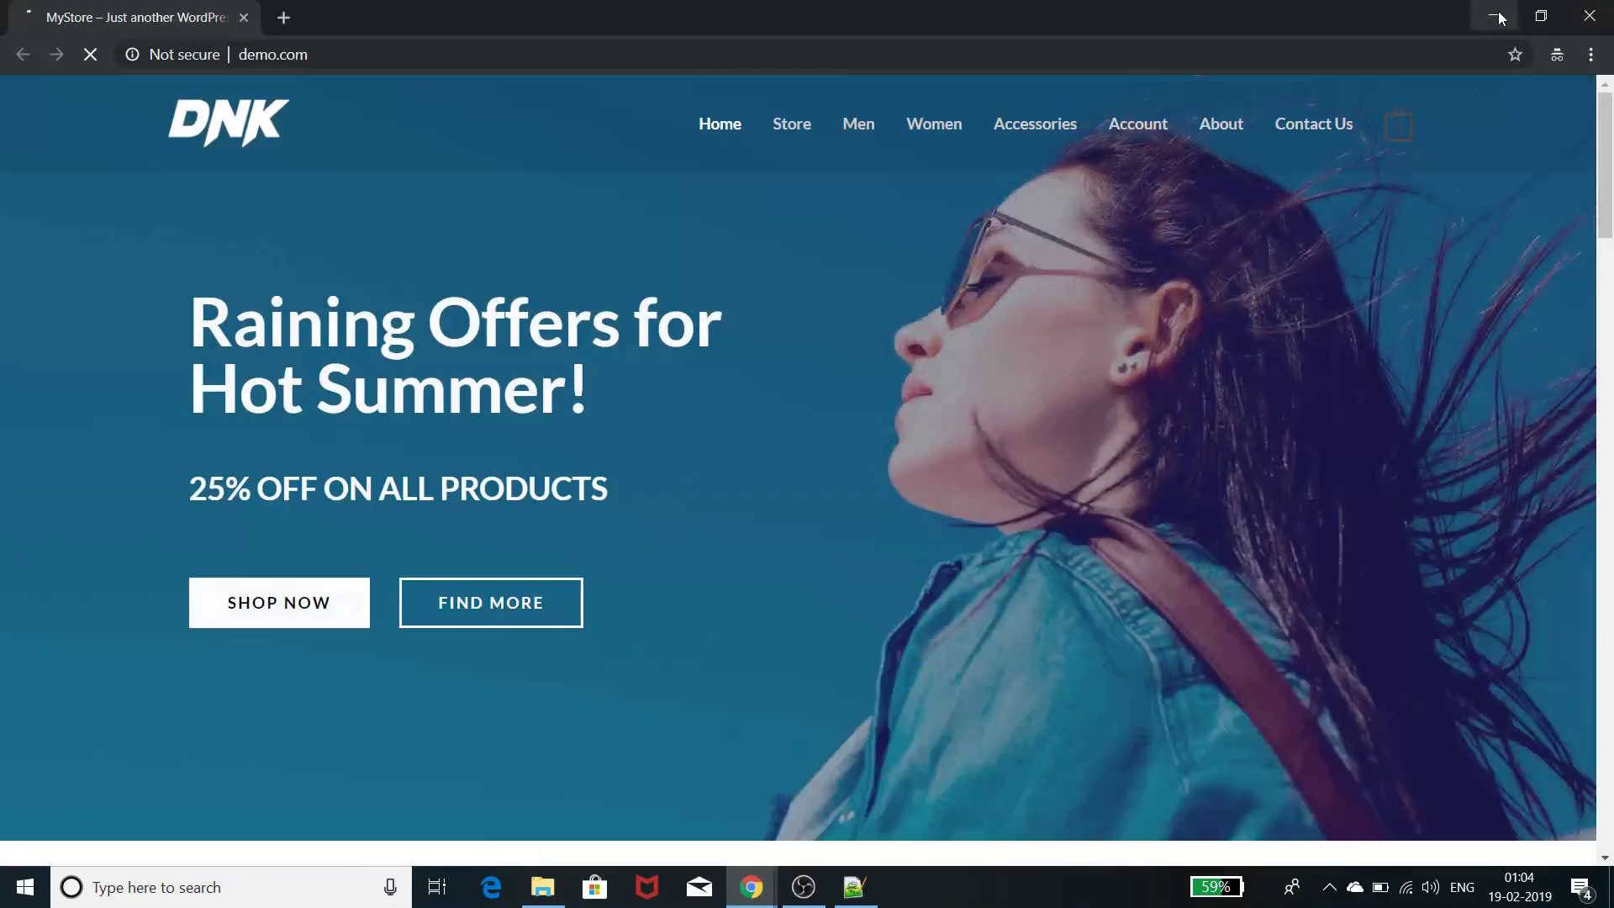
Return to the original MyStore site's Export page, close the download dialog and visit the site's home page
{"action": "left_click", "coordinate": [1494, 16]}
{"action": "left_click", "coordinate": [50, 17]}
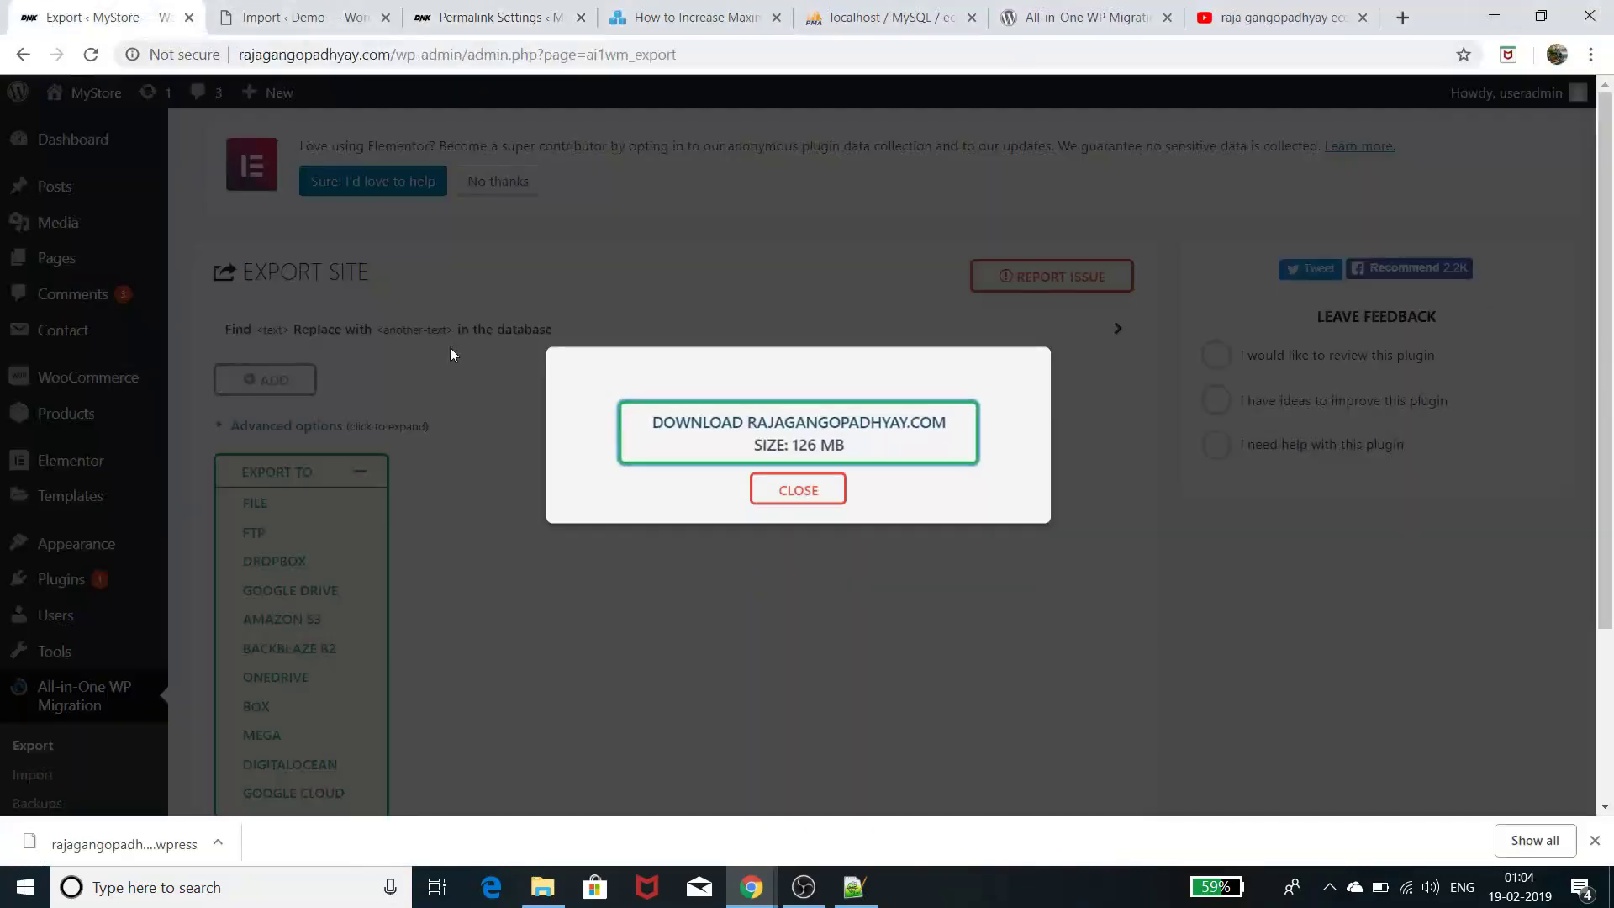
{"action": "left_click", "coordinate": [803, 494]}
{"action": "mouse_move", "coordinate": [103, 101]}
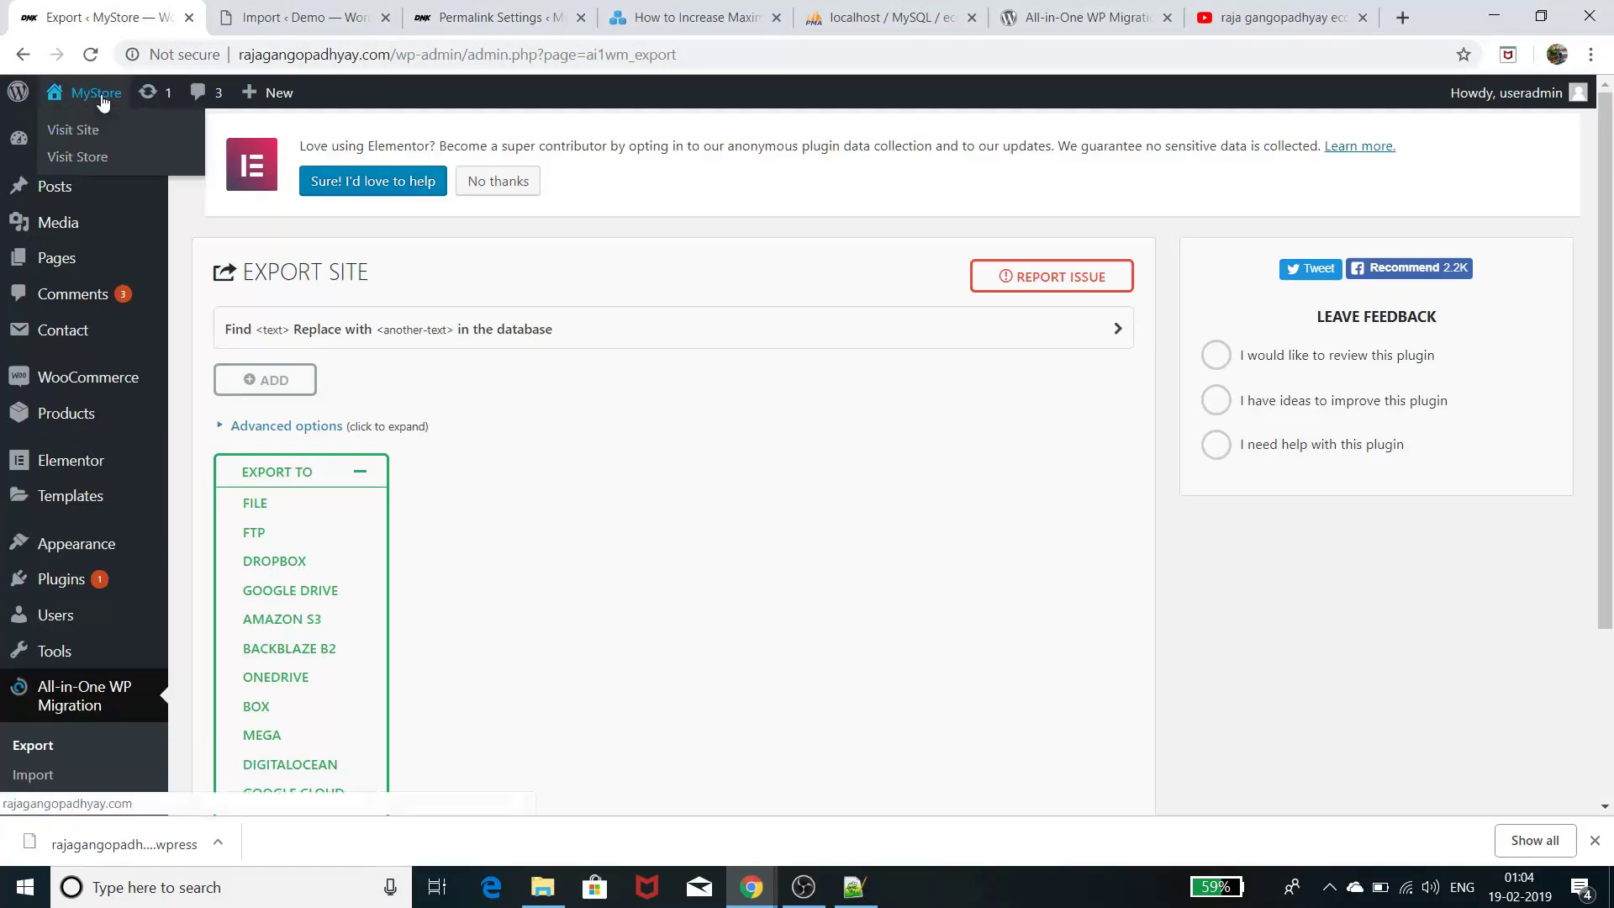
{"action": "left_click", "coordinate": [87, 130]}
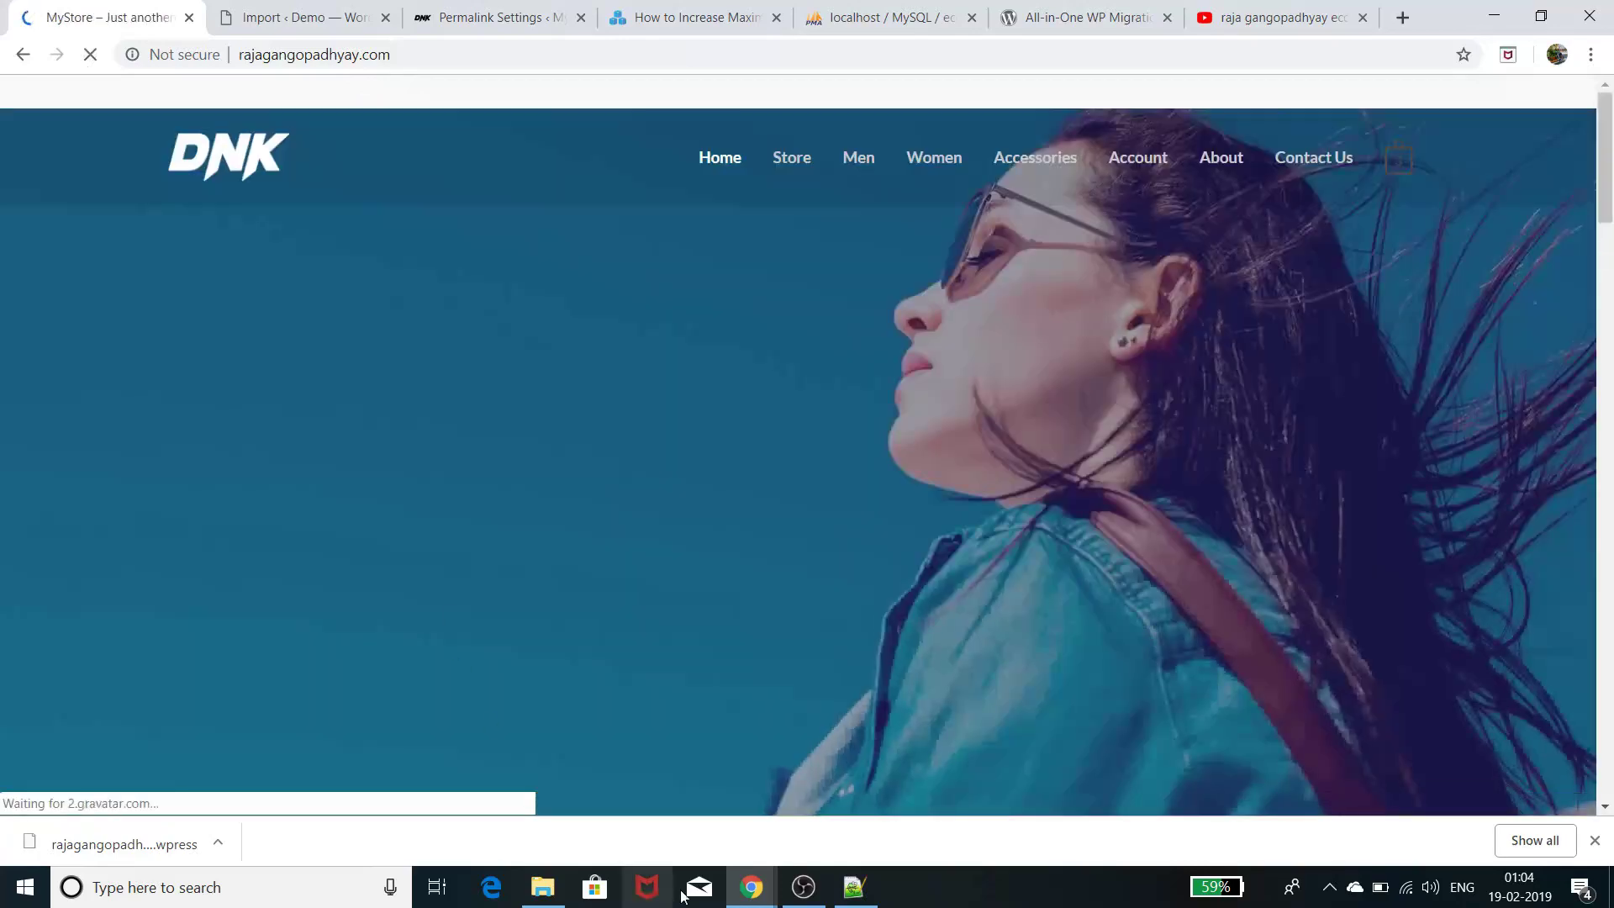
Compare the original MyStore home page with the demo.com home page in the incognito window
{"action": "left_click", "coordinate": [752, 889]}
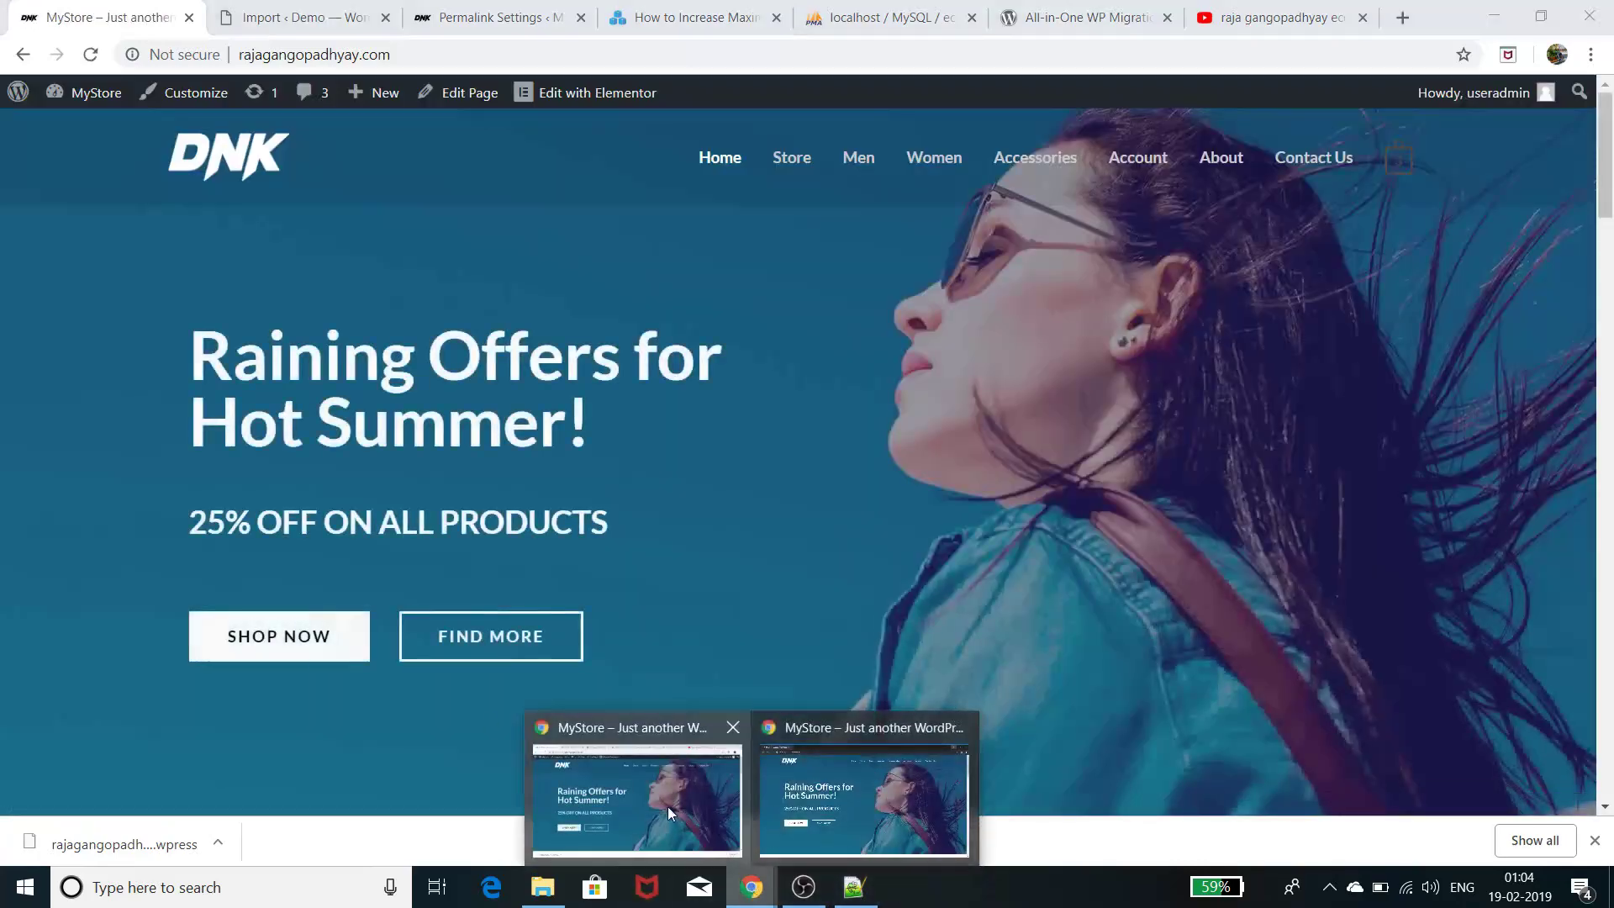
{"action": "left_click", "coordinate": [668, 805]}
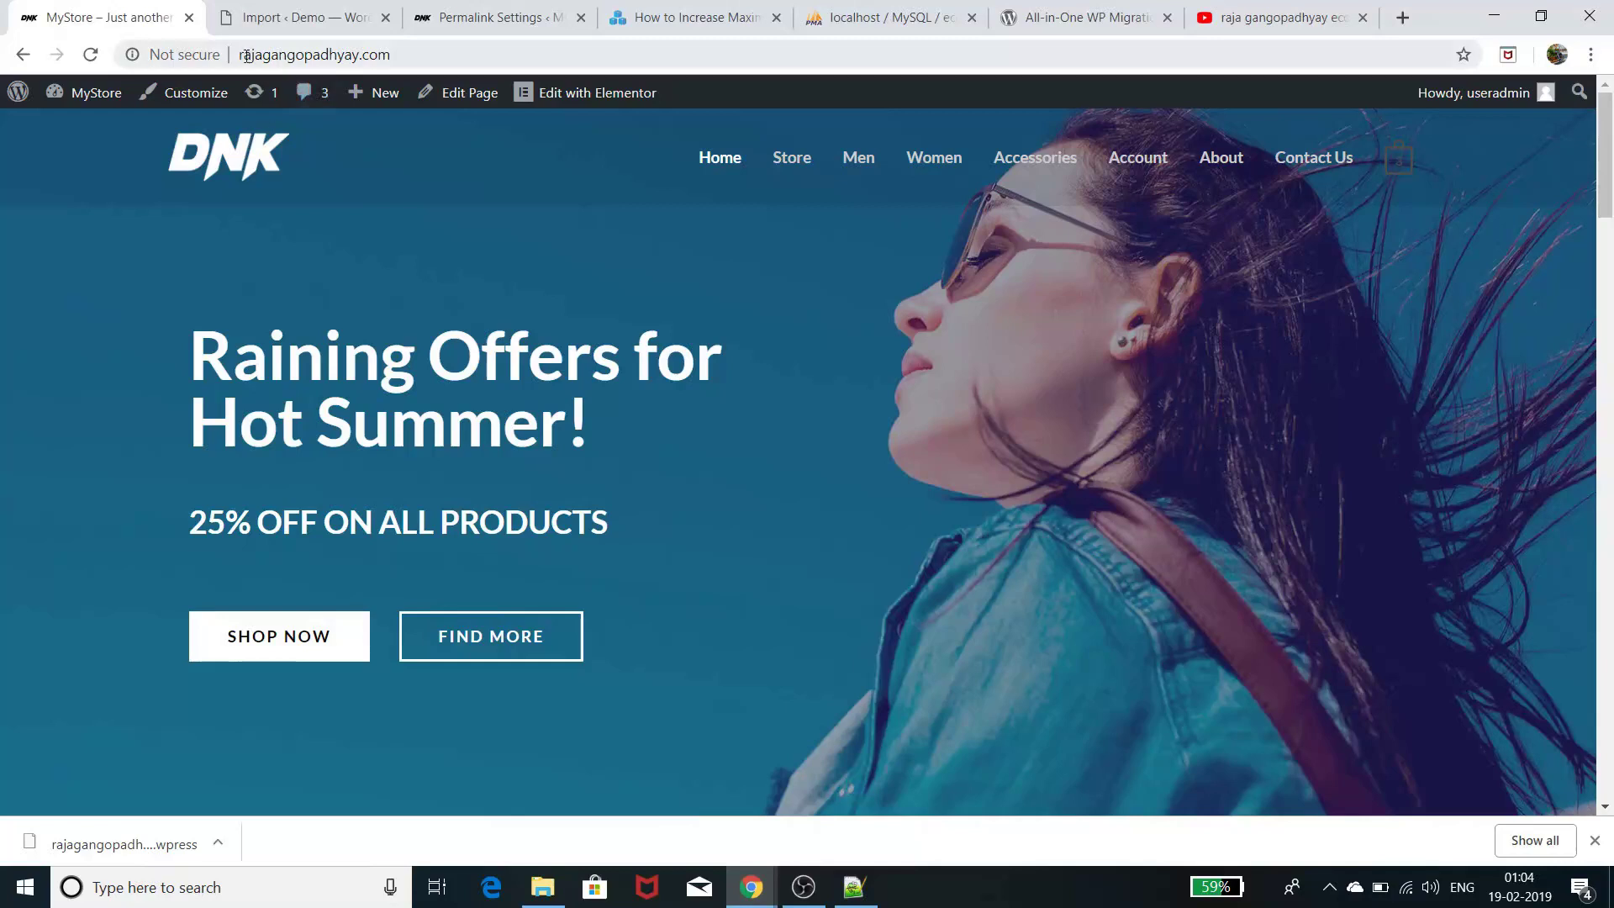
{"action": "left_click", "coordinate": [751, 886]}
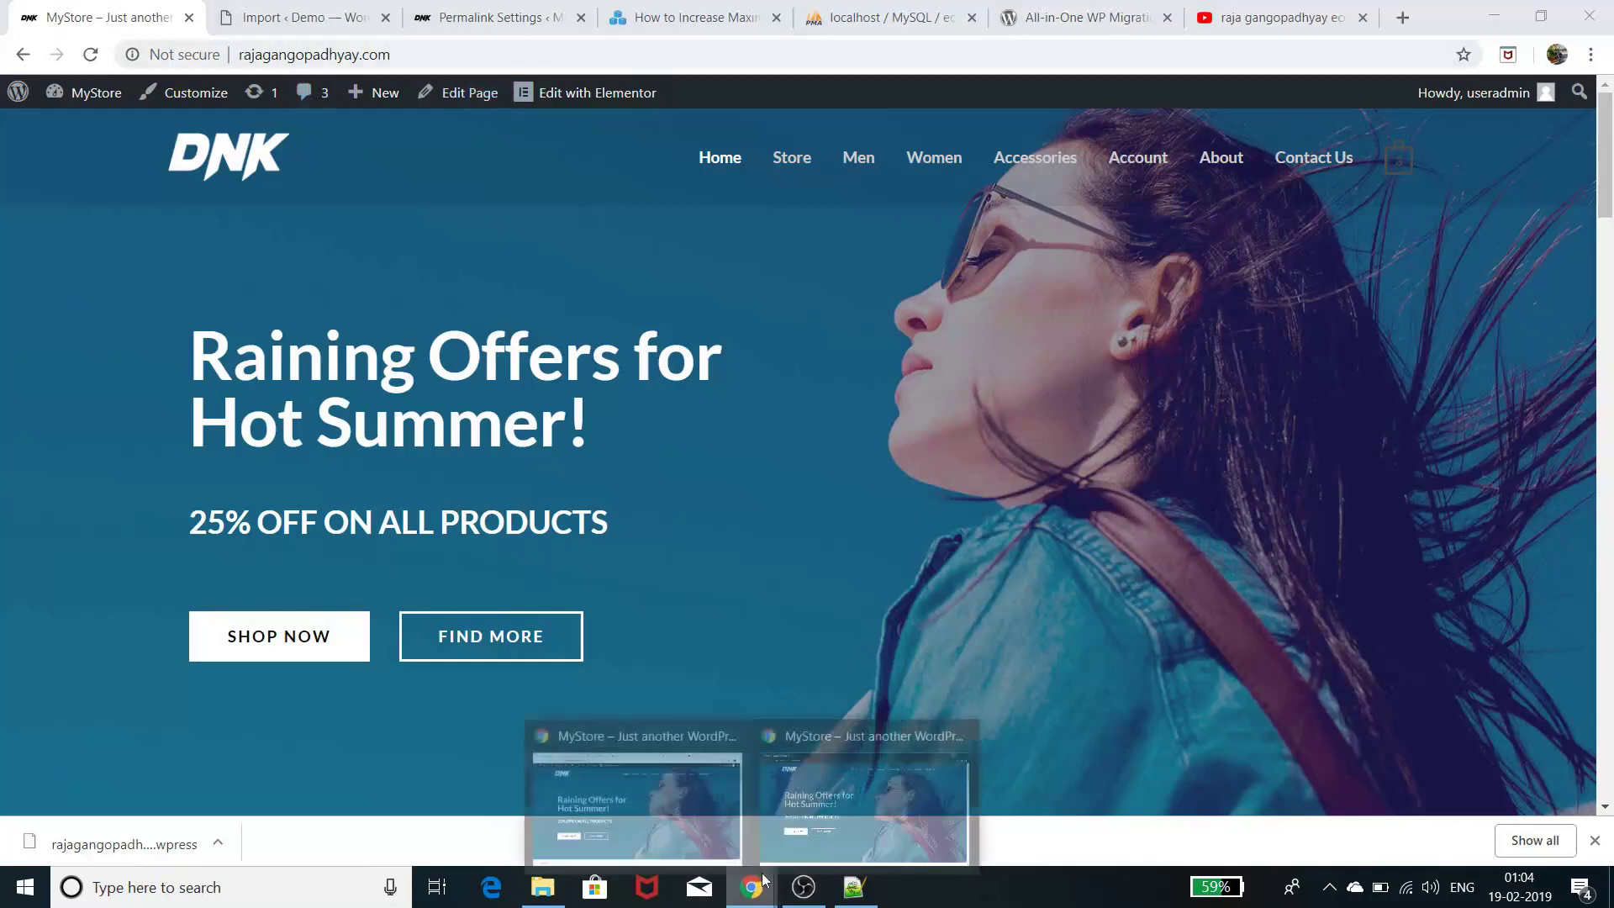
{"action": "left_click", "coordinate": [893, 809]}
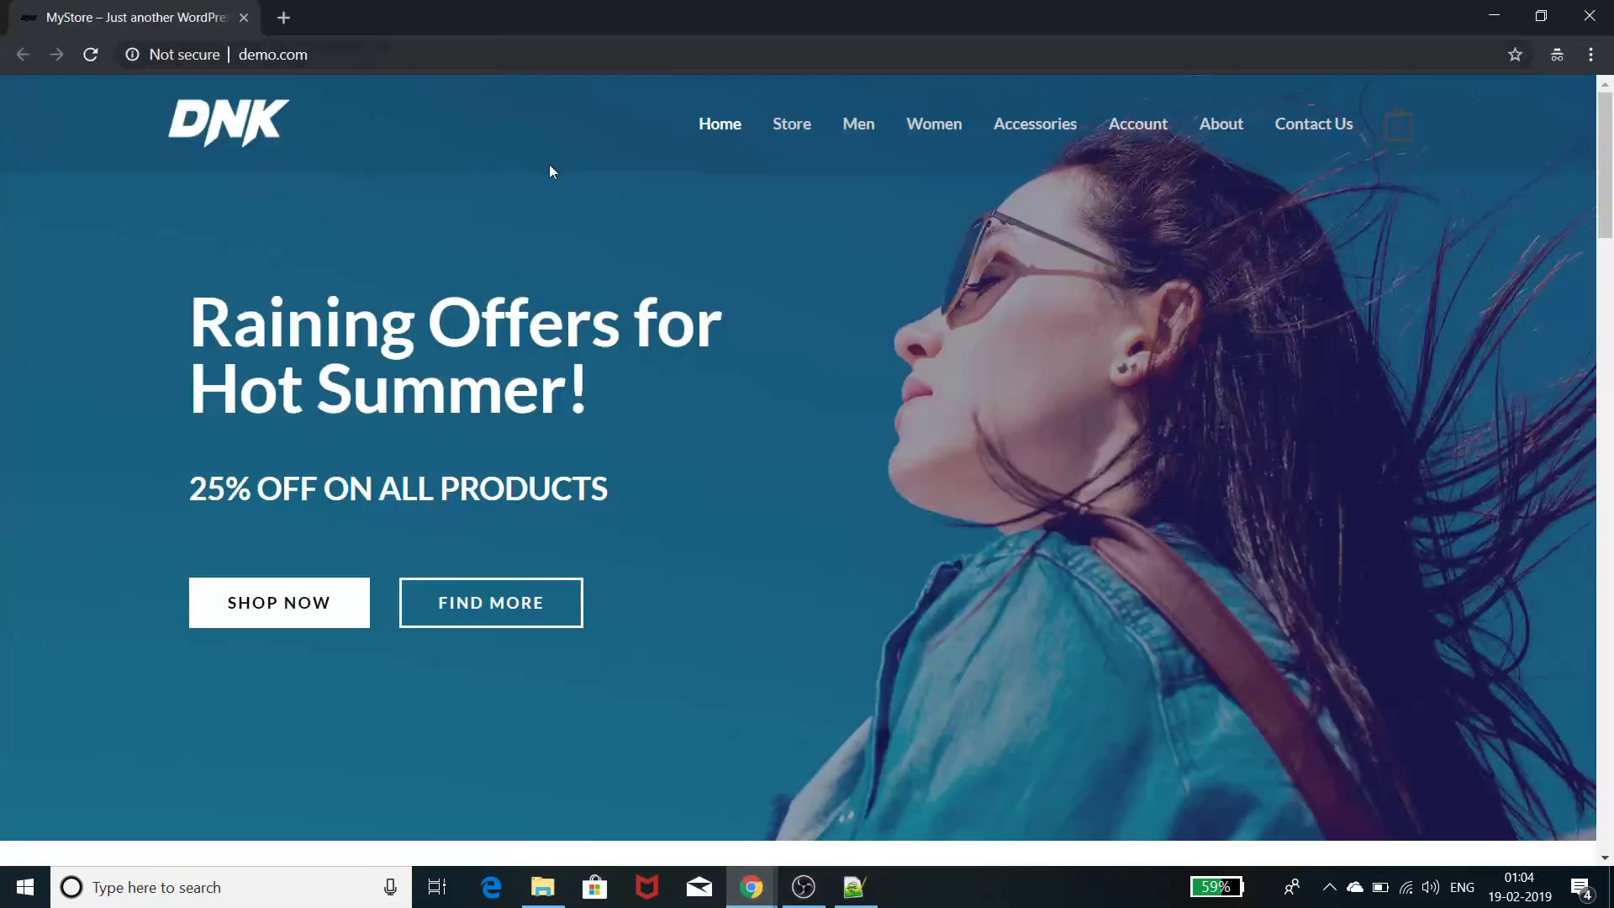
On demo.com, open the Black Over-the-shoulder Handbag from the Store page and view its customer reviews
{"action": "left_click", "coordinate": [778, 133]}
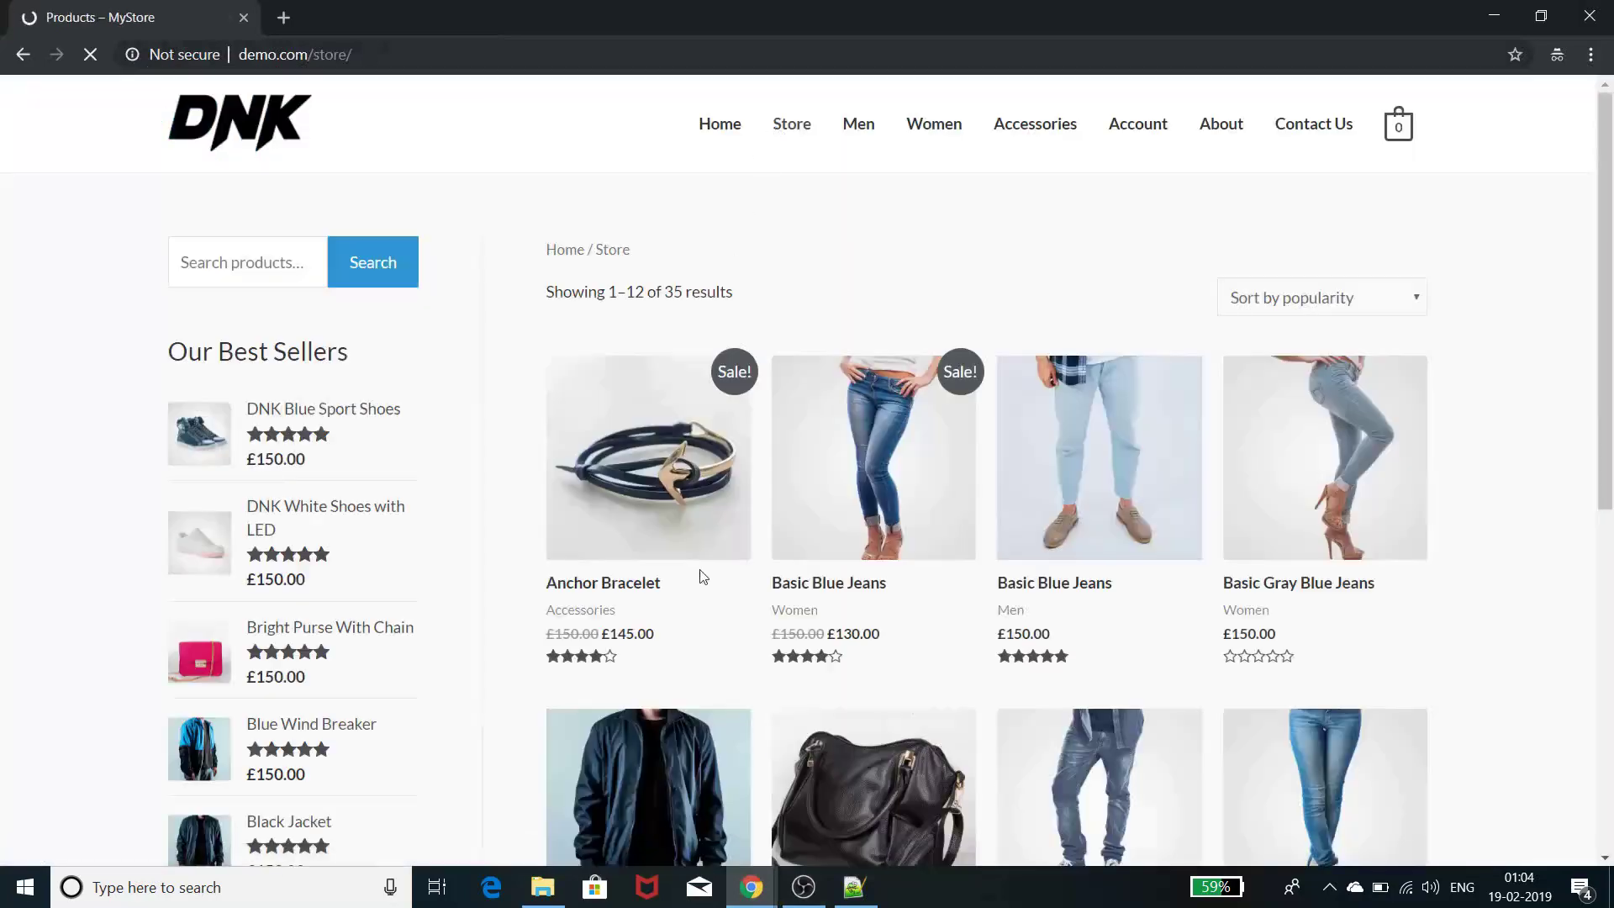
{"action": "scroll", "coordinate": [874, 605], "scroll_direction": "down", "scroll_amount": 3}
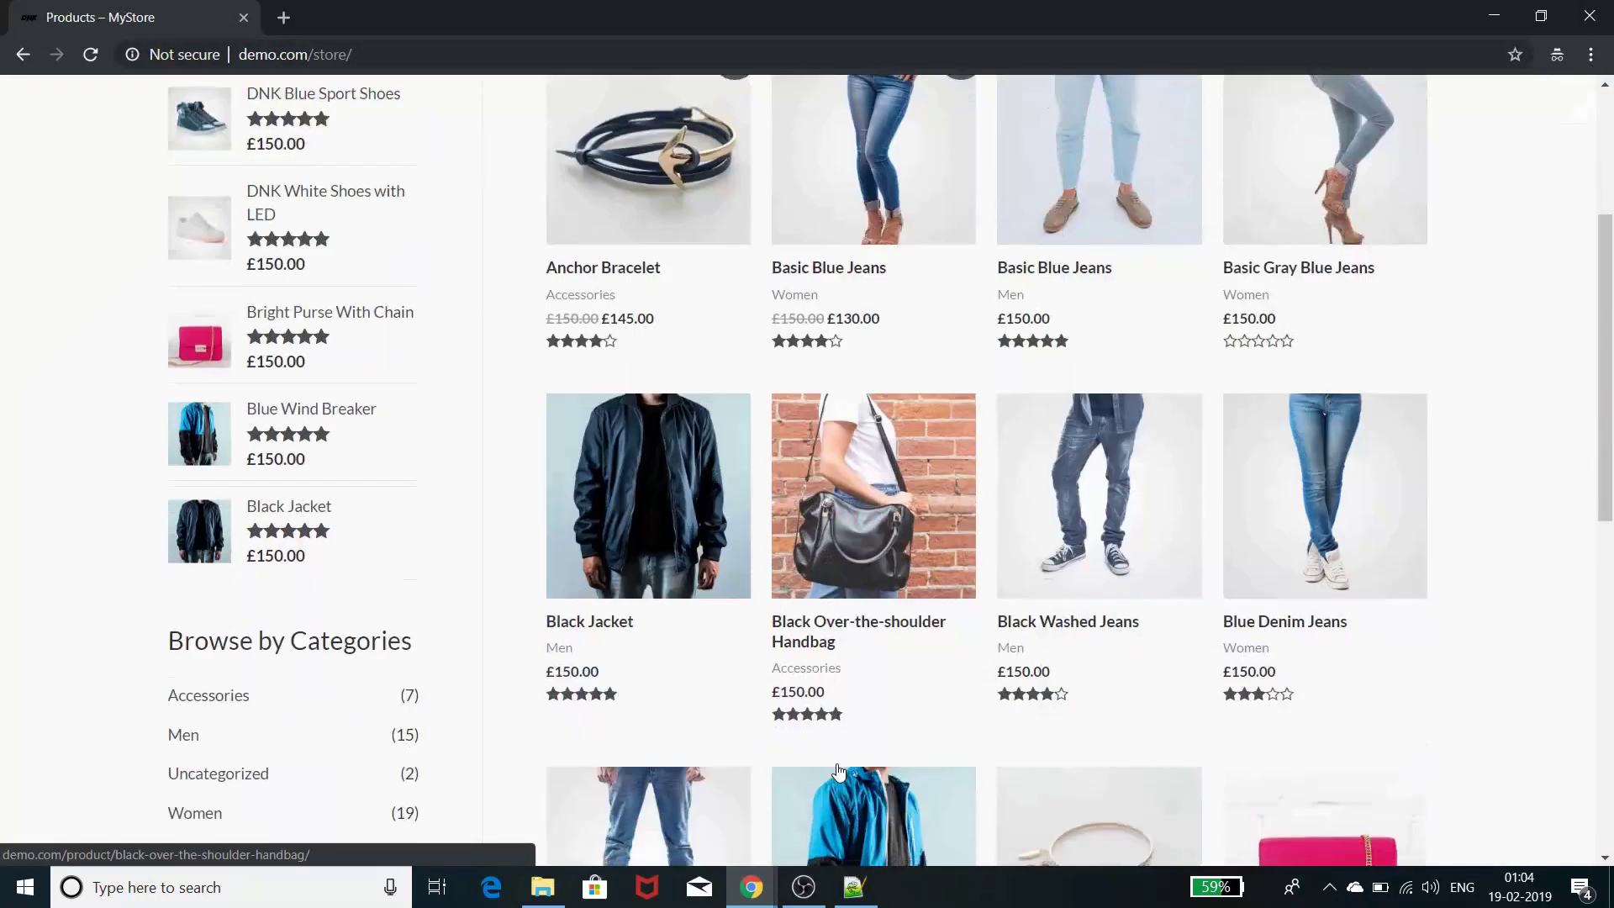
{"action": "left_click", "coordinate": [880, 566]}
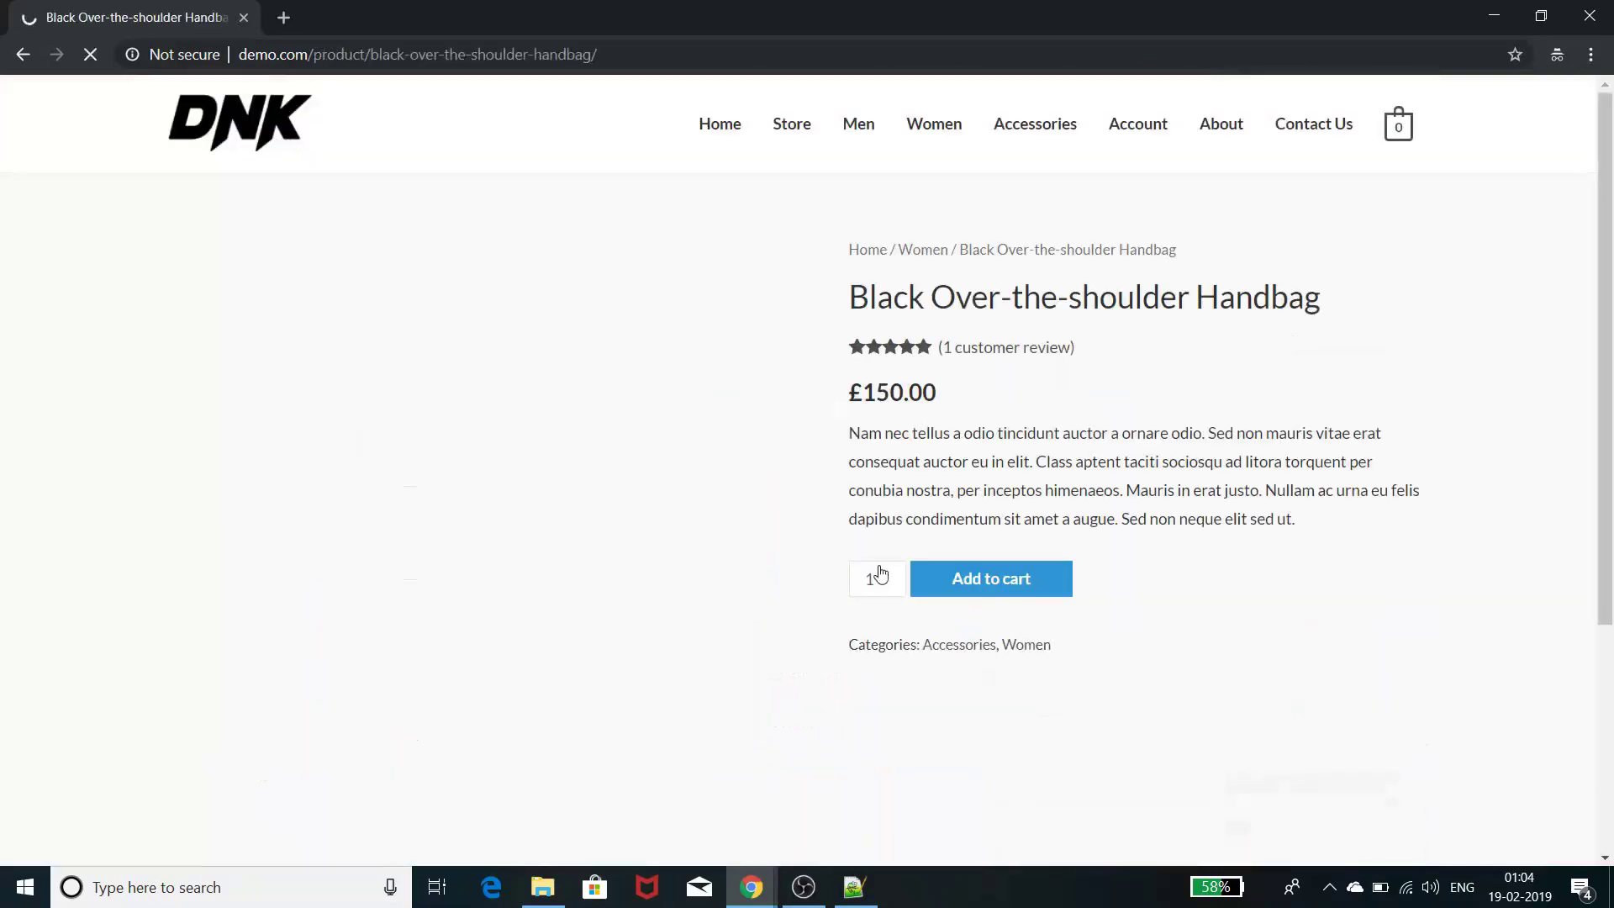
{"action": "scroll", "coordinate": [789, 746], "scroll_direction": "down", "scroll_amount": 2}
{"action": "scroll", "coordinate": [782, 761], "scroll_direction": "down", "scroll_amount": 3}
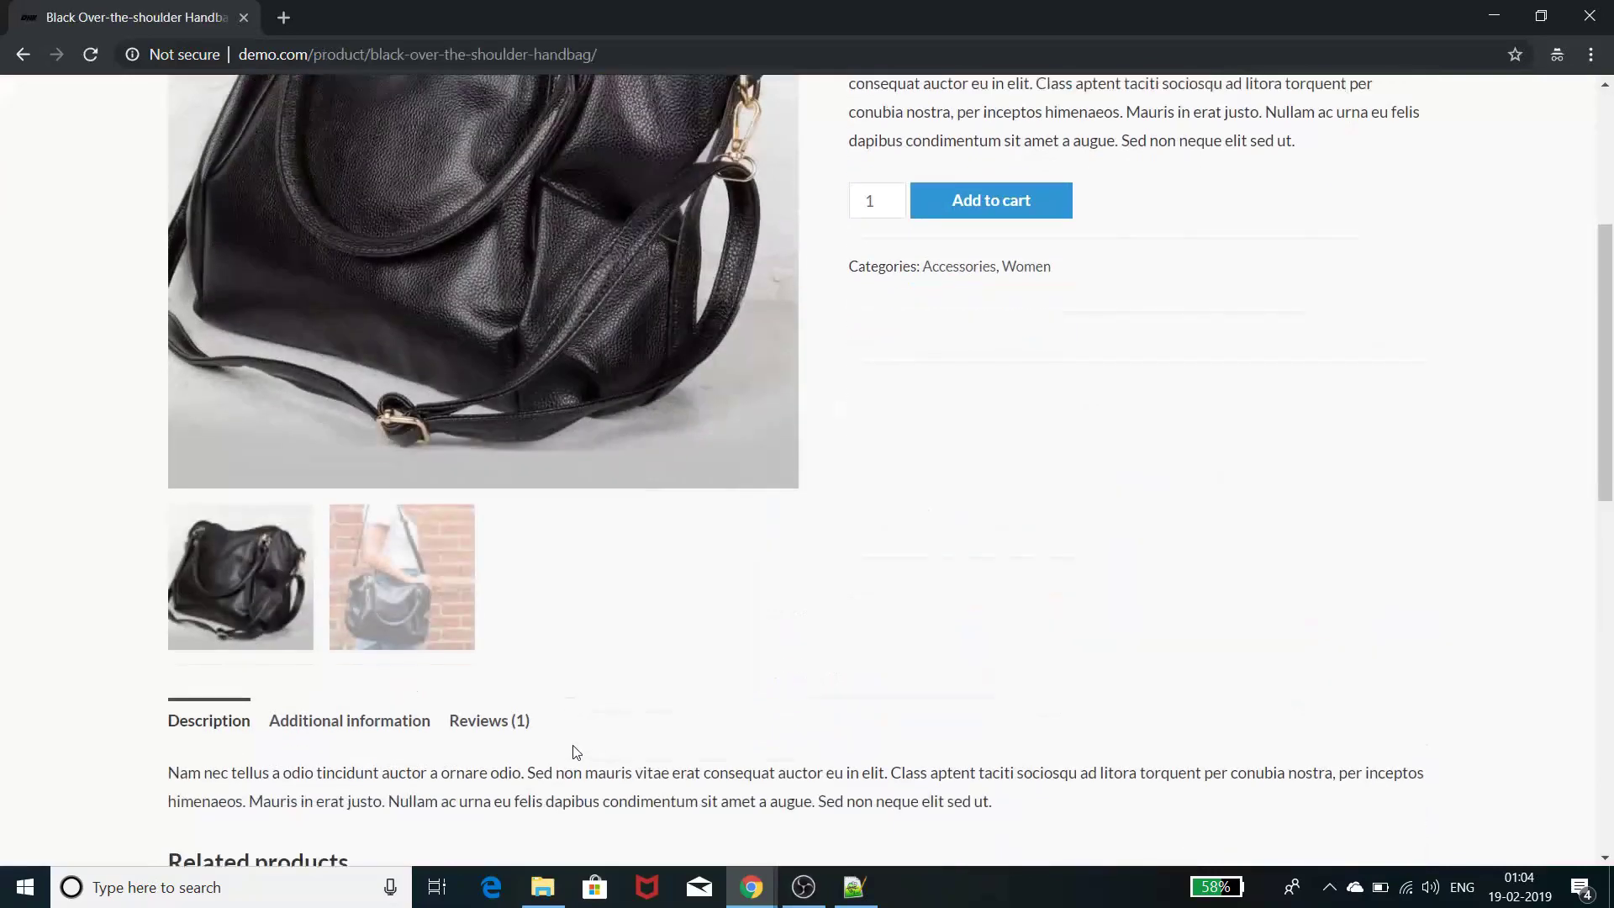
{"action": "left_click", "coordinate": [488, 573]}
{"action": "scroll", "coordinate": [757, 731], "scroll_direction": "down", "scroll_amount": 1}
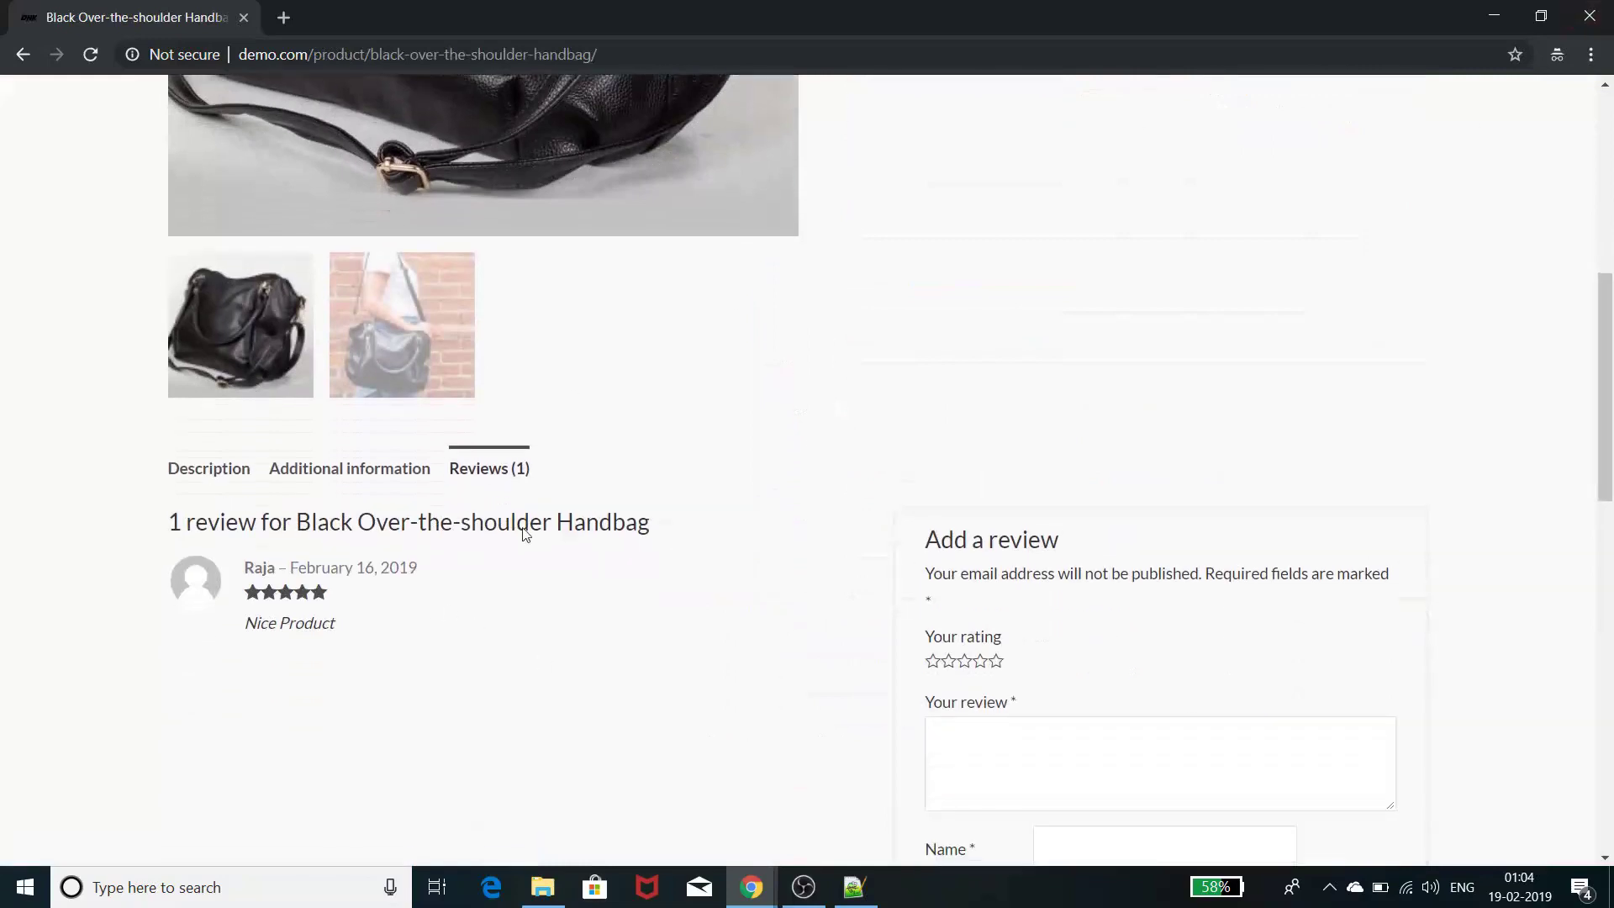
On the original MyStore site, open the same handbag from the Store page and check its reviews for comparison
{"action": "left_click", "coordinate": [1494, 16]}
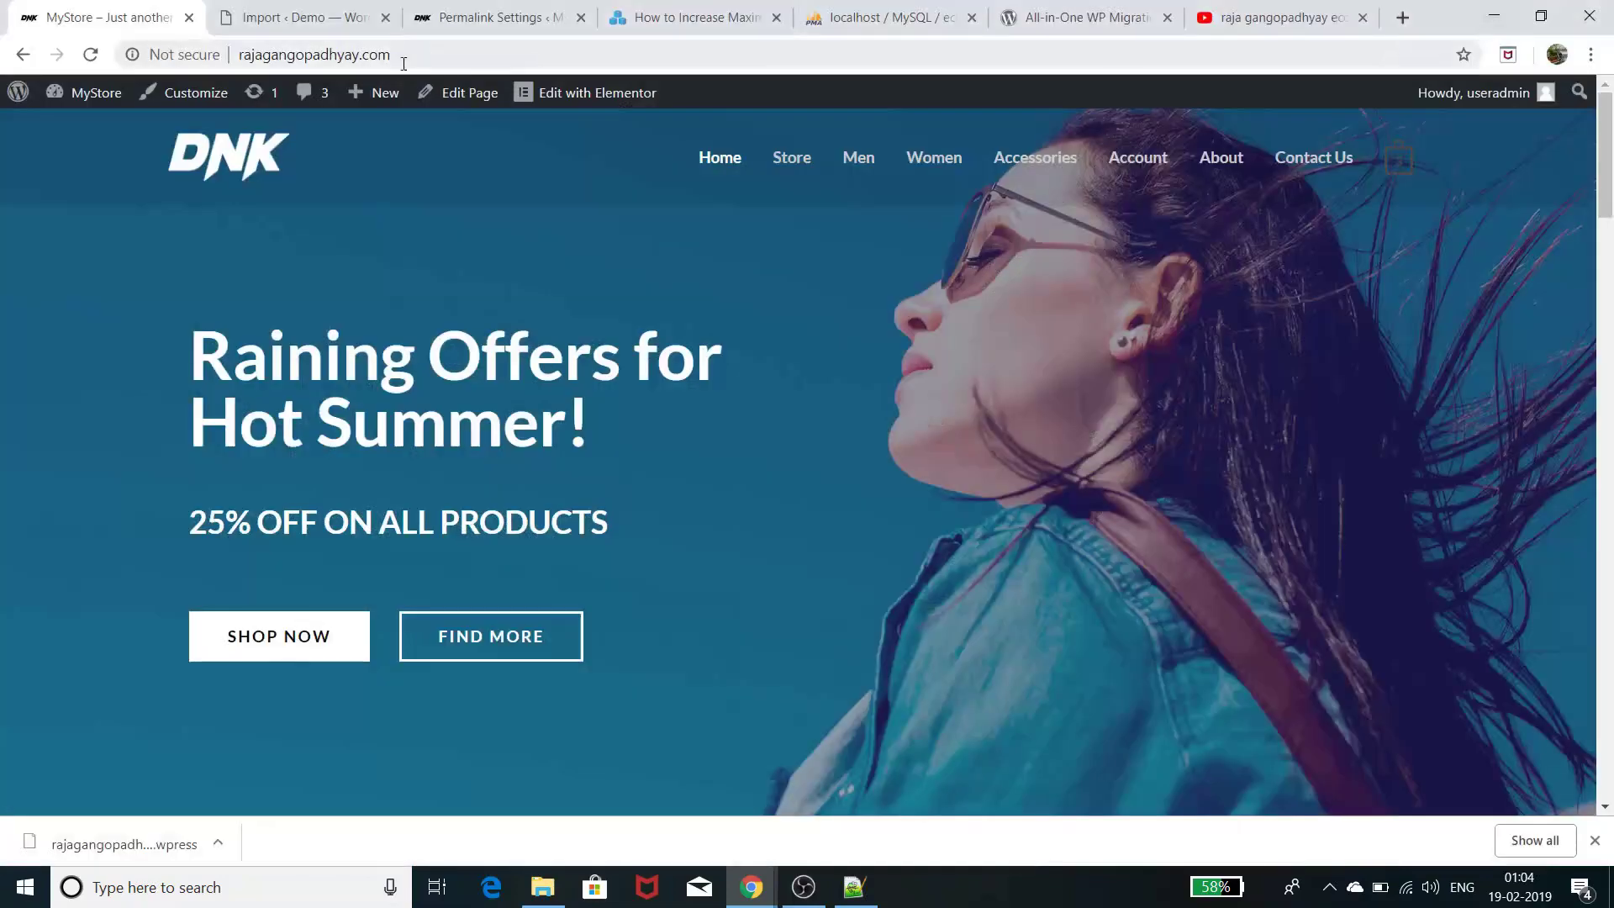
{"action": "left_click", "coordinate": [792, 160]}
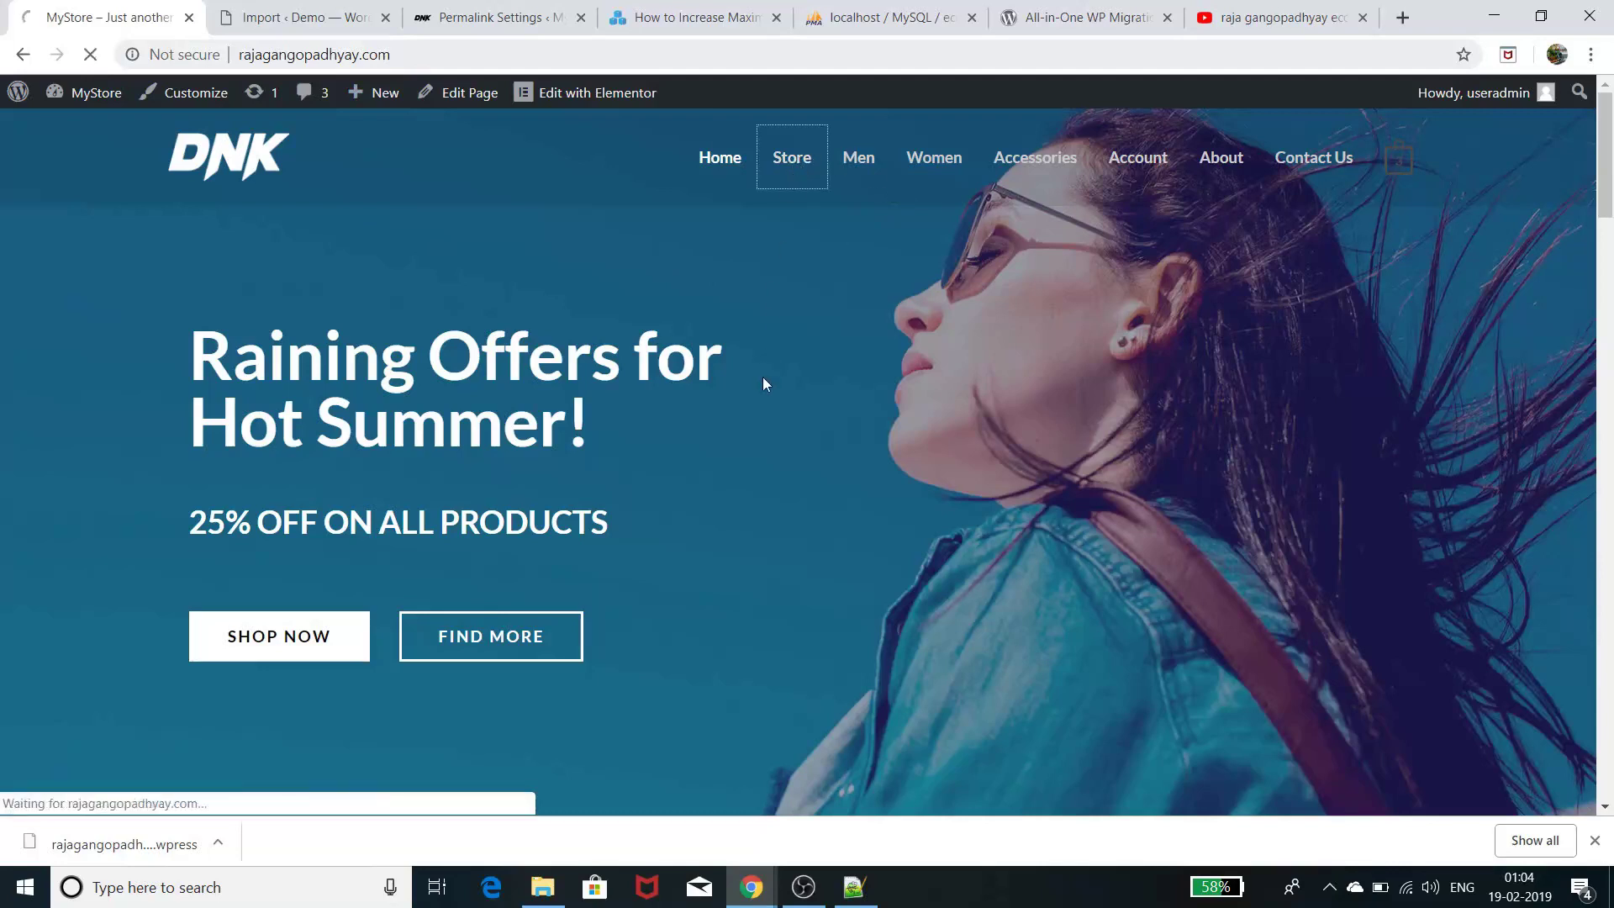
{"action": "scroll", "coordinate": [760, 538], "scroll_direction": "down", "scroll_amount": 5}
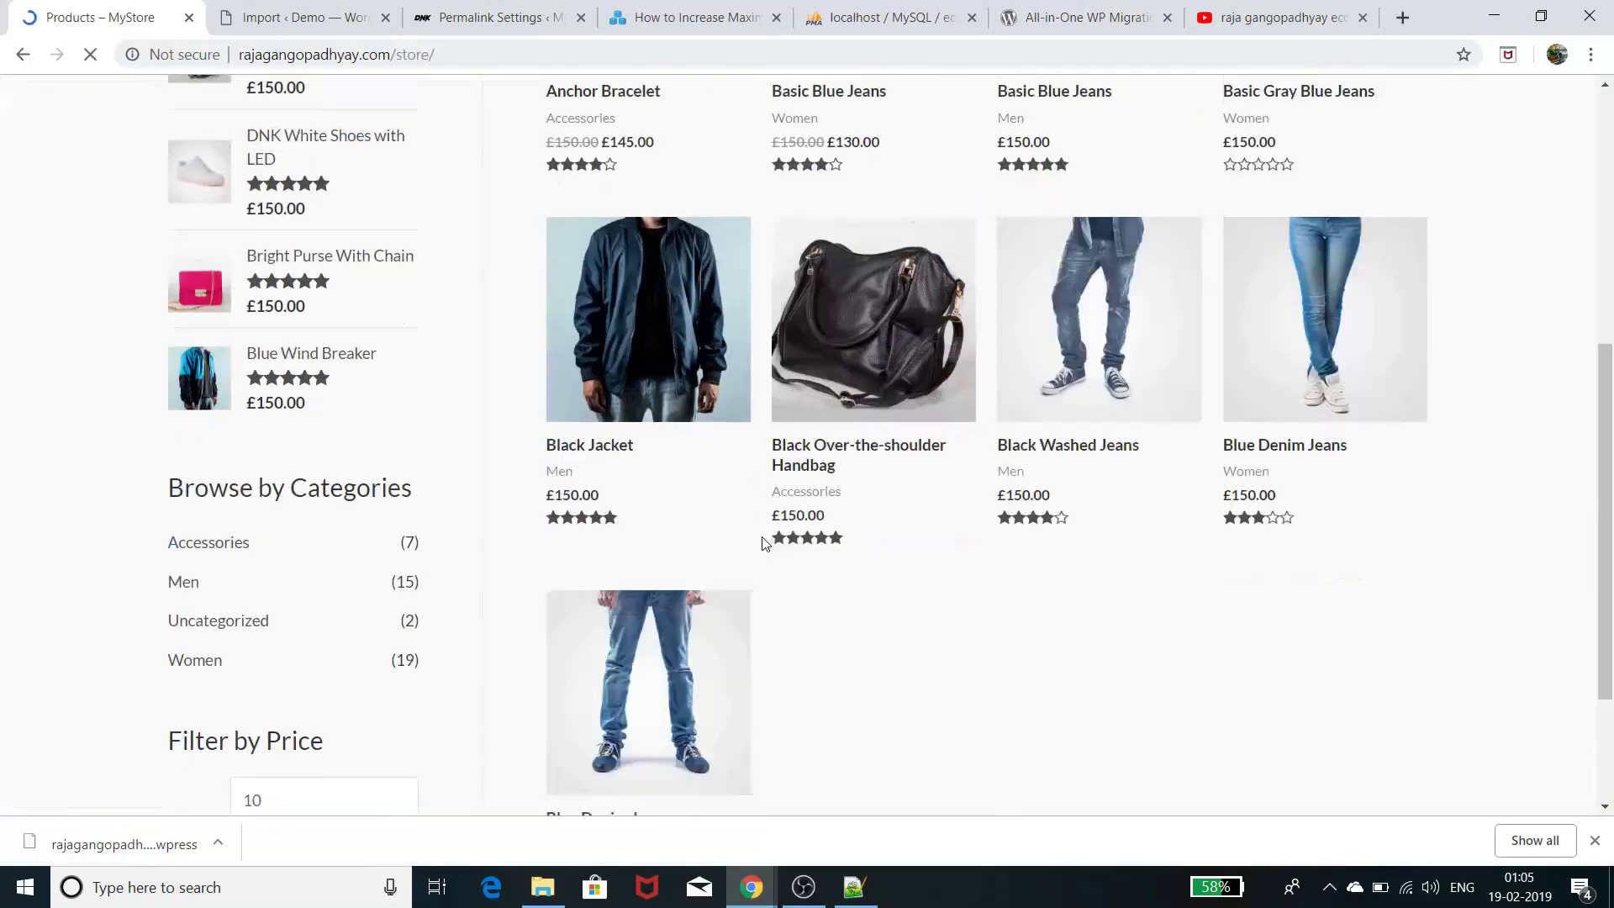
{"action": "left_click", "coordinate": [888, 457]}
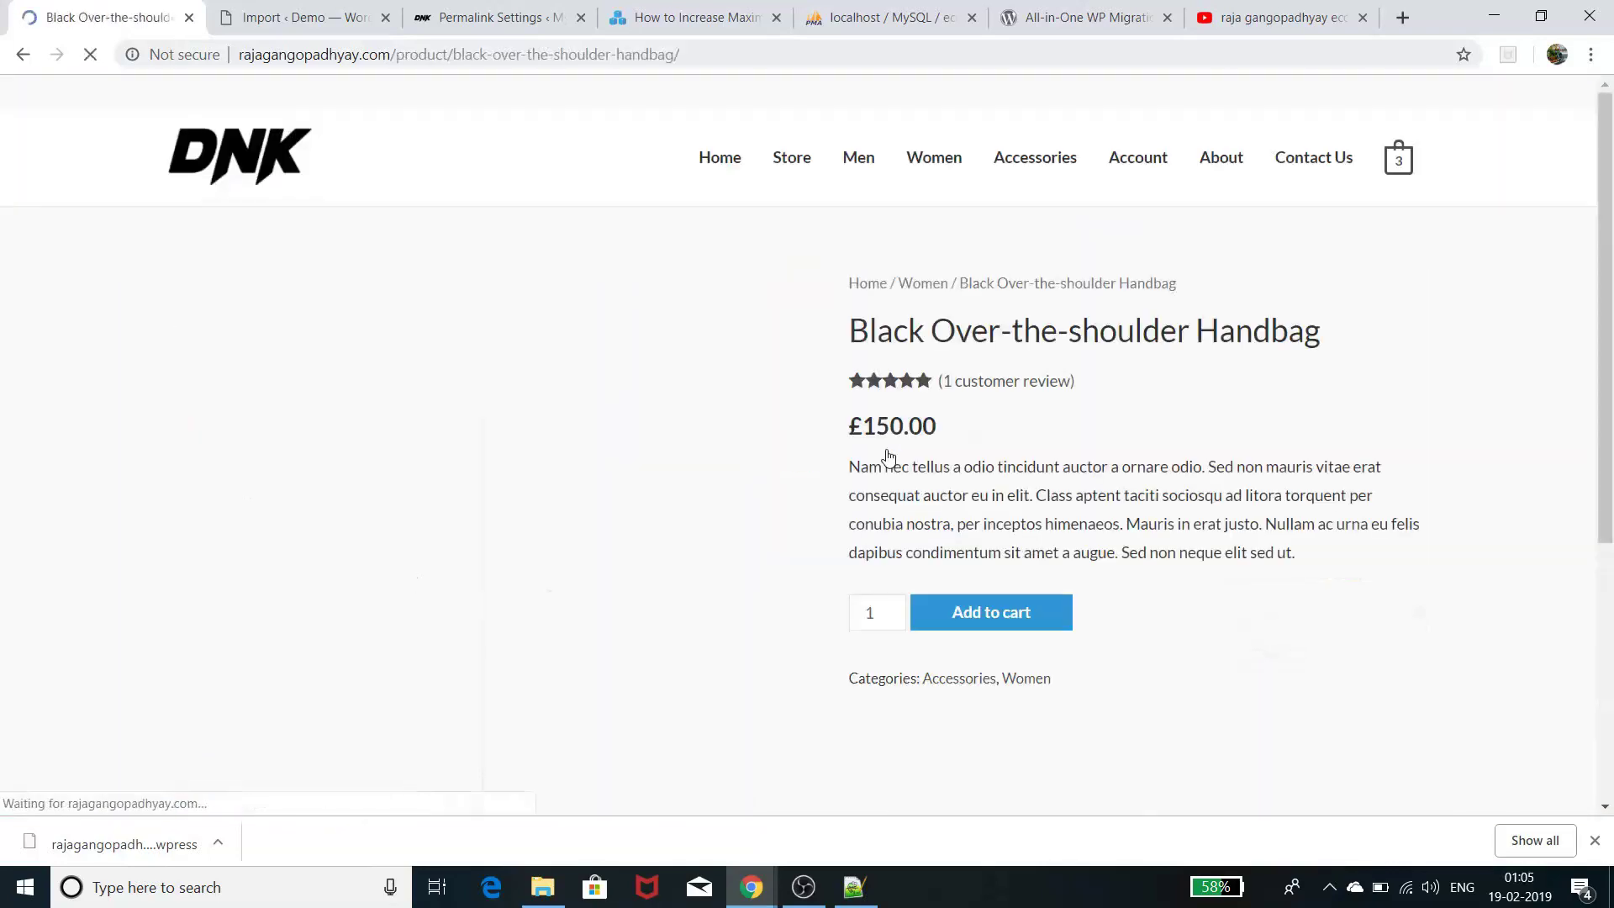
{"action": "scroll", "coordinate": [820, 593], "scroll_direction": "down", "scroll_amount": 5}
{"action": "scroll", "coordinate": [819, 593], "scroll_direction": "down", "scroll_amount": 3}
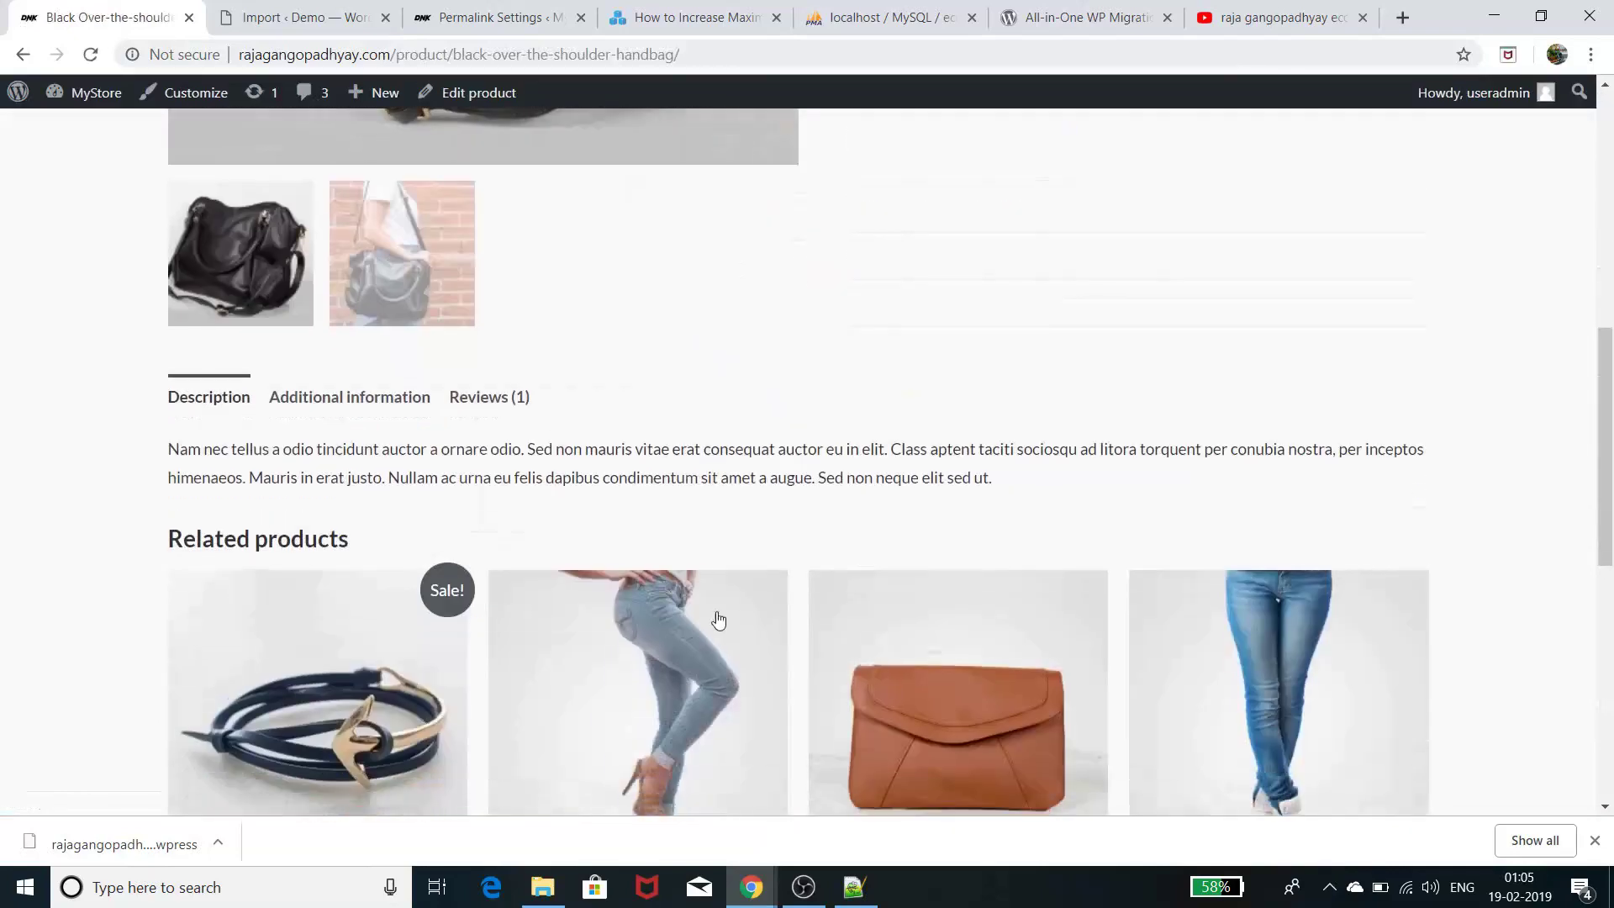
{"action": "left_click", "coordinate": [514, 399]}
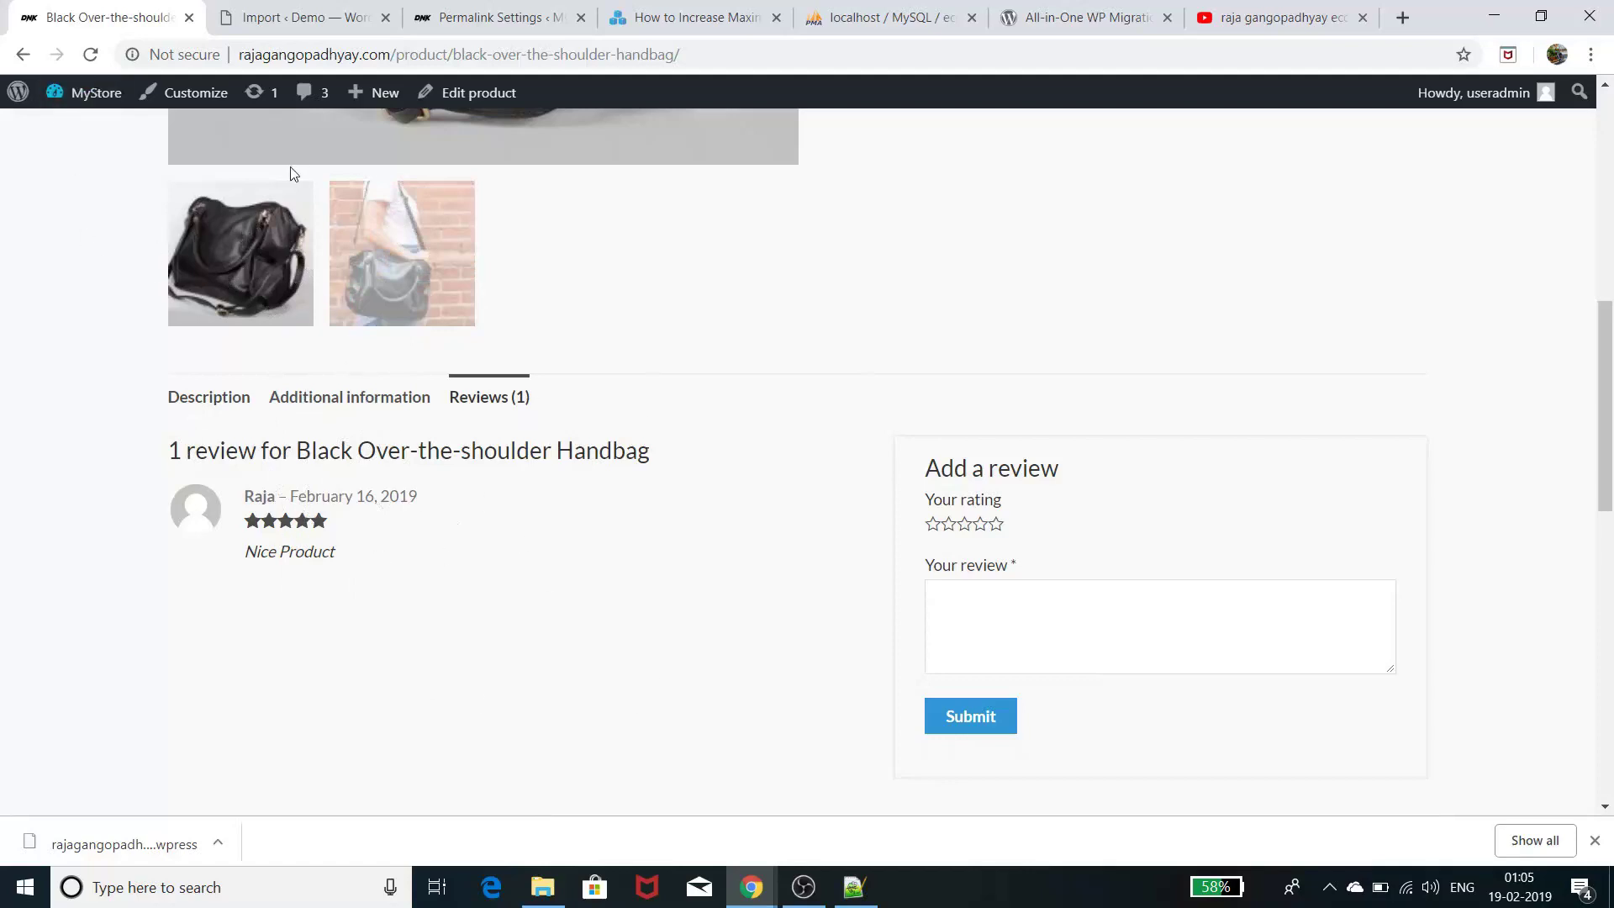
In phpMyAdmin, collapse the database tree, open the ecomm database and examine its full table list and totals
{"action": "left_click", "coordinate": [905, 19]}
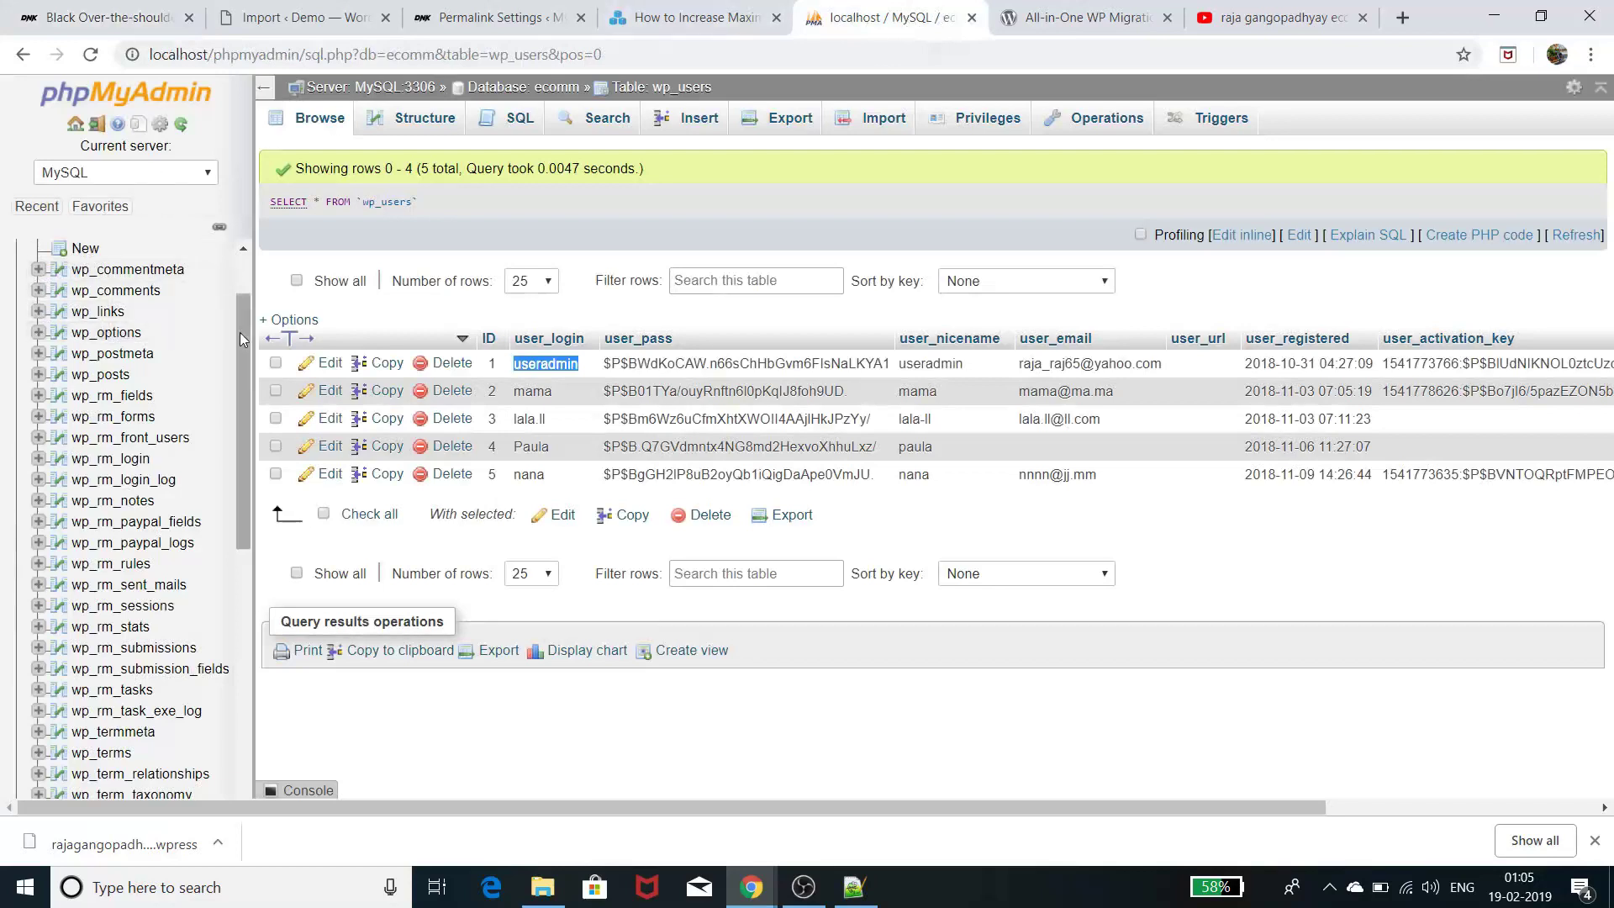
{"action": "left_click_drag", "start_coordinate": [239, 331], "coordinate": [244, 293]}
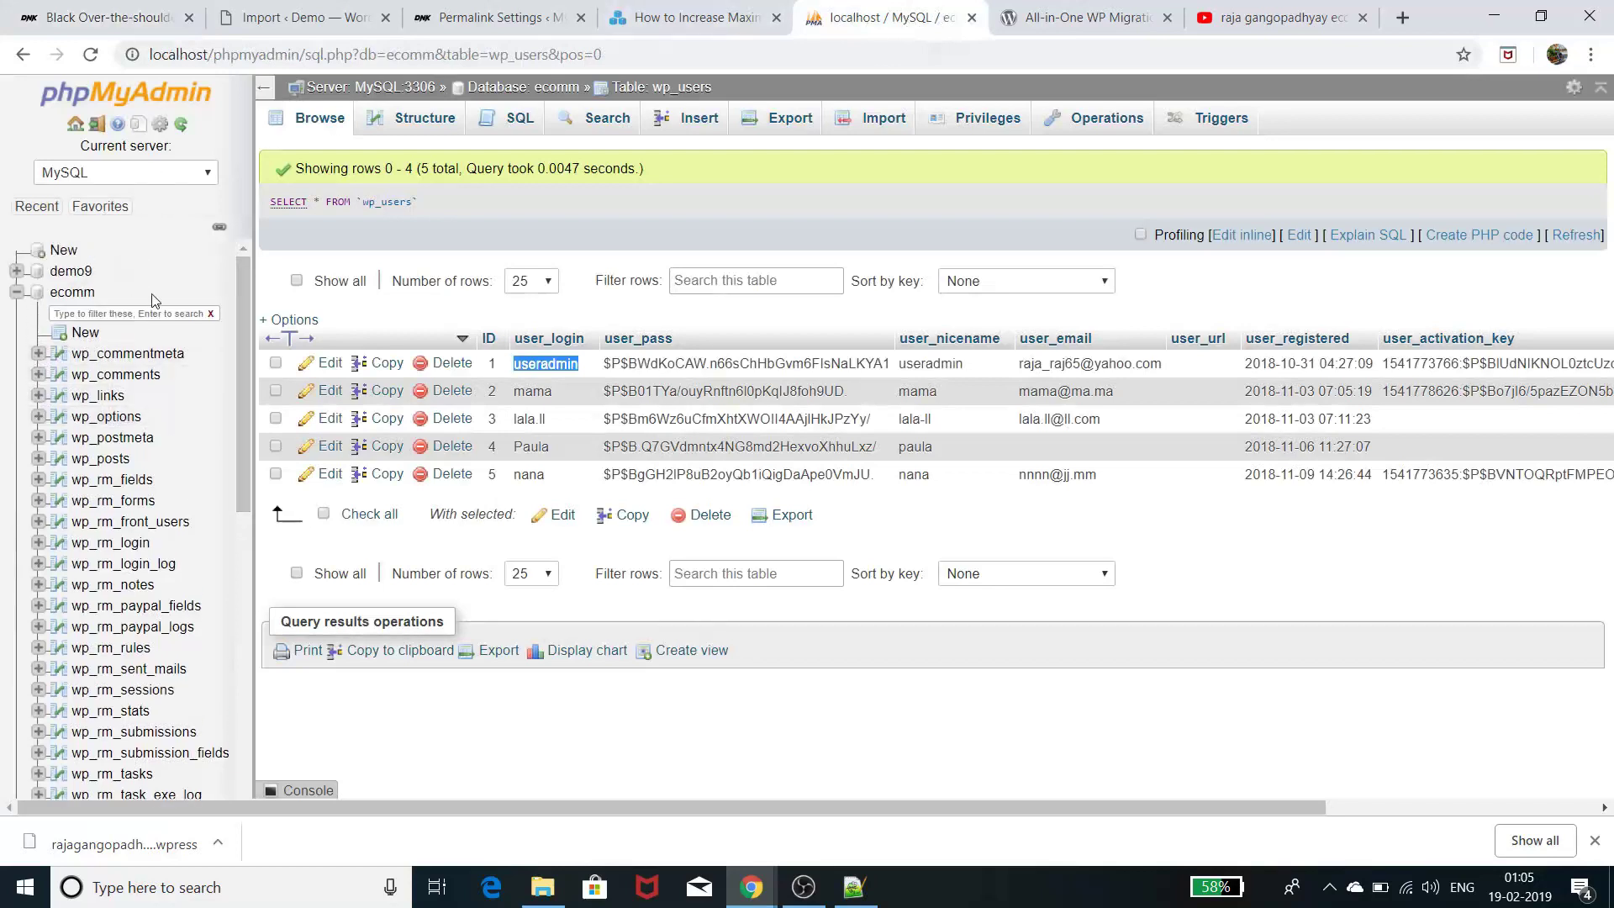
{"action": "left_click", "coordinate": [16, 292]}
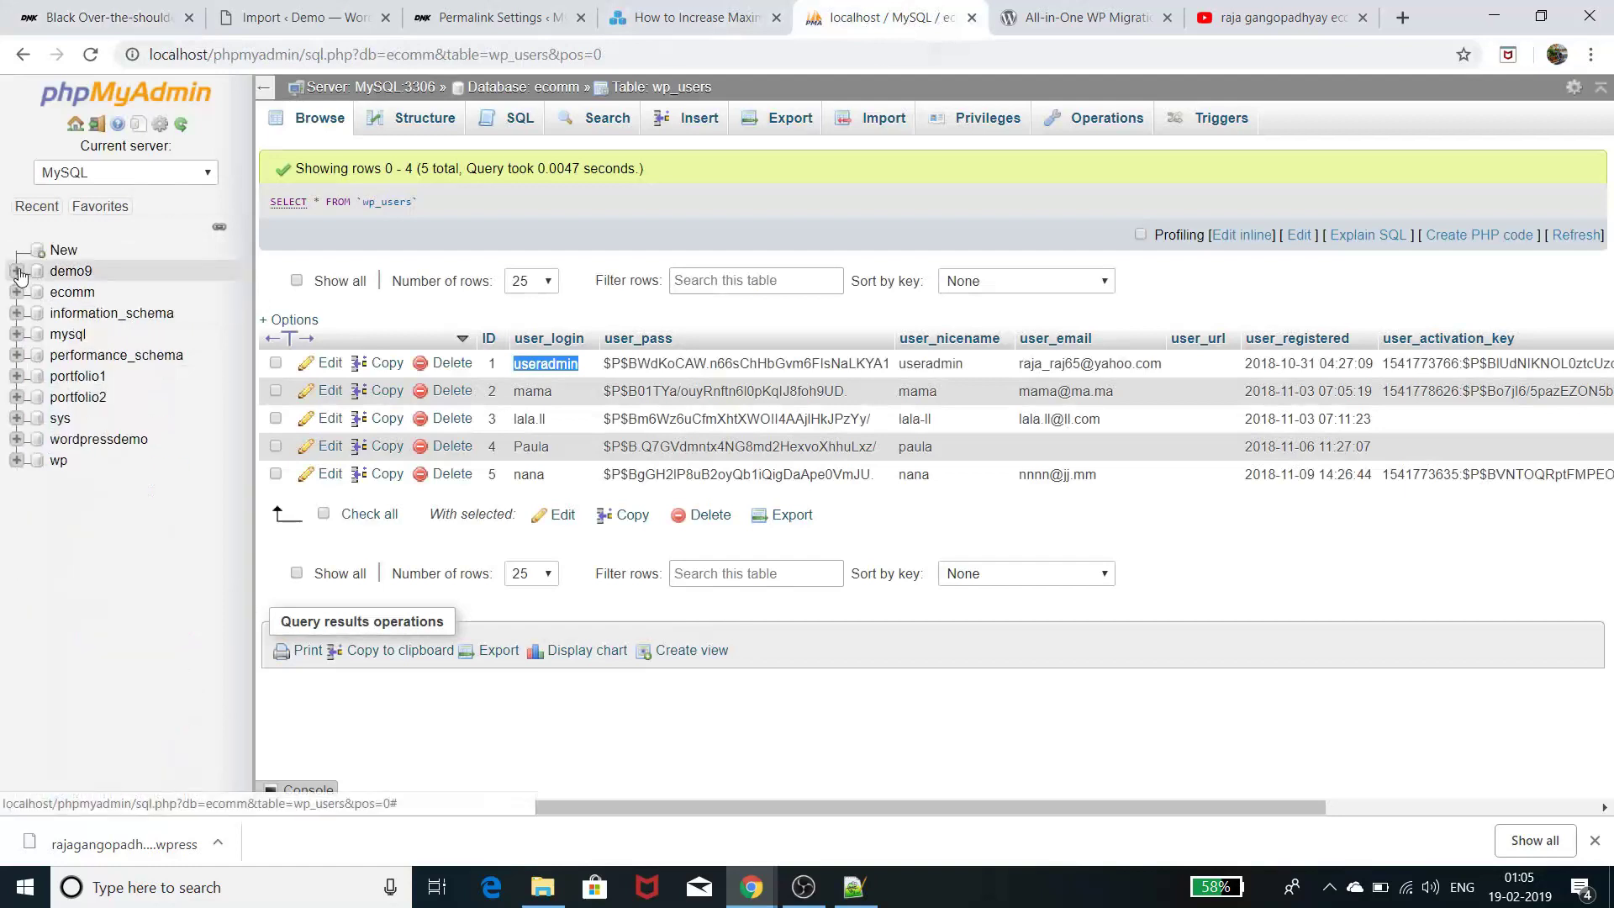
{"action": "left_click", "coordinate": [80, 294]}
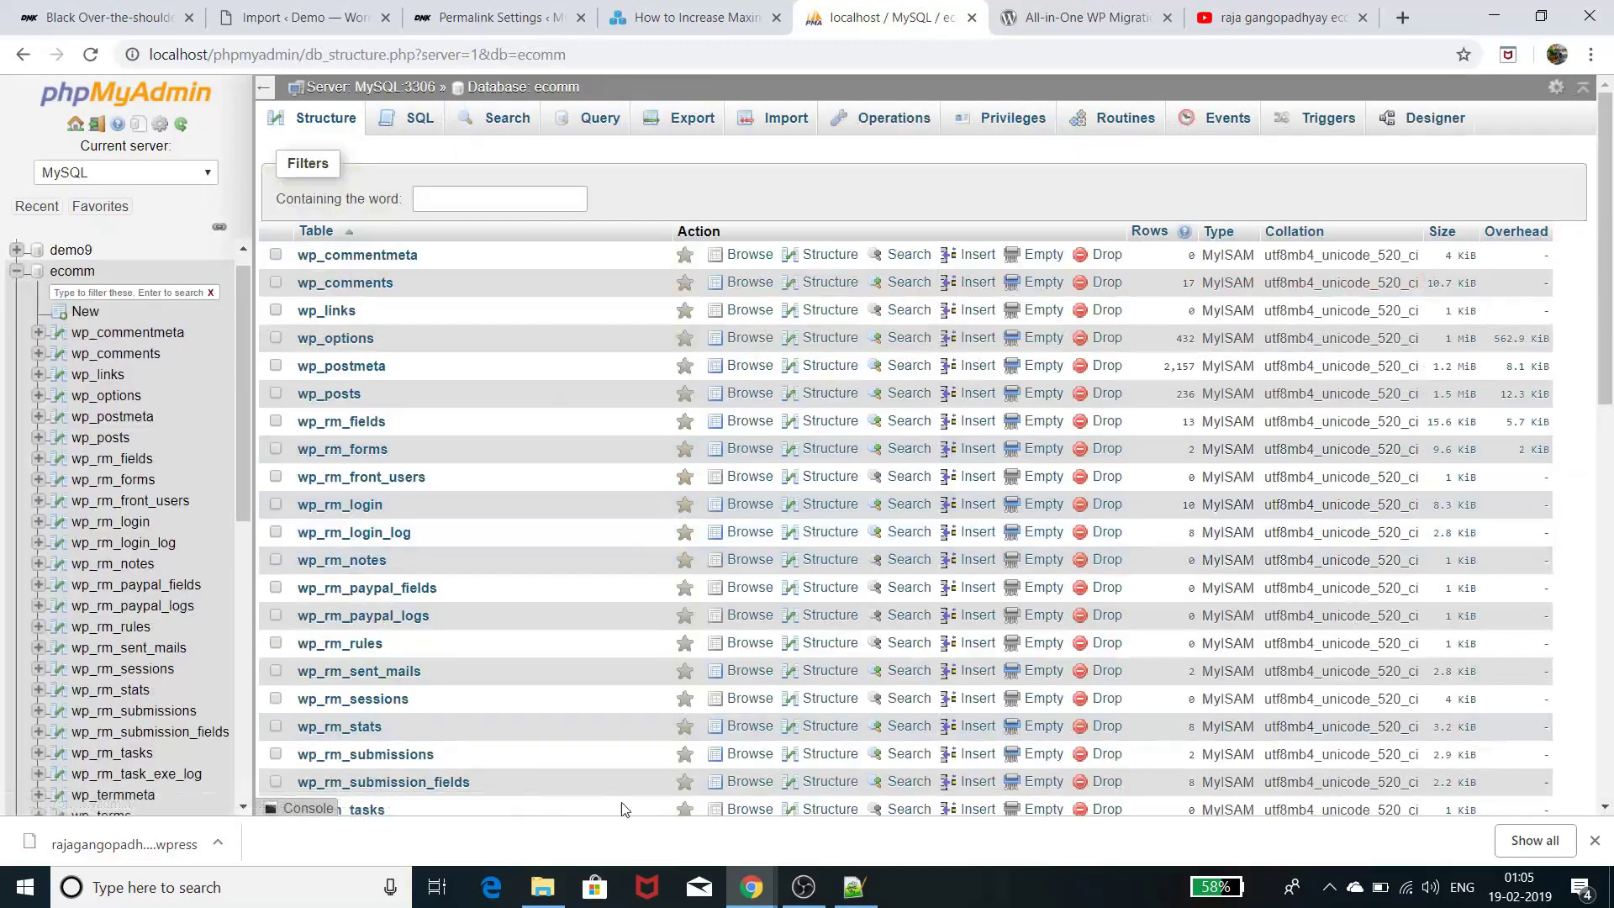
{"action": "scroll", "coordinate": [622, 809], "scroll_direction": "down", "scroll_amount": 10}
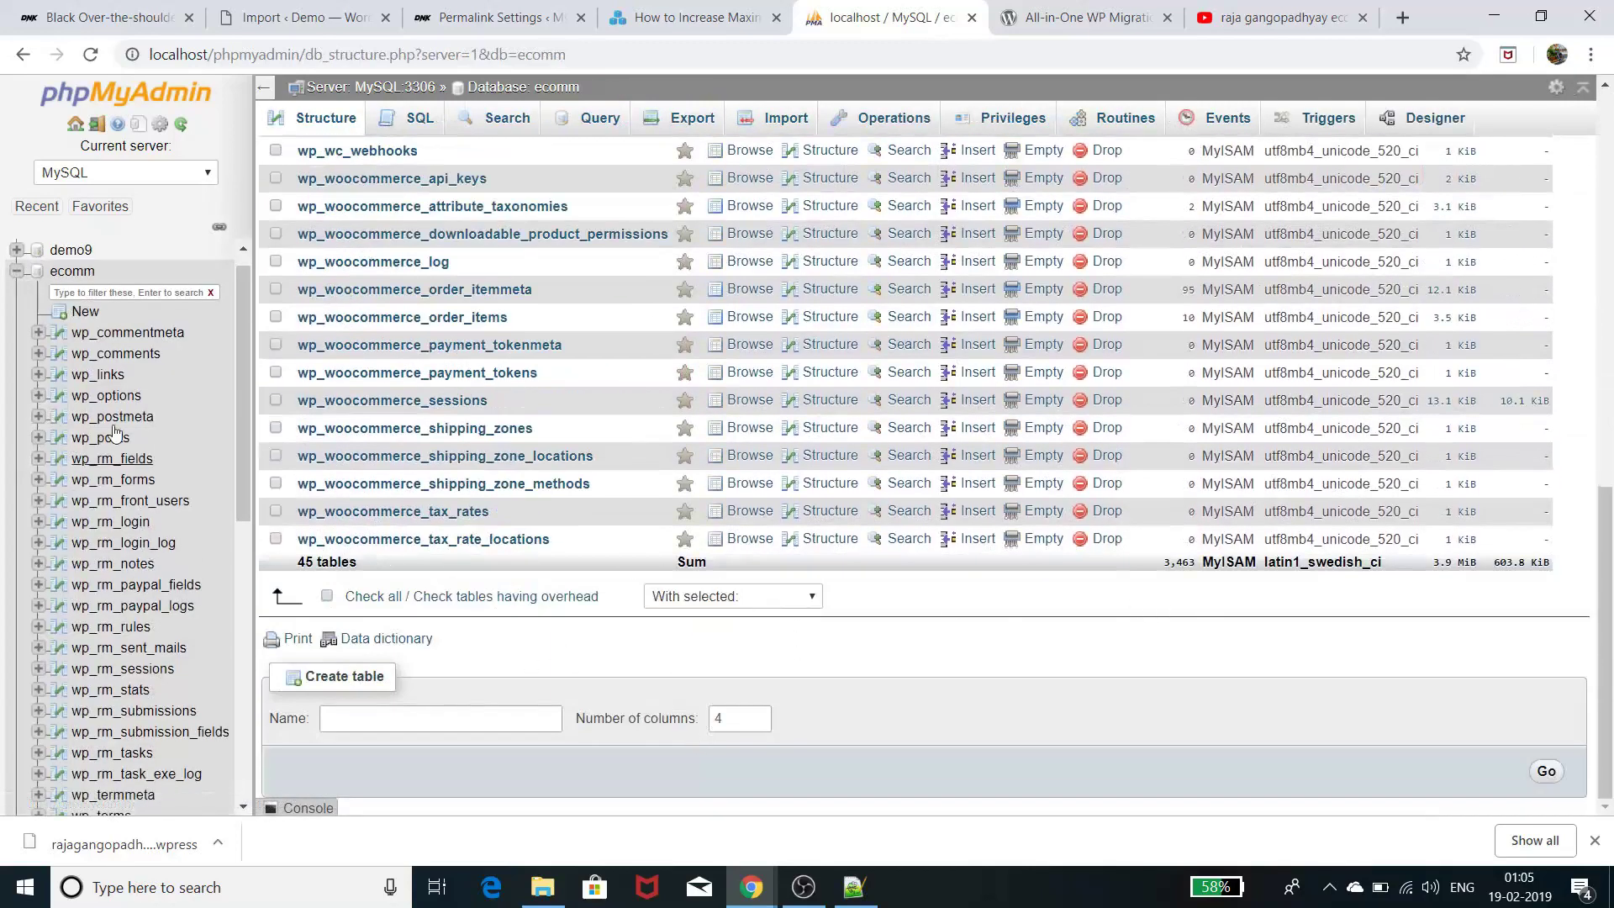
Collapse the ecomm database tree, open the demo9 database and examine its full table list and totals for comparison
{"action": "left_click", "coordinate": [18, 272]}
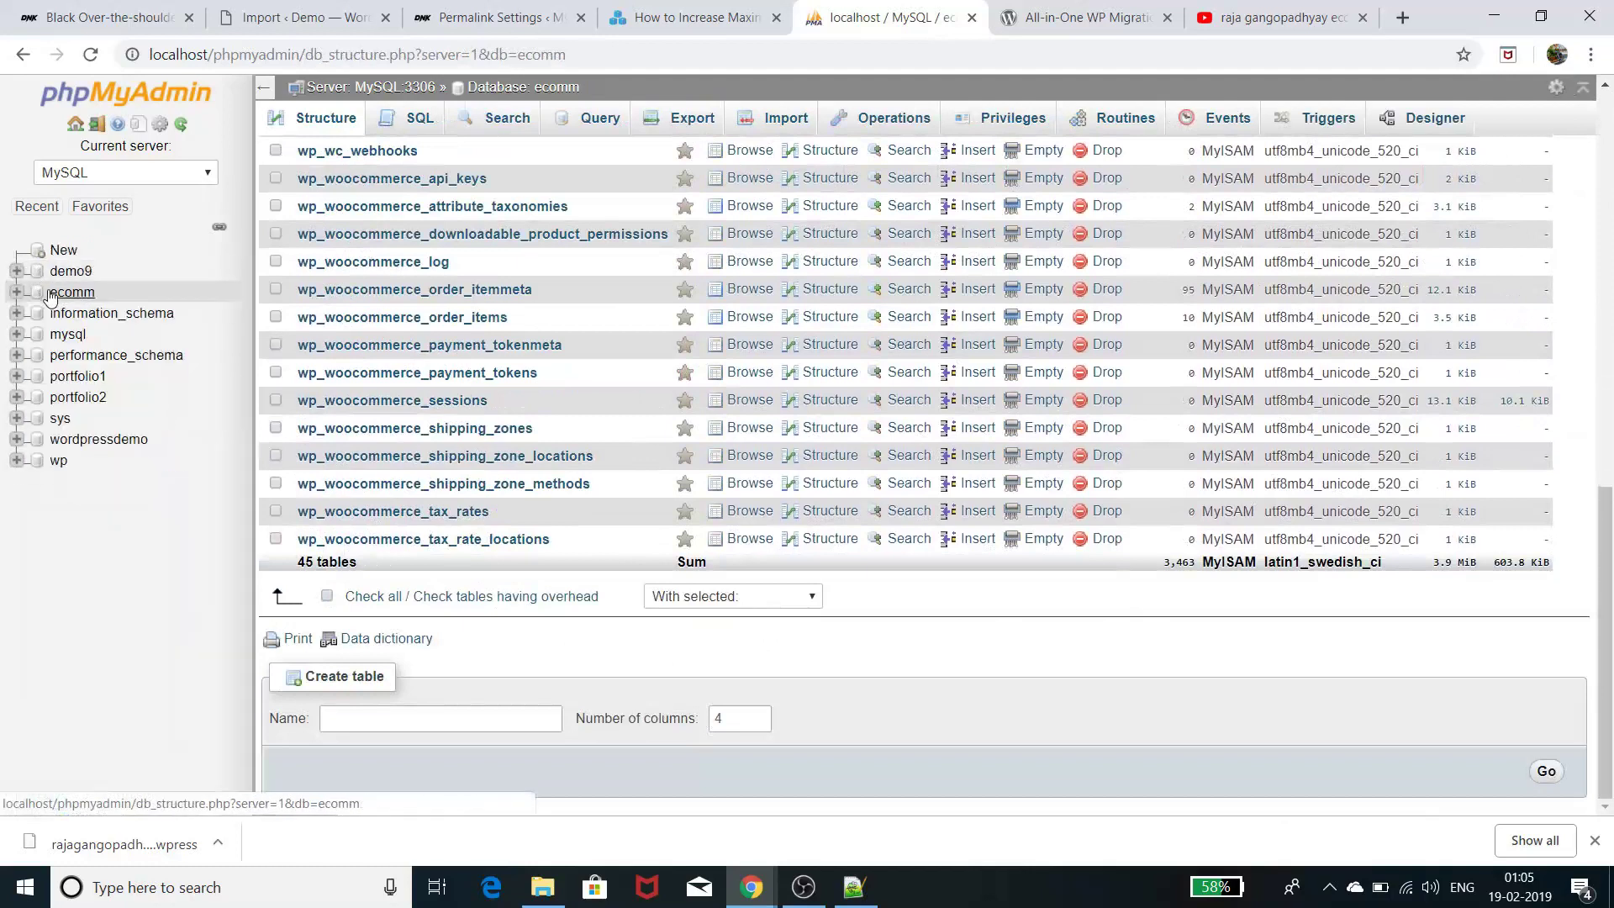
{"action": "left_click", "coordinate": [71, 274]}
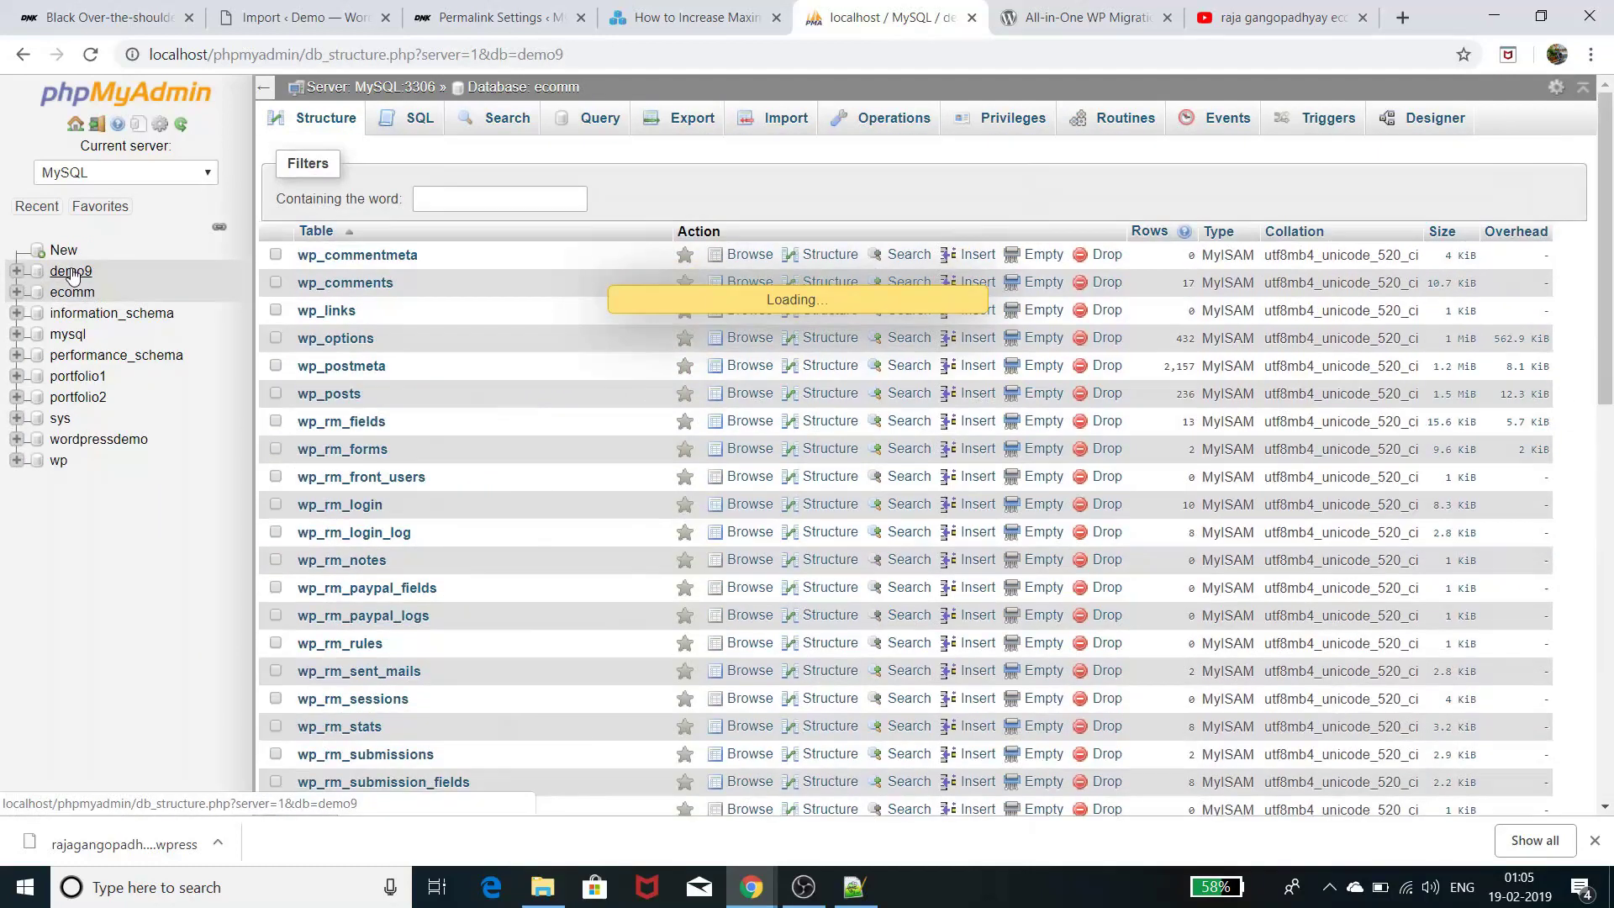
{"action": "scroll", "coordinate": [786, 473], "scroll_direction": "down", "scroll_amount": 6}
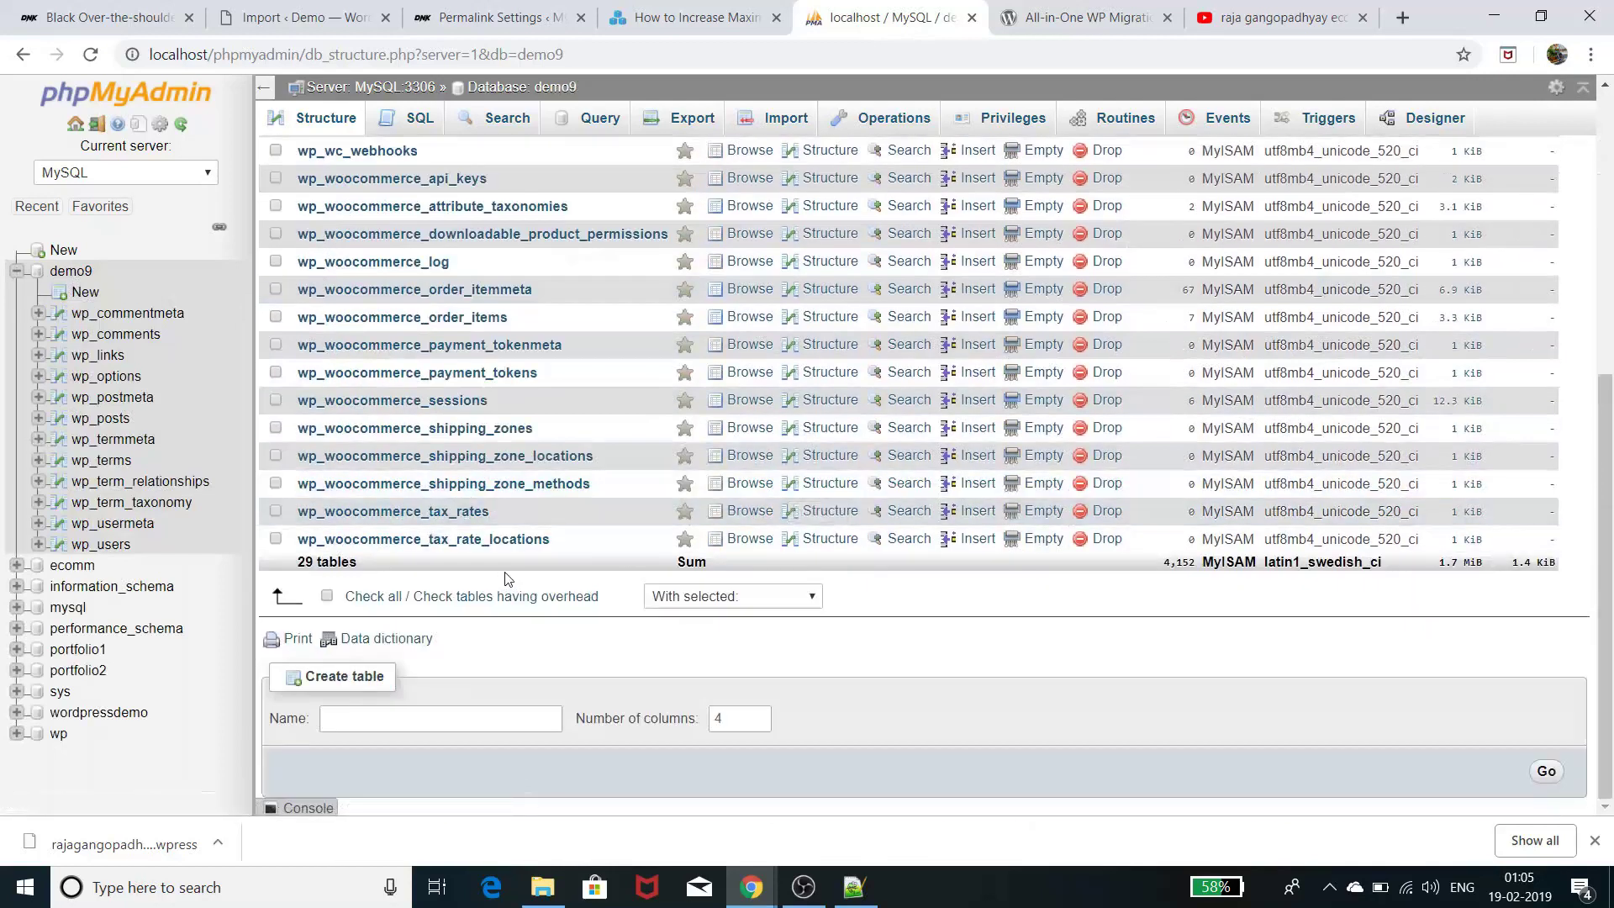
{"action": "scroll", "coordinate": [513, 579], "scroll_direction": "up", "scroll_amount": 6}
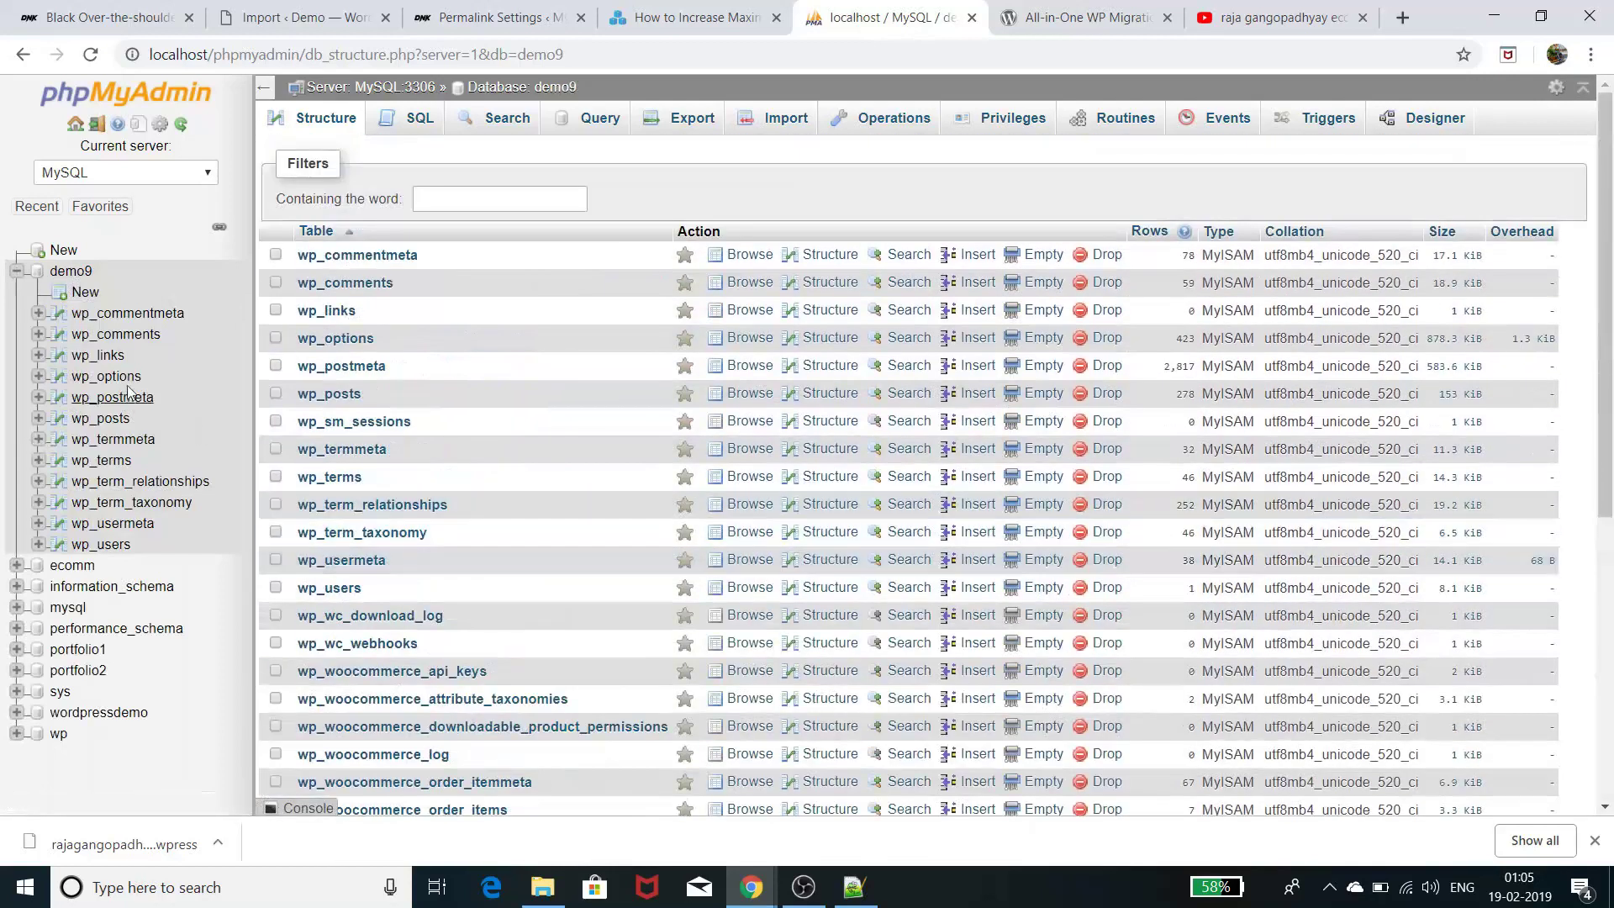
{"action": "left_click", "coordinate": [72, 271]}
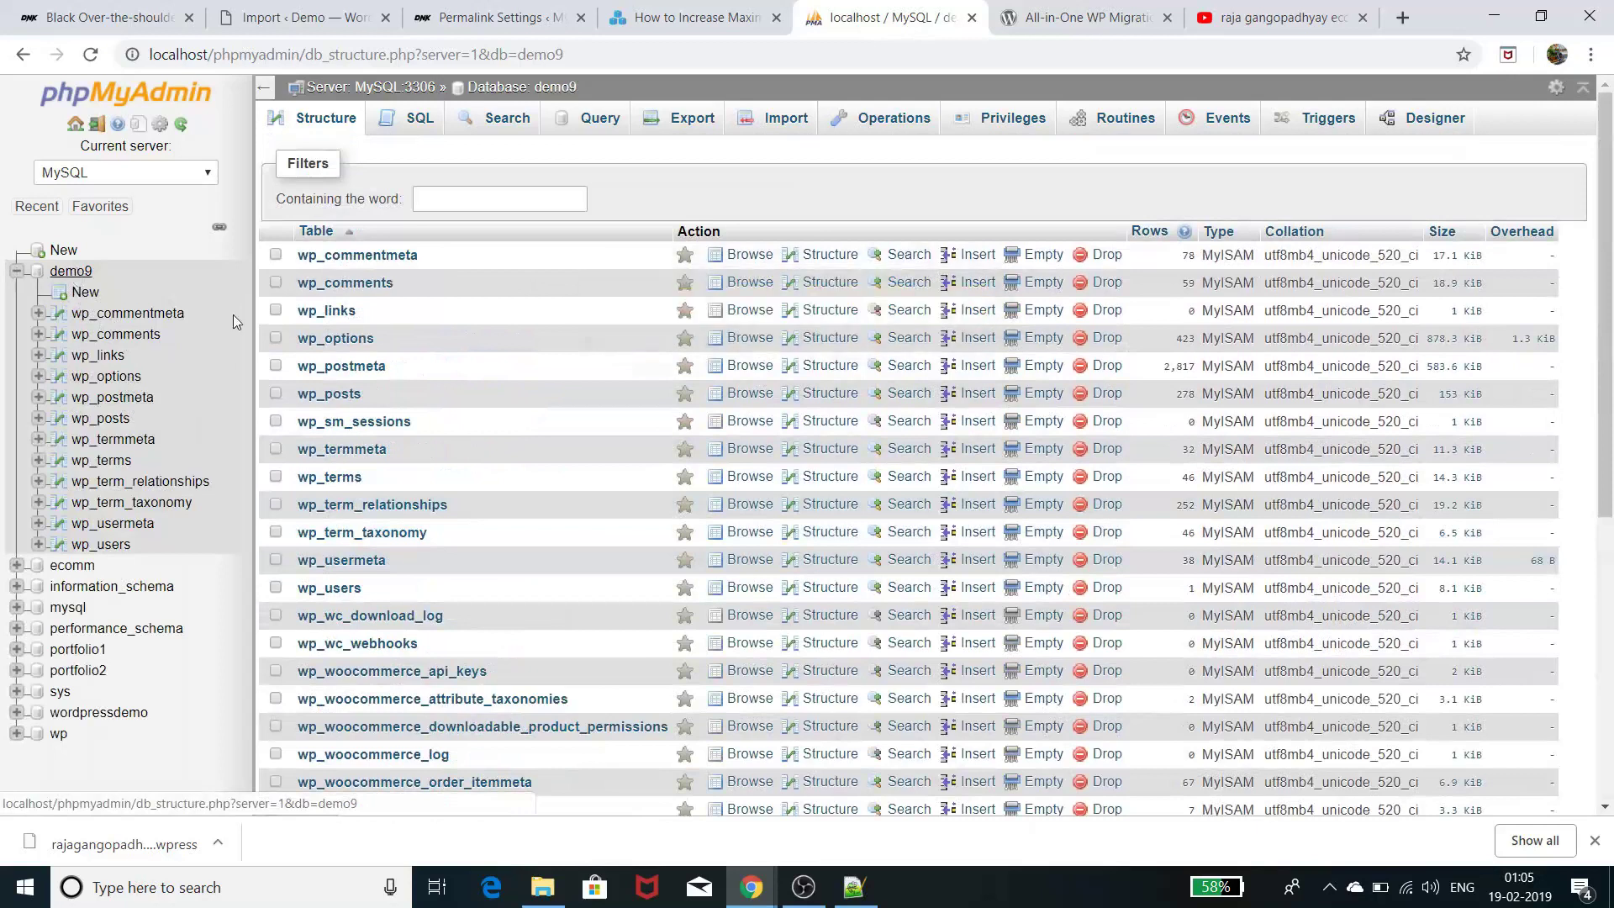
{"action": "scroll", "coordinate": [699, 588], "scroll_direction": "down", "scroll_amount": 6}
{"action": "scroll", "coordinate": [699, 584], "scroll_direction": "up", "scroll_amount": 6}
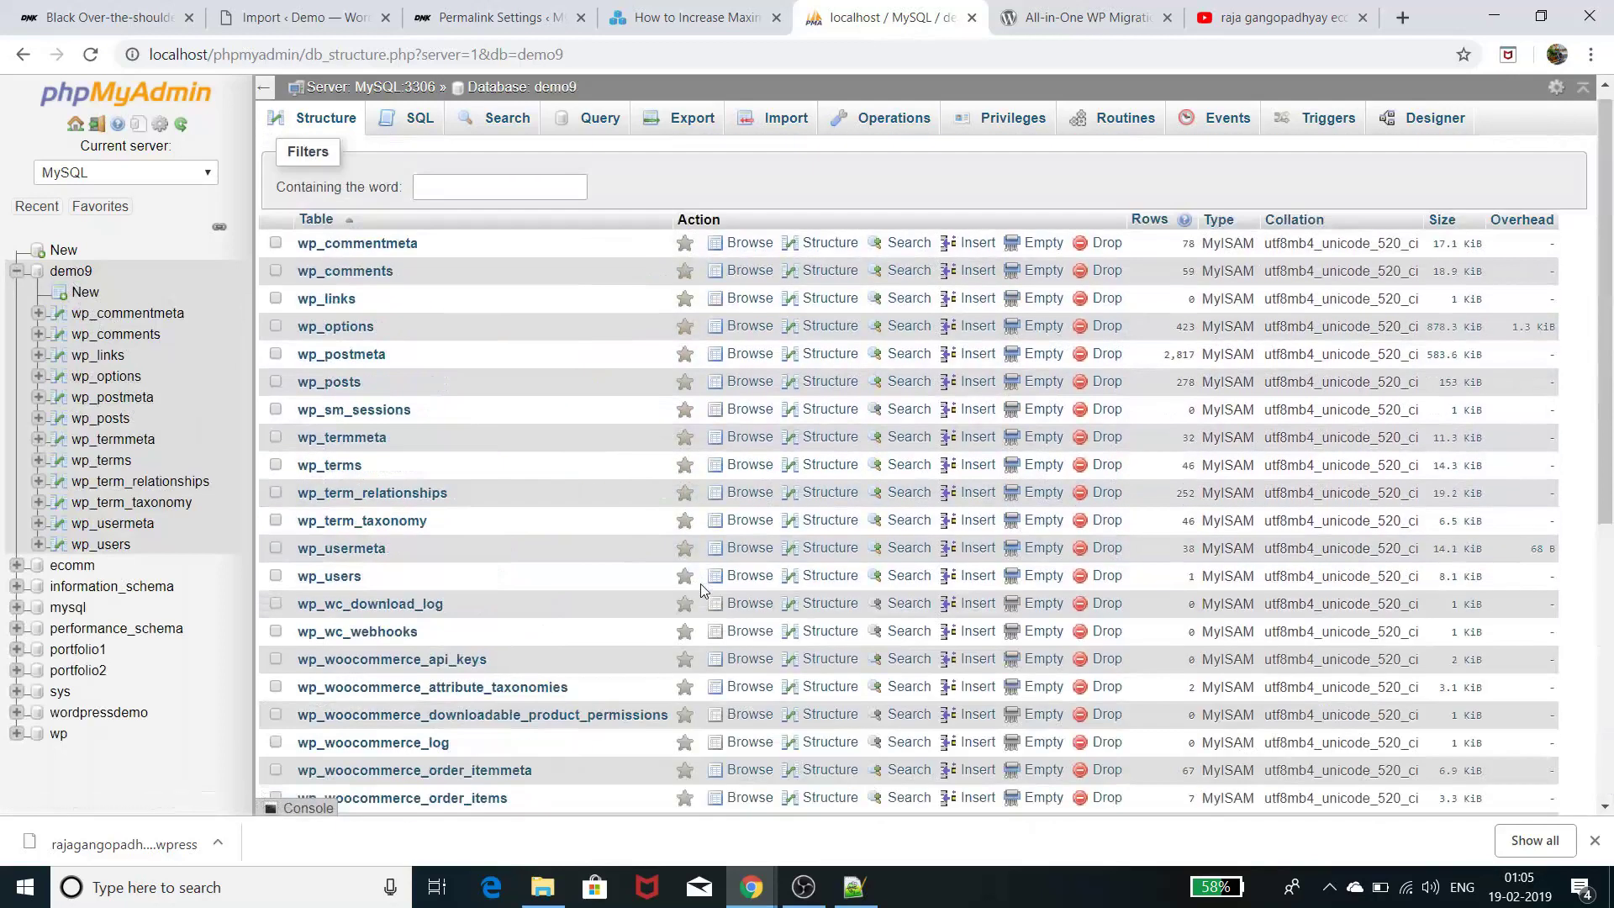
{"action": "scroll", "coordinate": [701, 588], "scroll_direction": "down", "scroll_amount": 3}
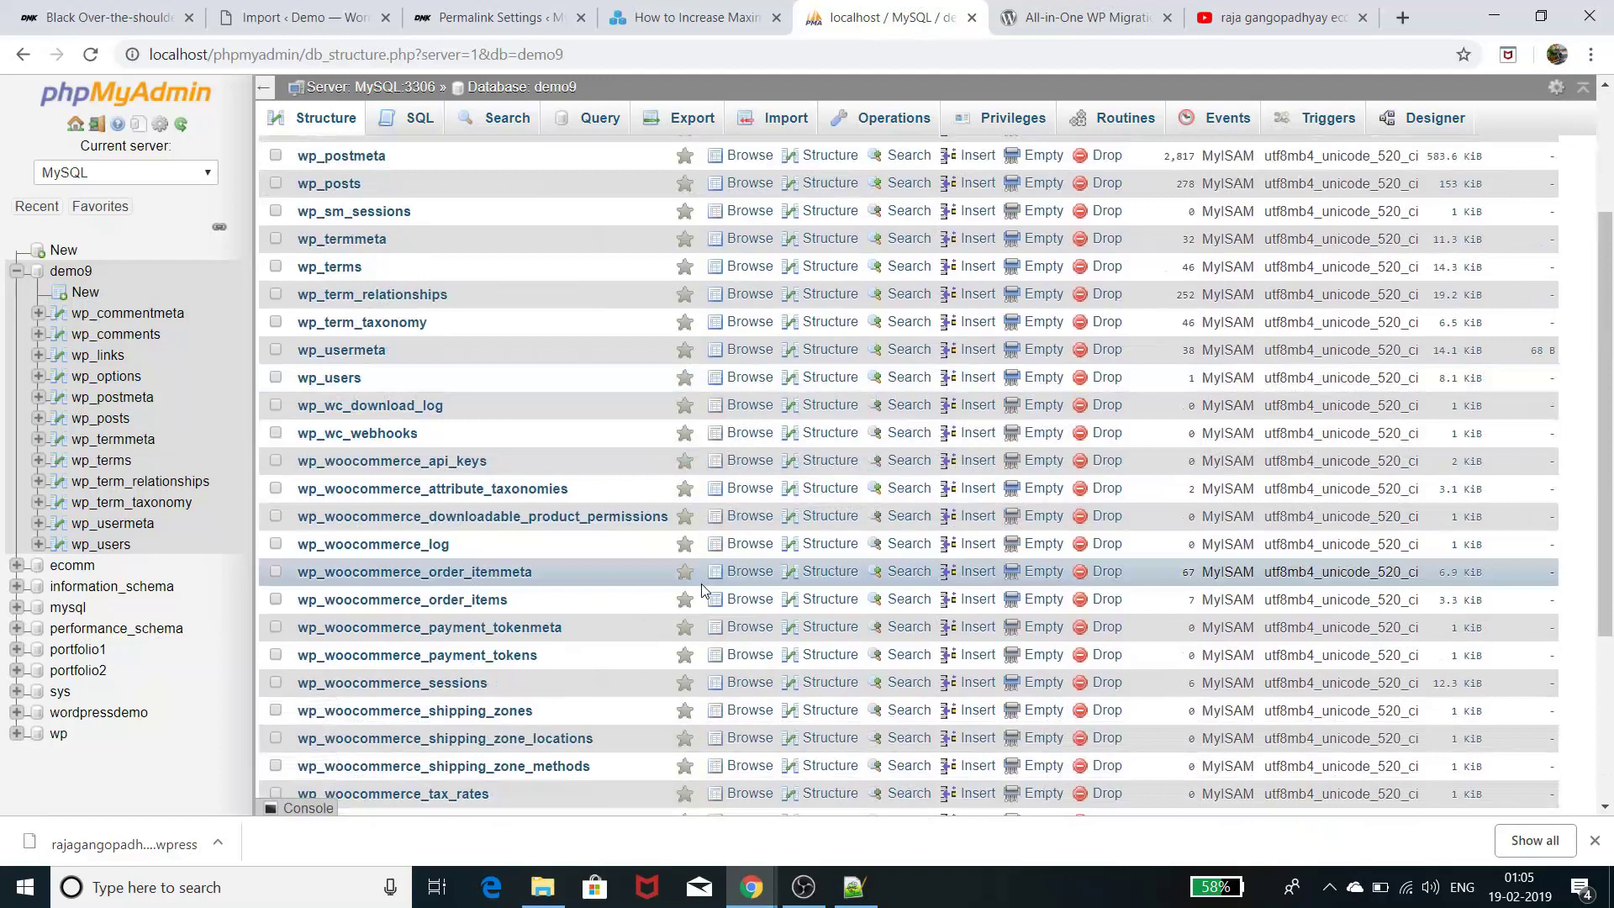
{"action": "scroll", "coordinate": [702, 588], "scroll_direction": "down", "scroll_amount": 3}
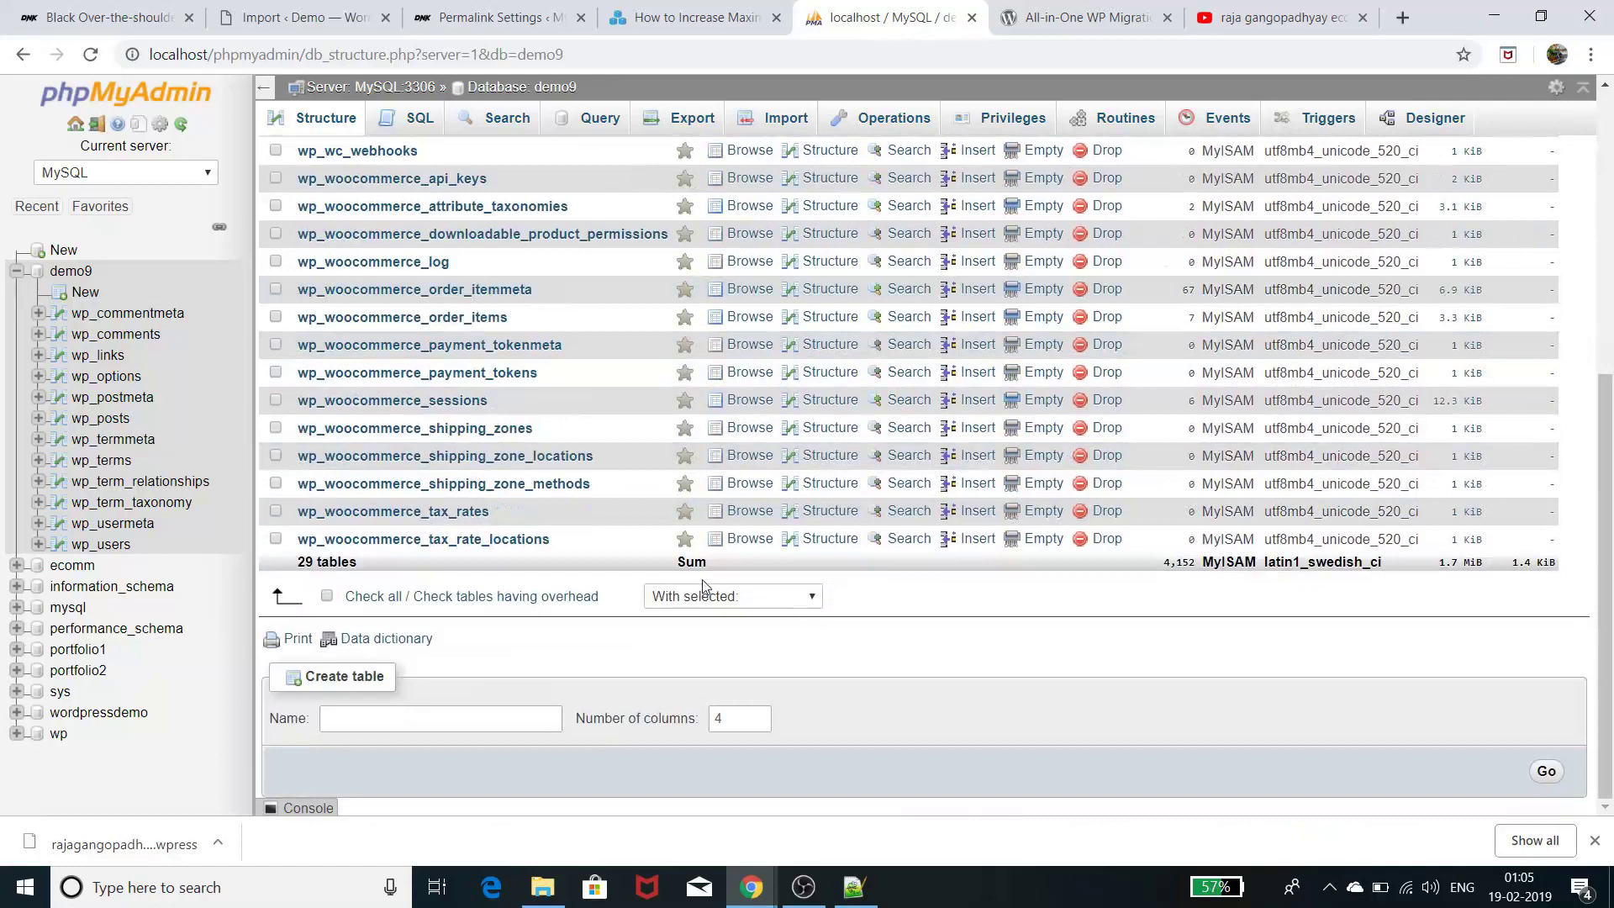
Find the wp_users table in the demo9 database and browse its records
{"action": "scroll", "coordinate": [660, 511], "scroll_direction": "up", "scroll_amount": 5}
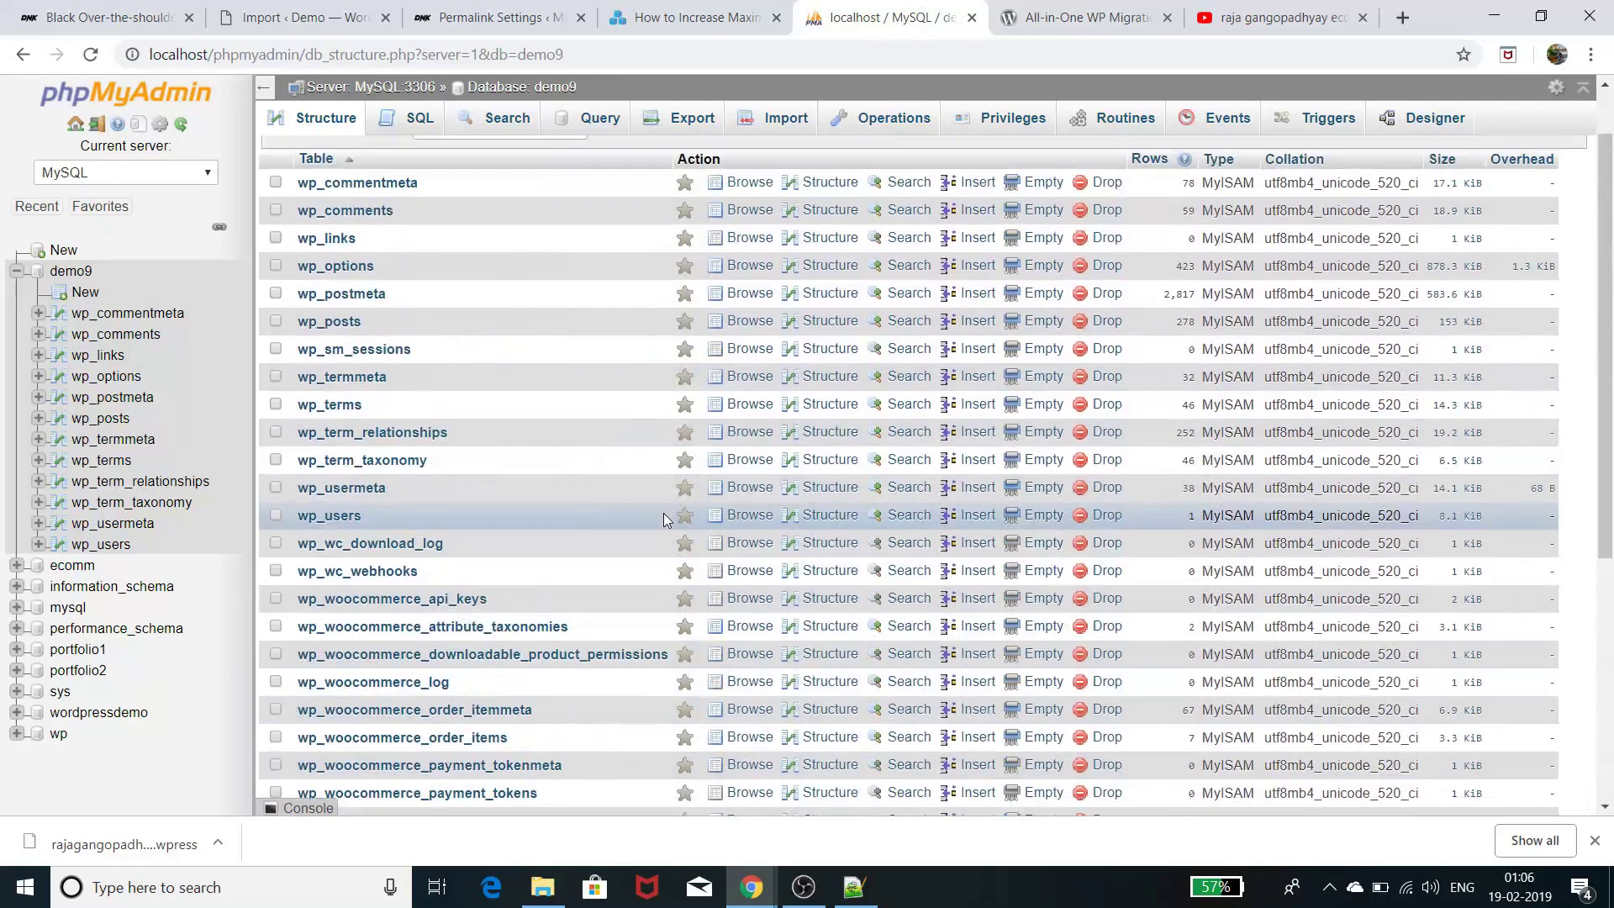
{"action": "scroll", "coordinate": [668, 516], "scroll_direction": "down", "scroll_amount": 3}
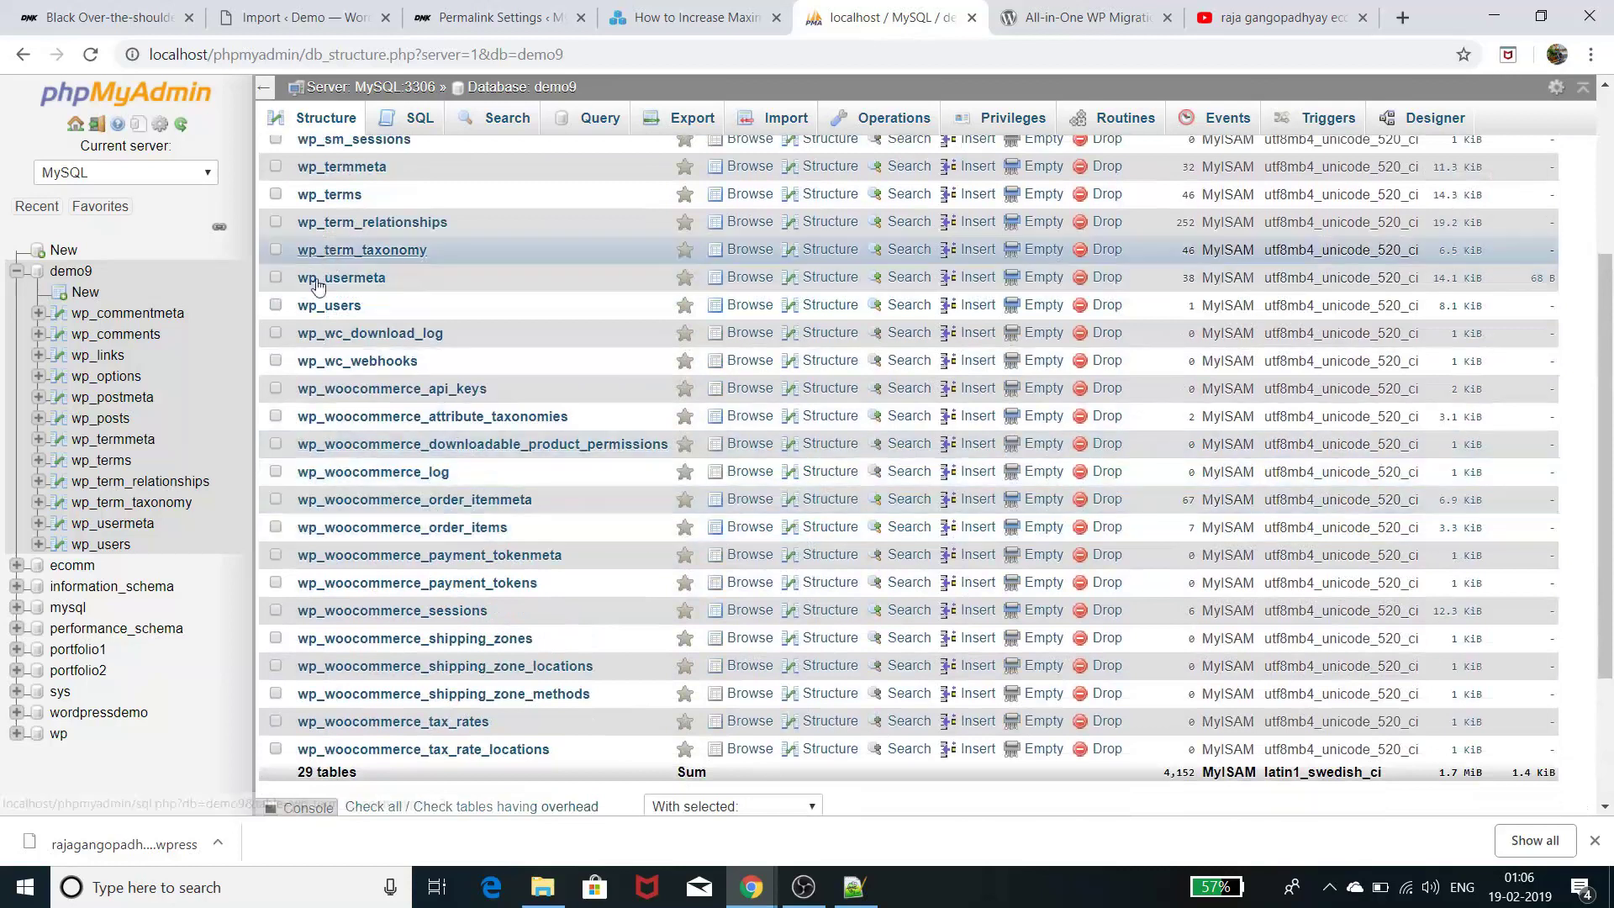
{"action": "left_click", "coordinate": [327, 308]}
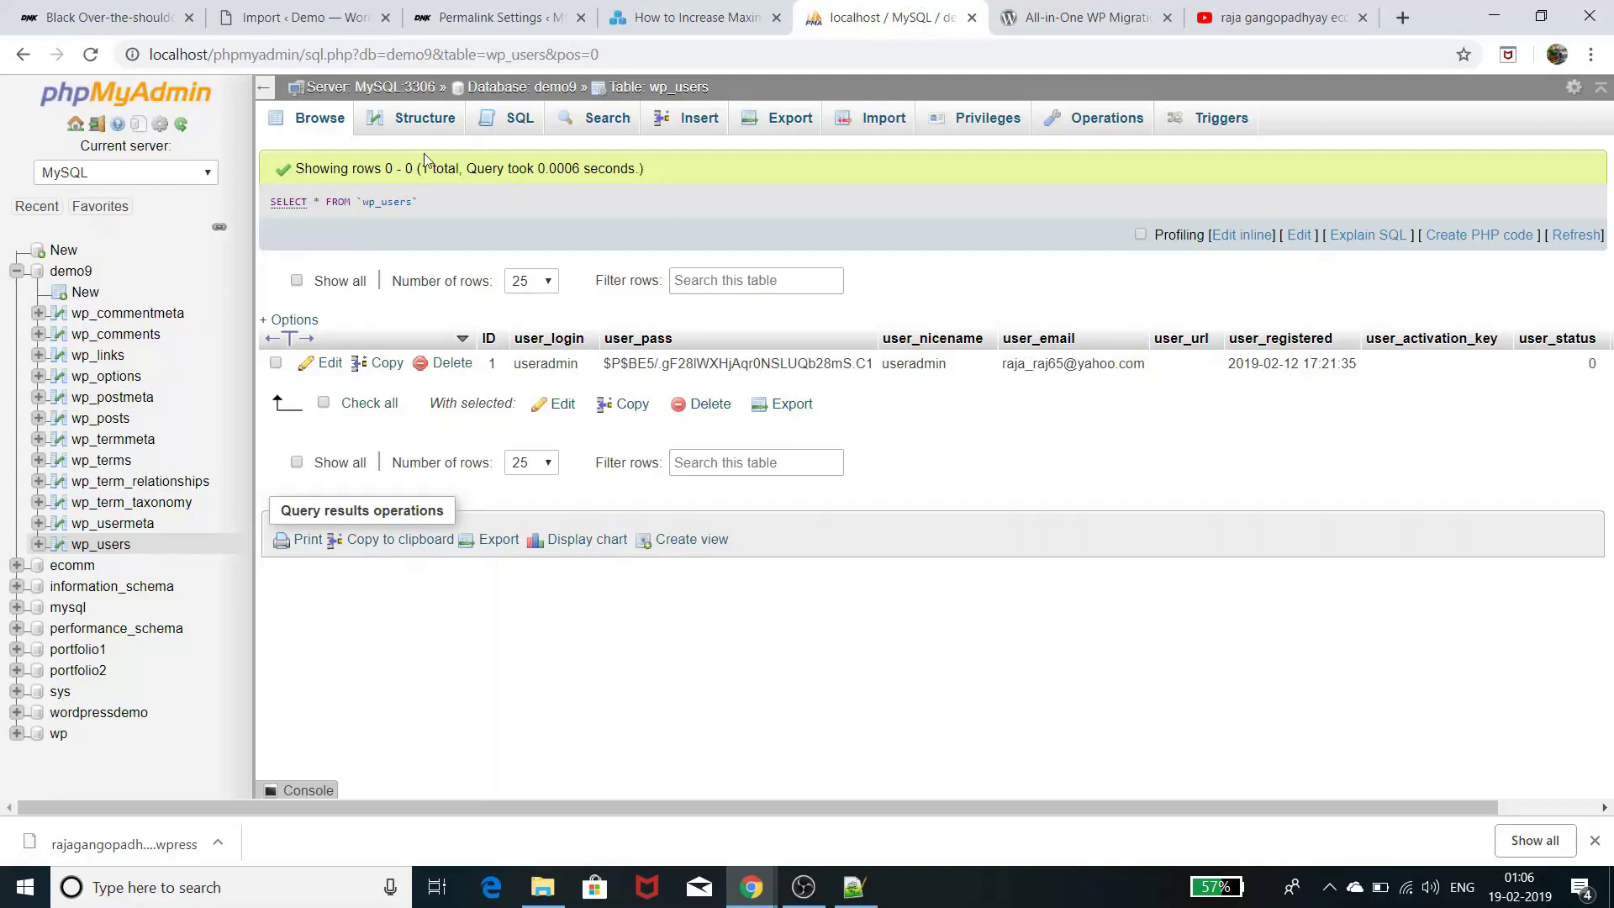
Compare the handbag's reviews on the original MyStore site with those on demo.com in the incognito window
{"action": "left_click", "coordinate": [125, 20]}
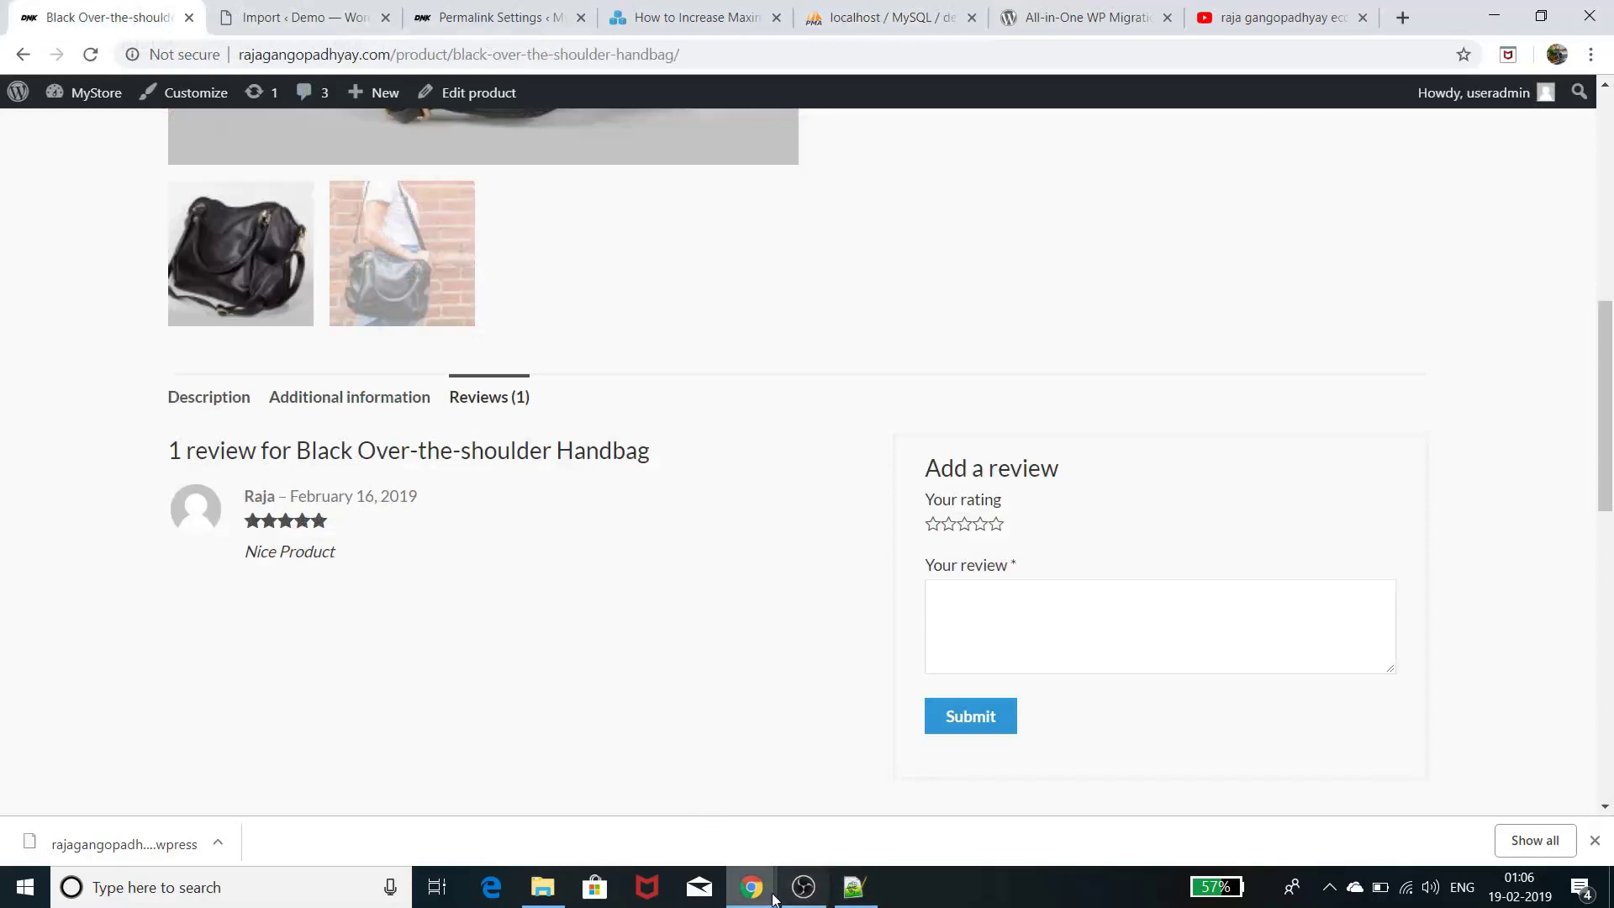
{"action": "mouse_move", "coordinate": [765, 893]}
{"action": "left_click", "coordinate": [828, 836]}
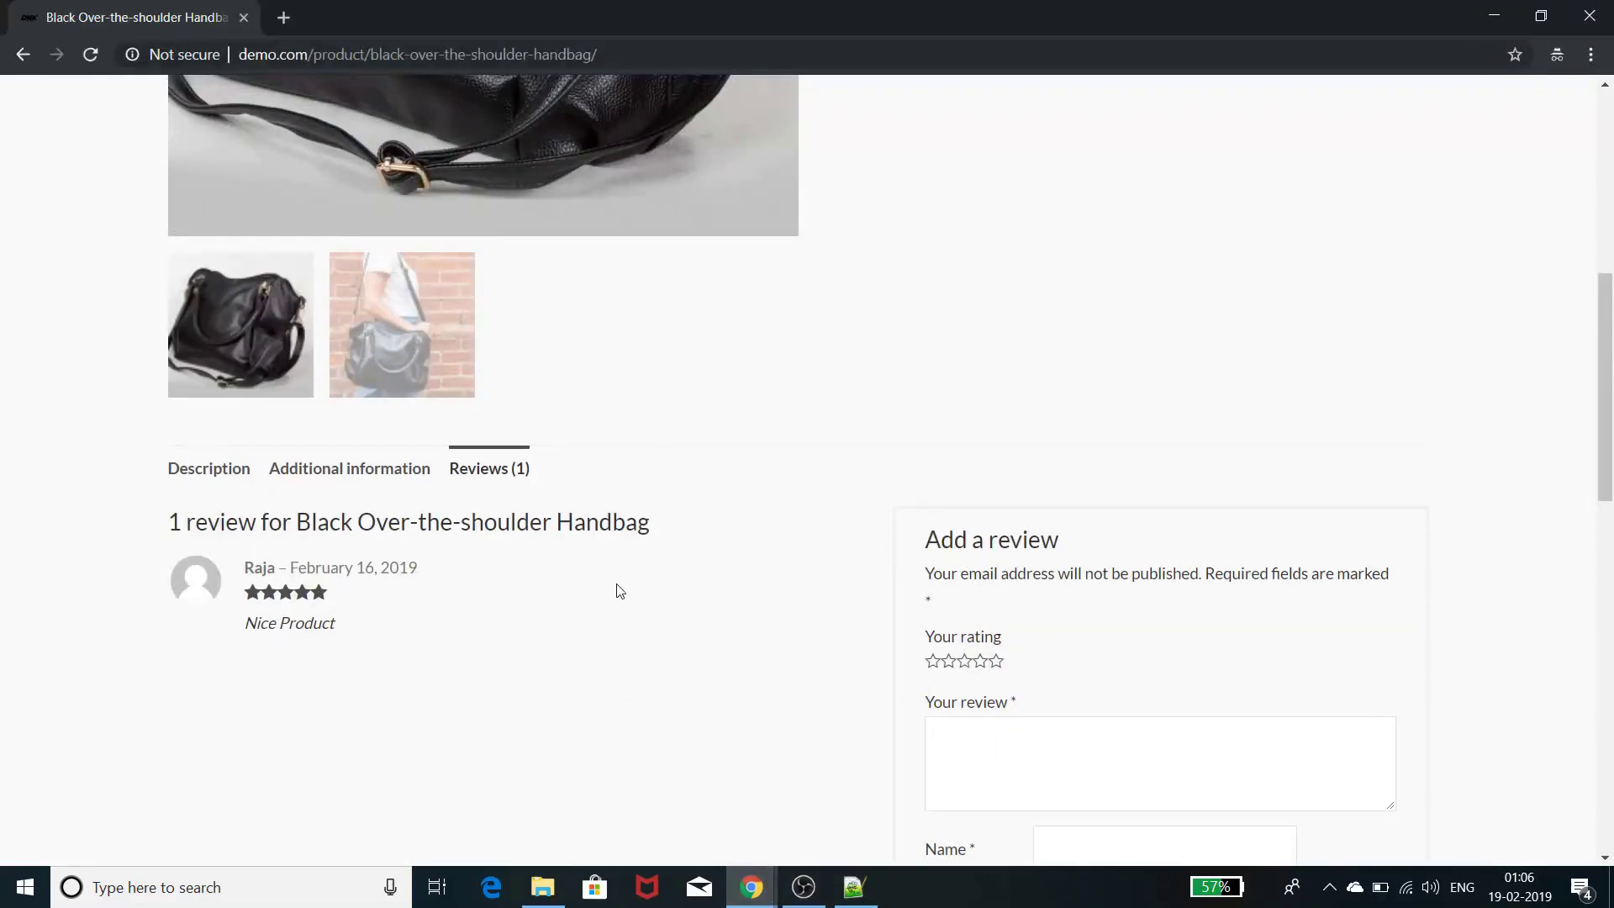
Close the incognito window and bring up the All-in-One WP Migration plugin page on WordPress.org
{"action": "left_click", "coordinate": [1605, 26]}
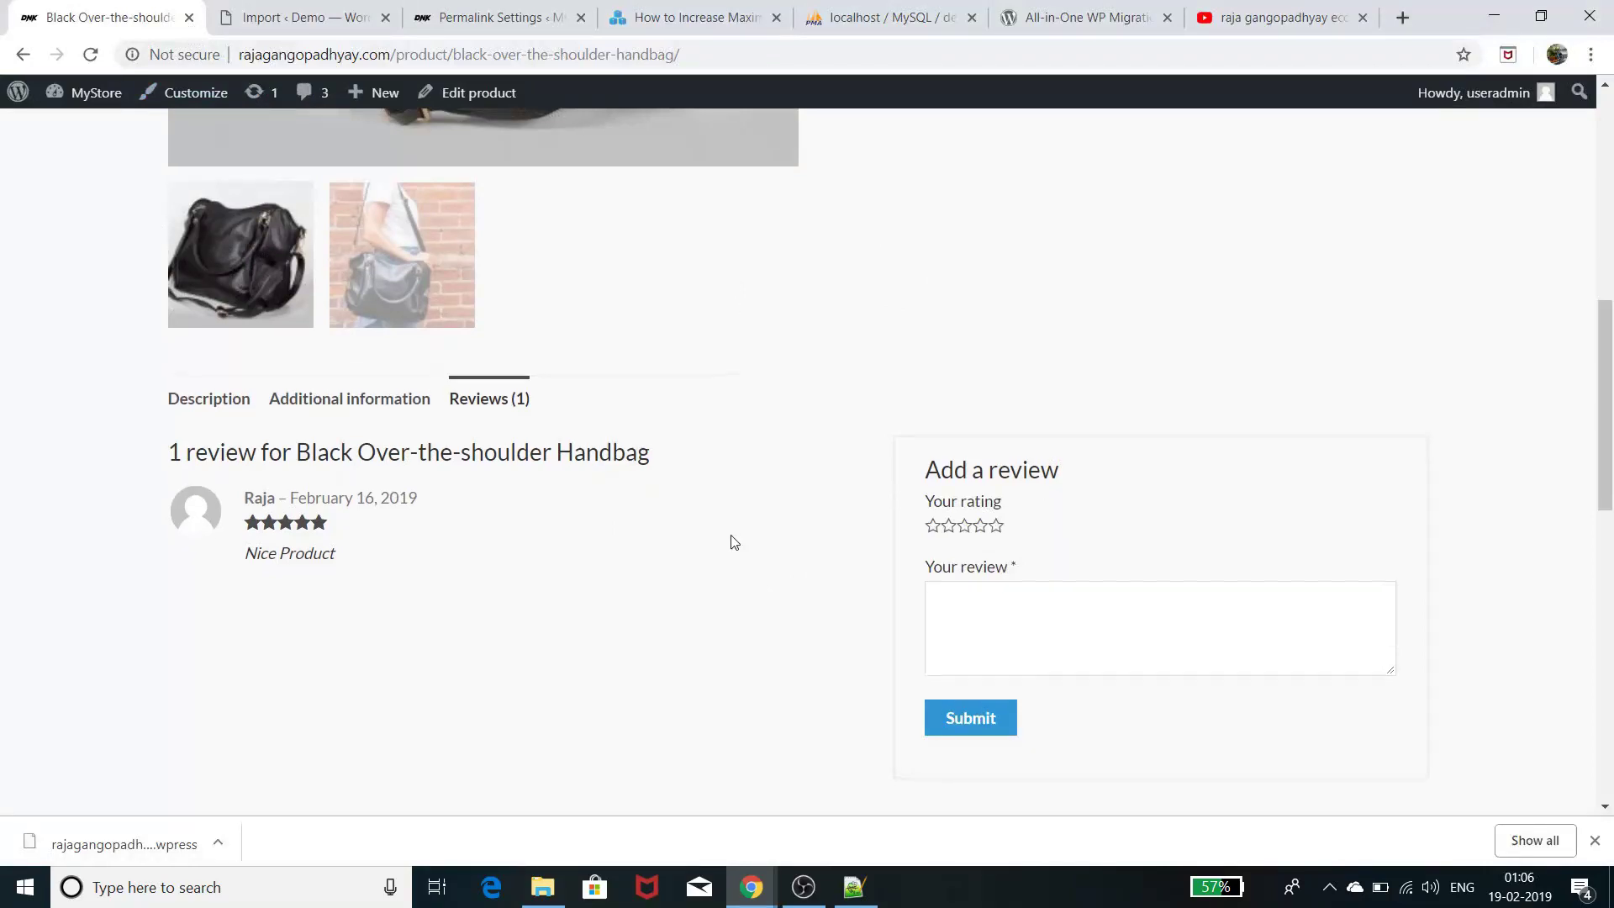
{"action": "scroll", "coordinate": [739, 546], "scroll_direction": "up", "scroll_amount": 9}
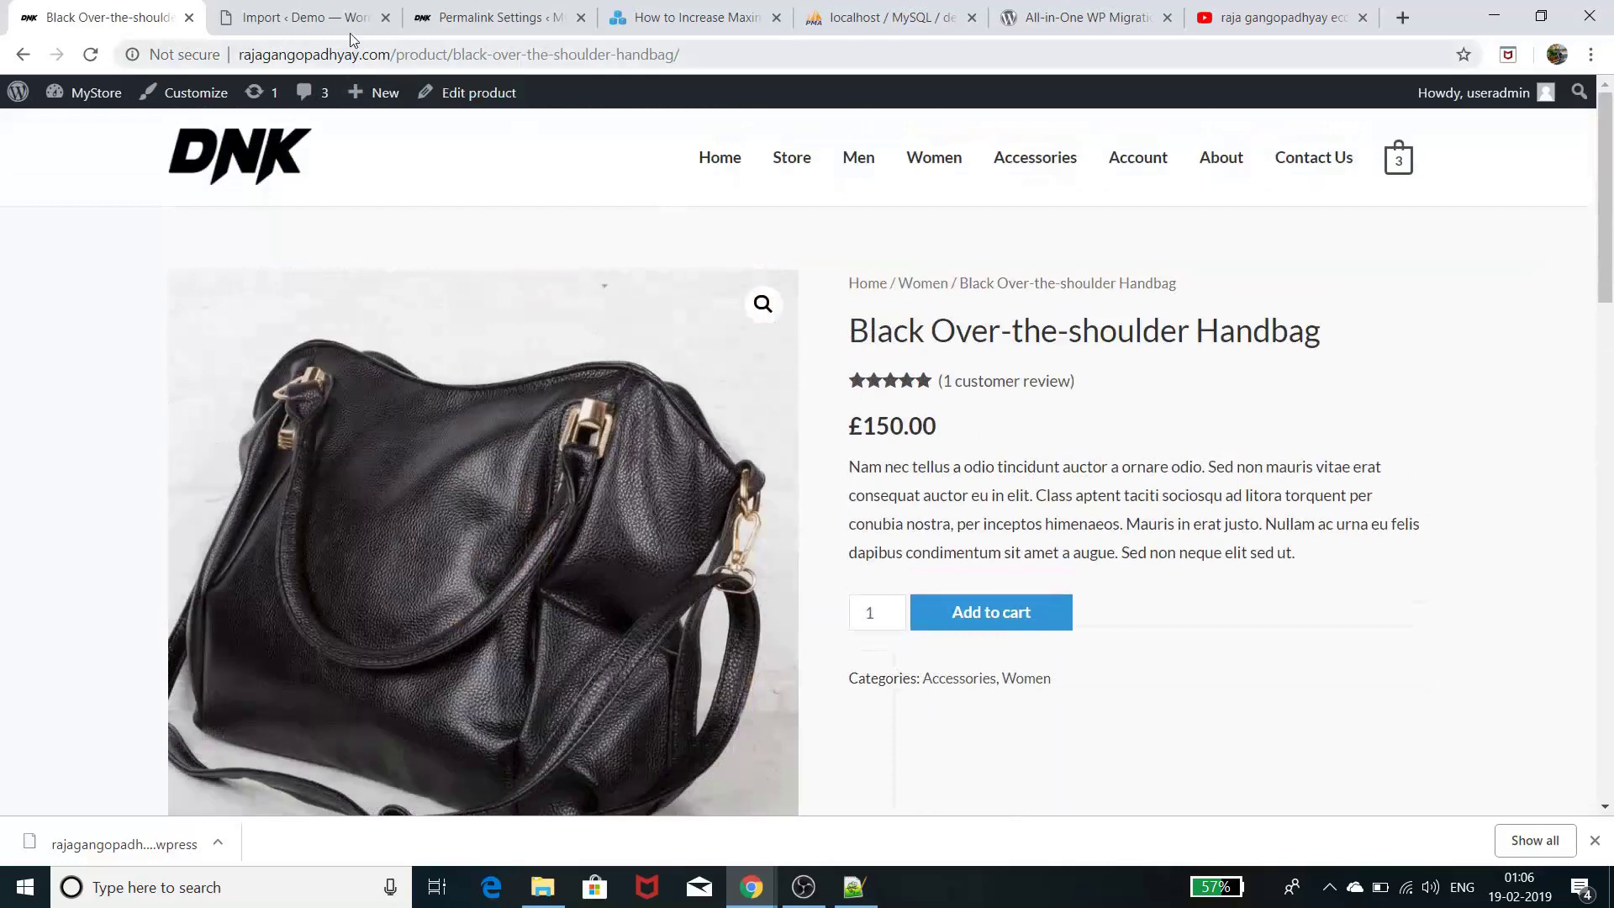
{"action": "left_click", "coordinate": [1061, 18]}
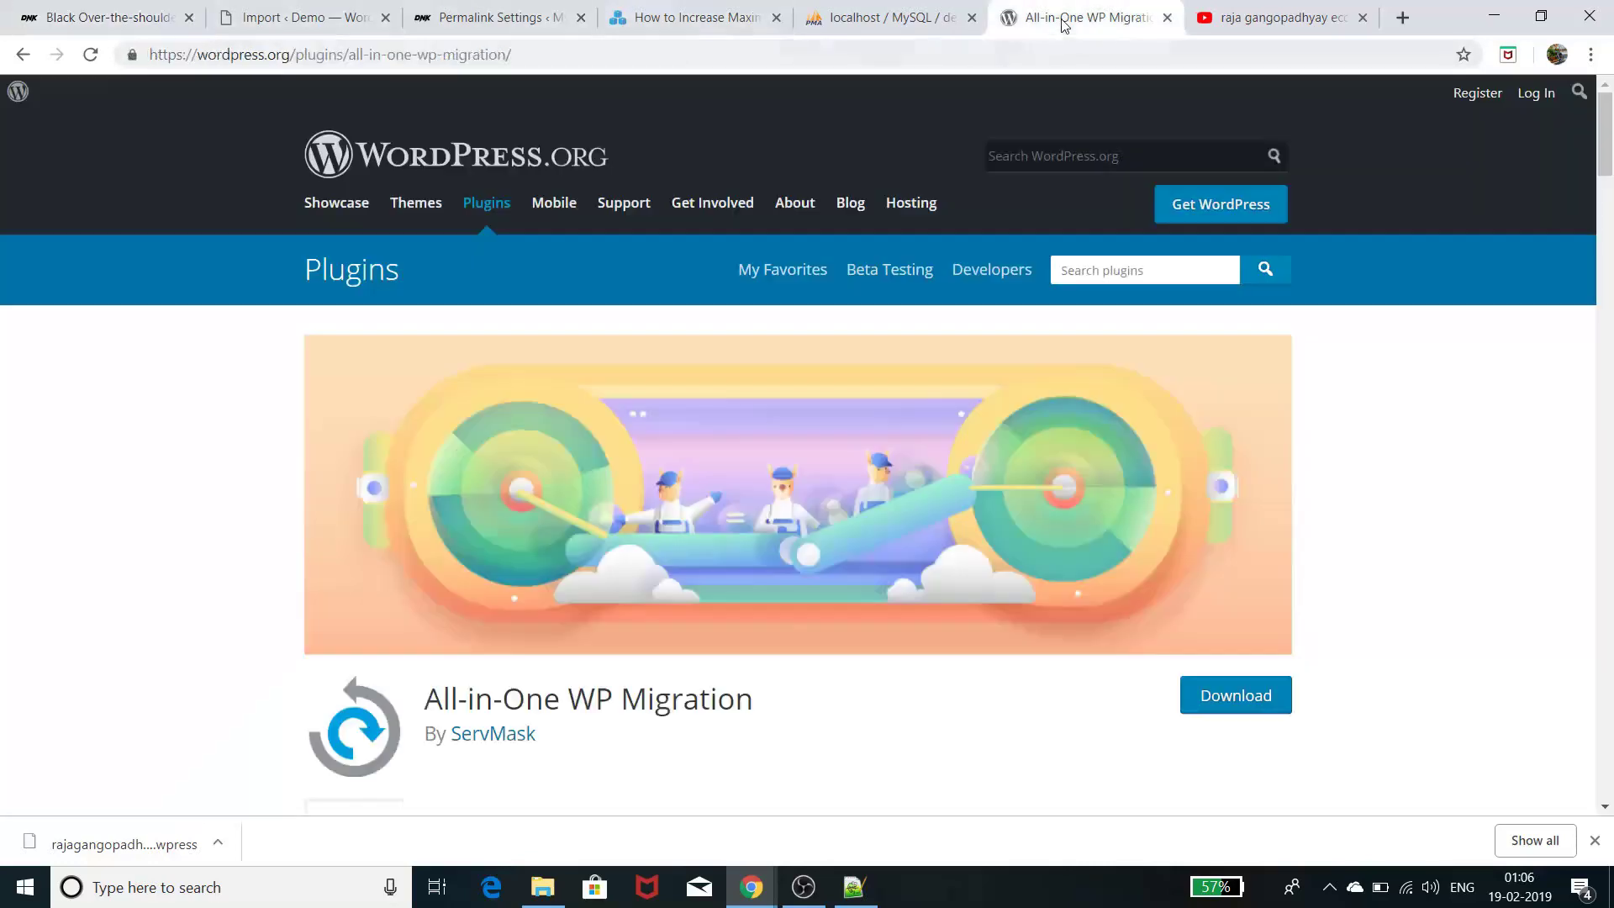